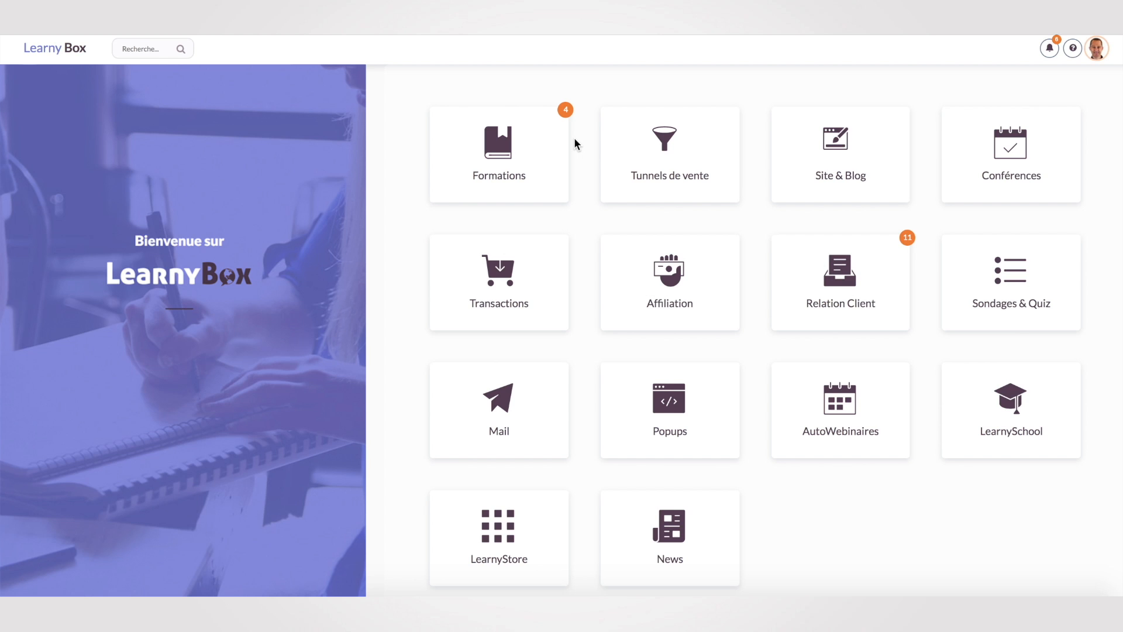
Launch the Site & Blog setup wizard and choose the Flat theme.
click(858, 170)
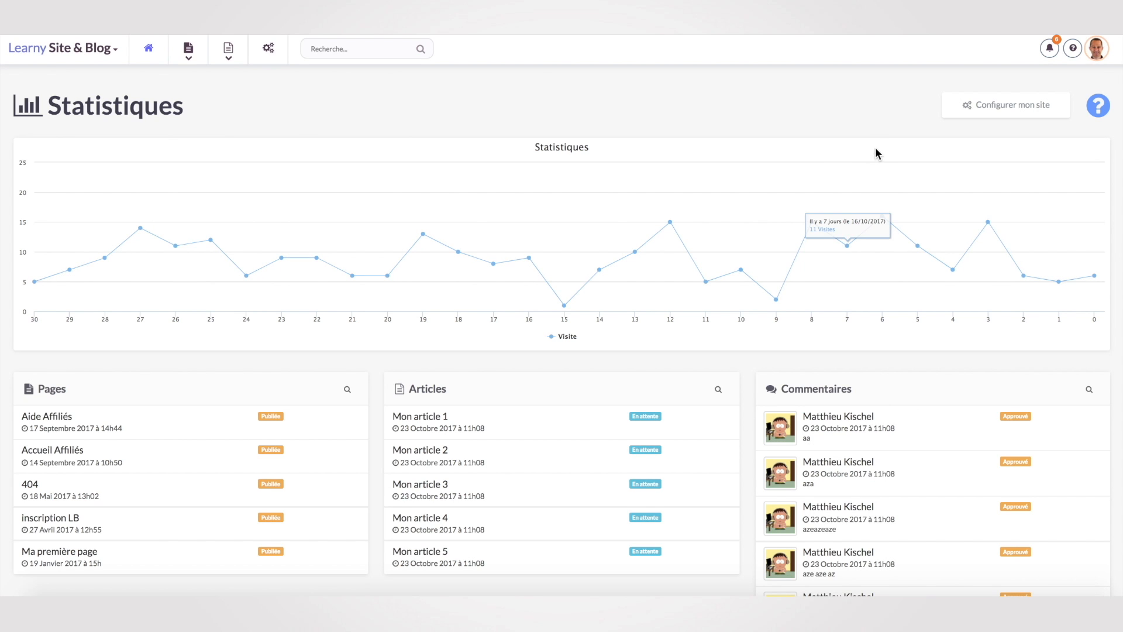
click(1018, 111)
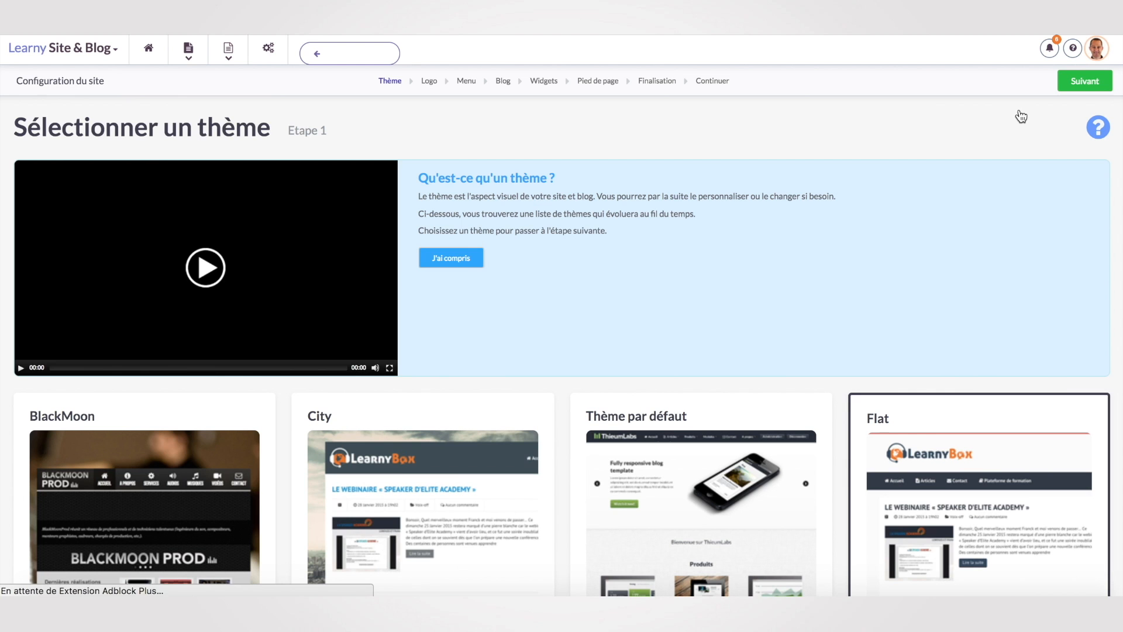
click(461, 259)
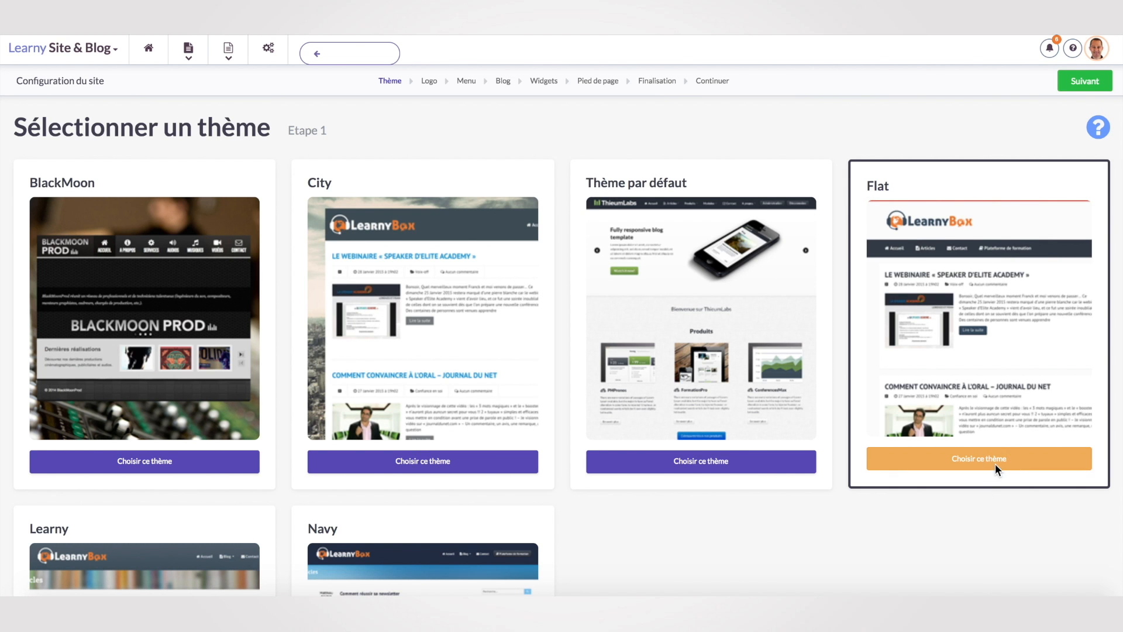
click(1107, 83)
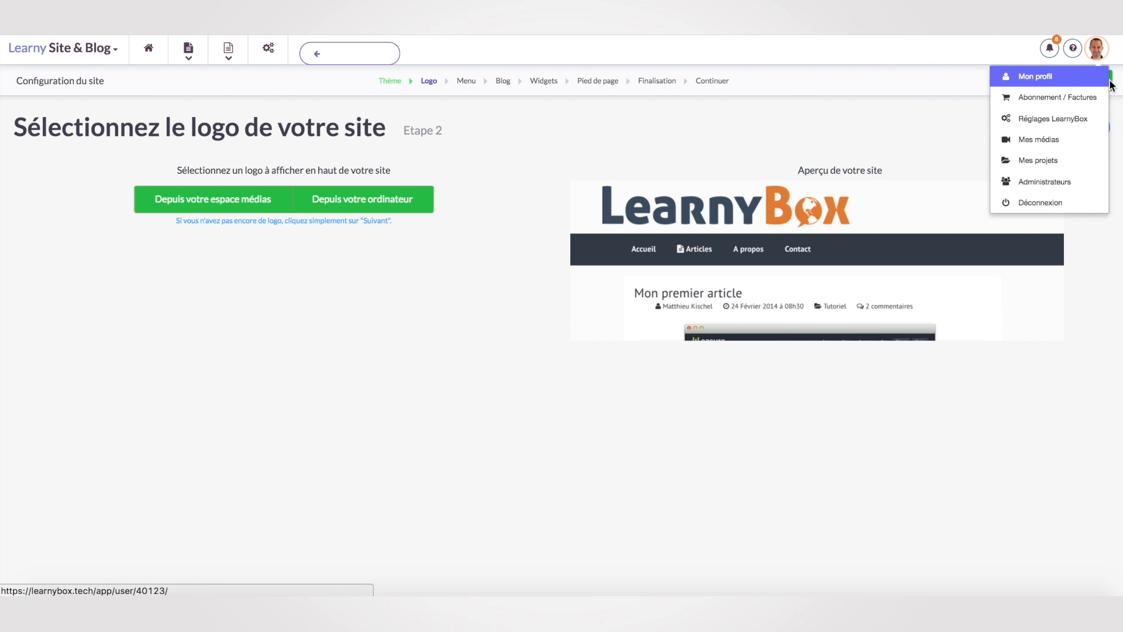
Skip the logo, add the home page to the menu, and create a blog with 4 articles.
click(1107, 81)
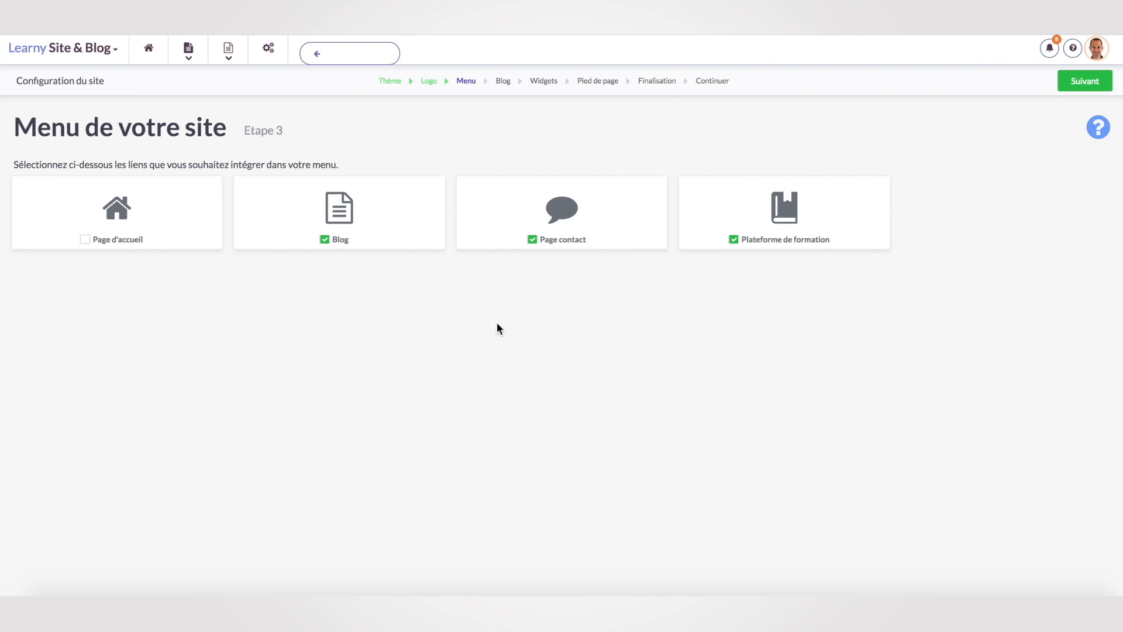
click(85, 240)
click(1098, 82)
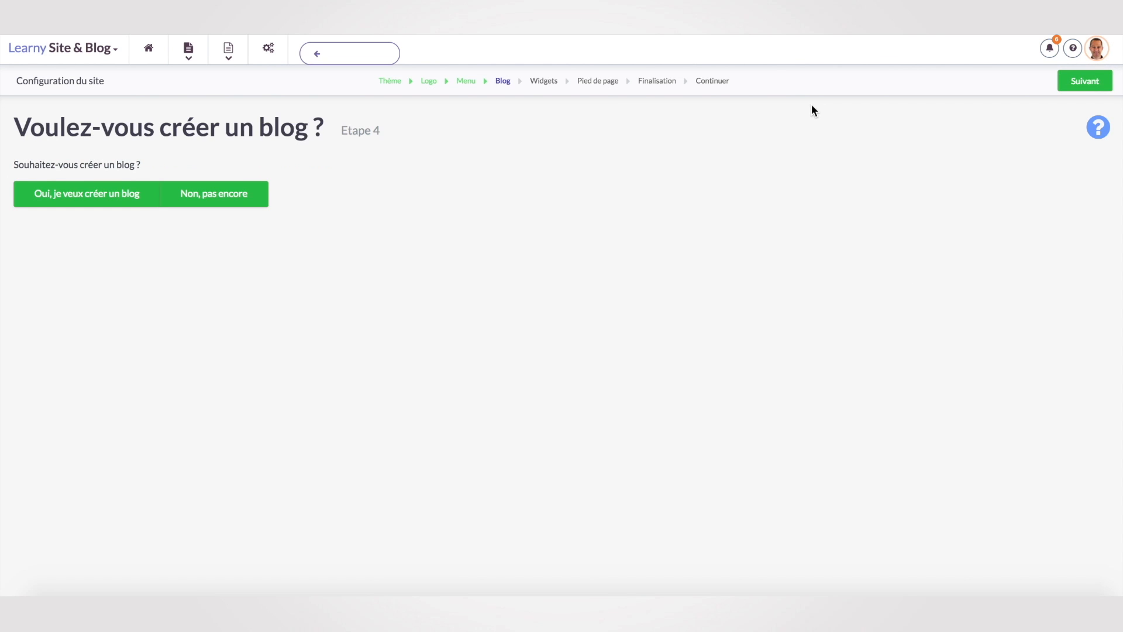
click(89, 199)
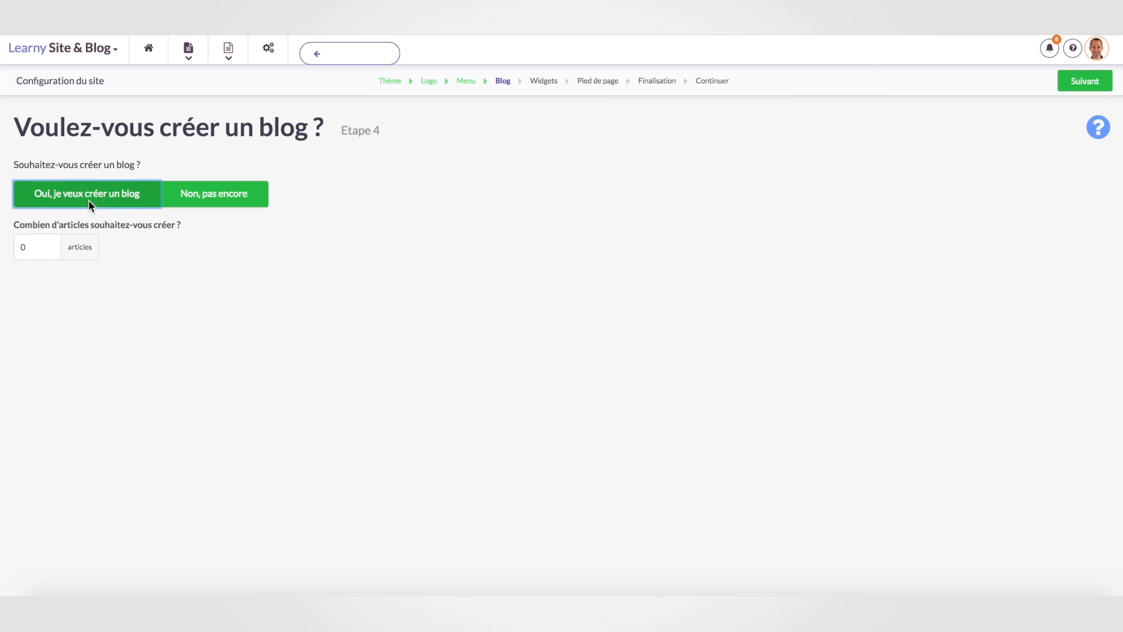
click(30, 247)
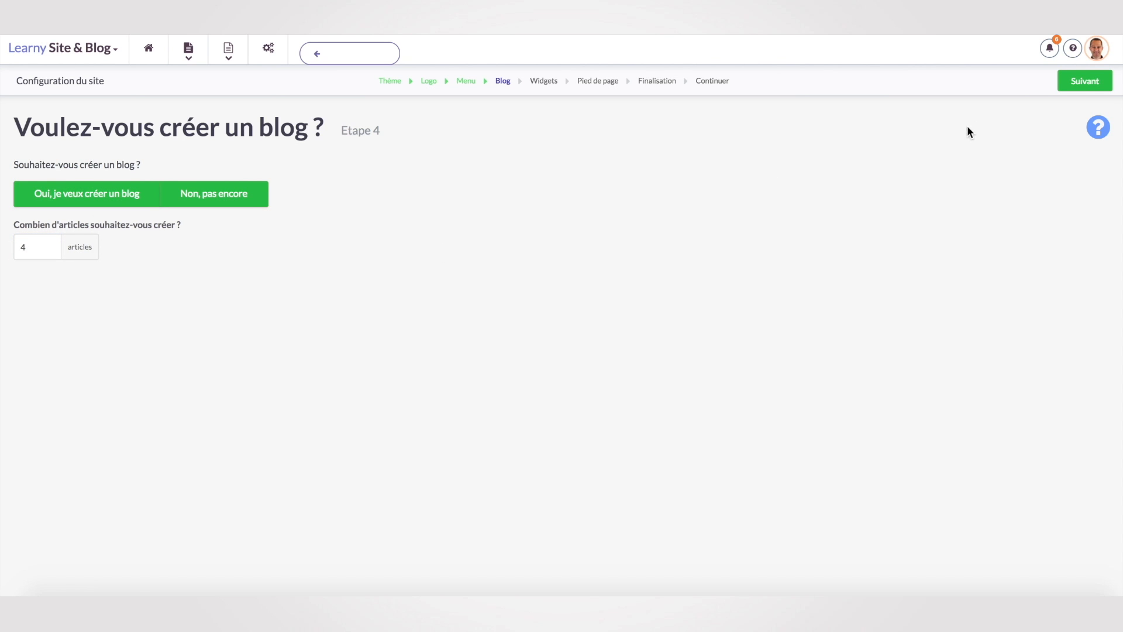
click(1086, 85)
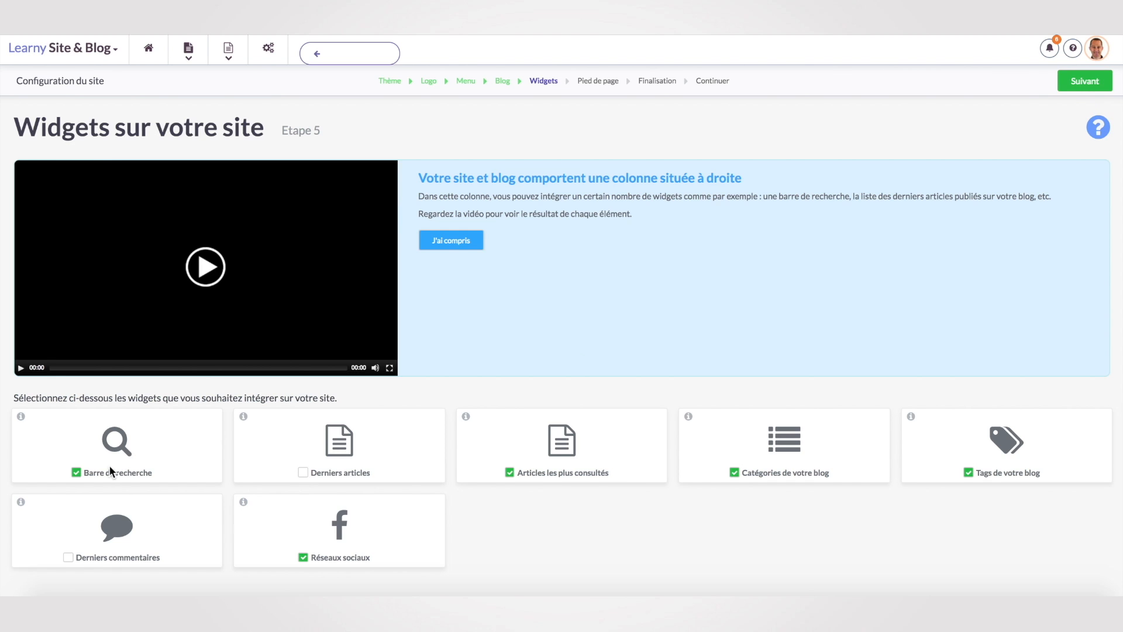
Remove the social networks and blog tags sidebar widgets.
click(303, 558)
click(968, 473)
click(1085, 83)
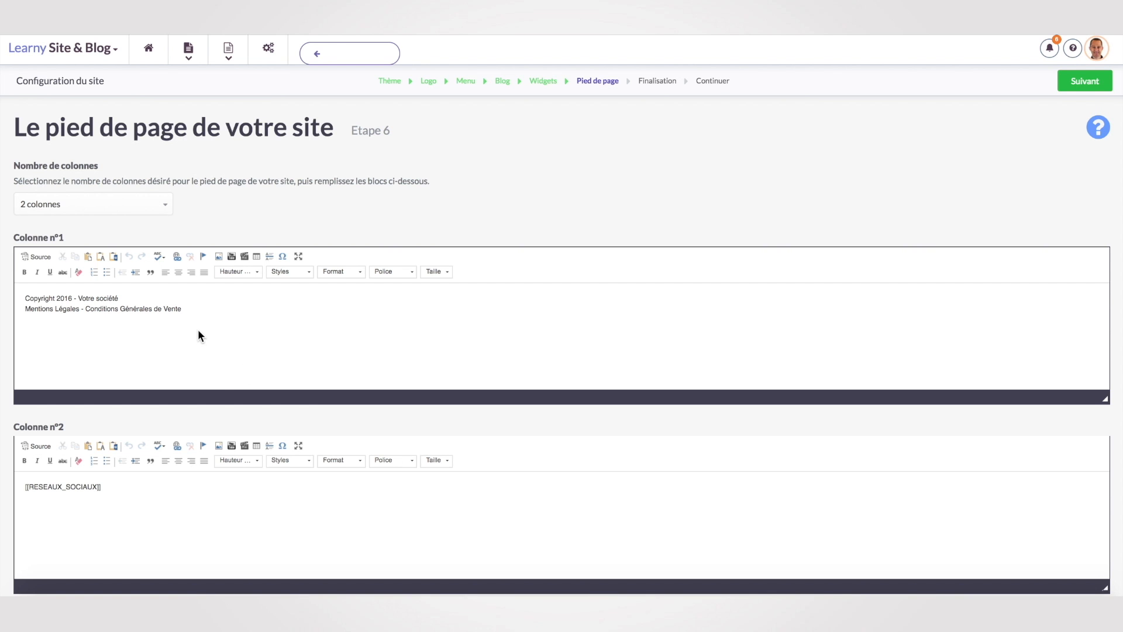
Keep the default two-column footer text and complete the site setup.
scroll(228, 504, down, 1)
scroll(226, 497, down, 2)
click(198, 298)
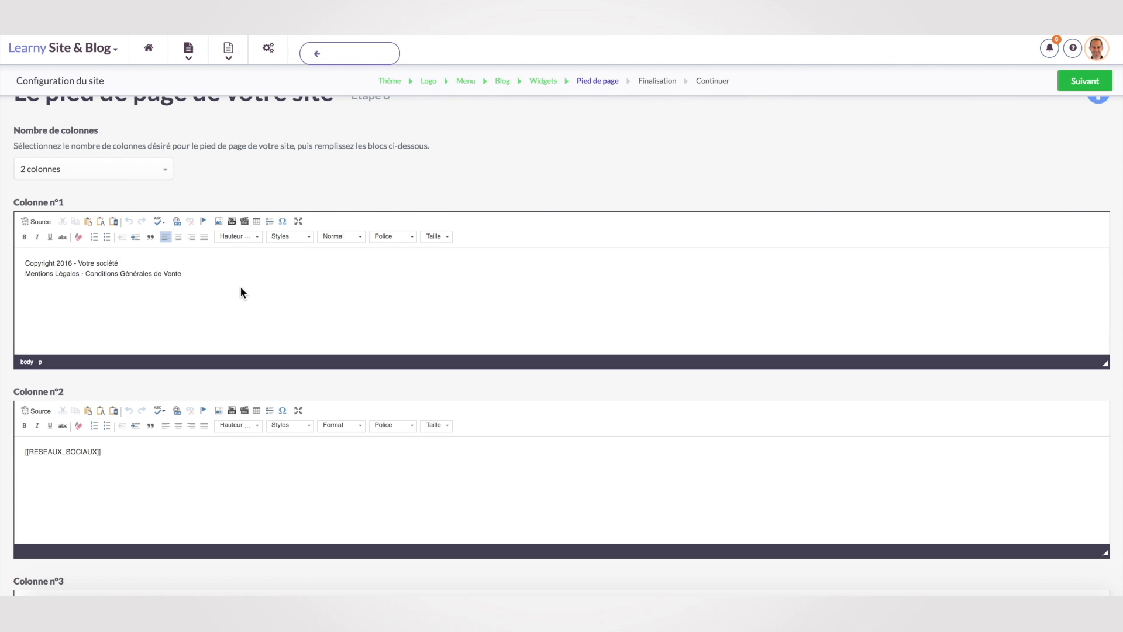
click(1087, 81)
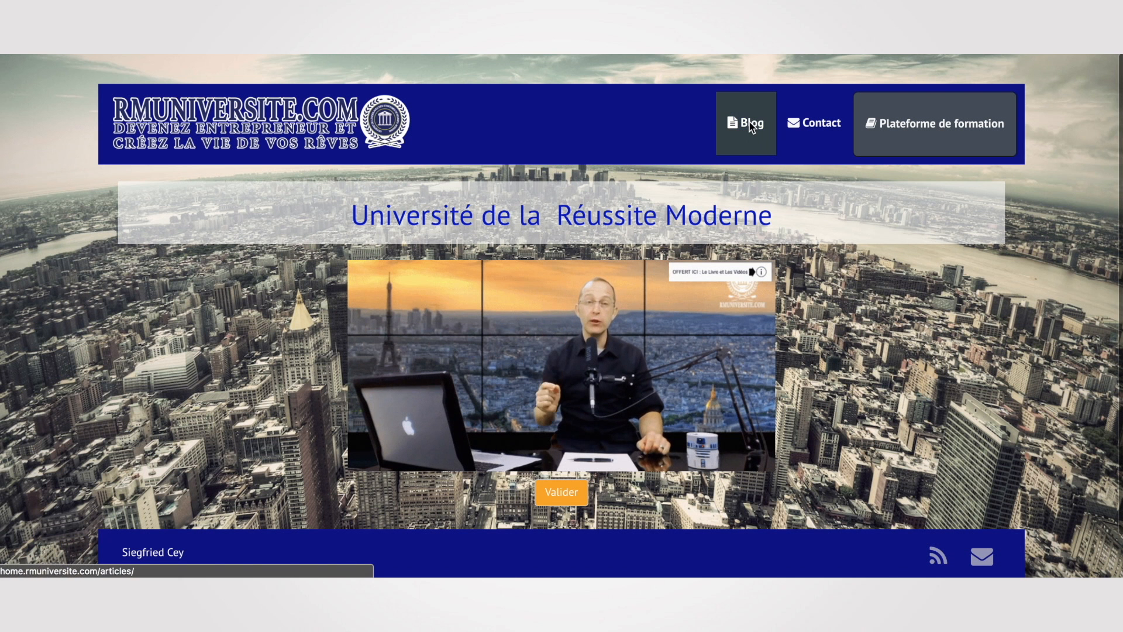
Browse the live Blog, Contact and Plateforme de formation pages, then return to the home page editor.
click(751, 124)
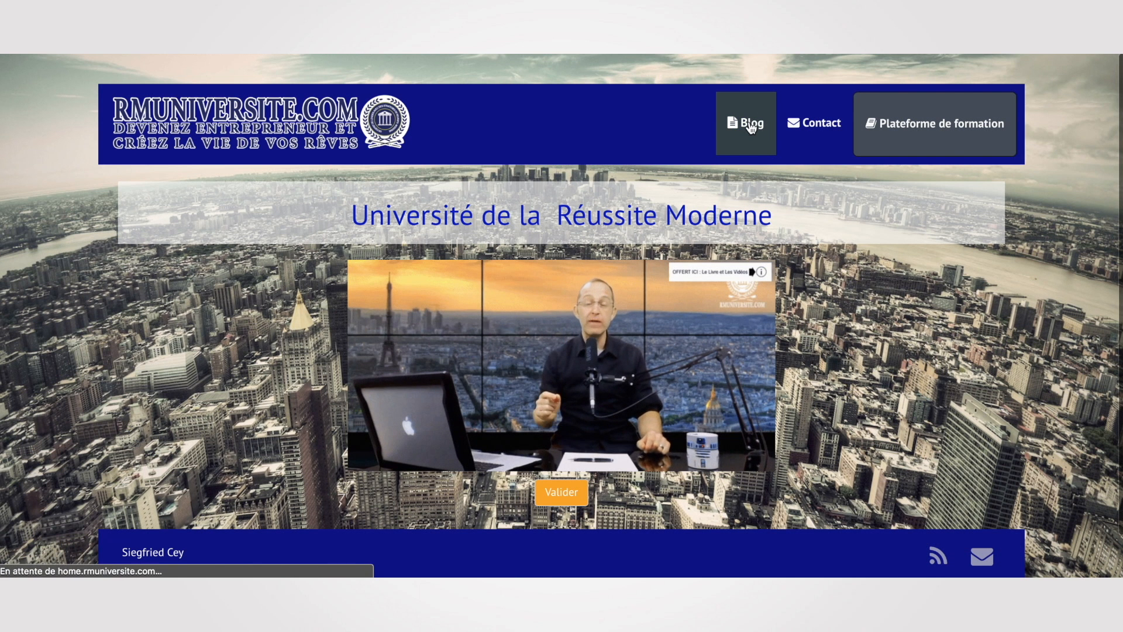
scroll(564, 411, down, 10)
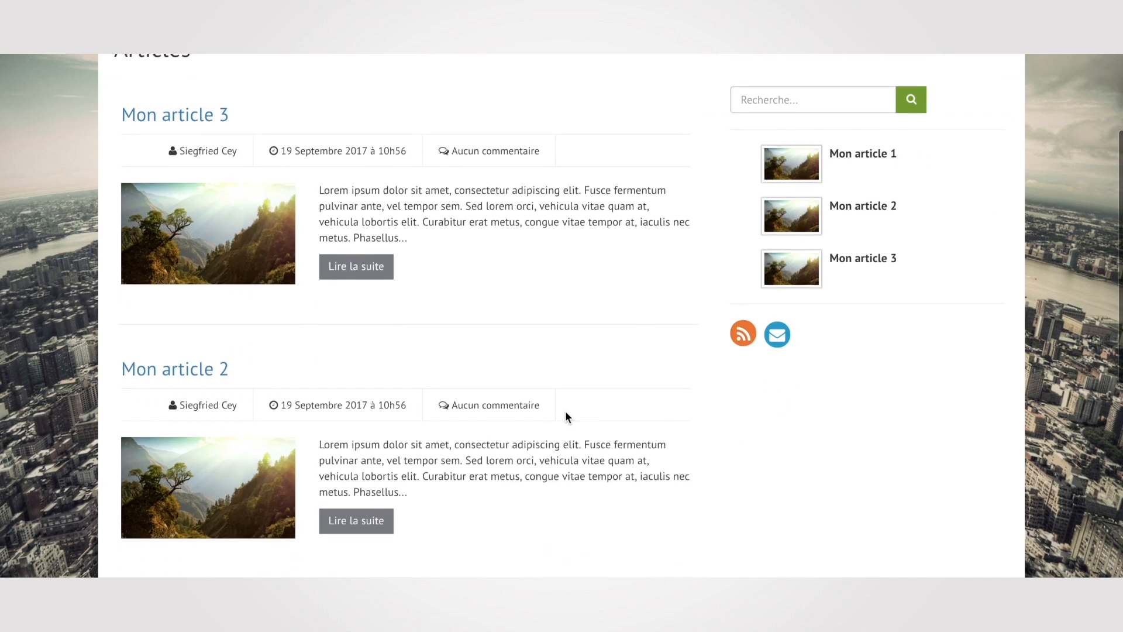
scroll(565, 412, up, 10)
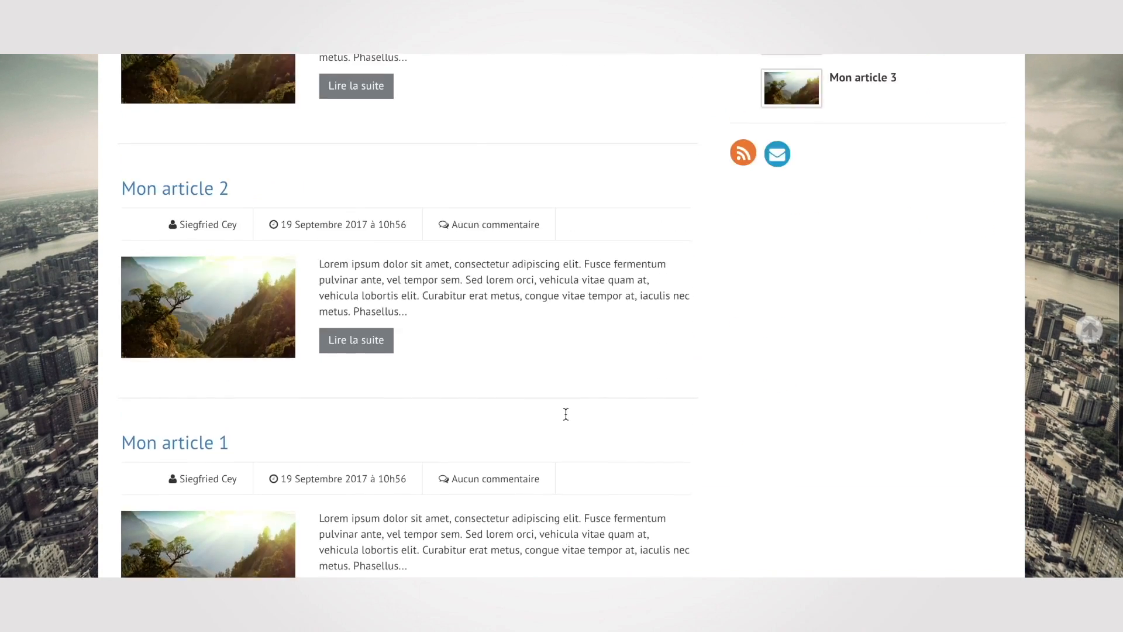
click(819, 132)
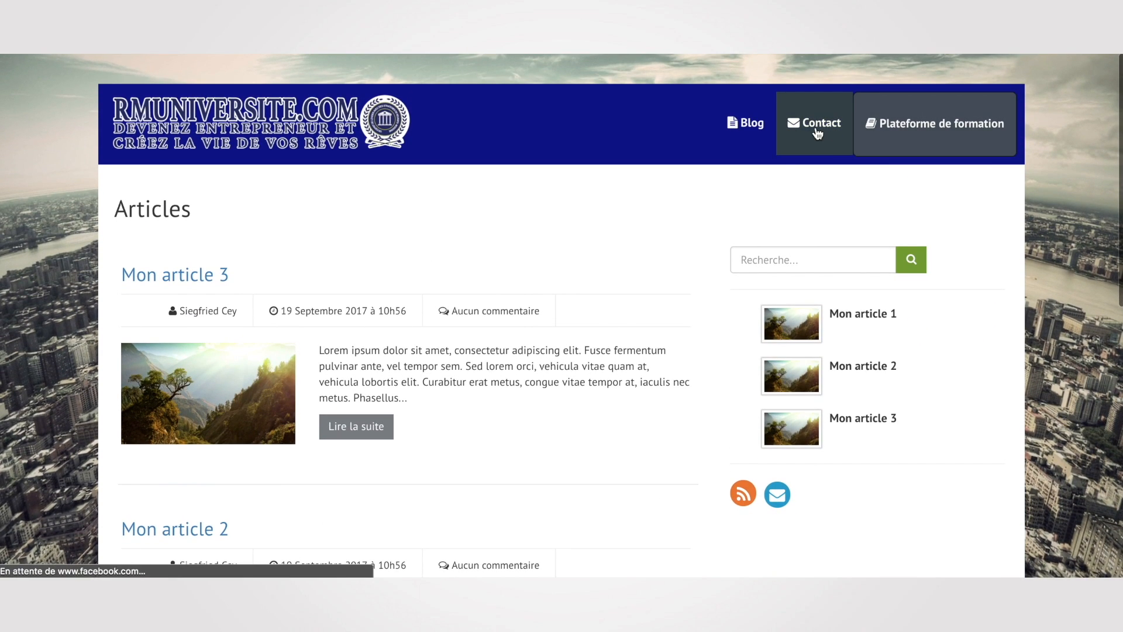
scroll(603, 334, down, 5)
scroll(603, 333, up, 5)
click(908, 123)
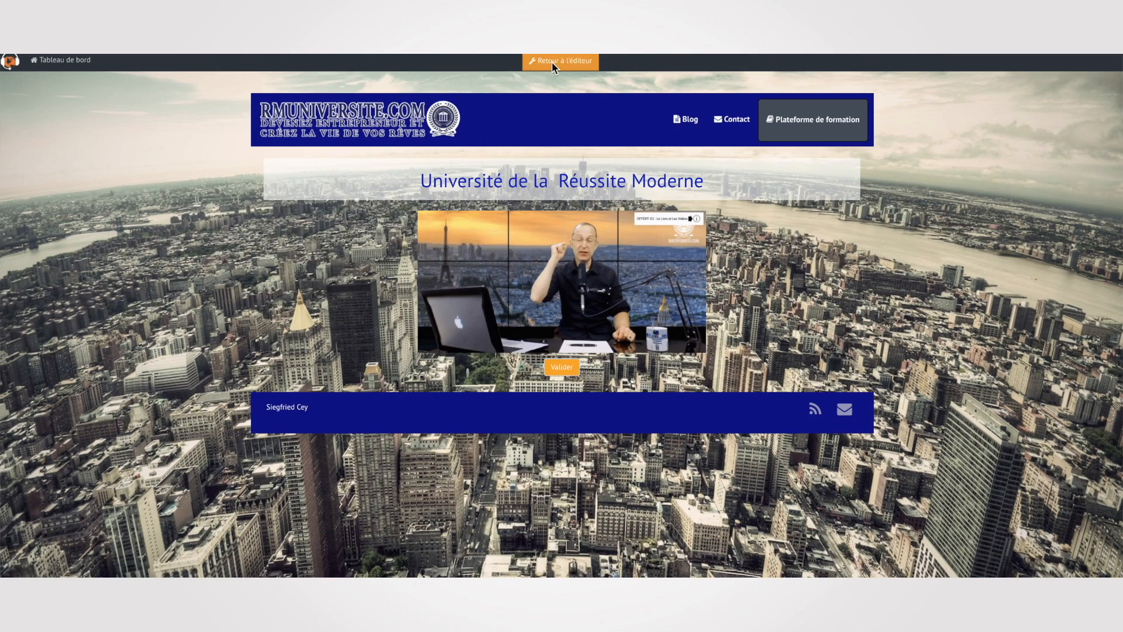
click(570, 61)
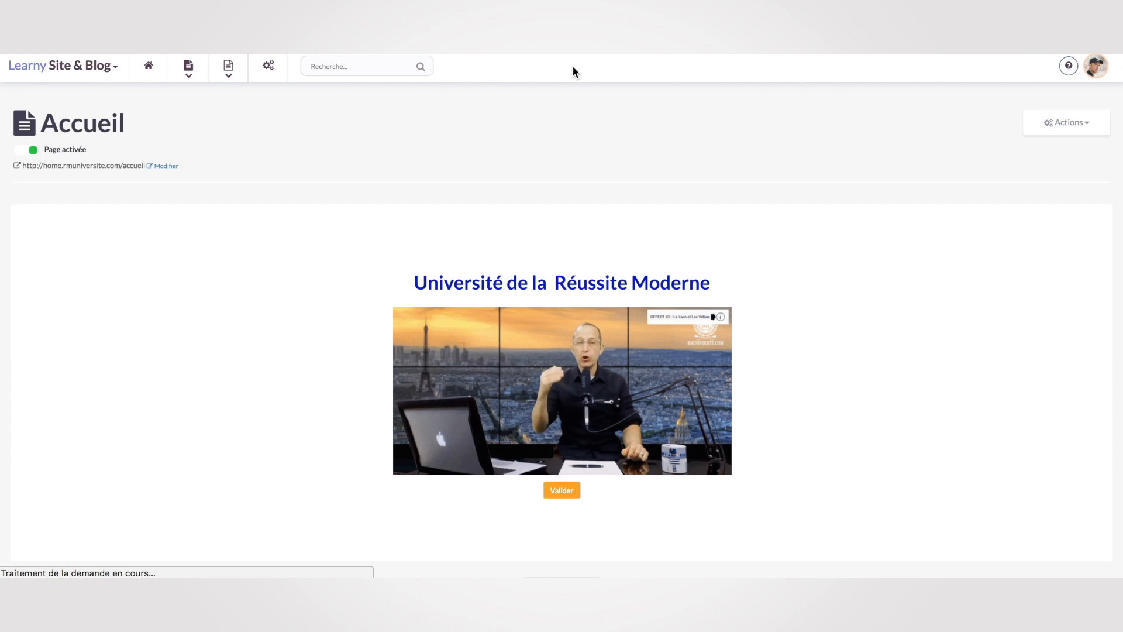
click(712, 282)
text(c'est top !)
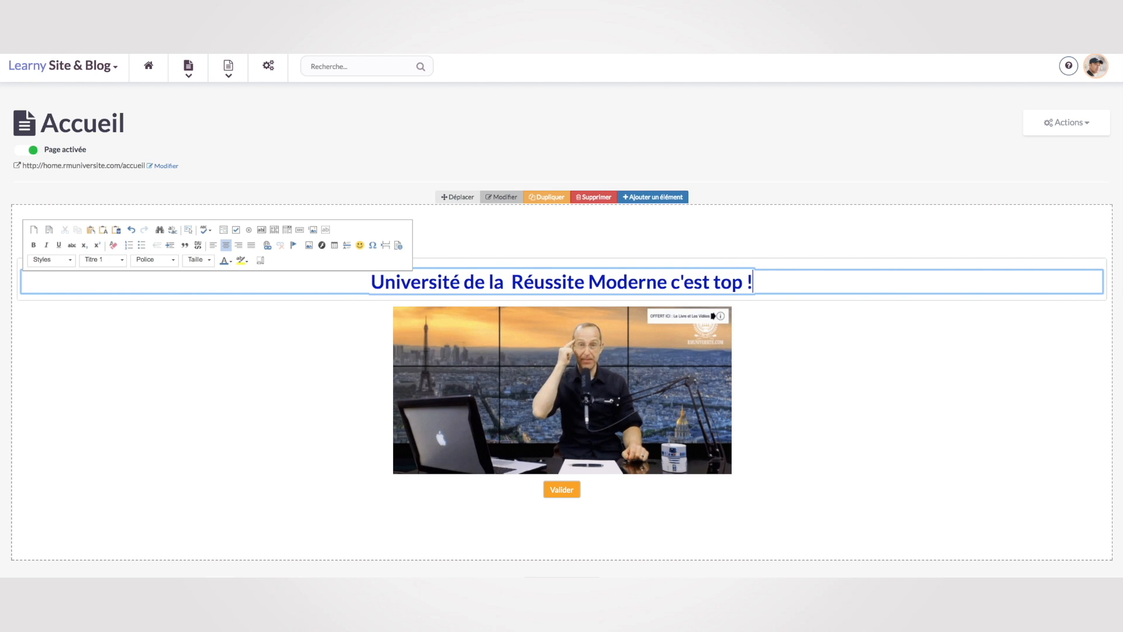
click(897, 363)
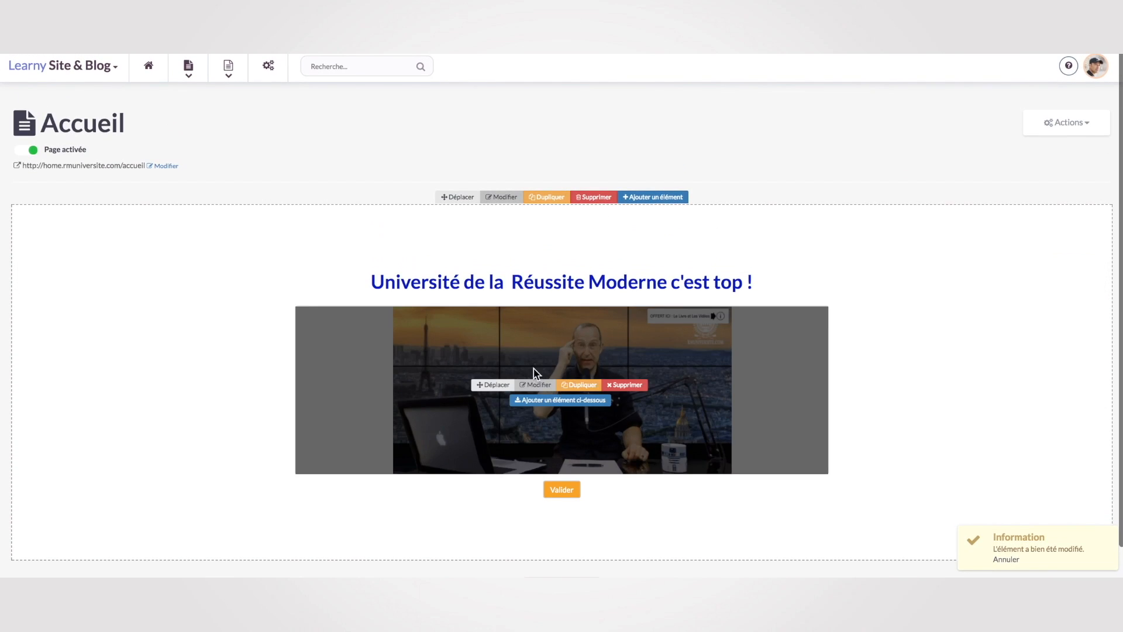
click(163, 166)
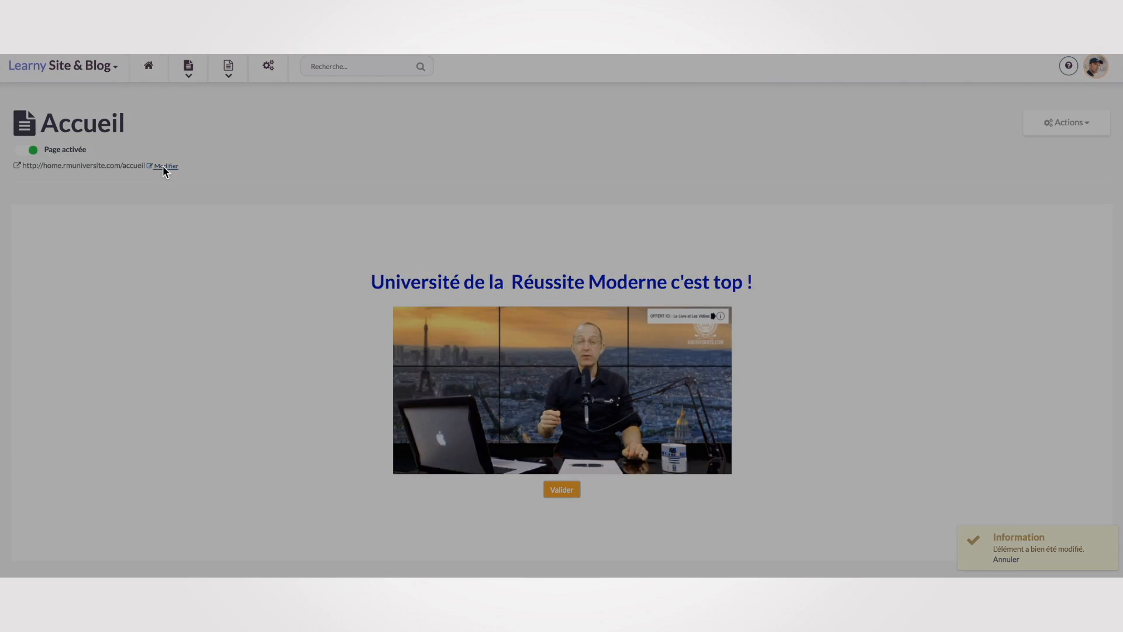
scroll(247, 317, down, 3)
scroll(246, 317, down, 3)
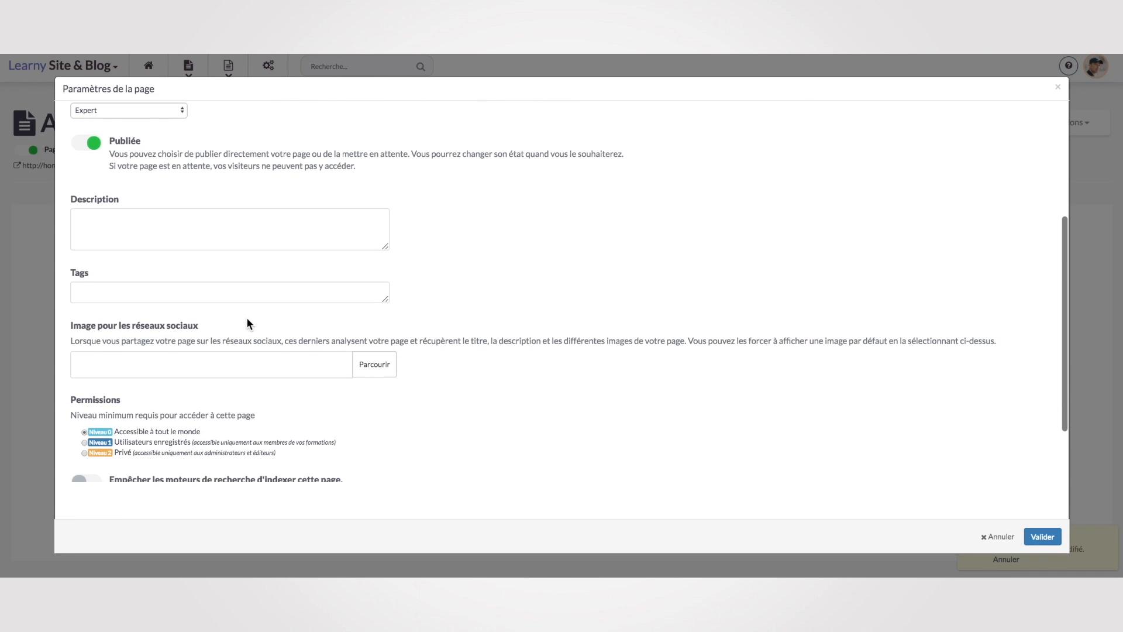
scroll(777, 397, up, 5)
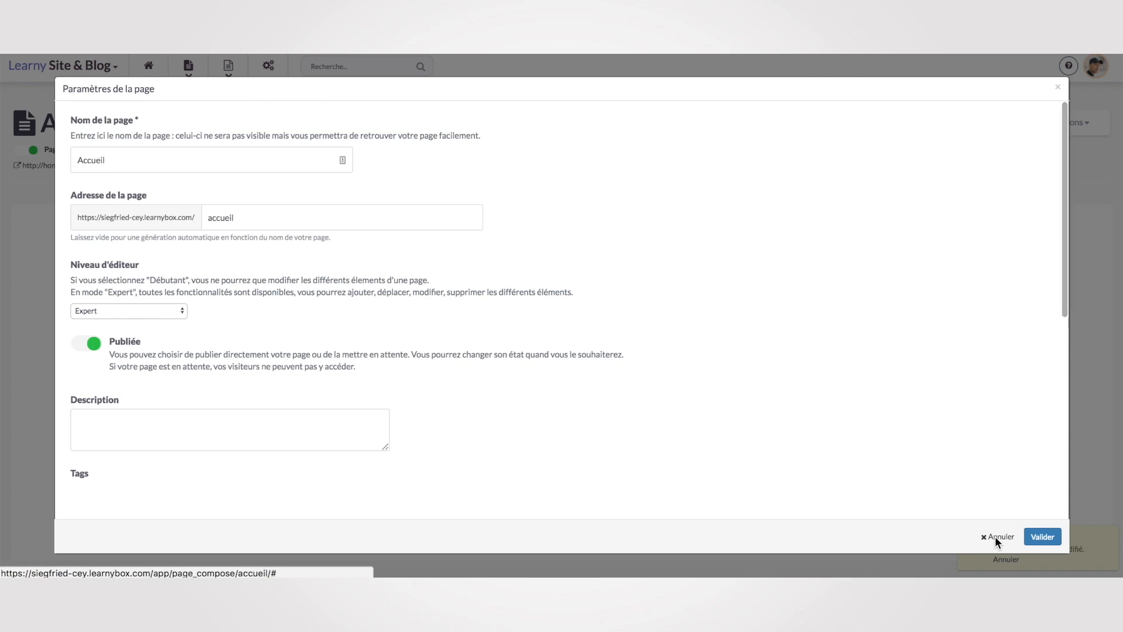
click(994, 536)
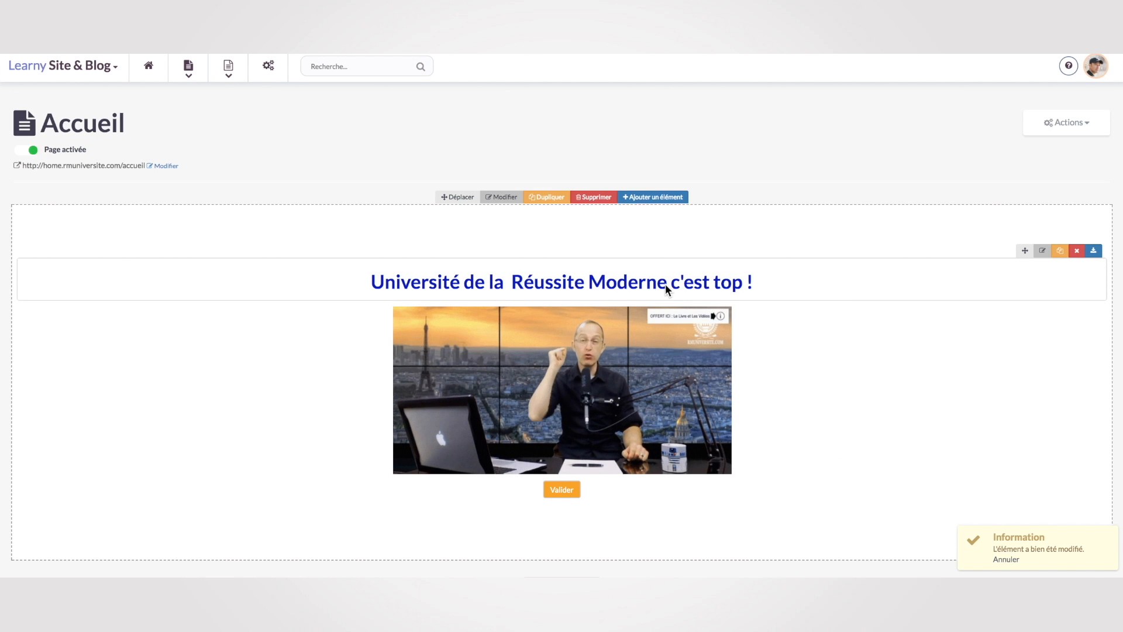
click(668, 283)
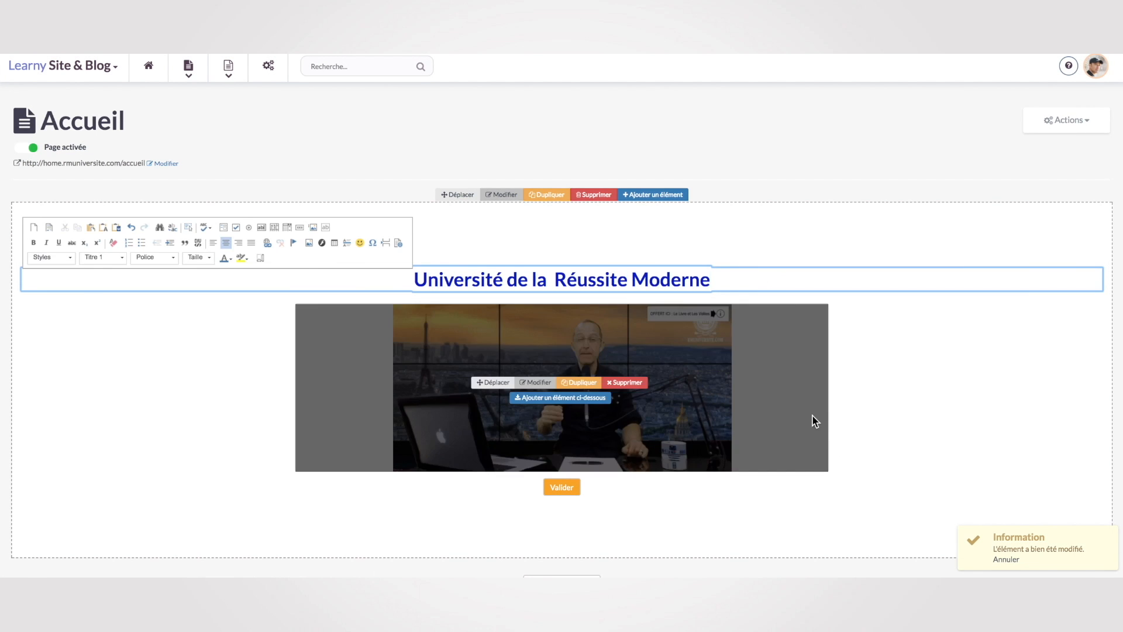
click(910, 427)
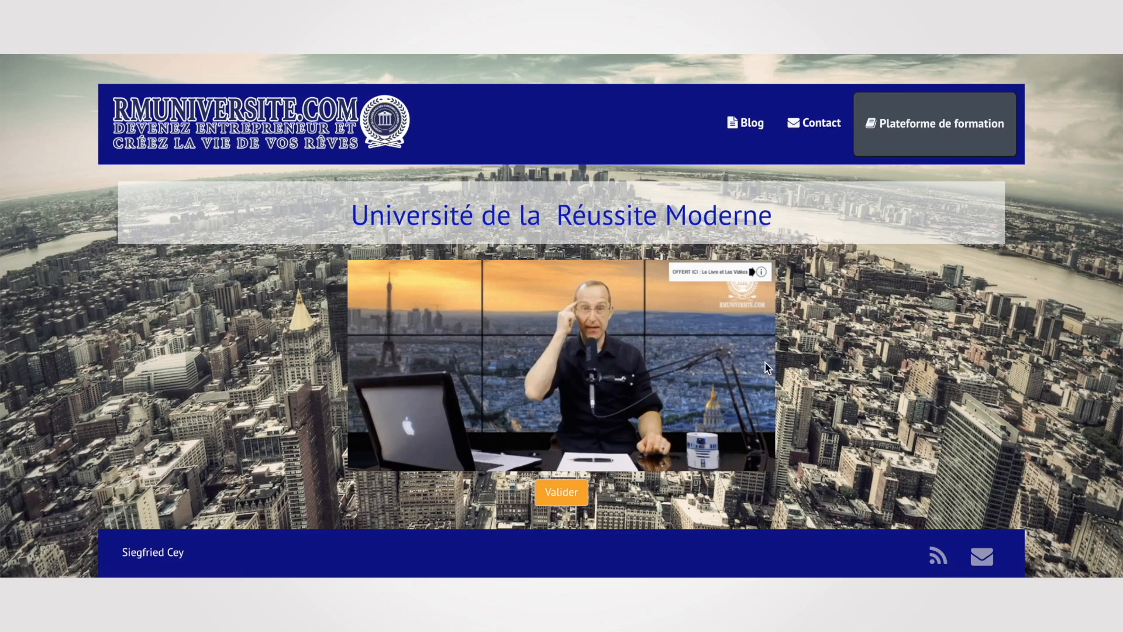
scroll(832, 404, down, 1)
scroll(831, 404, up, 1)
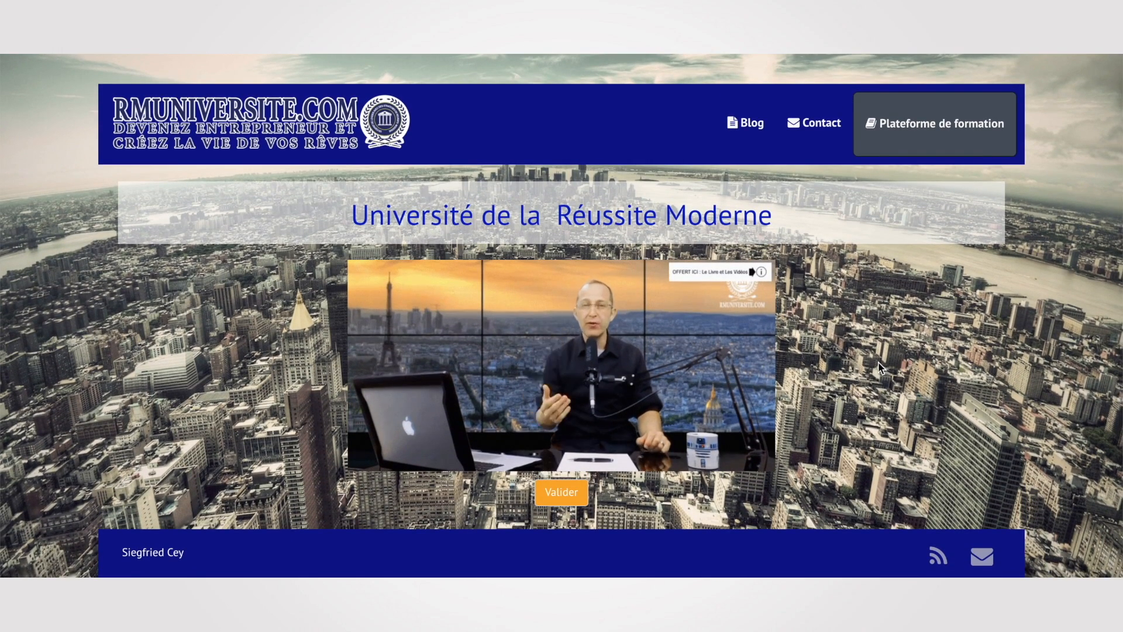
Return to the LearnyBox home dashboard with its module tiles.
scroll(830, 401, down, 1)
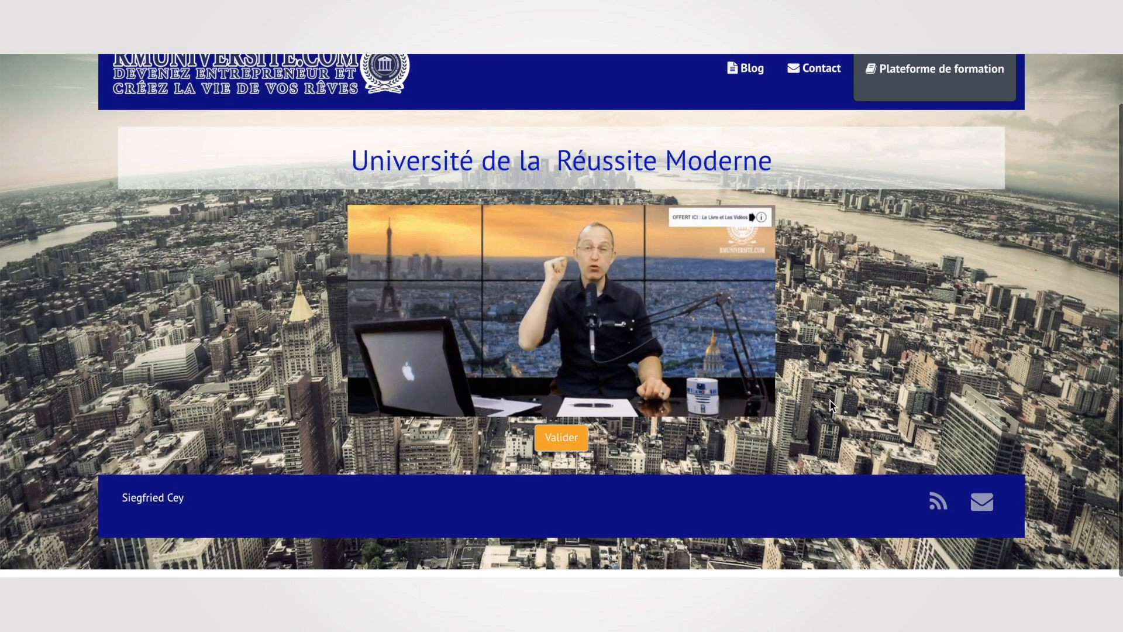
scroll(829, 401, up, 1)
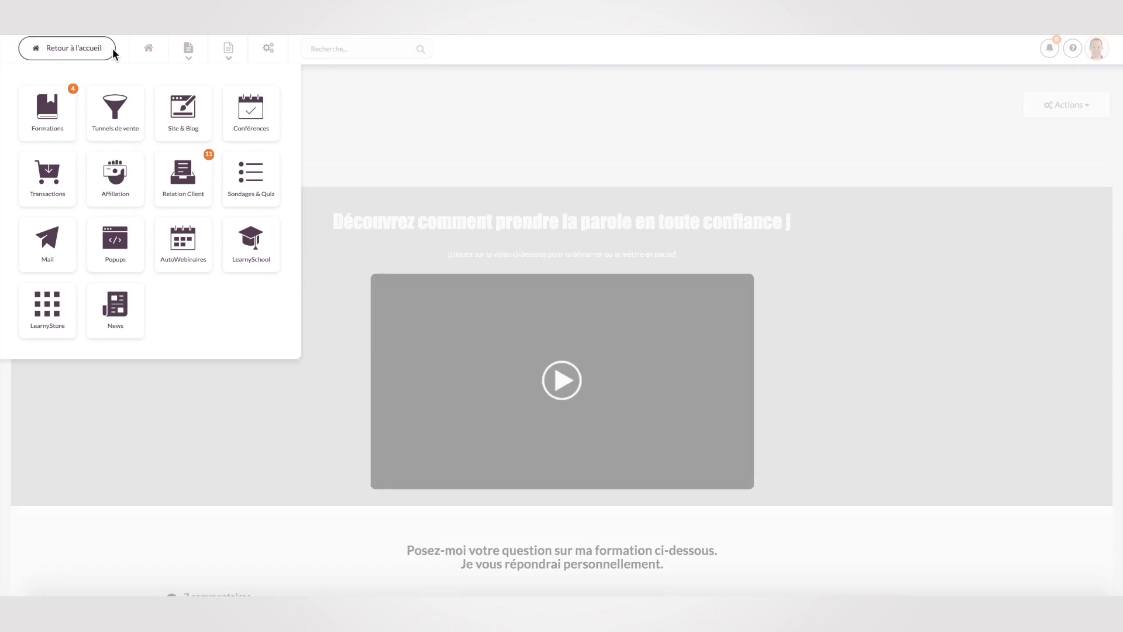
click(80, 51)
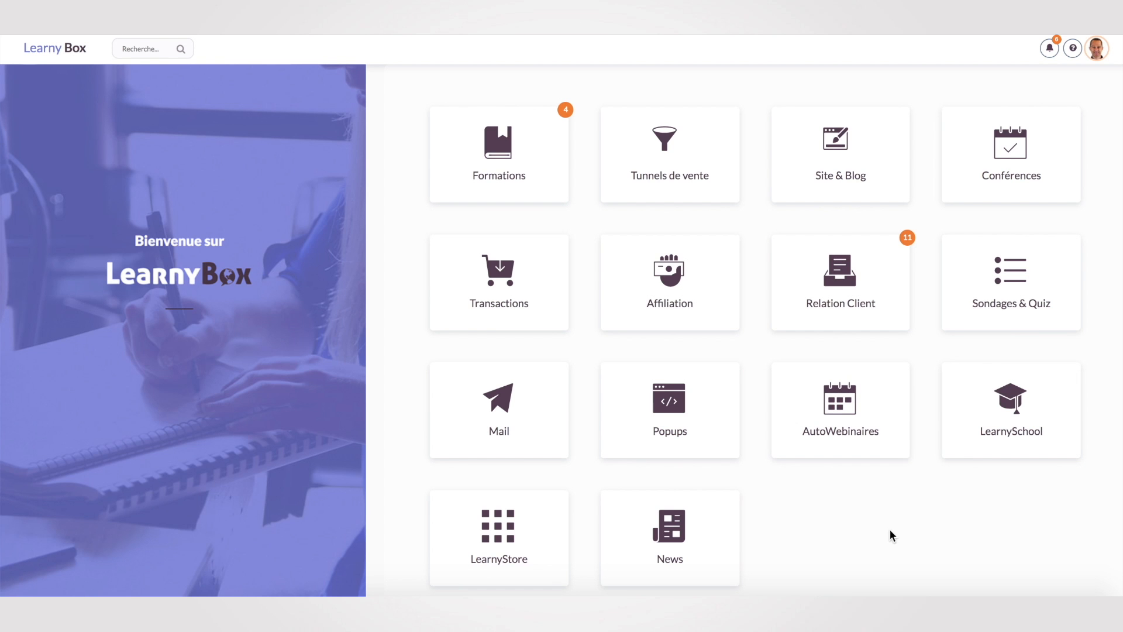
Create a survey 'test de sondage' introduced by 'Vous pouvez répondre à ces question afin de mieux vous aider'.
click(1012, 299)
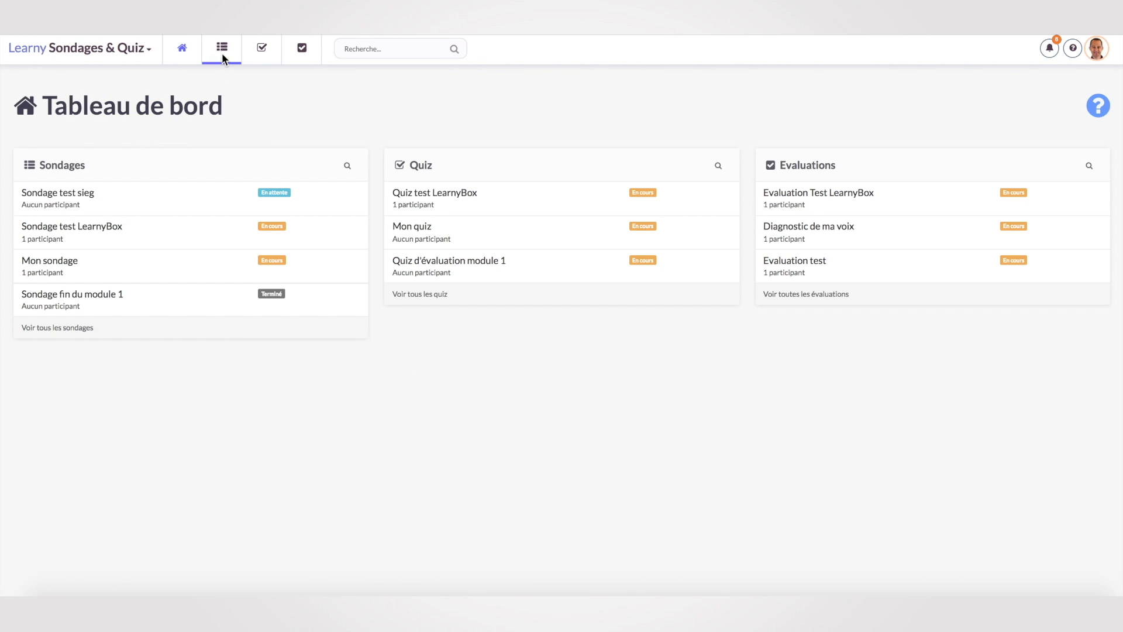
click(222, 50)
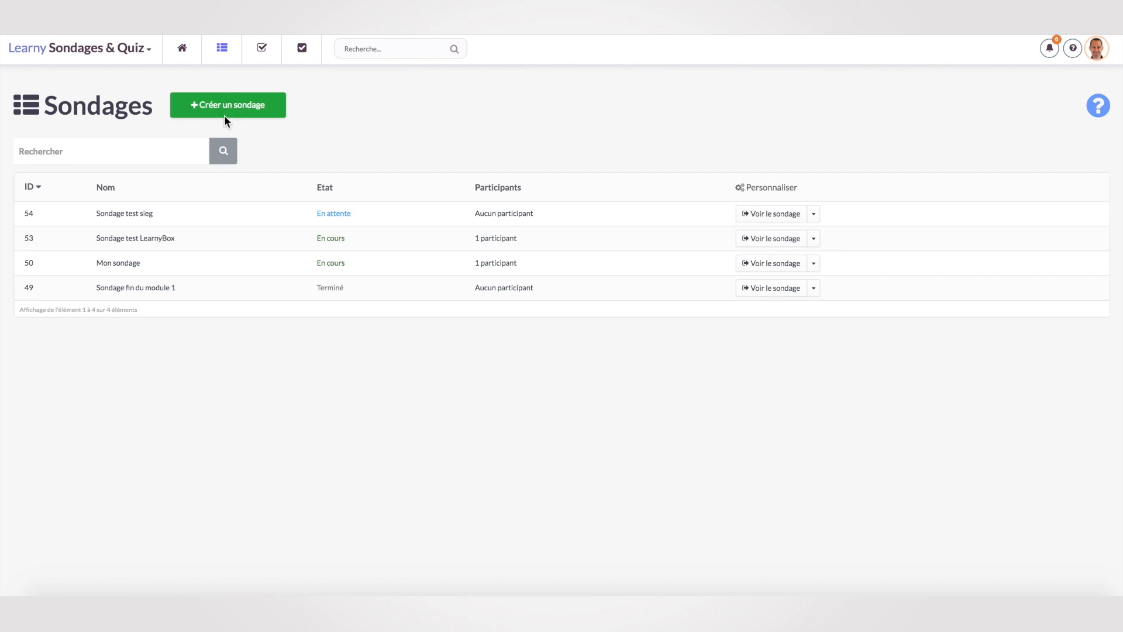
click(225, 111)
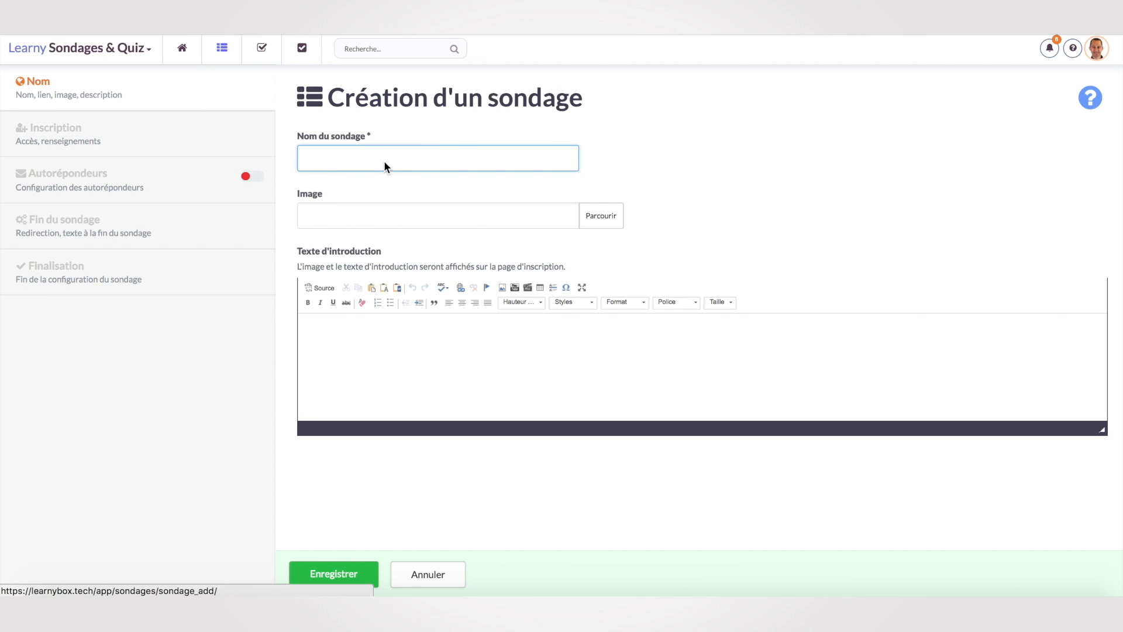
text(test)
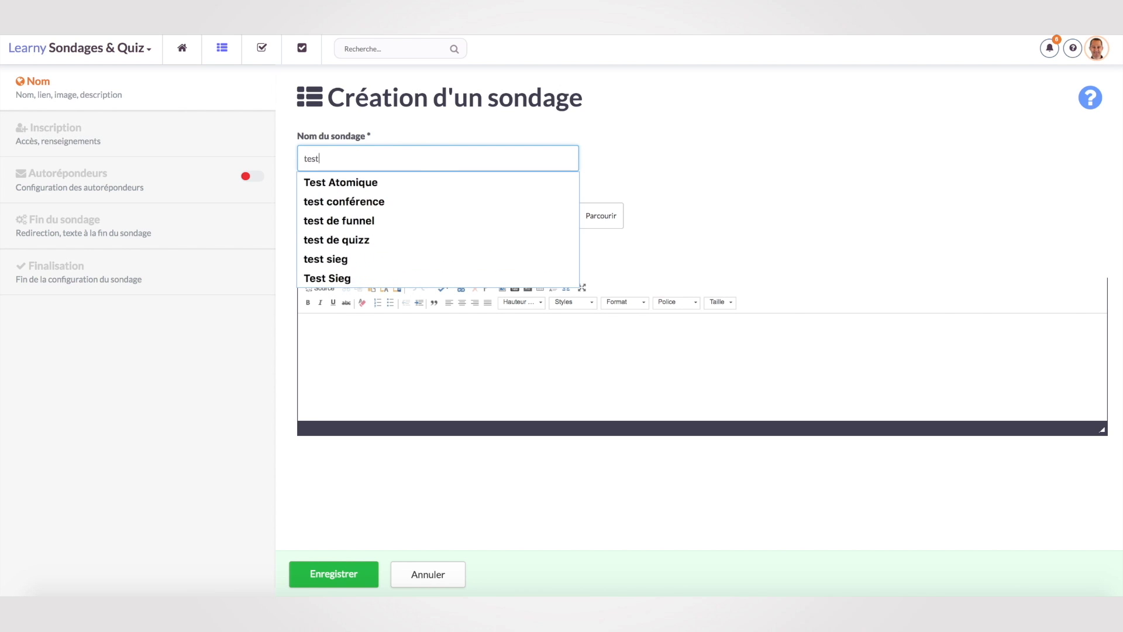
text( de sondage)
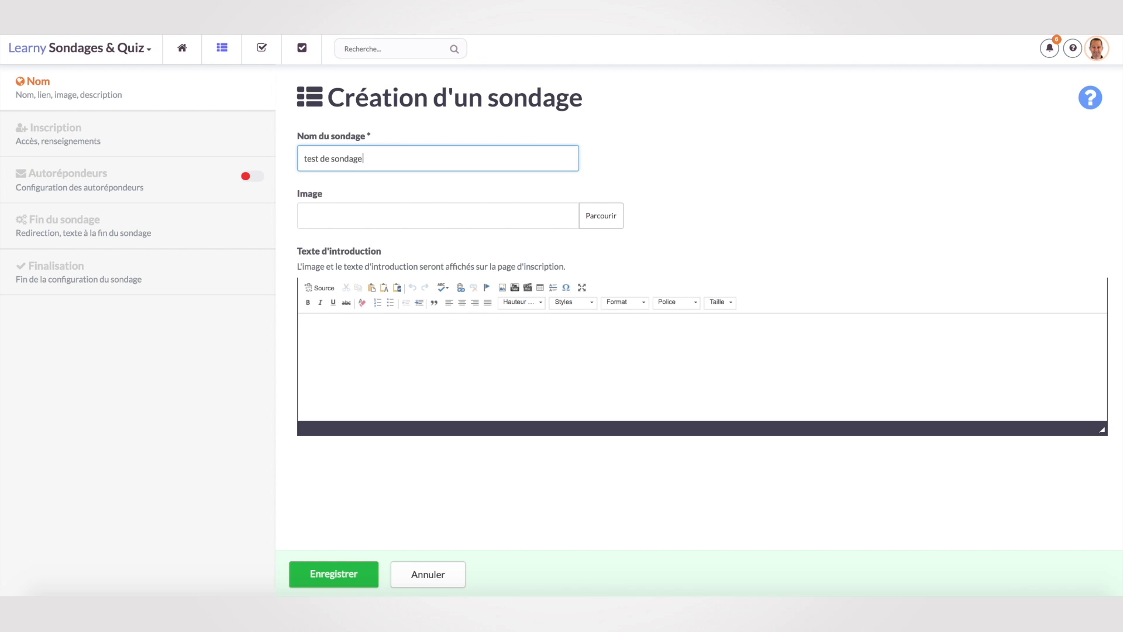
click(419, 360)
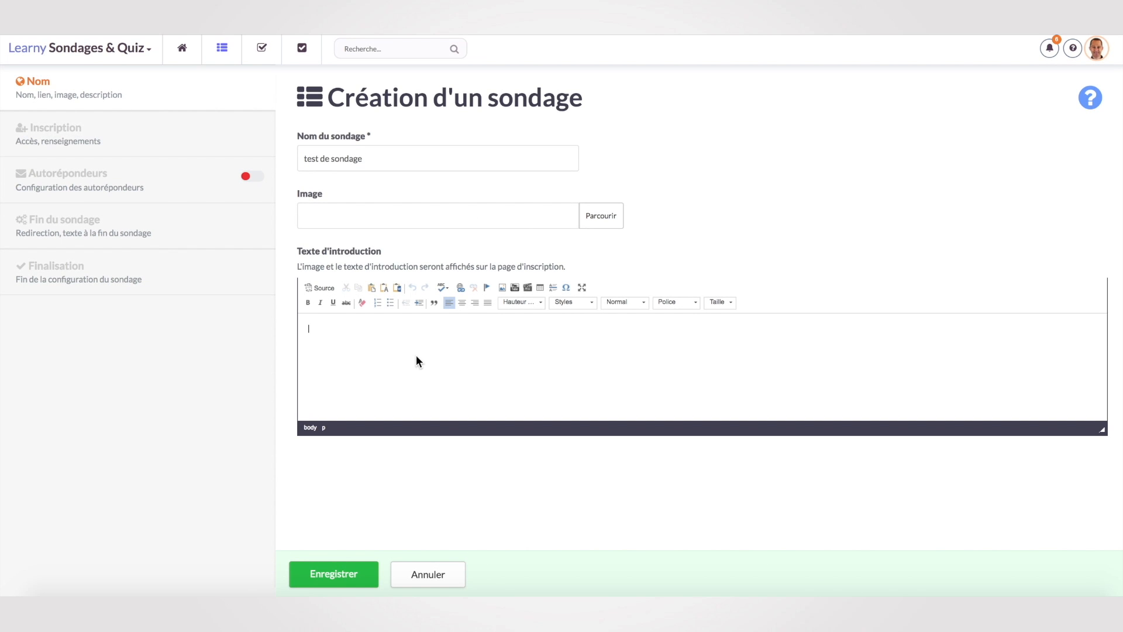
text(Vous pouvez répondre à ces question afin de mieux vous aider)
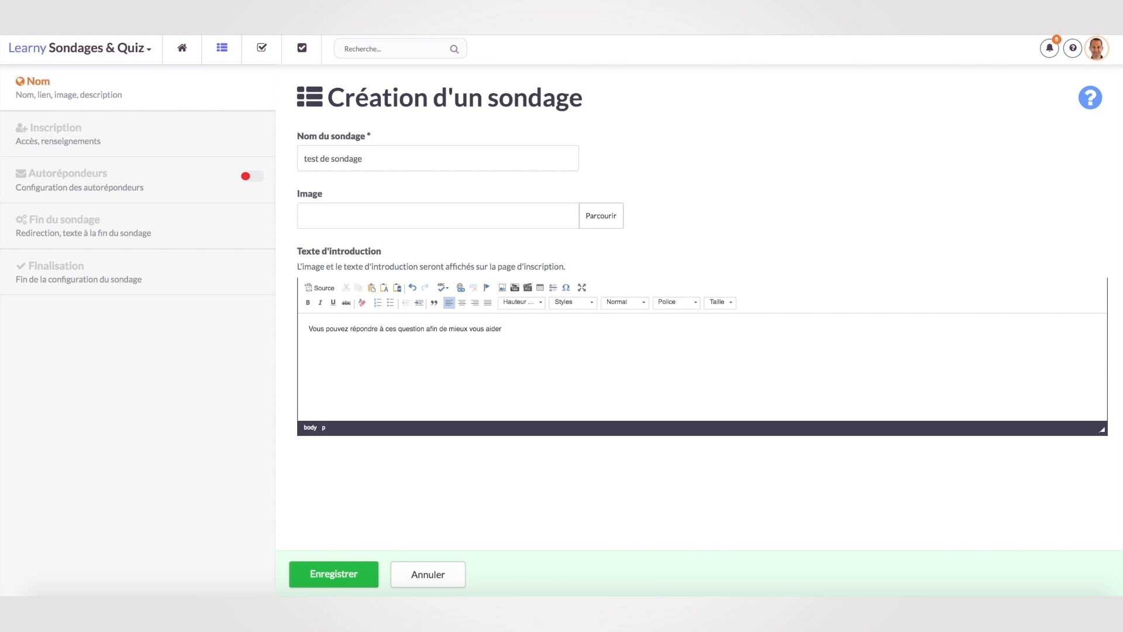
Save the survey and review its registration information options.
click(348, 572)
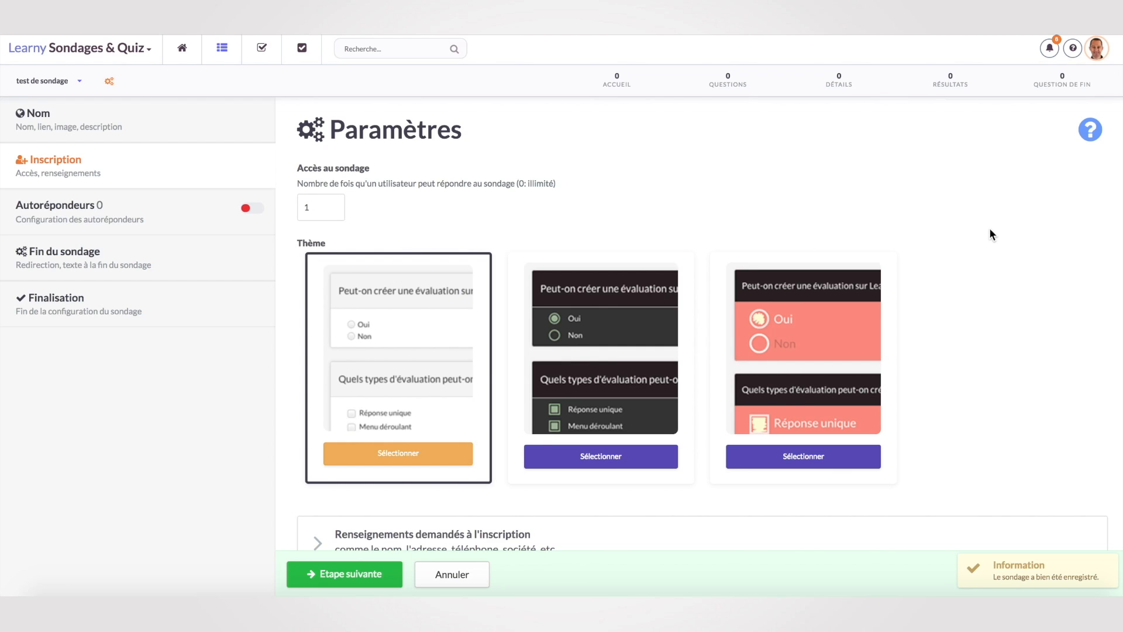
scroll(994, 272, down, 2)
mouse_move(381, 326)
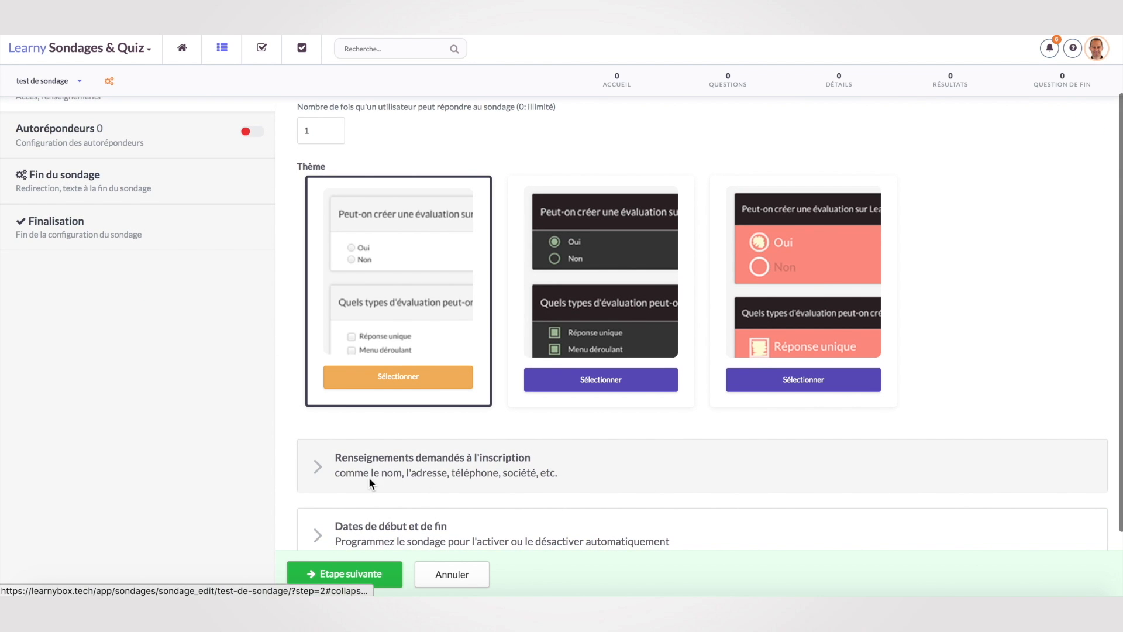
scroll(368, 476, down, 2)
click(396, 397)
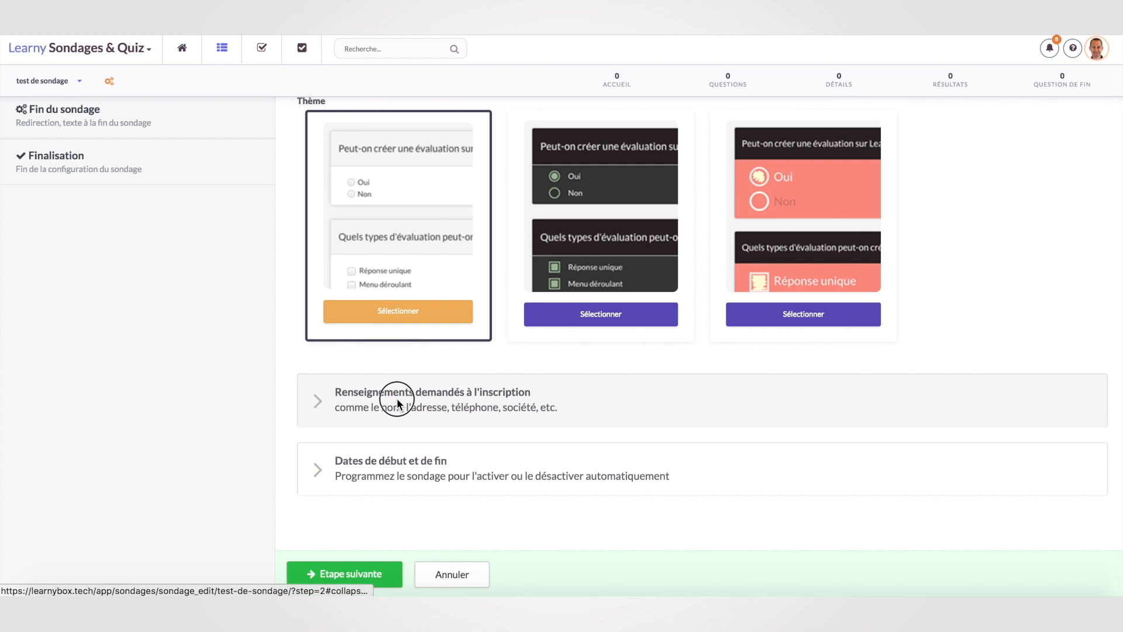
Leave the start and end dates empty and advance to the next setup step.
scroll(587, 459, down, 5)
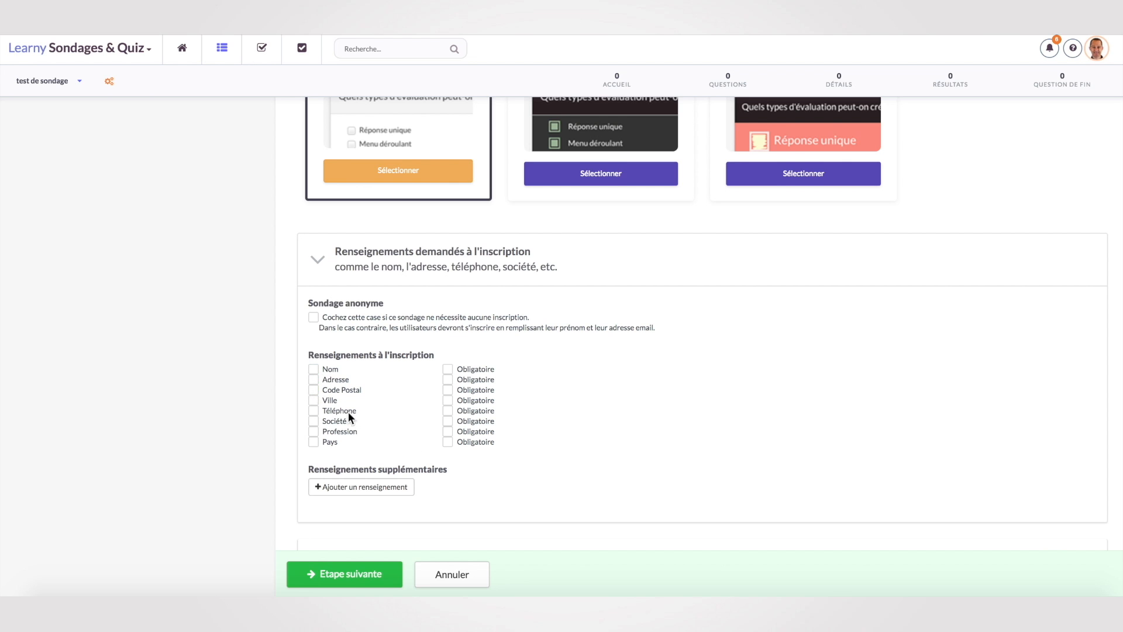
scroll(526, 482, down, 3)
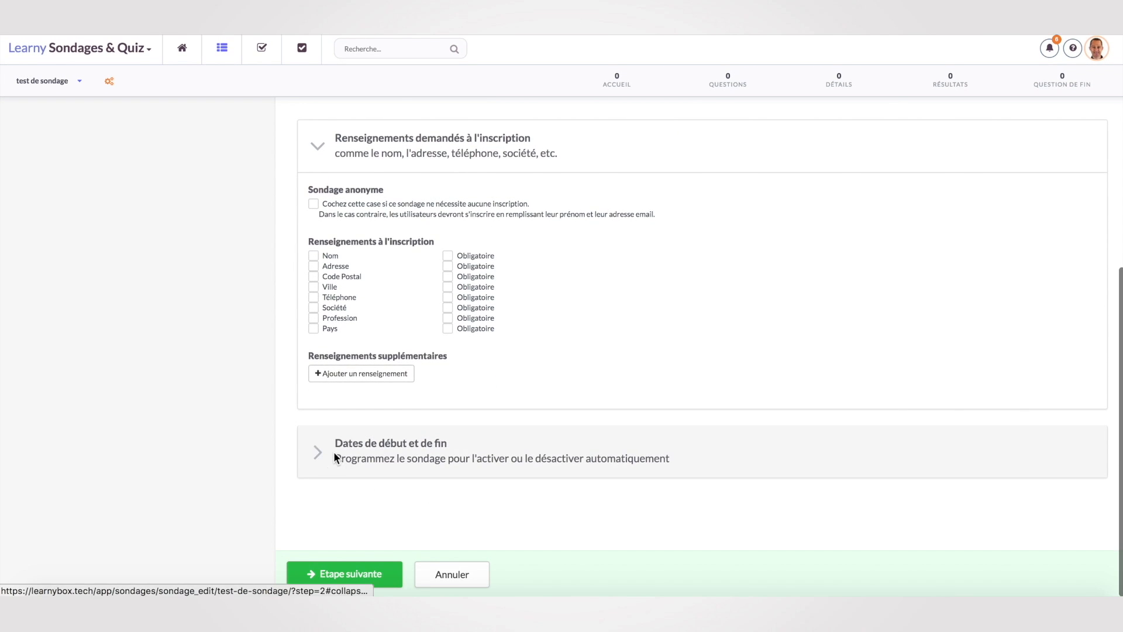
click(333, 451)
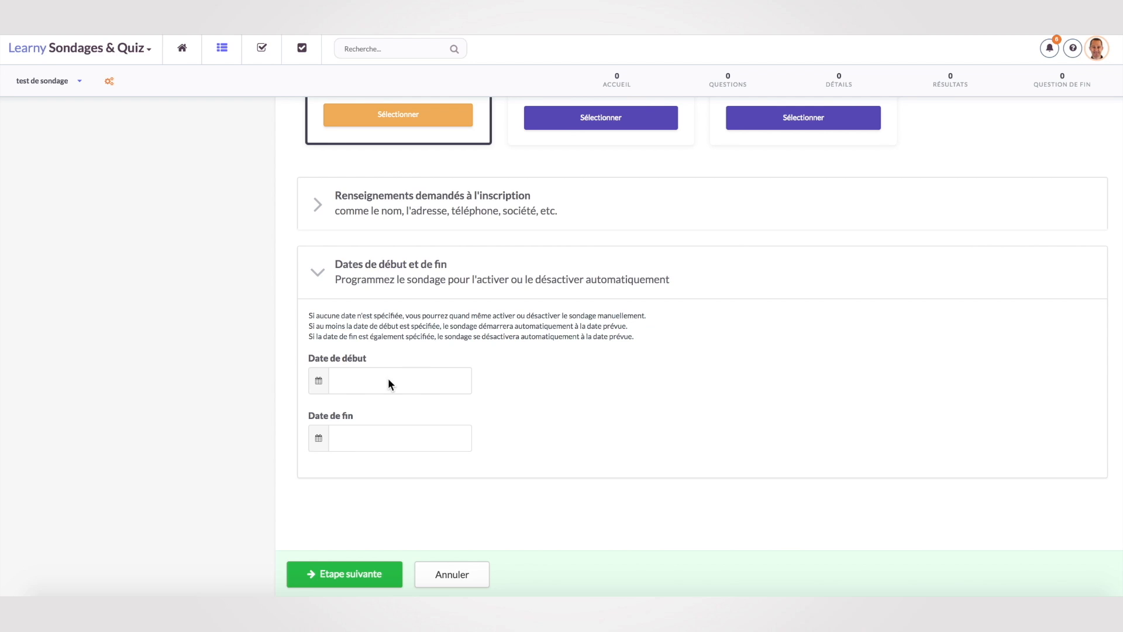
click(355, 377)
click(681, 342)
click(359, 572)
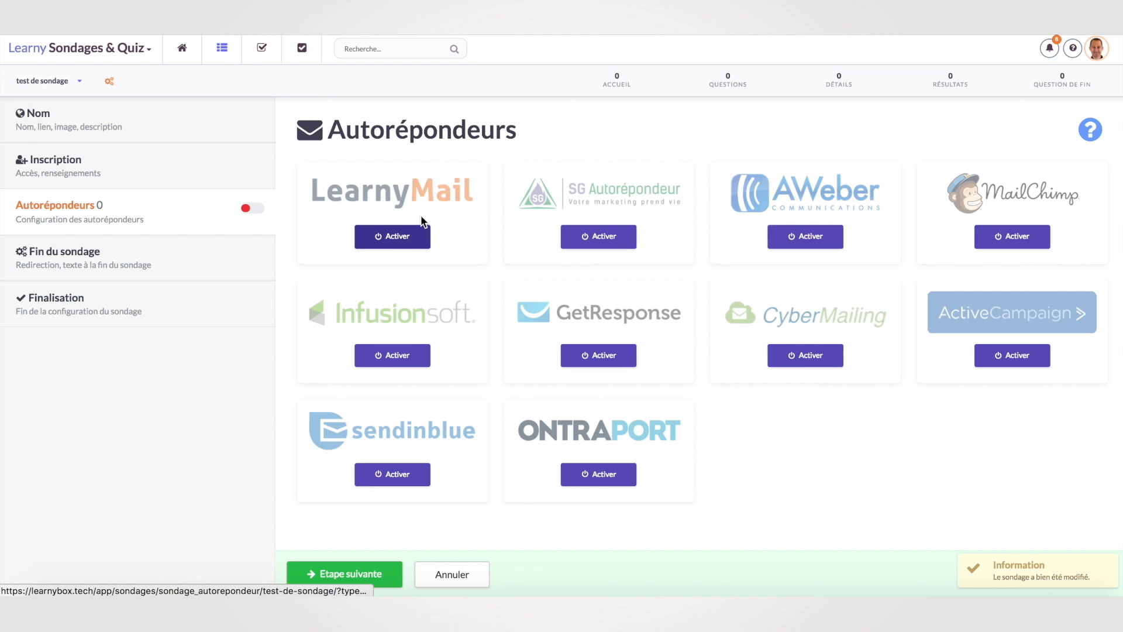
Activate LearnyMail with a new sequence named 'test sondage 1' and confirm.
click(401, 240)
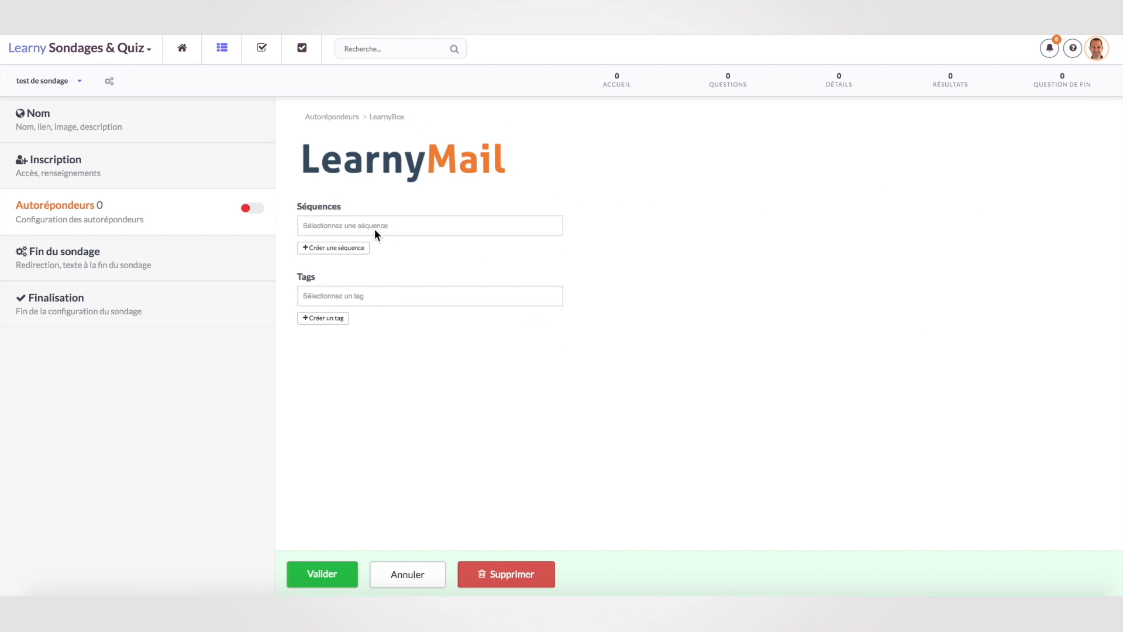
click(344, 248)
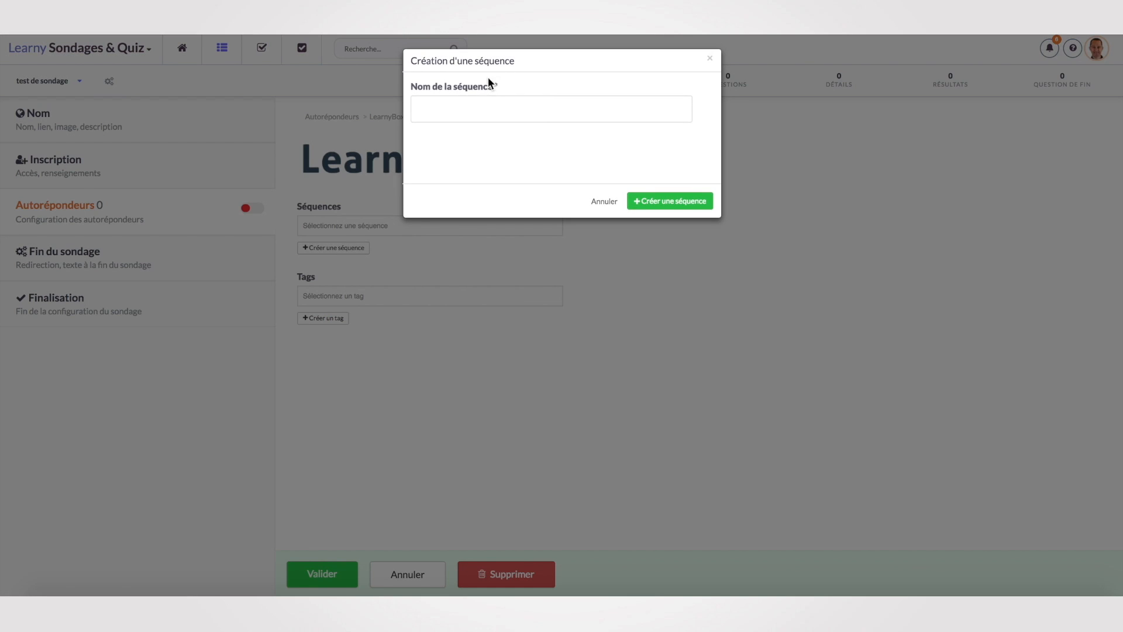
click(479, 109)
text(tres)
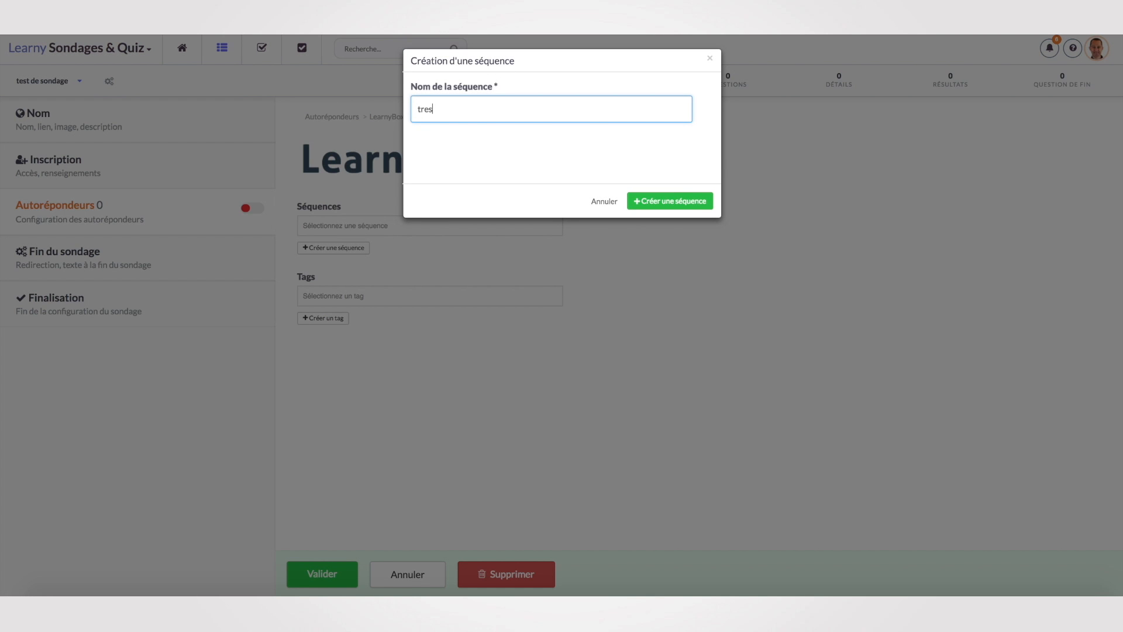
key(BackSpace)
key(BackSpace)
key(BackSpace)
text(est sondage)
click(658, 200)
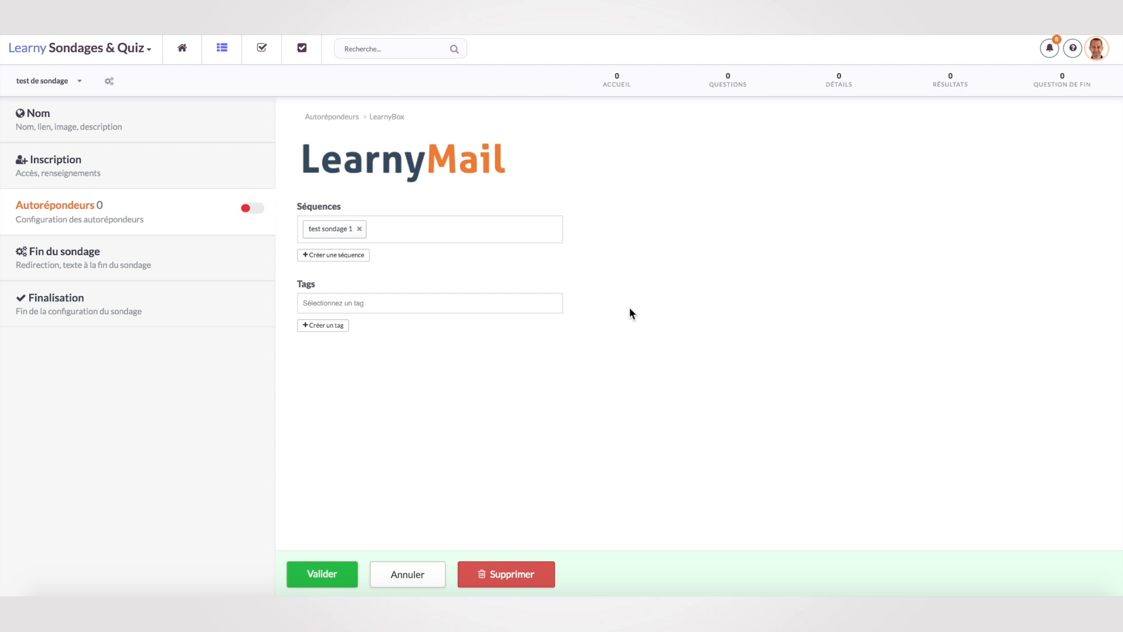
click(327, 568)
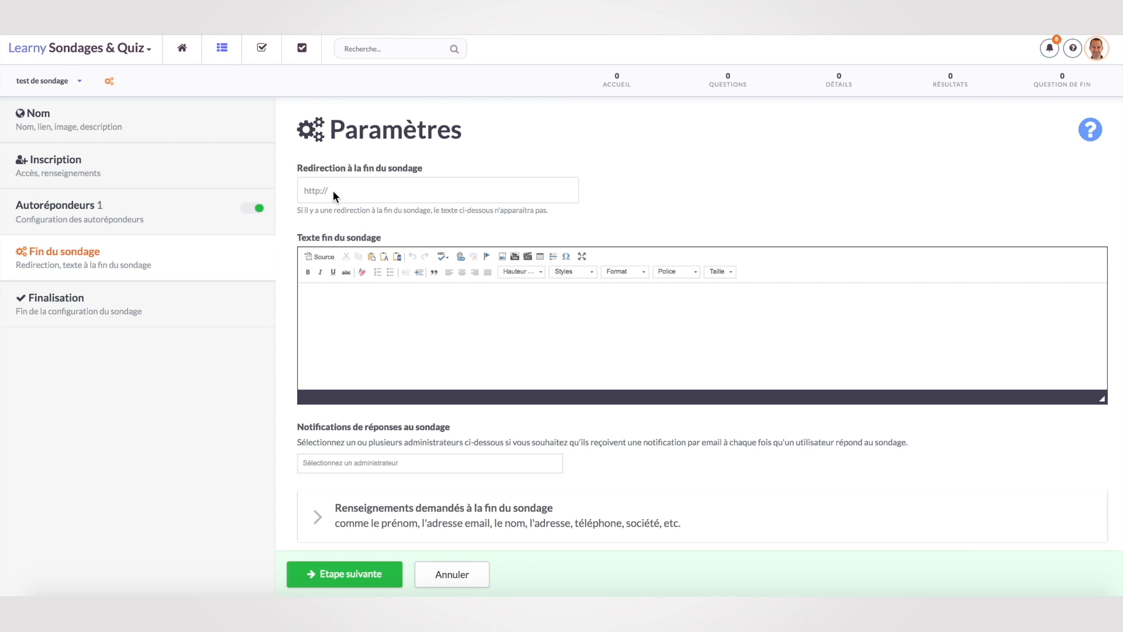
Review the end-of-survey text and information fields, then proceed to adding questions.
click(413, 334)
scroll(411, 333, down, 2)
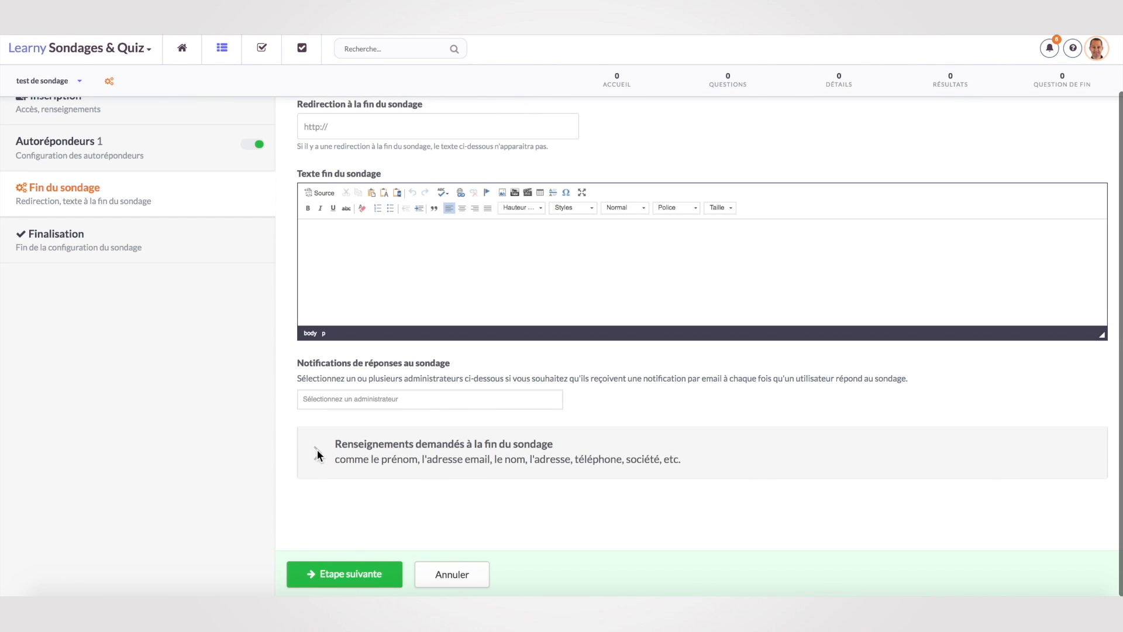
click(382, 448)
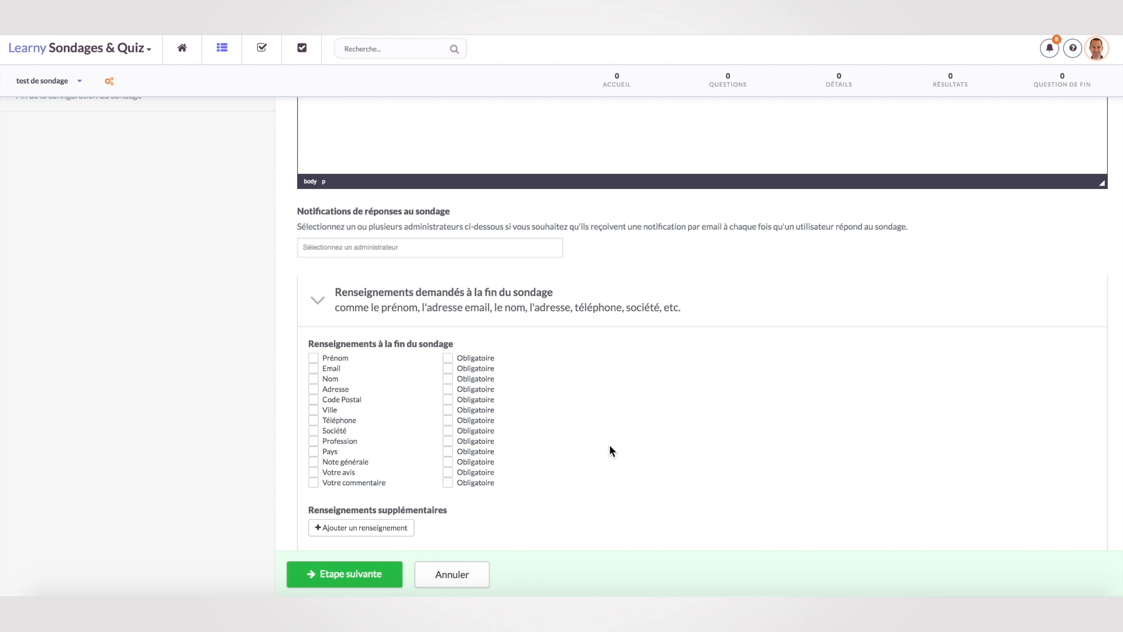
scroll(606, 452, down, 2)
click(377, 573)
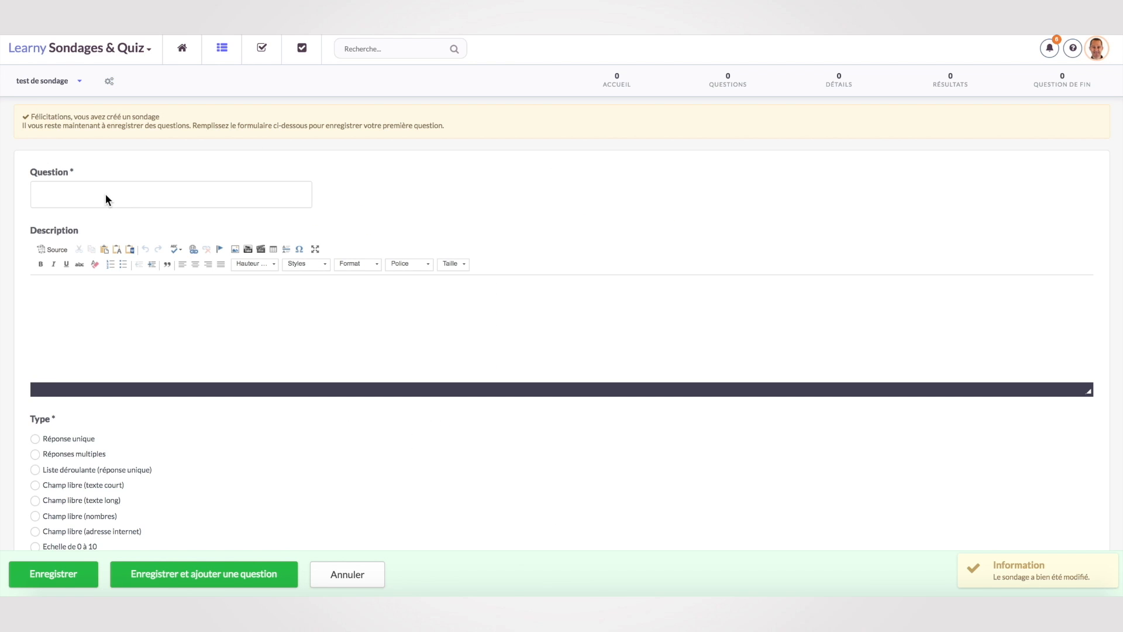
Add the short free-text question 'Quel est votre âge ?' and start another question.
click(107, 200)
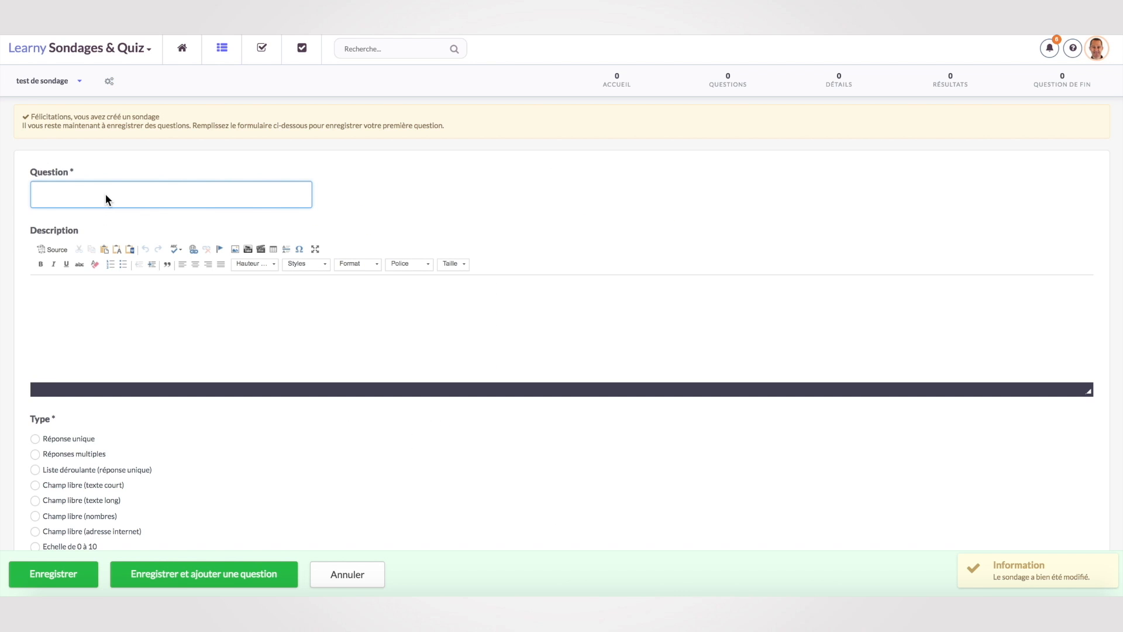
text(Quel)
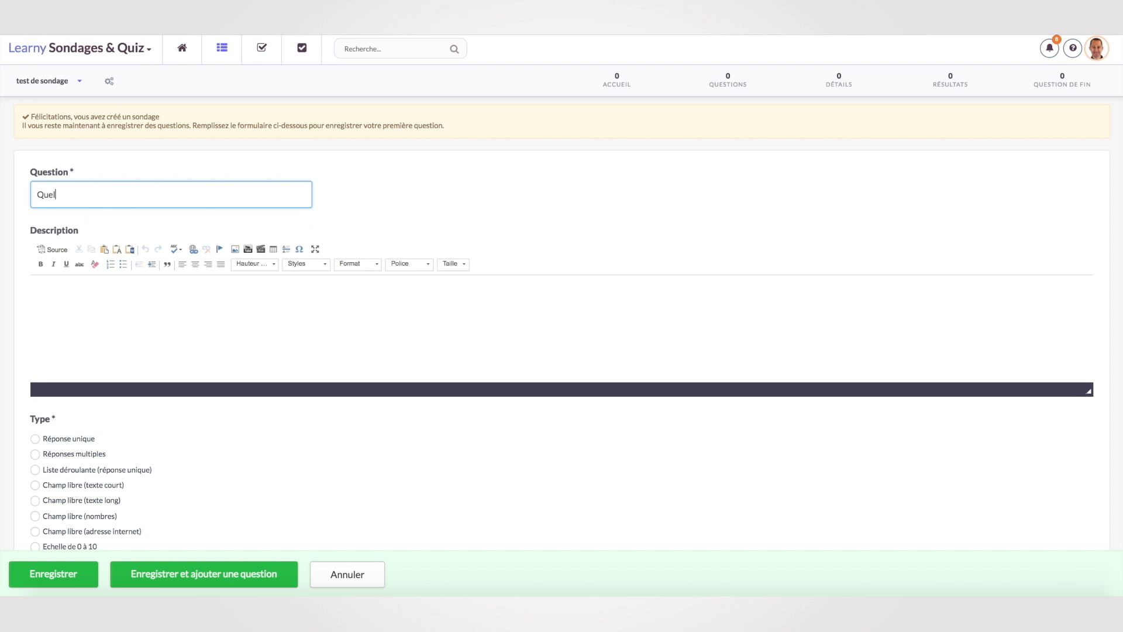
text( est votre âge ?)
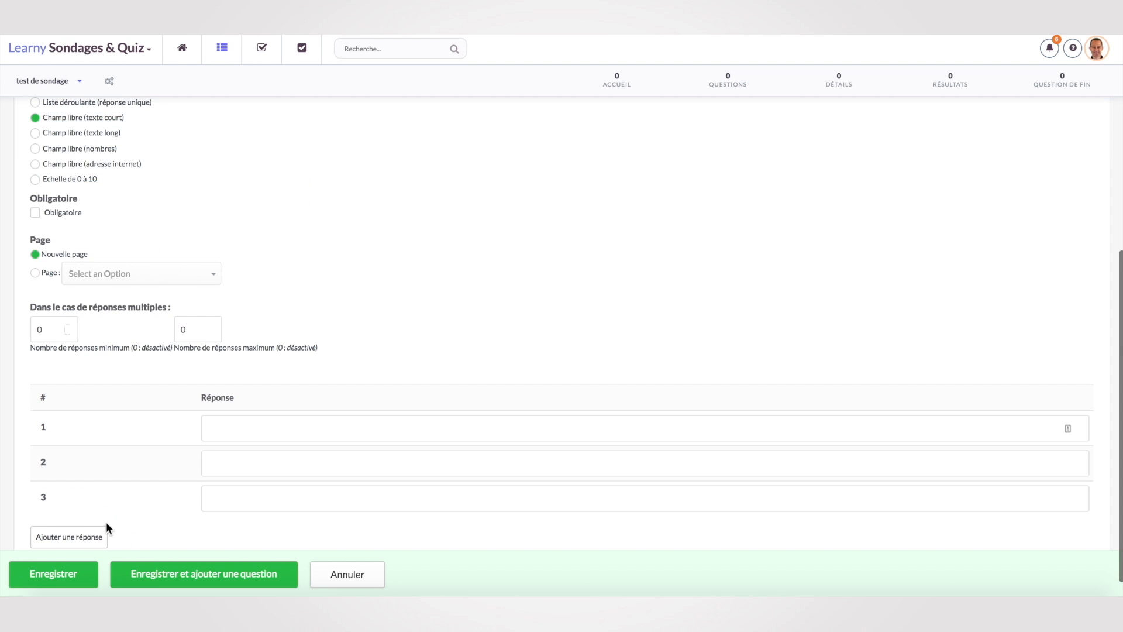
click(205, 576)
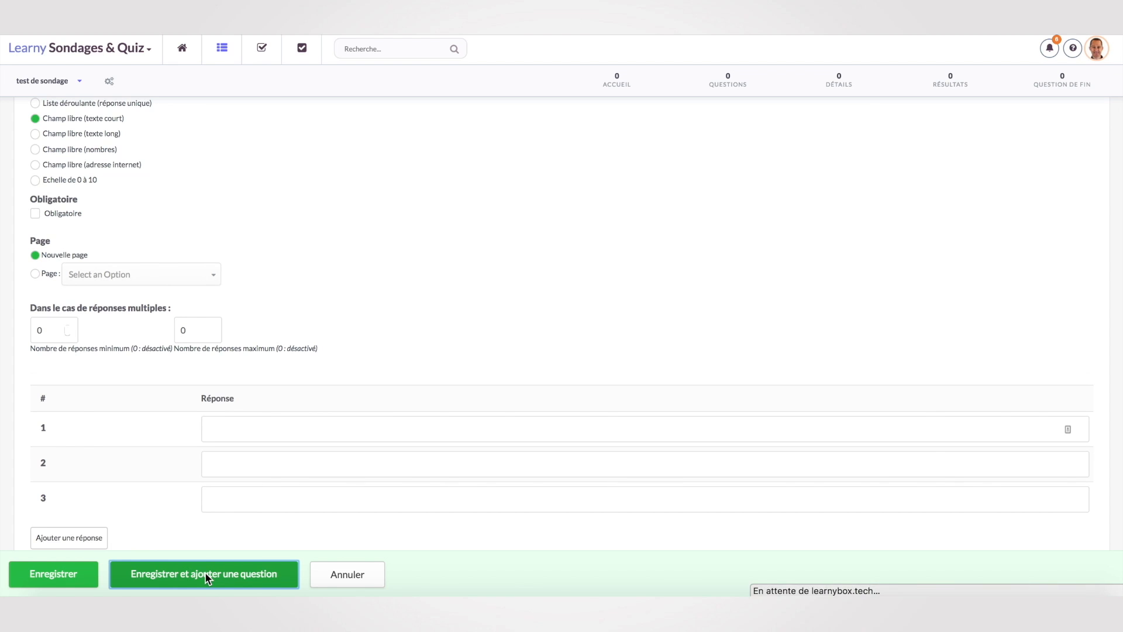
Enter the question 'Dans quelle ville vivez vous ?' and set it to accept multiple answers.
click(93, 151)
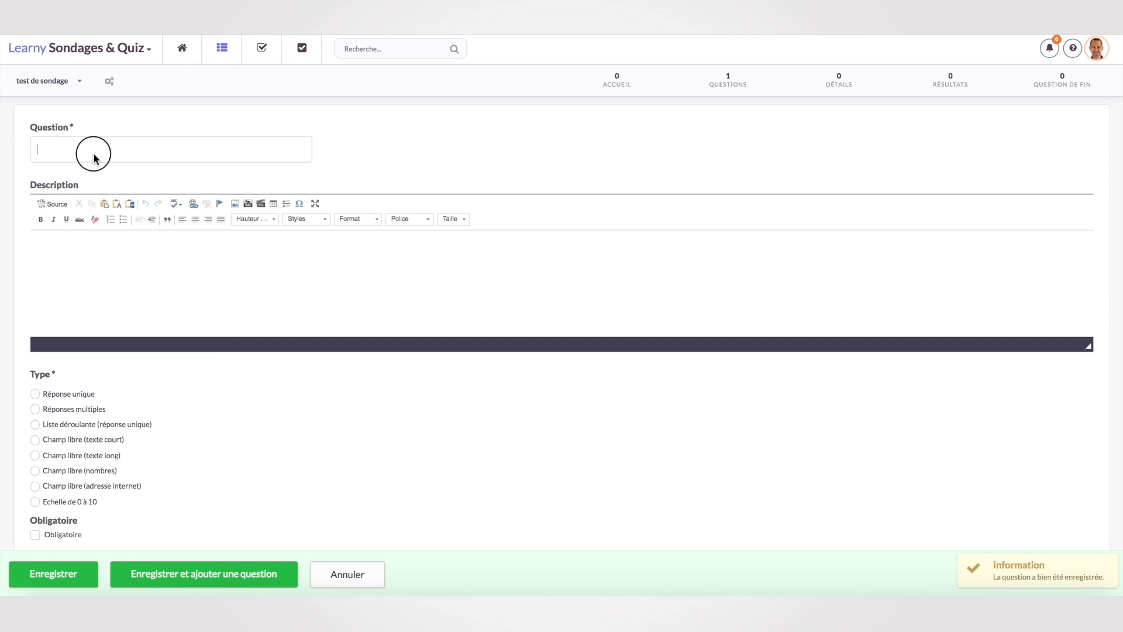
text(Dans que)
text(lle vill)
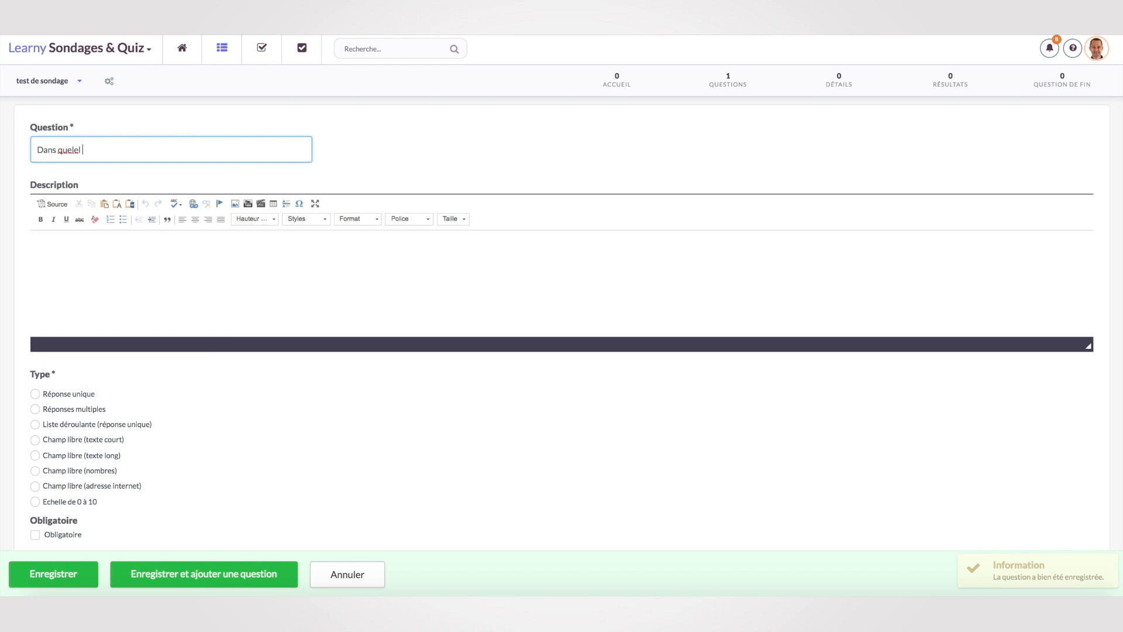
key(BackSpace)
key(BackSpace)
key(BackSpace)
key(BackSpace)
key(BackSpace)
key(BackSpace)
key(BackSpace)
text(le ville vivez vous ?)
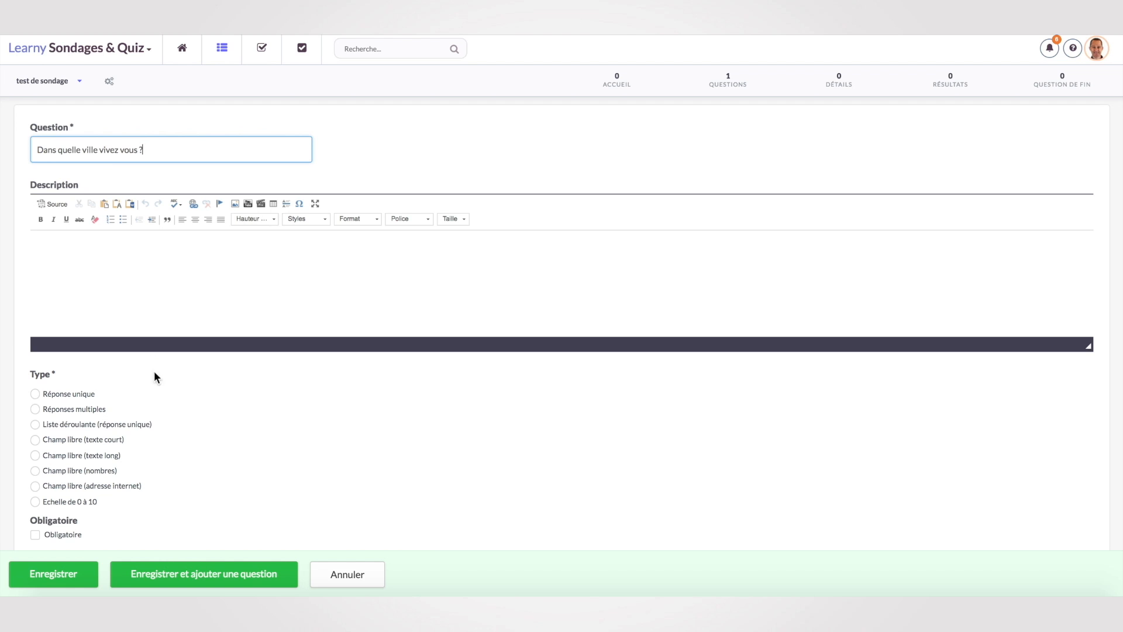
scroll(153, 422, down, 2)
click(69, 349)
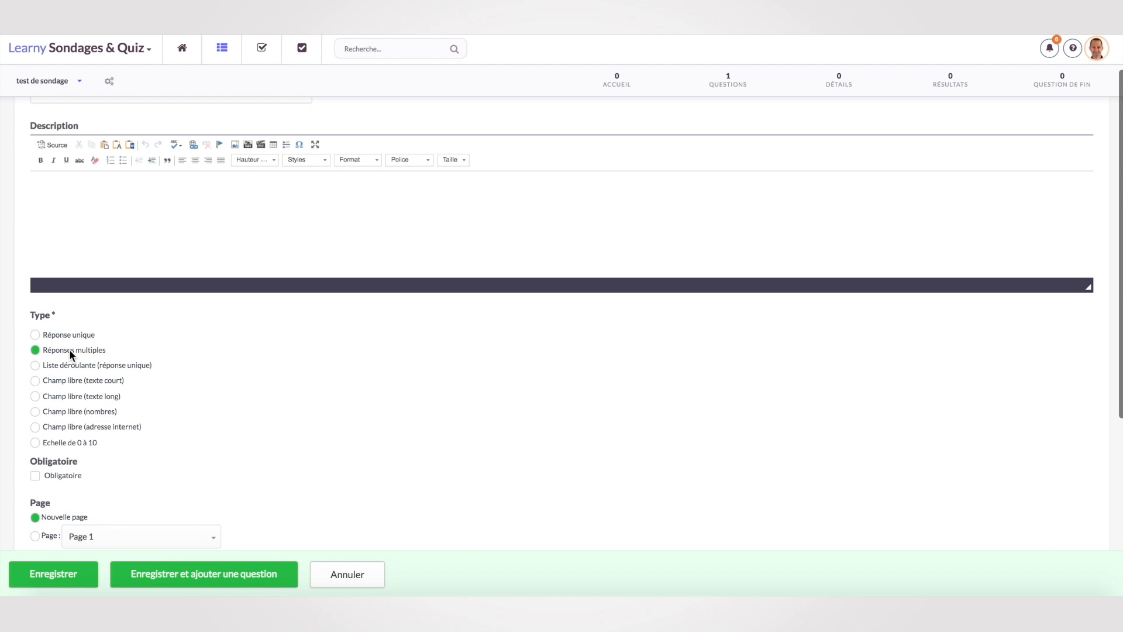
Fill in the answers Paris, Marseille and Bordeau, then save the question.
scroll(181, 387, down, 5)
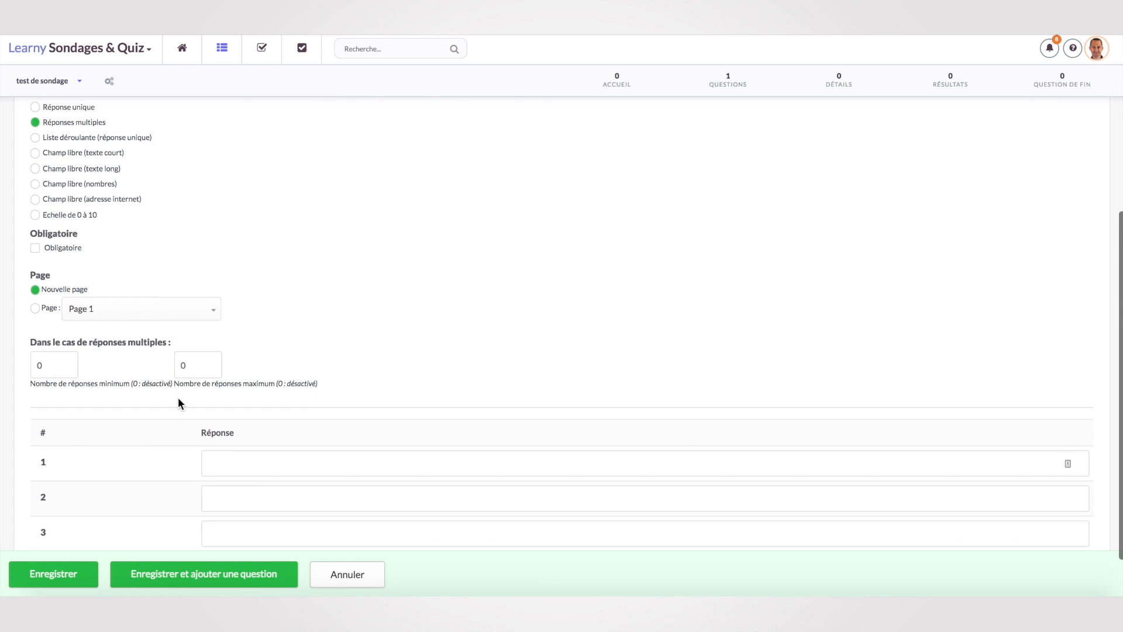
click(248, 404)
text(Paris)
key(Tab)
text(Marseille)
key(Tab)
text(Bordeau)
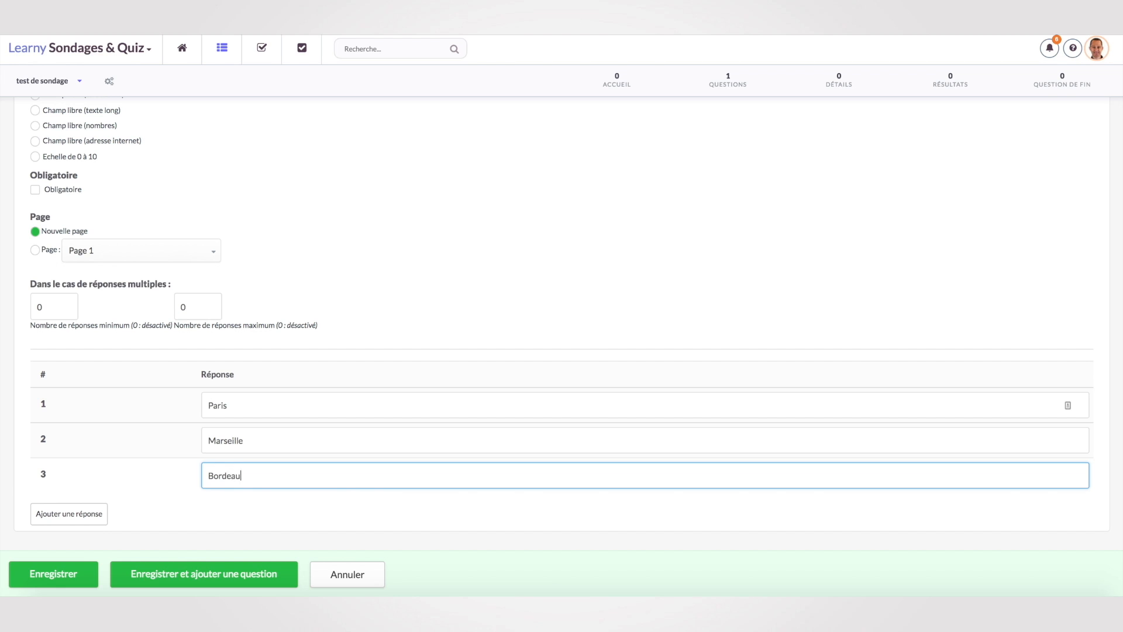
click(75, 575)
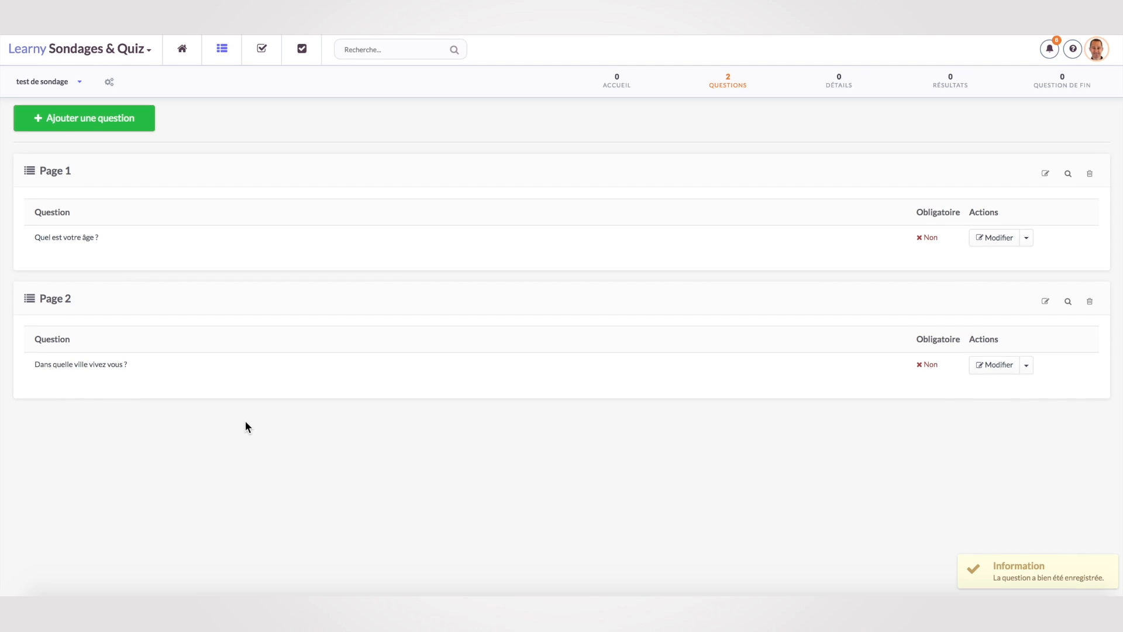
Activate the test de sondage survey from the Finalisation section of its settings.
scroll(245, 421, down, 2)
scroll(245, 426, up, 2)
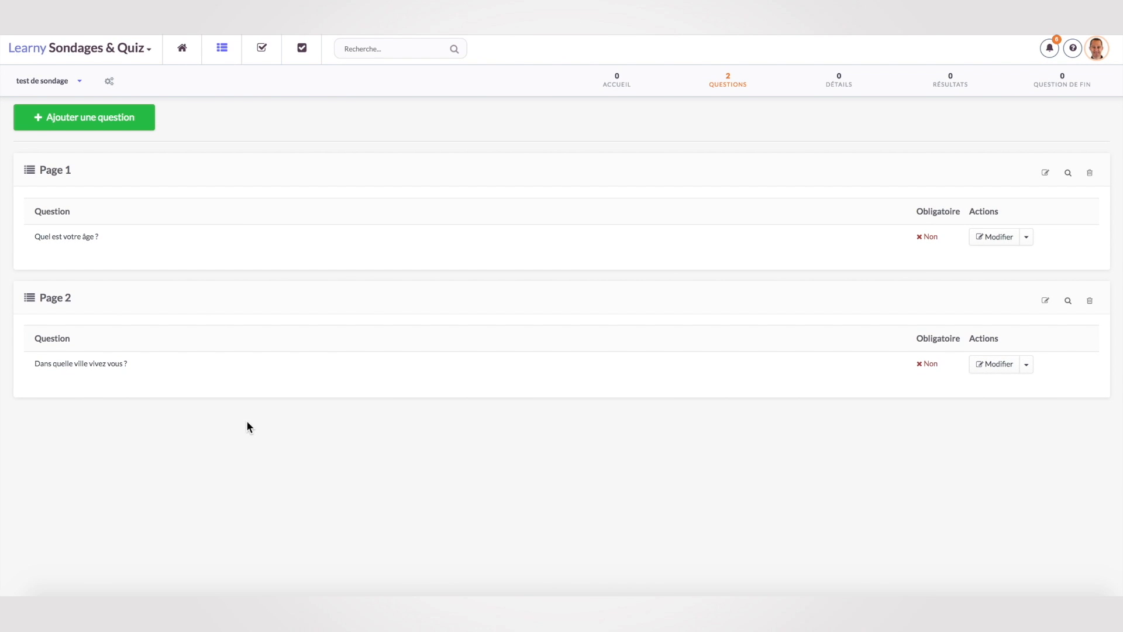
click(110, 82)
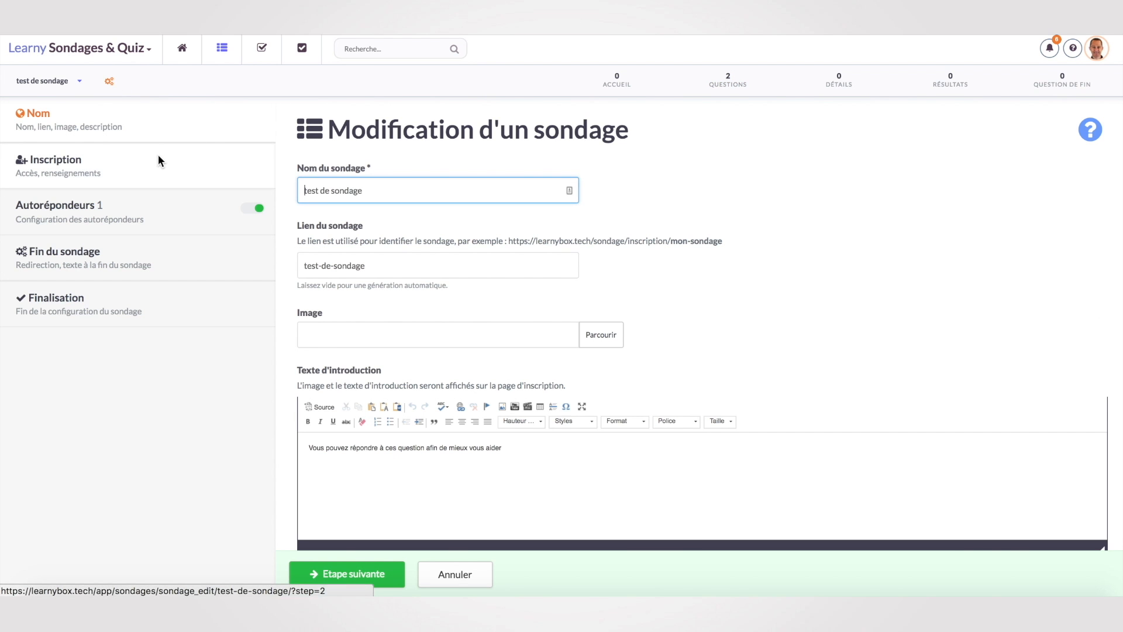
click(86, 320)
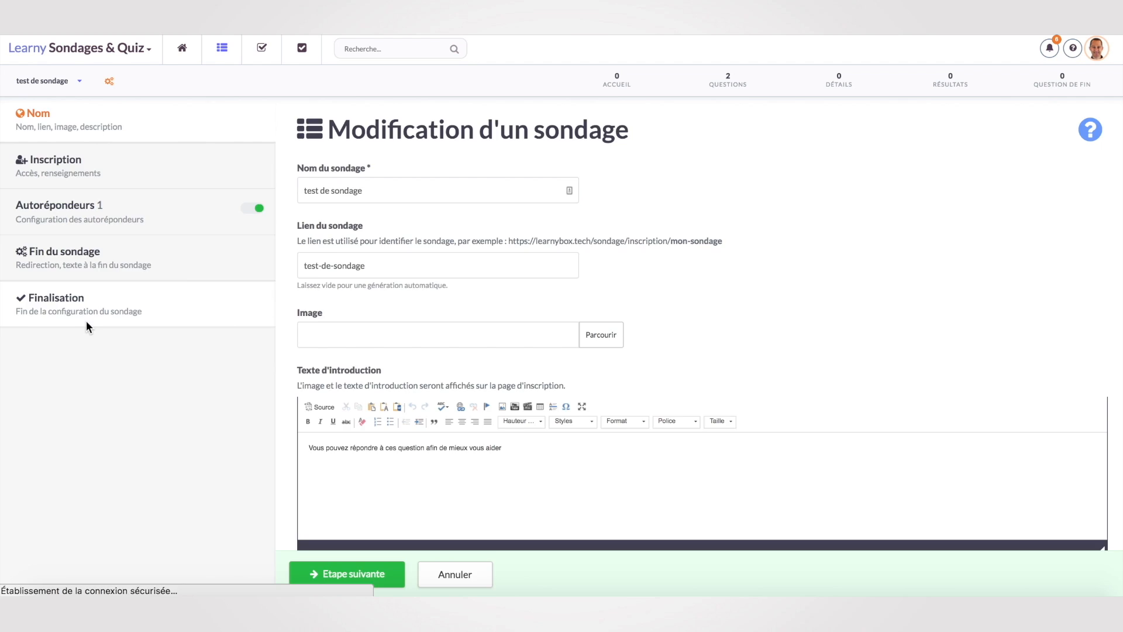
click(78, 150)
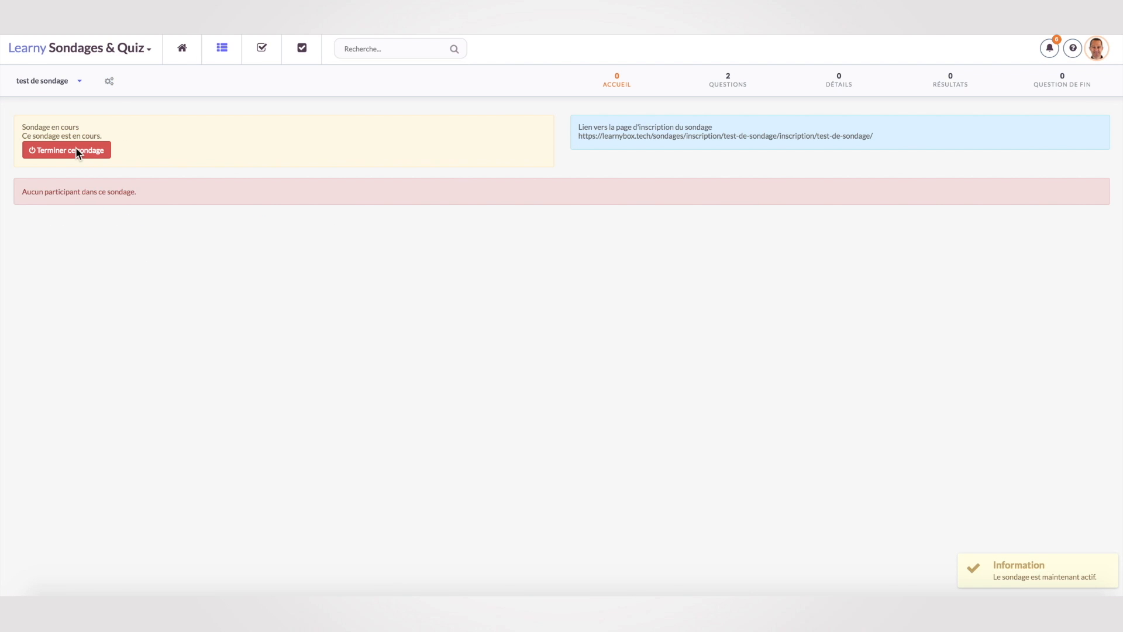
Submit a test survey response from the registration page, answering 41 to the age question.
click(711, 136)
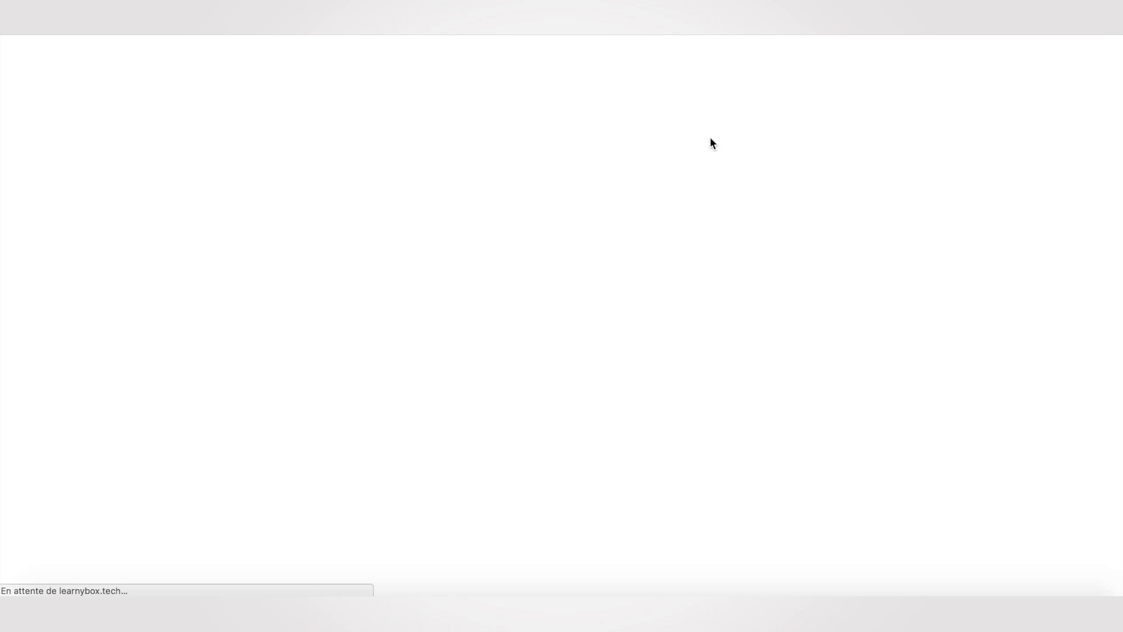
click(400, 349)
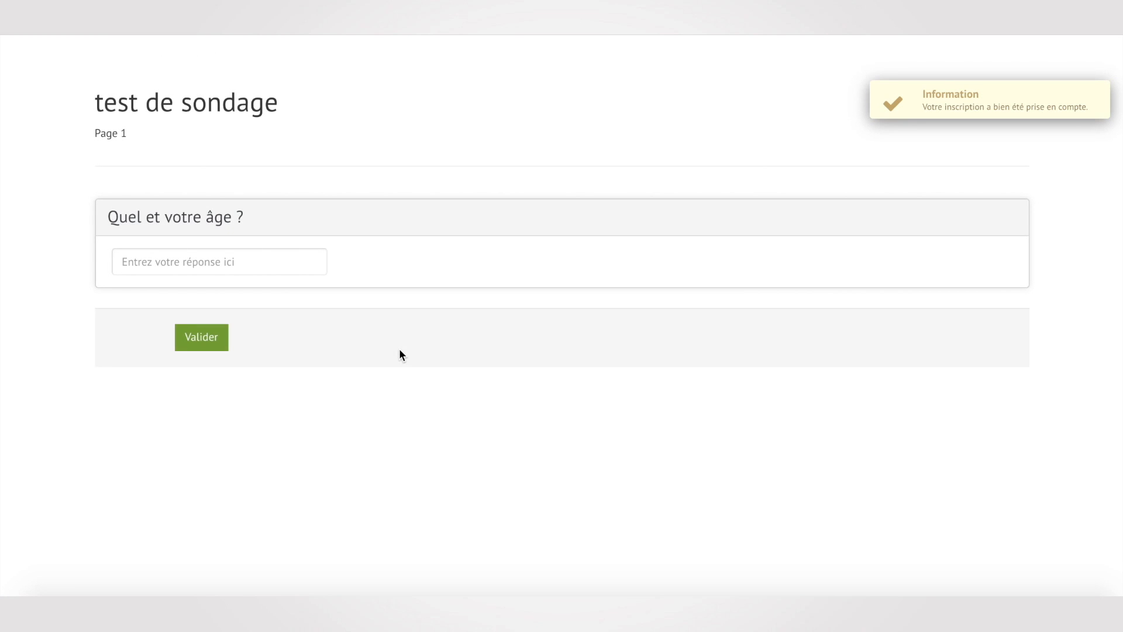
click(231, 263)
text(41)
click(200, 338)
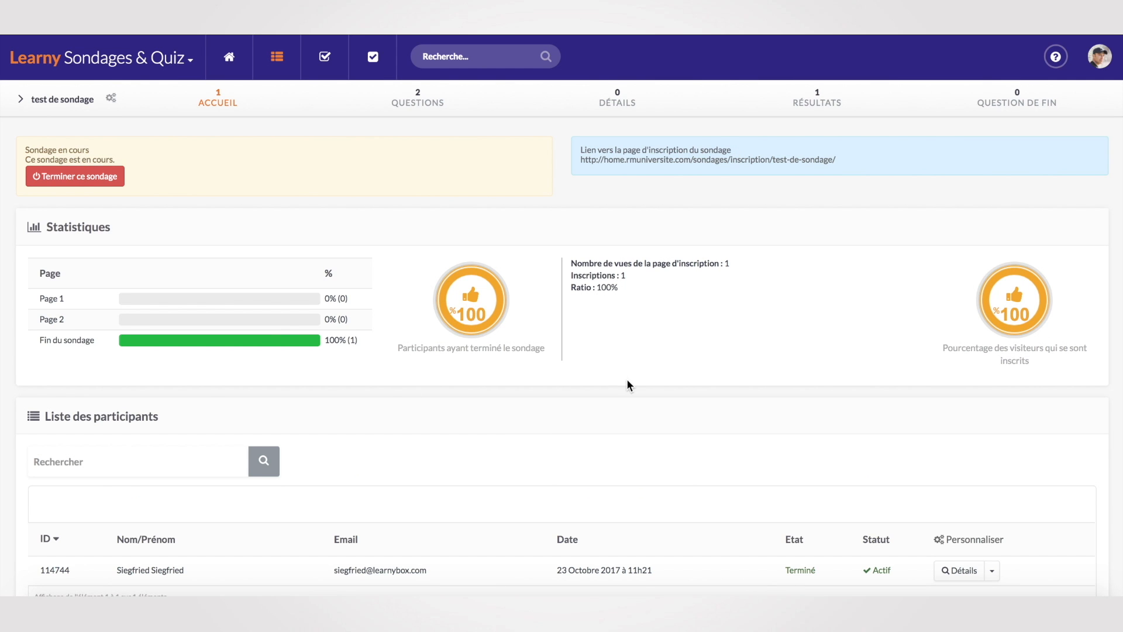
scroll(620, 379, down, 3)
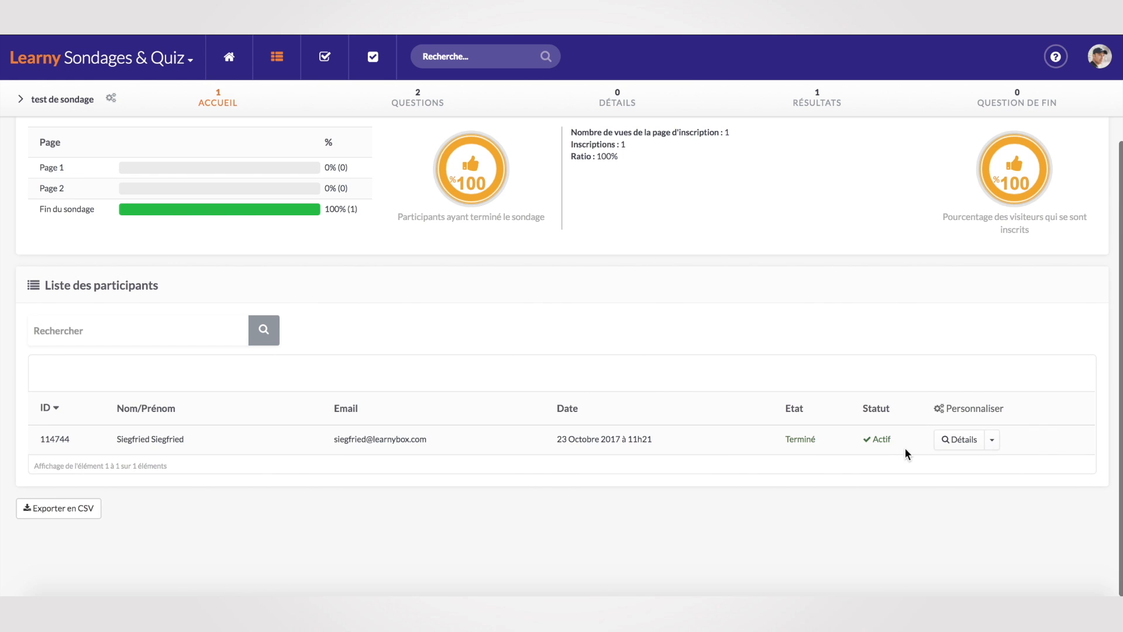
scroll(727, 456, up, 2)
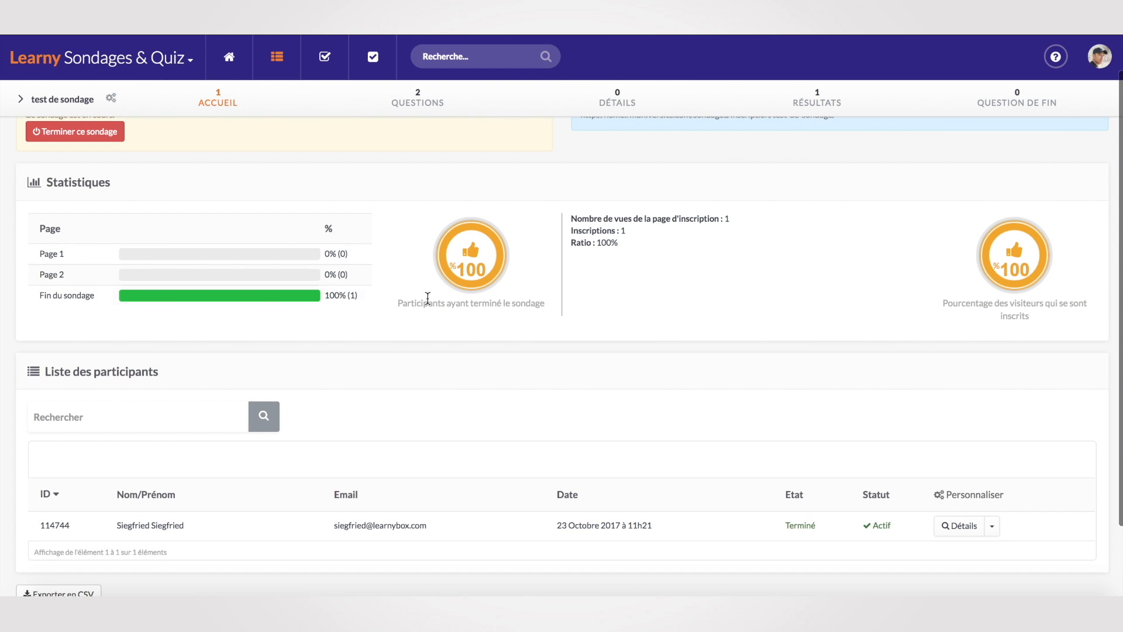
scroll(632, 383, up, 1)
scroll(633, 383, down, 3)
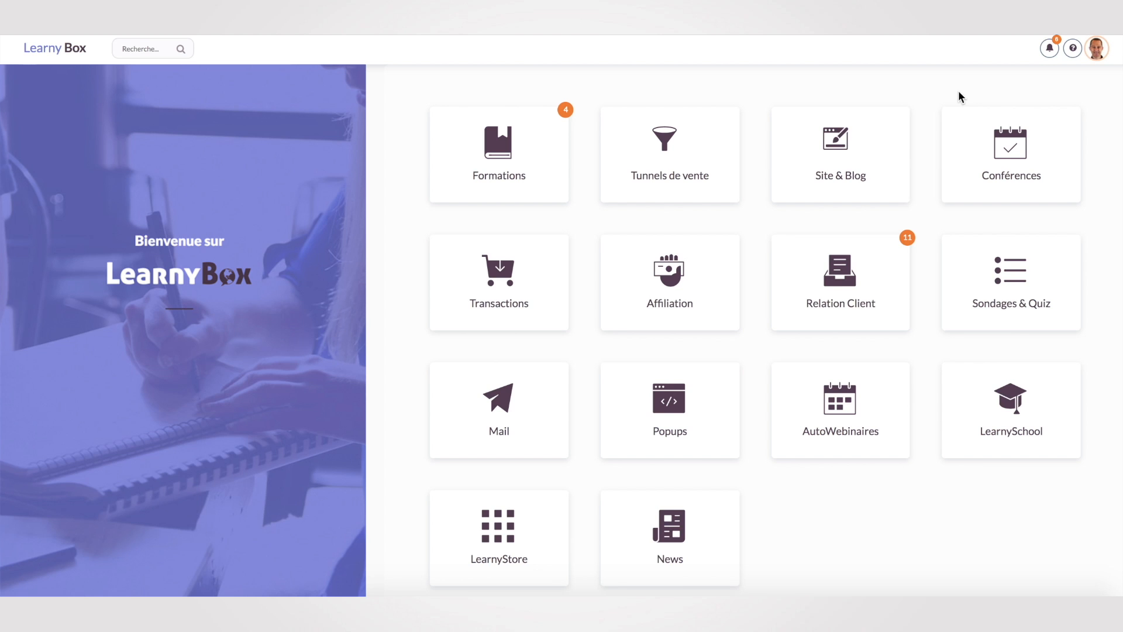
Auto-create a sales funnel from the 'Contenu gratuite + 1ère offre' template in Tunnels de vente.
triple_click(679, 354)
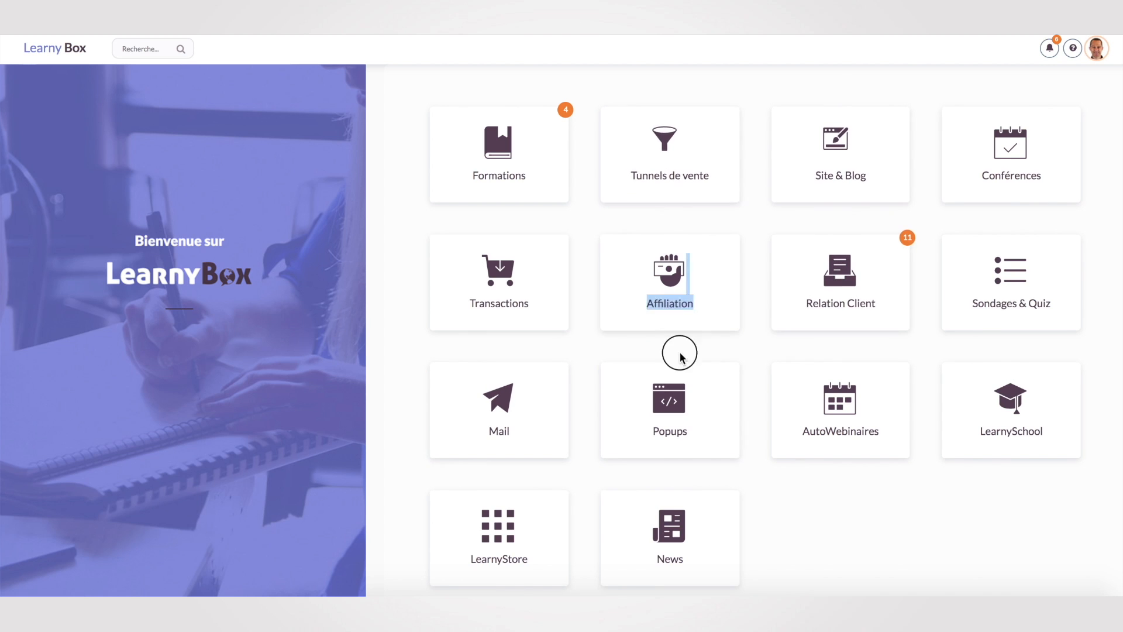
click(659, 155)
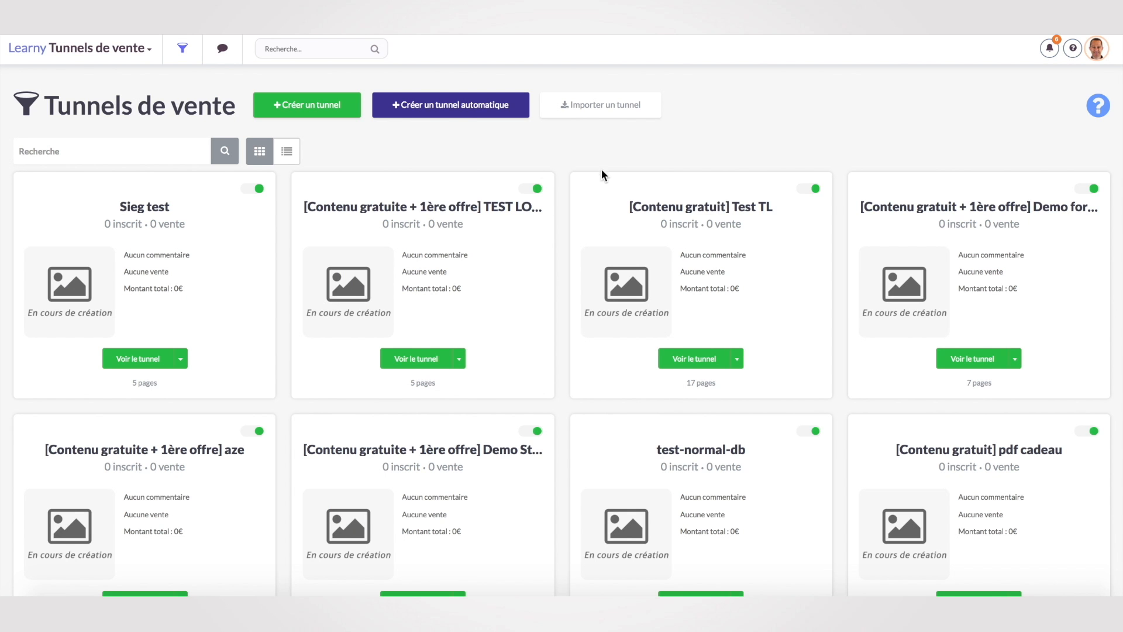
click(442, 107)
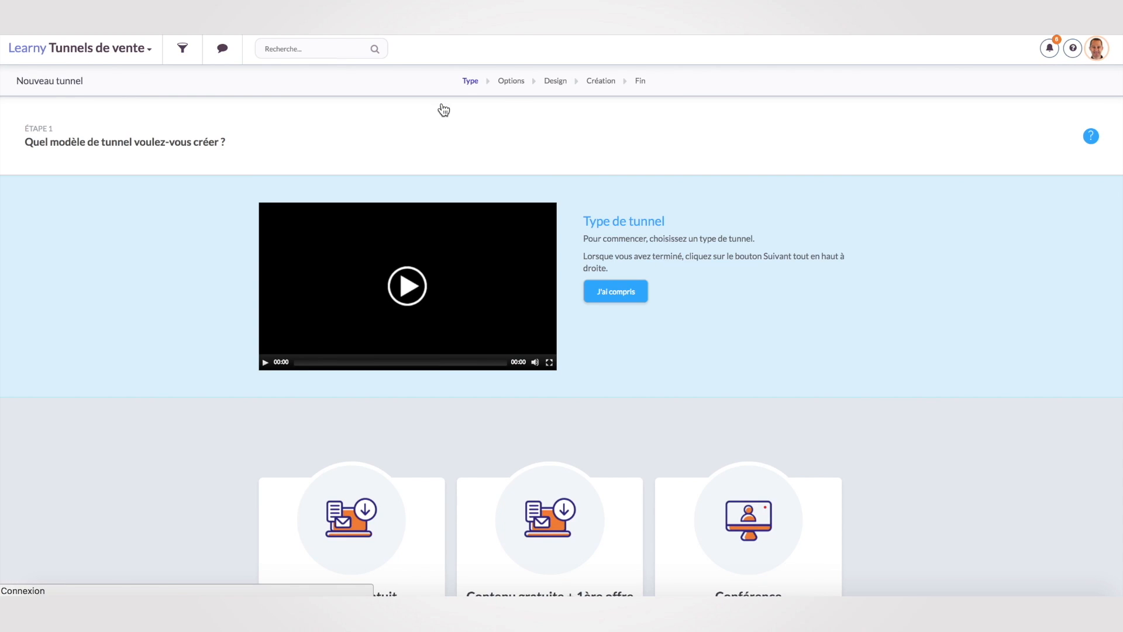
click(621, 291)
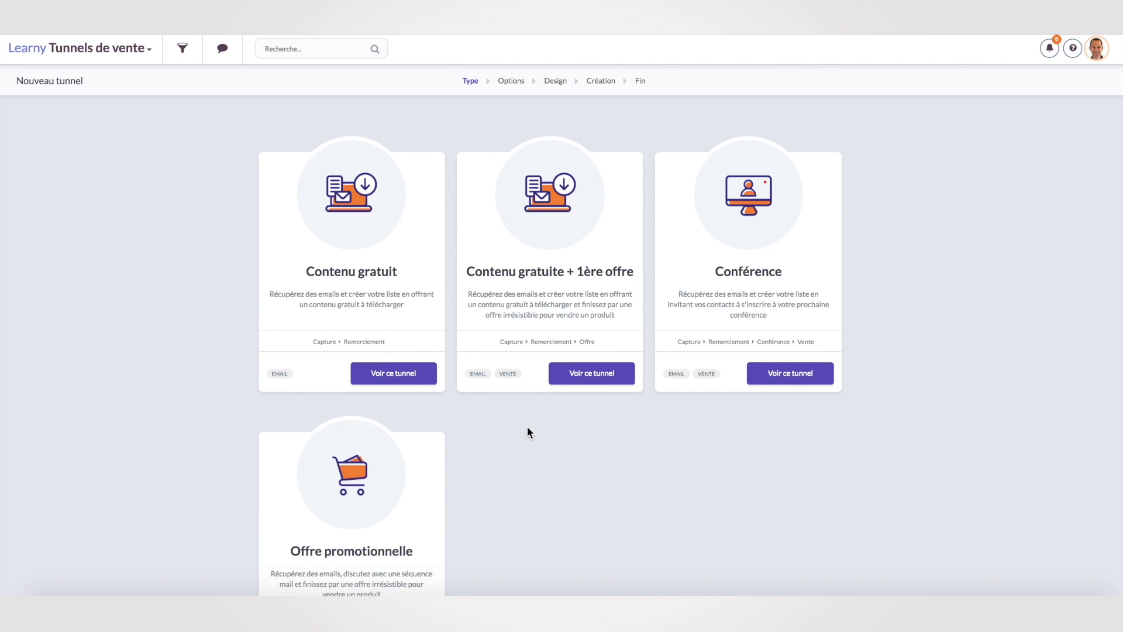
click(589, 371)
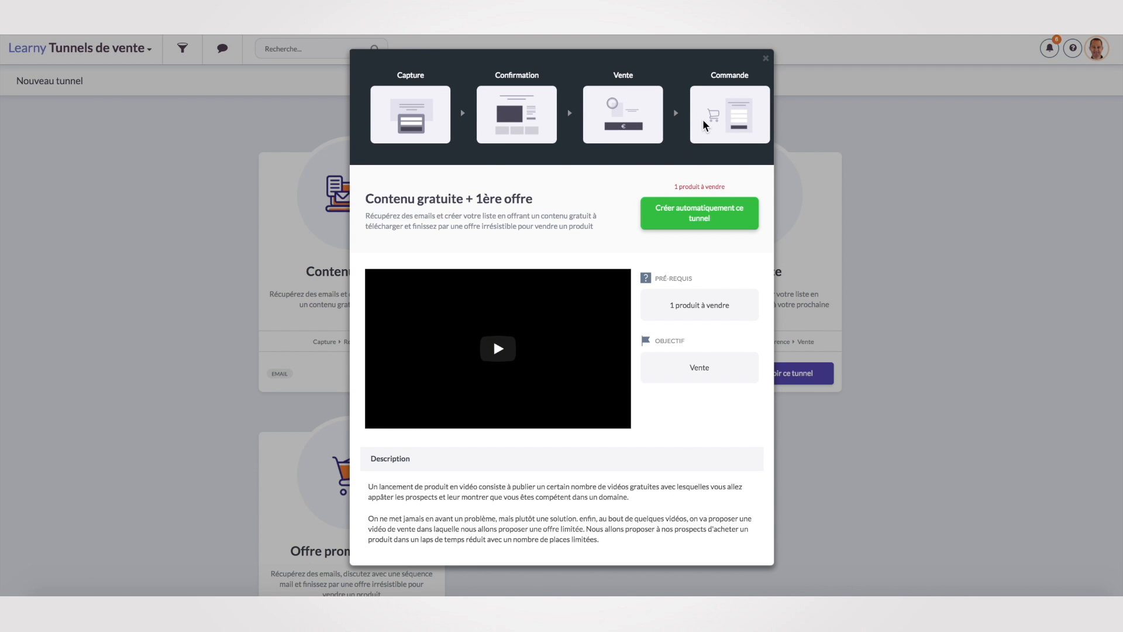
click(697, 214)
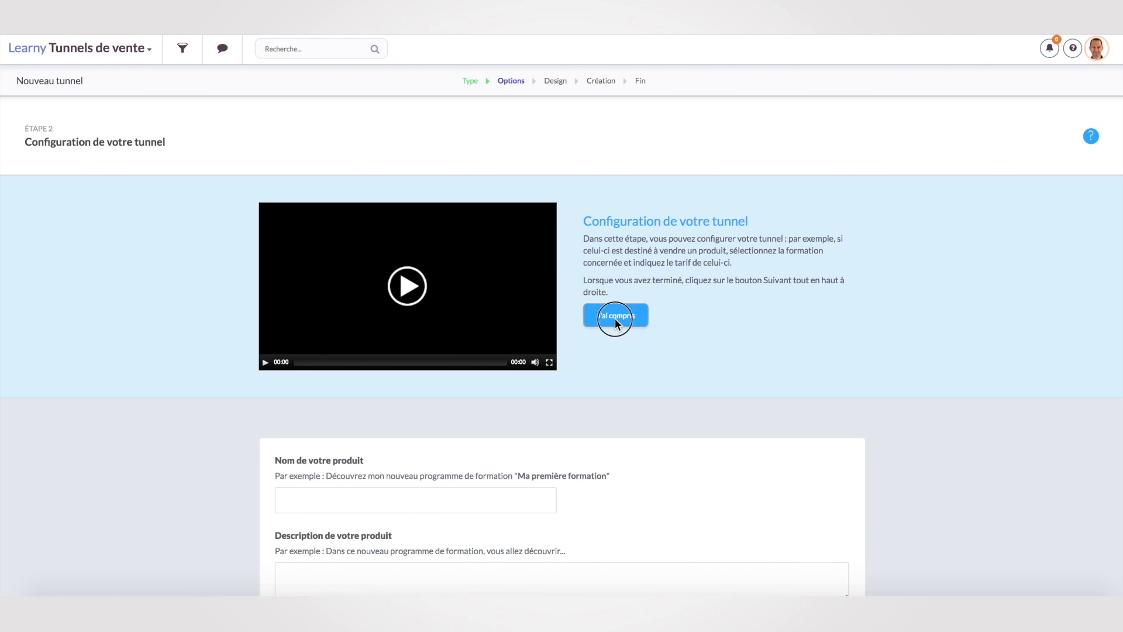
Set product 'Mon super Produit', description 'Permet de vivre de sa passsion', price 47 €, and continue.
click(608, 319)
click(314, 218)
text(Mon su)
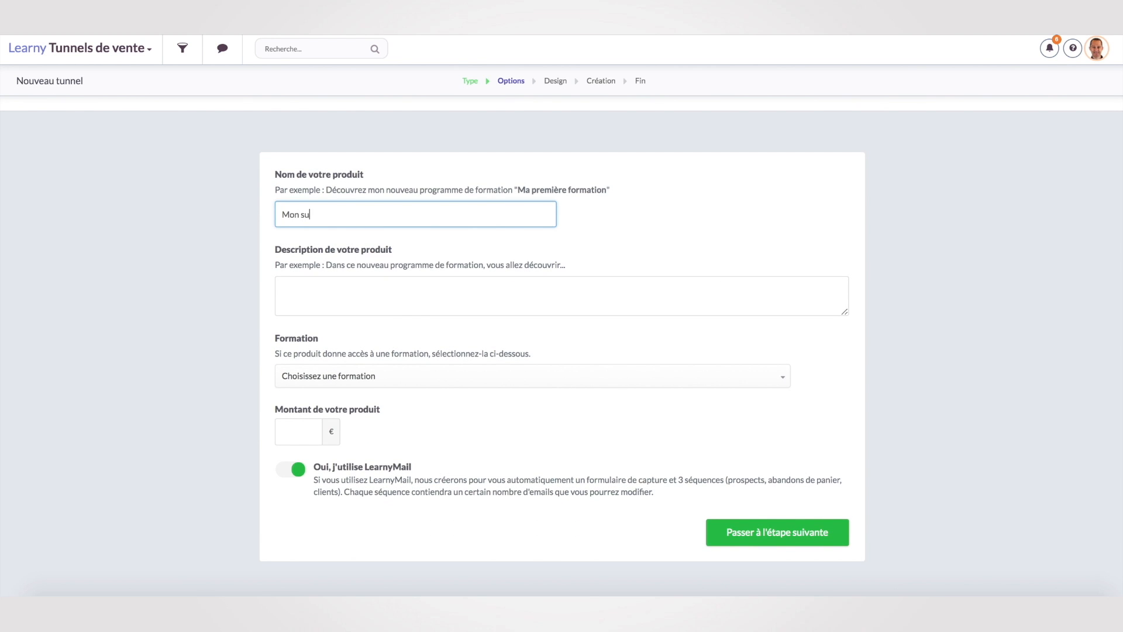
text(per Produit)
click(325, 291)
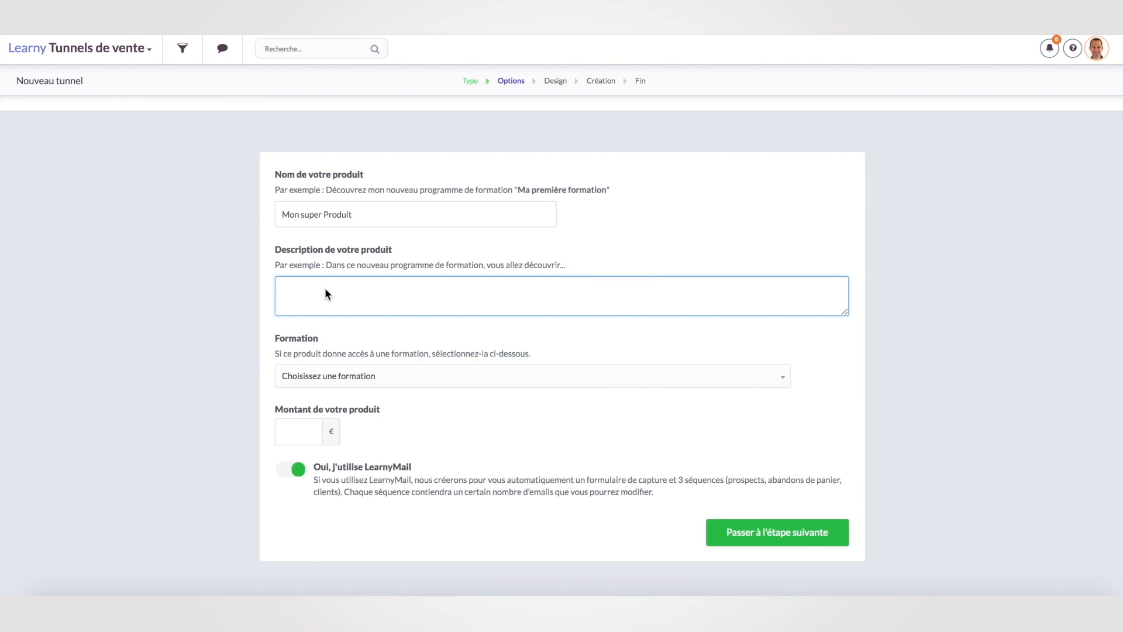
text(Permet de vivre de sa passsion)
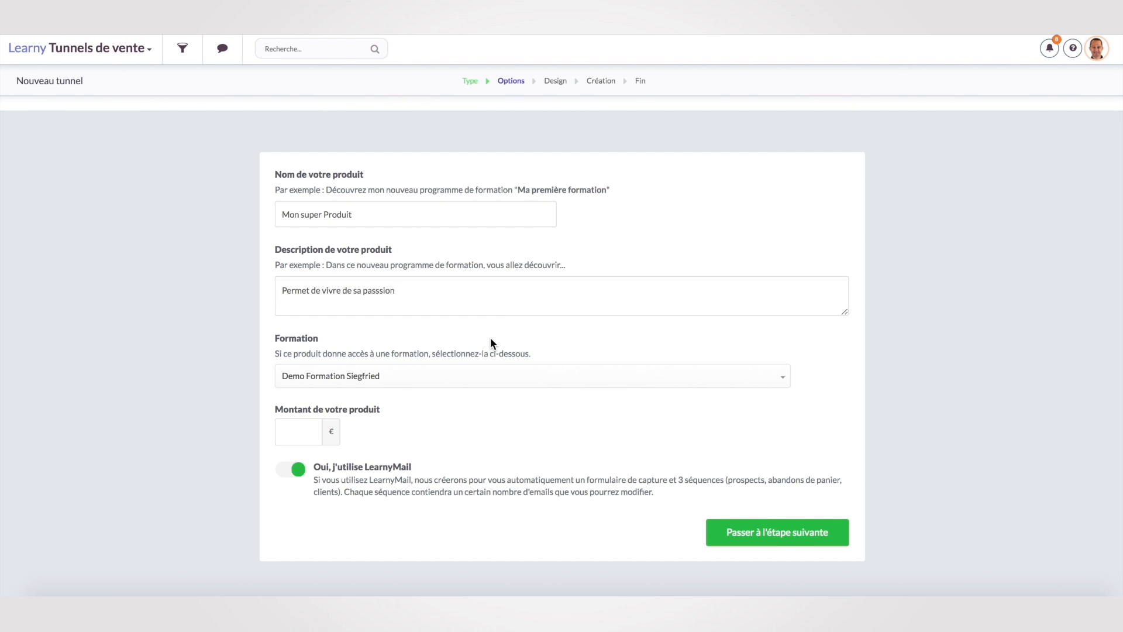
scroll(410, 366, down, 1)
click(300, 361)
text(47)
click(520, 348)
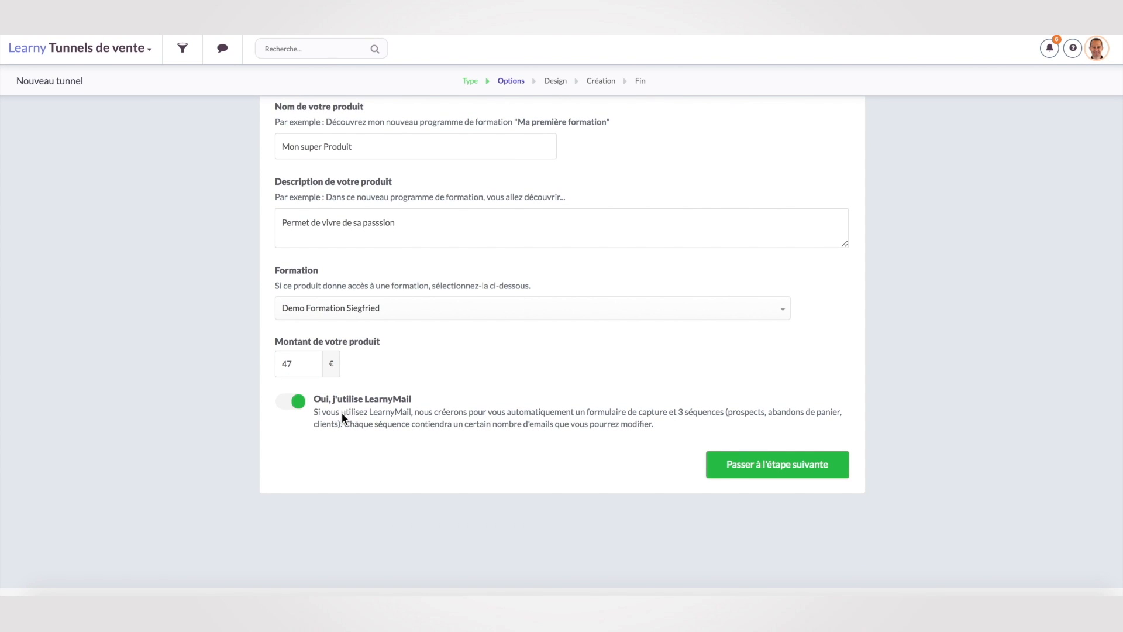
click(766, 466)
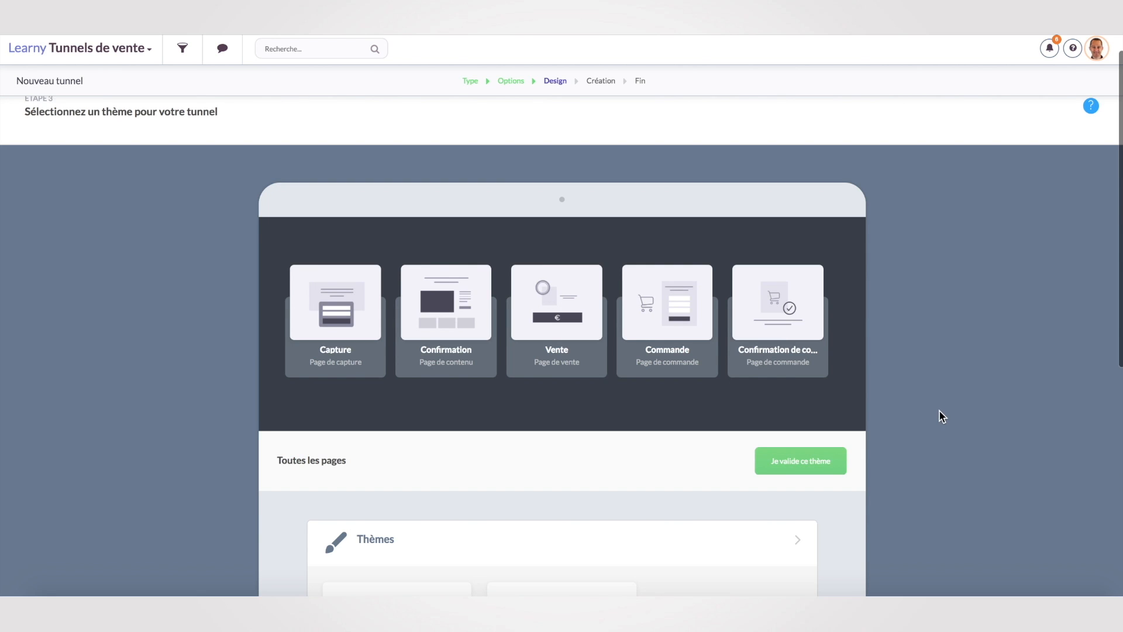
Choose the Général theme and launch creation of the funnel with its default name.
scroll(938, 411, down, 5)
click(398, 489)
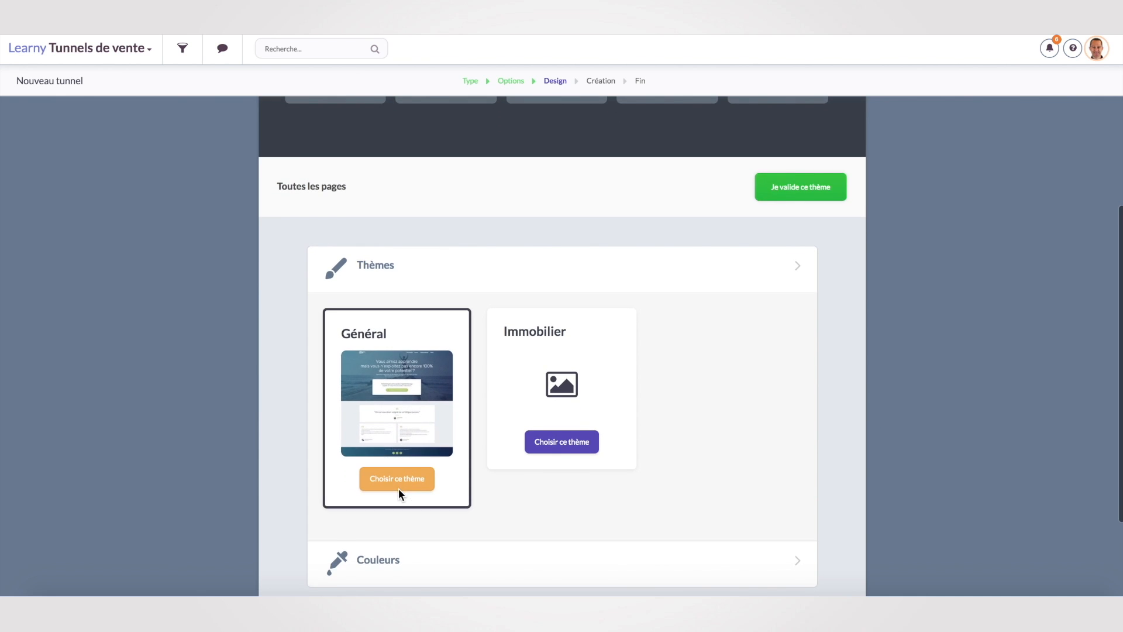
scroll(818, 322, up, 3)
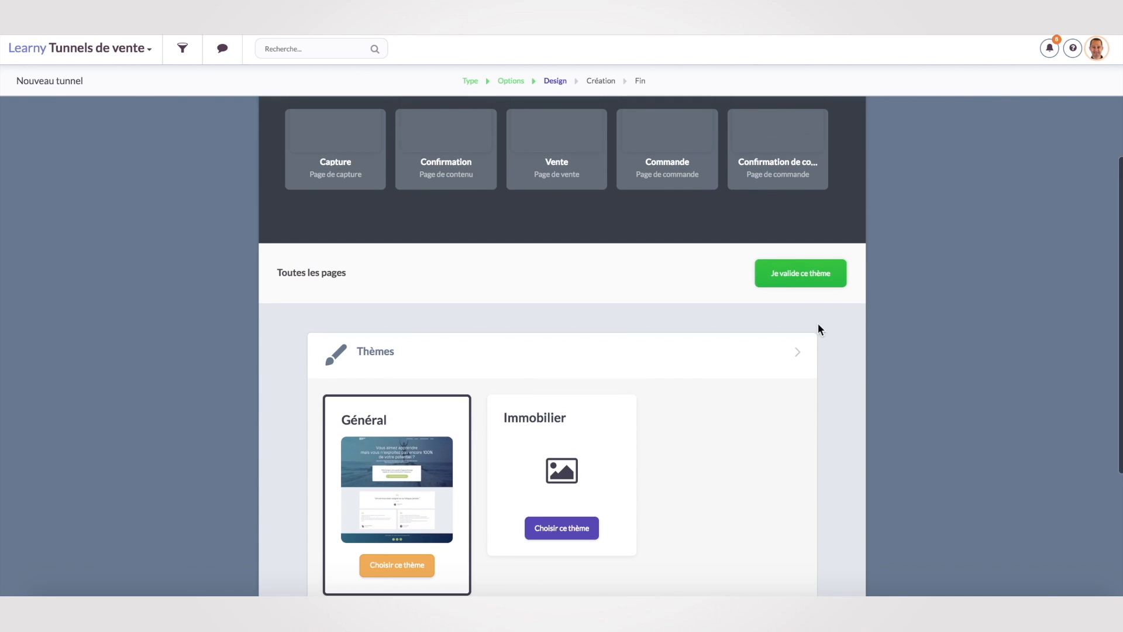
click(796, 283)
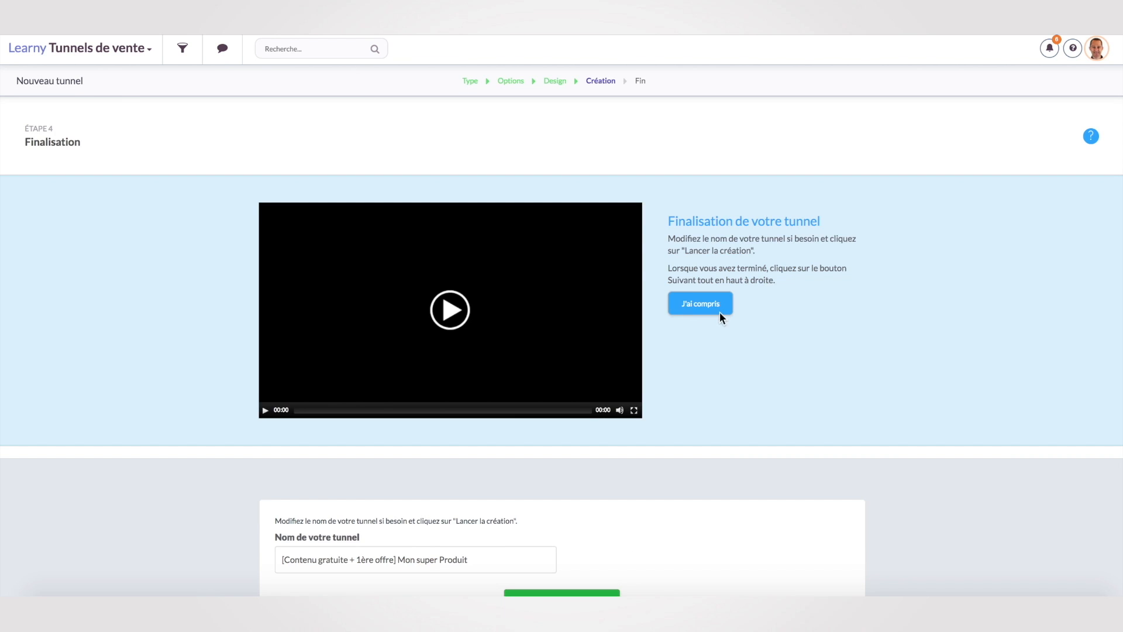
click(705, 307)
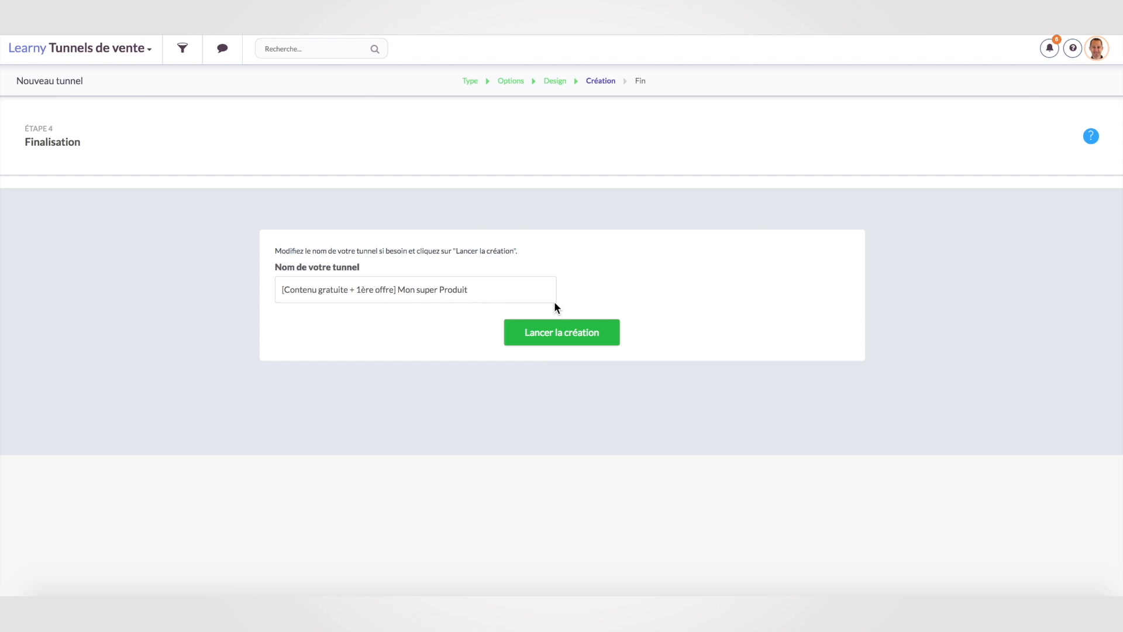
click(570, 335)
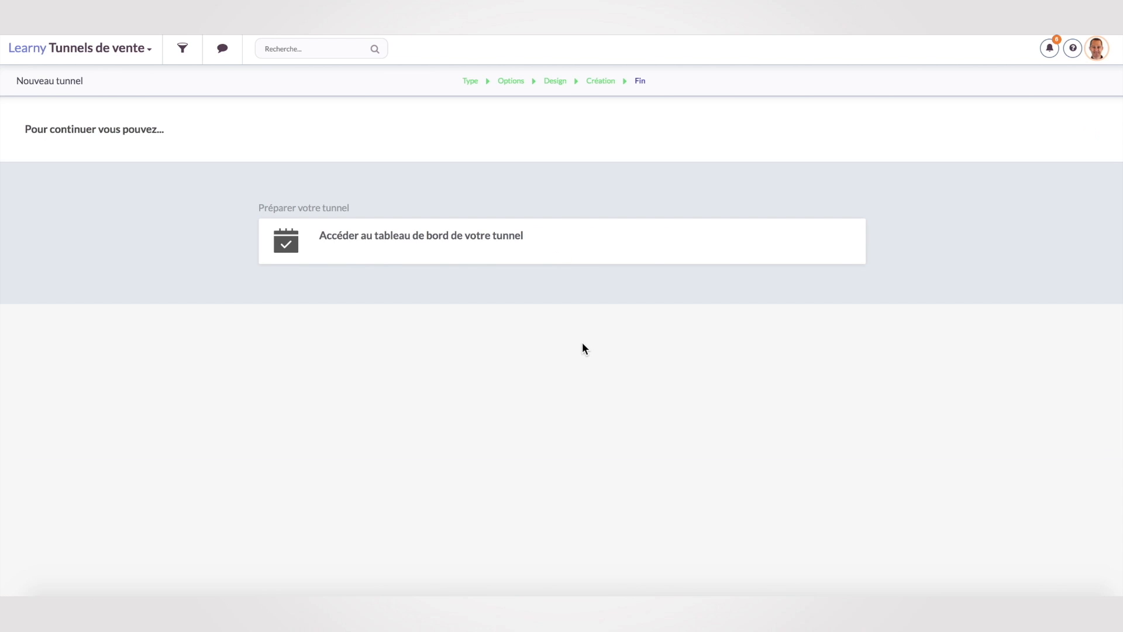
Open the new funnel's dashboard and inspect its linked email sequence badges.
click(443, 239)
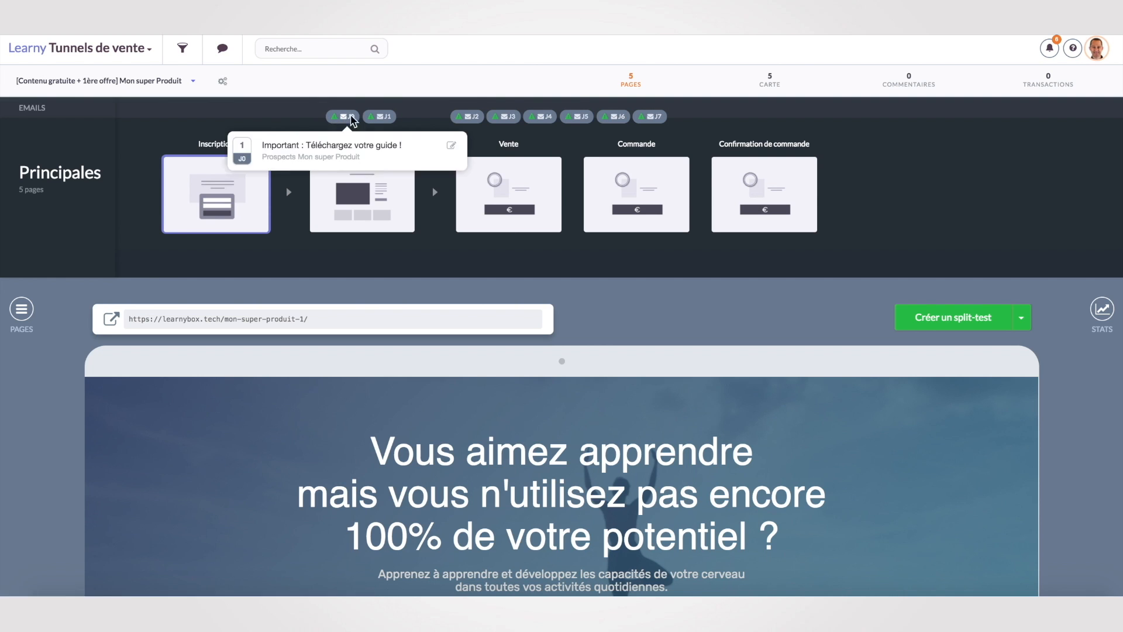
mouse_move(468, 120)
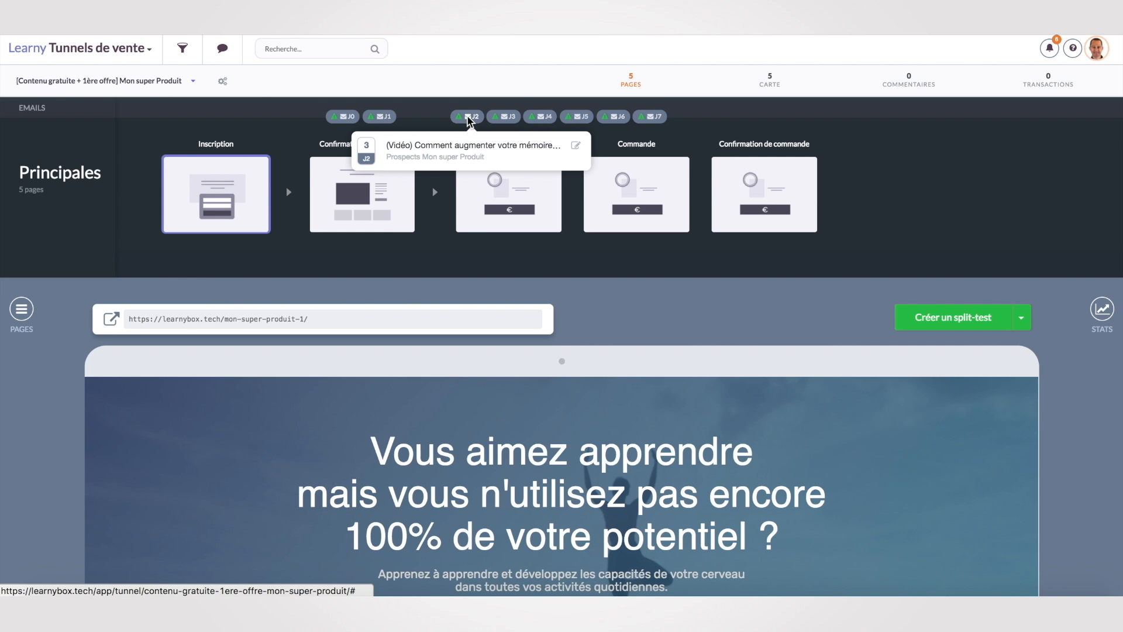
scroll(982, 446, down, 2)
scroll(980, 446, down, 3)
scroll(980, 447, up, 3)
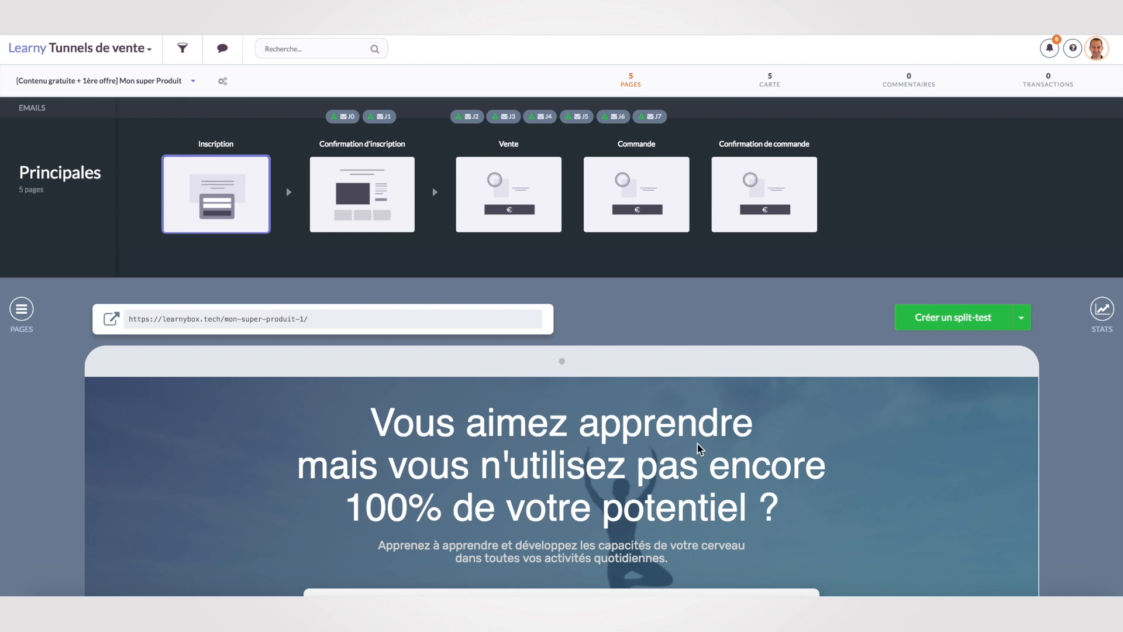
scroll(924, 451, down, 1)
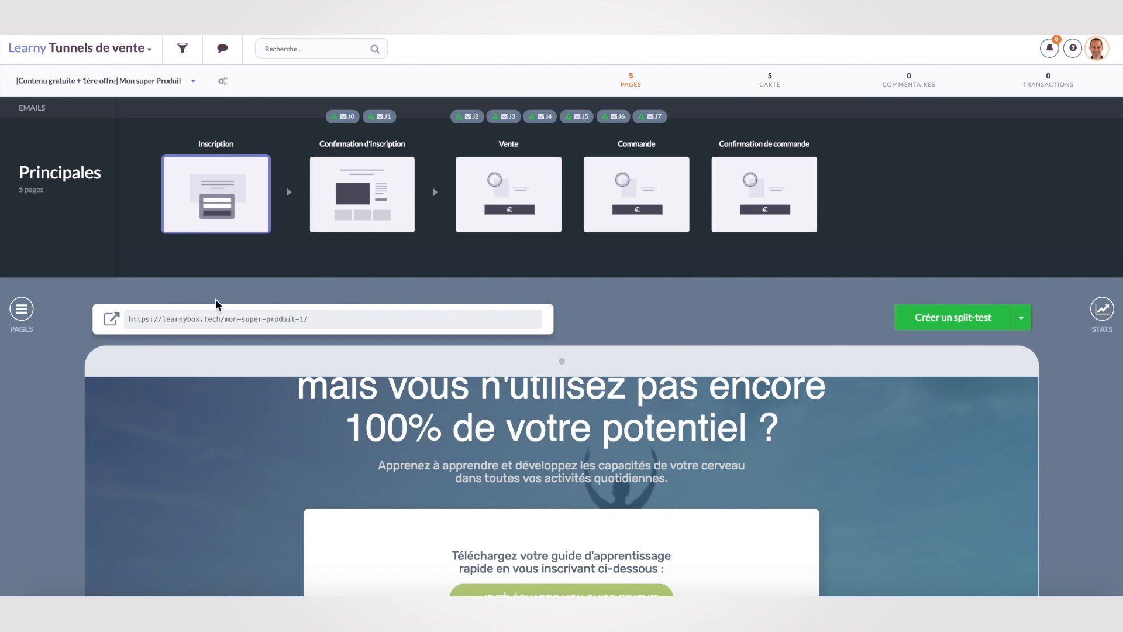
Review the funnel's five pages in the PAGES panel, then close it.
click(22, 310)
scroll(76, 327, down, 1)
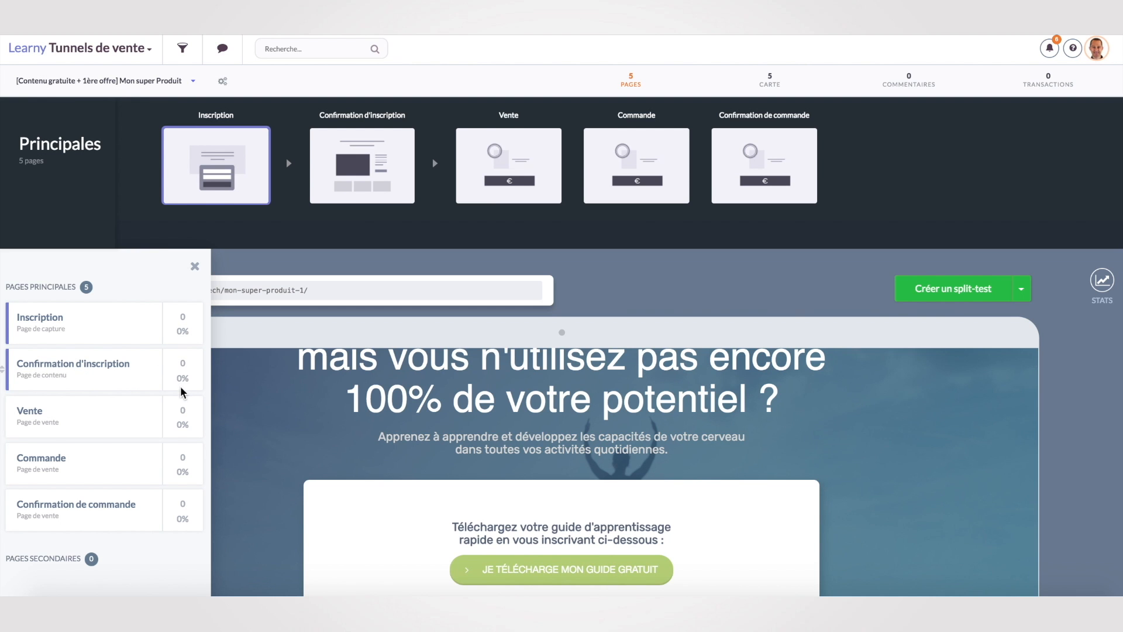
scroll(181, 389, down, 5)
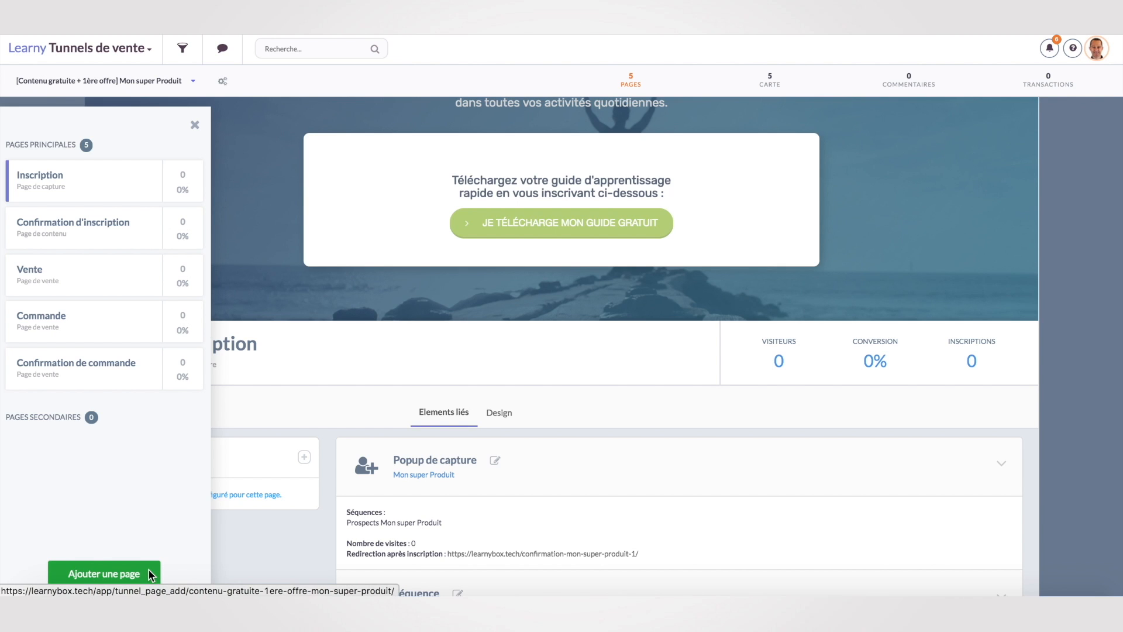
click(1065, 235)
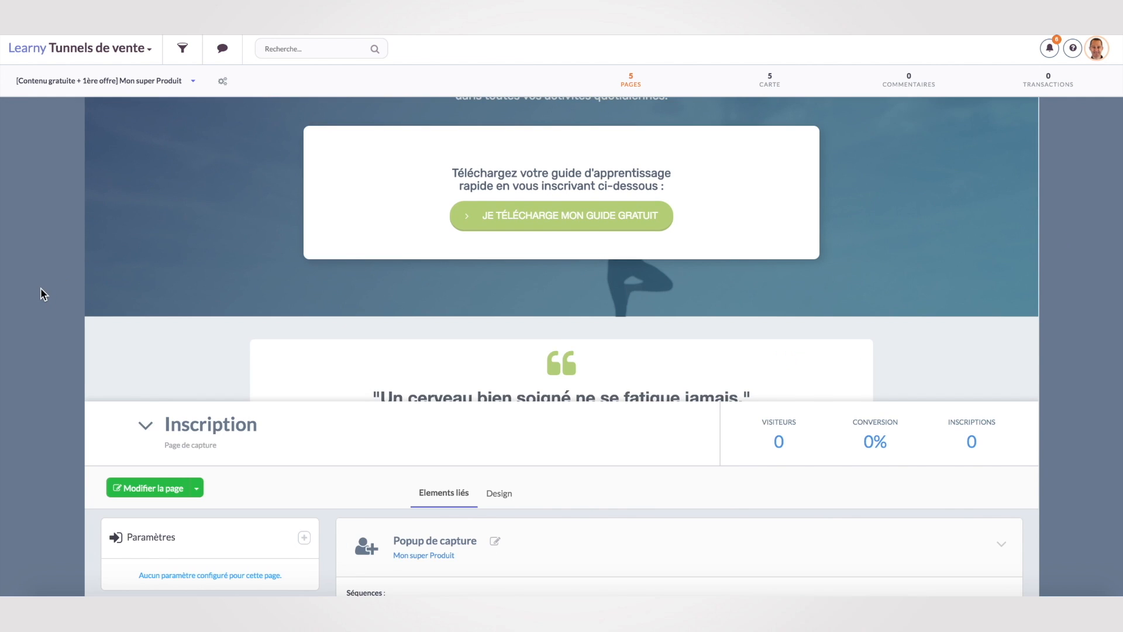
scroll(40, 289, up, 4)
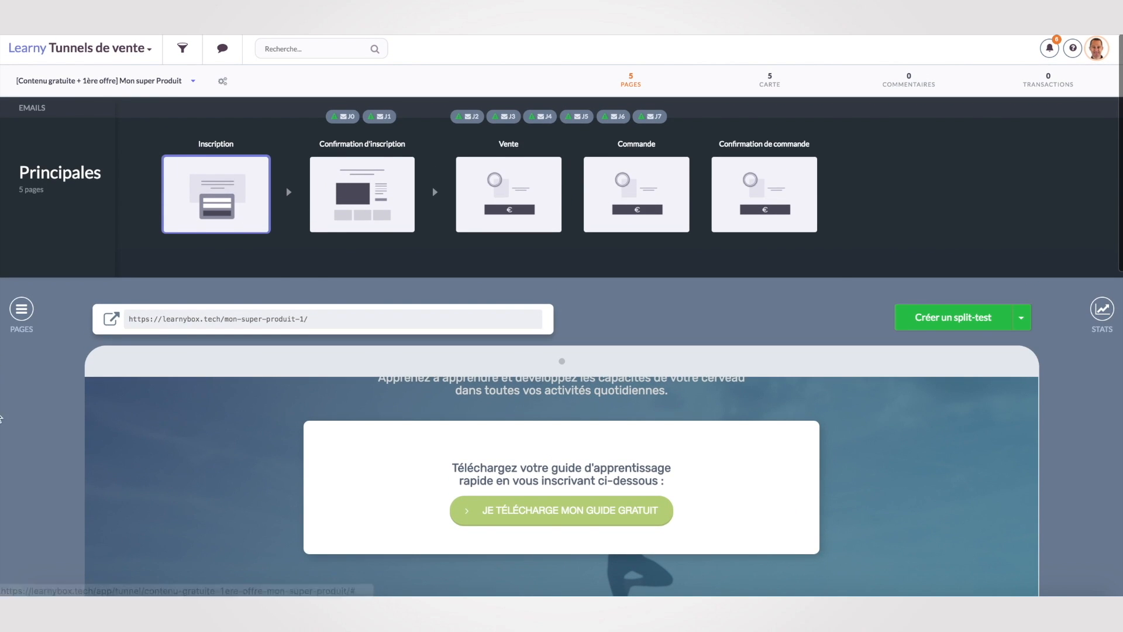
scroll(18, 414, down, 3)
scroll(19, 403, down, 10)
Edit the Inscription page headline to read 'Vous n'aimez pas apprendre'.
click(145, 202)
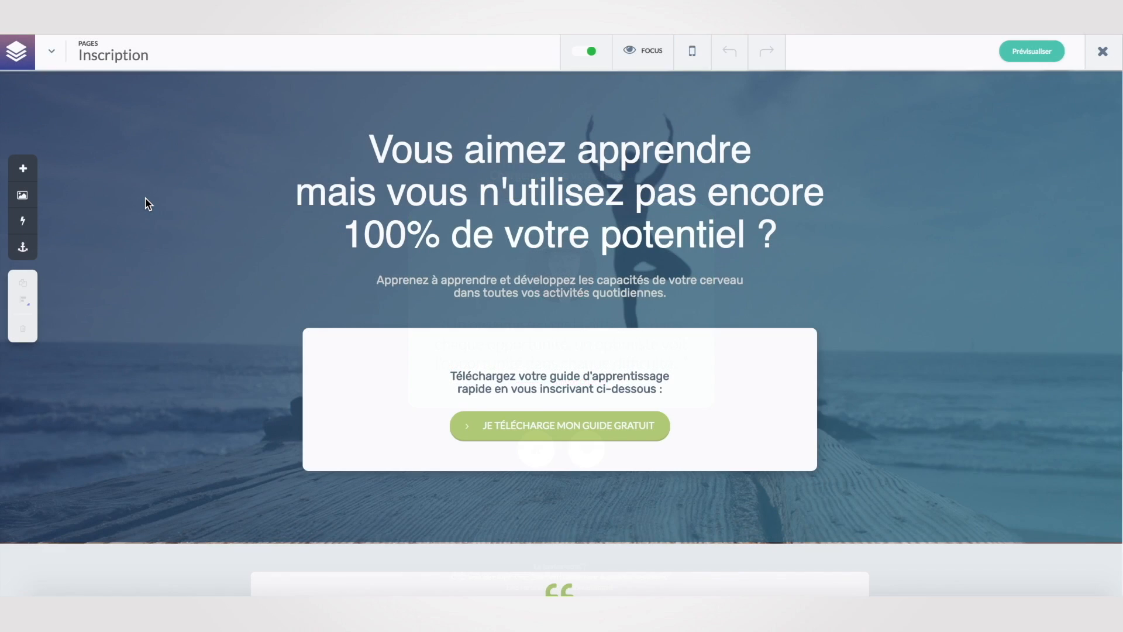
click(746, 150)
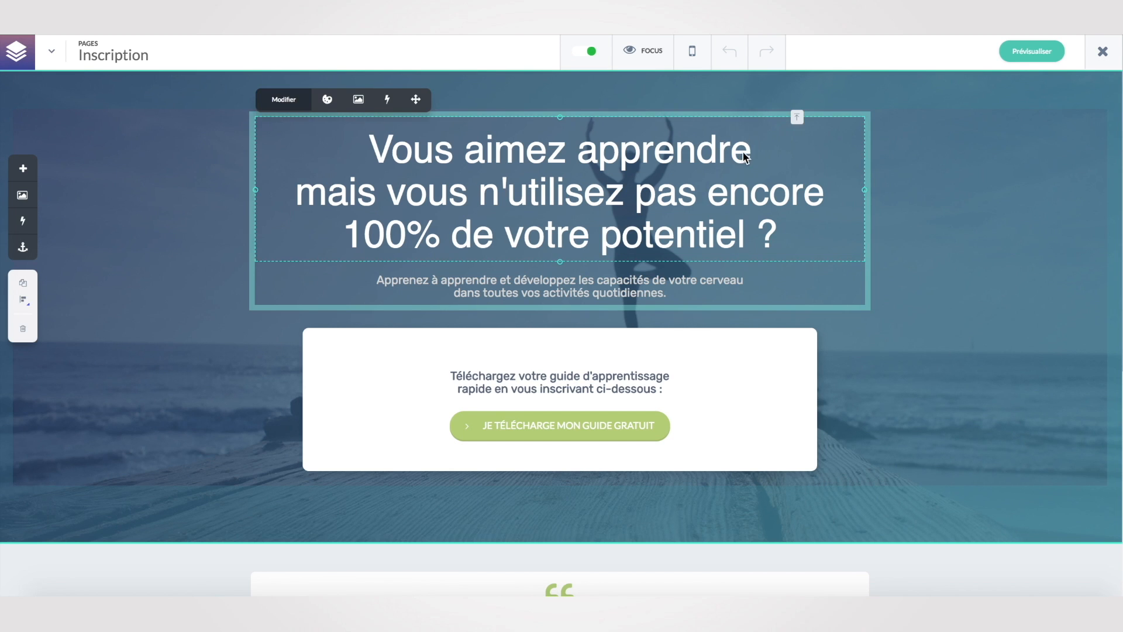
click(463, 156)
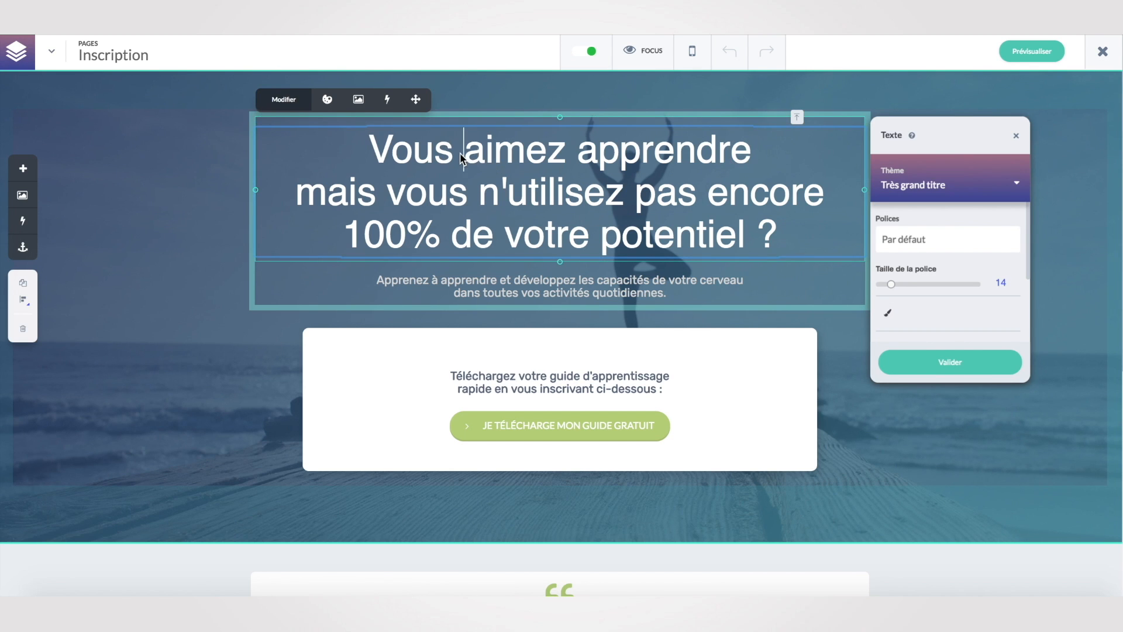
text(n')
click(592, 159)
text(pas)
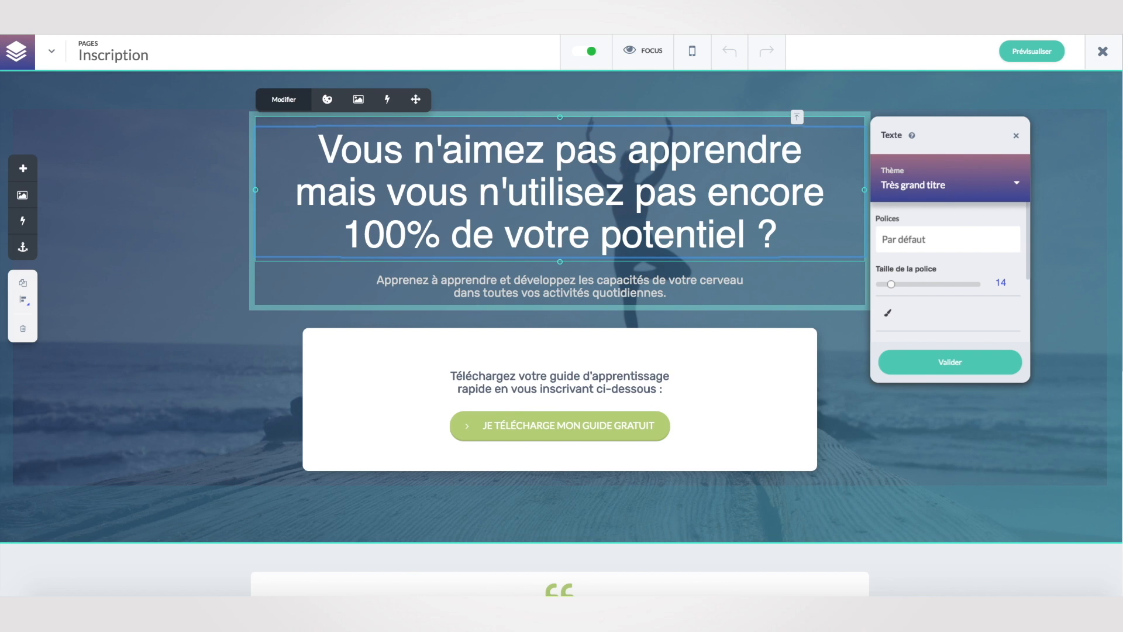
click(934, 441)
Check the 'Je télécharge mon guide gratuit' button settings, close them, and preview the signup page.
click(539, 426)
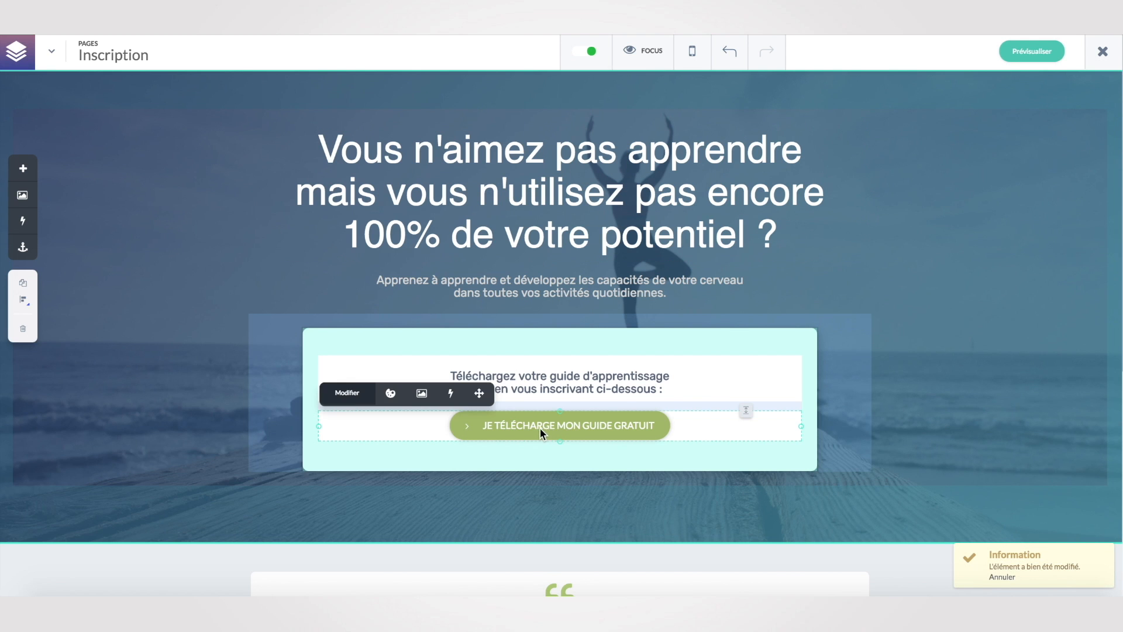
click(348, 393)
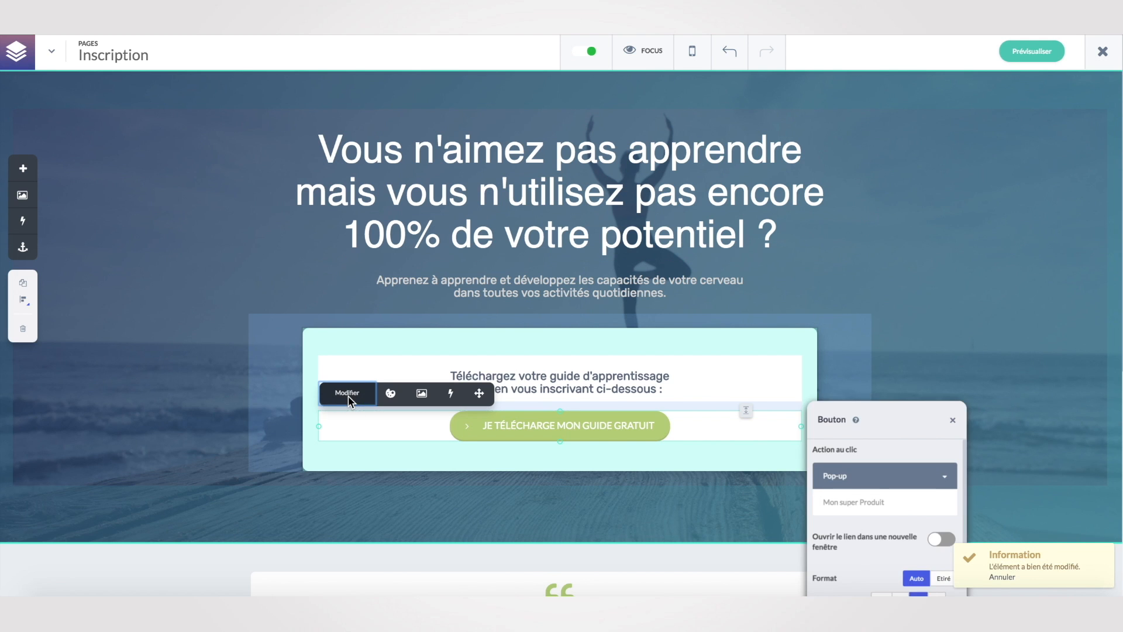
scroll(935, 497, down, 3)
scroll(931, 496, up, 1)
scroll(931, 497, up, 2)
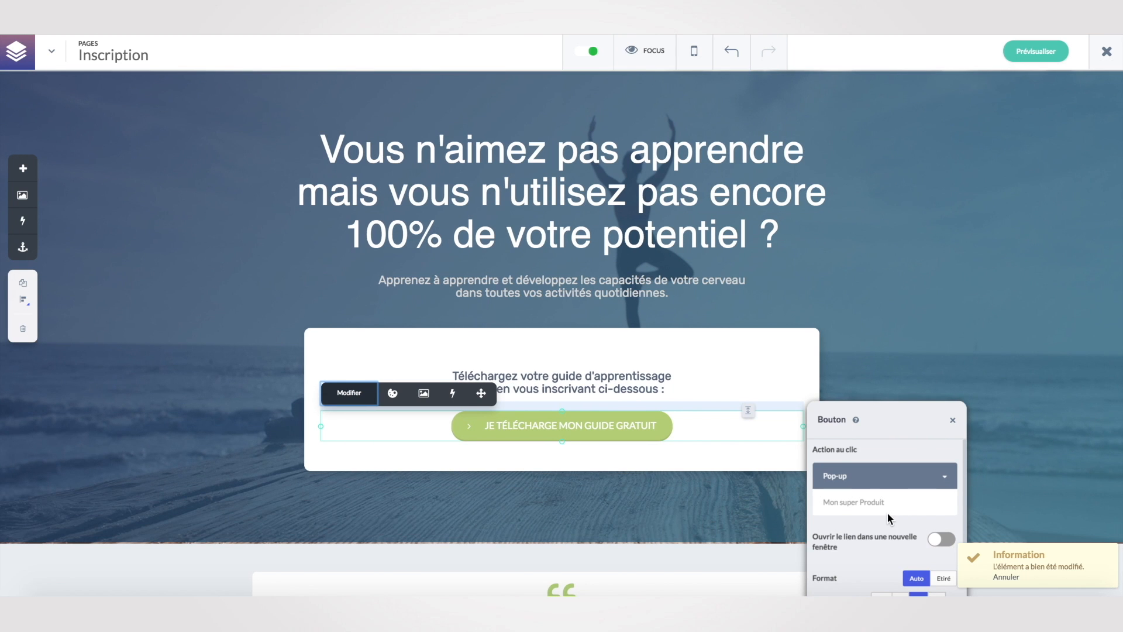
scroll(887, 514, down, 5)
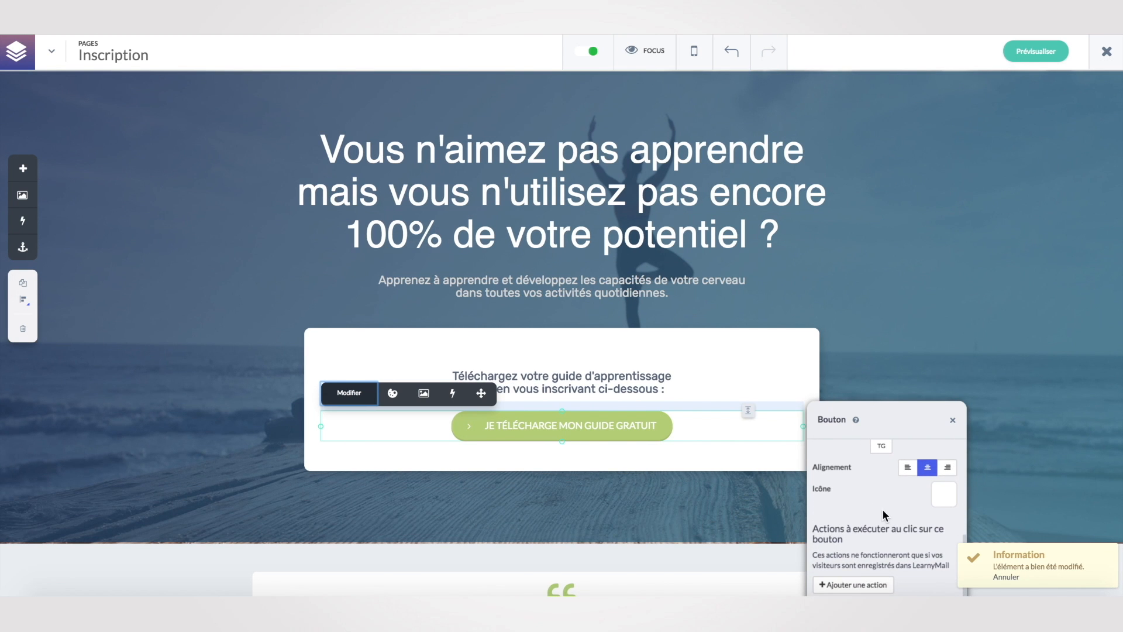
click(656, 495)
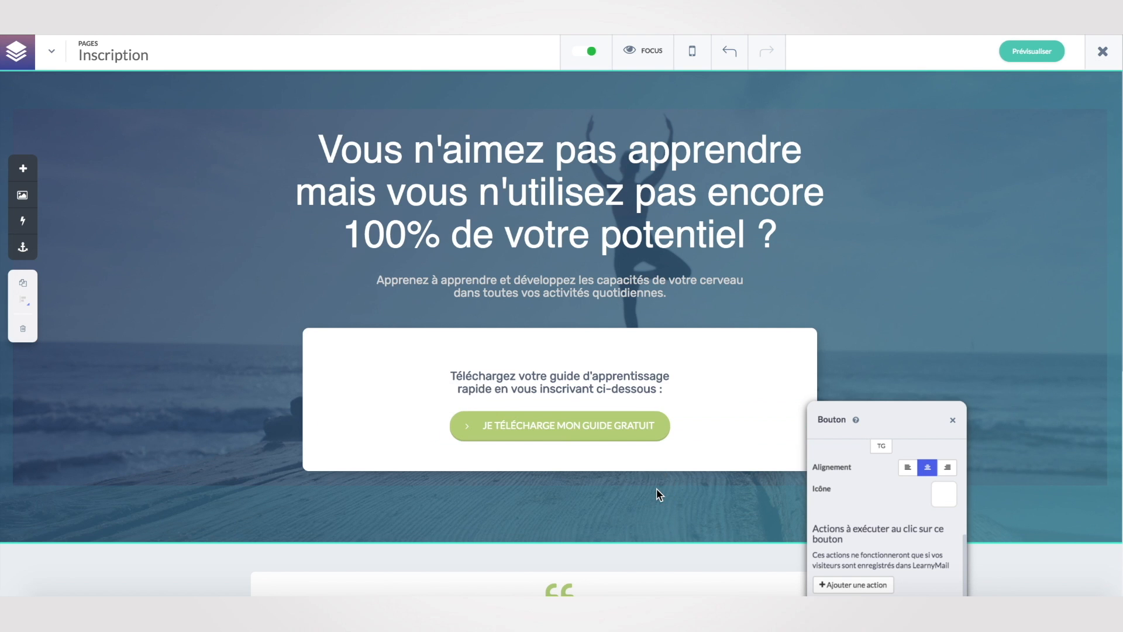
click(952, 420)
click(1038, 52)
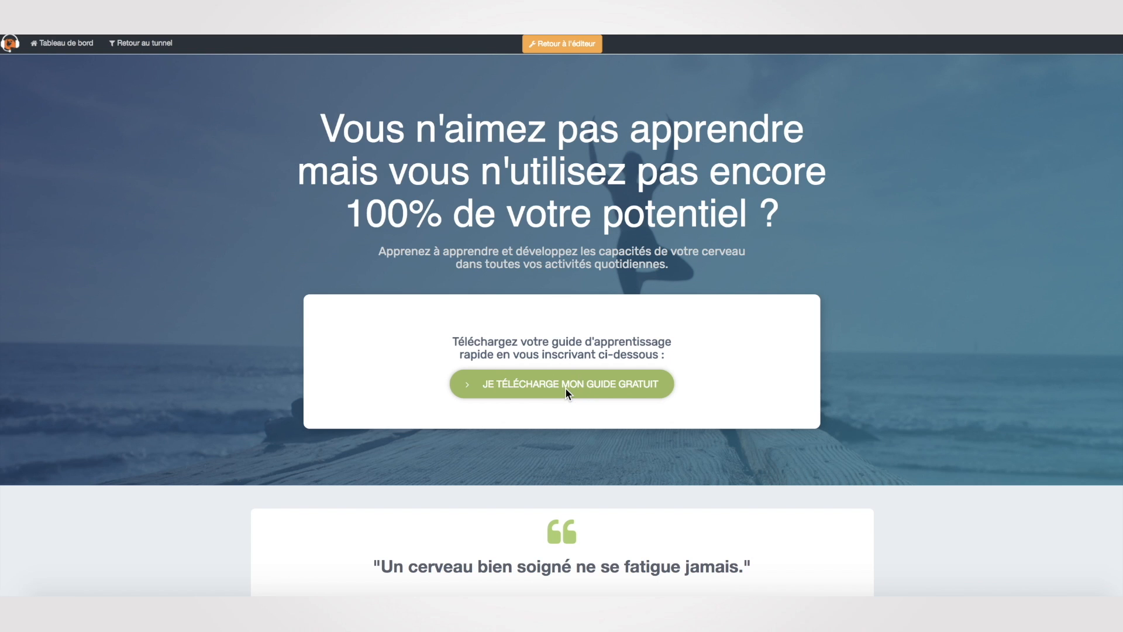
Submit a test signup through the download popup with a first name and saved e-mail, then close the preview.
click(565, 388)
click(582, 173)
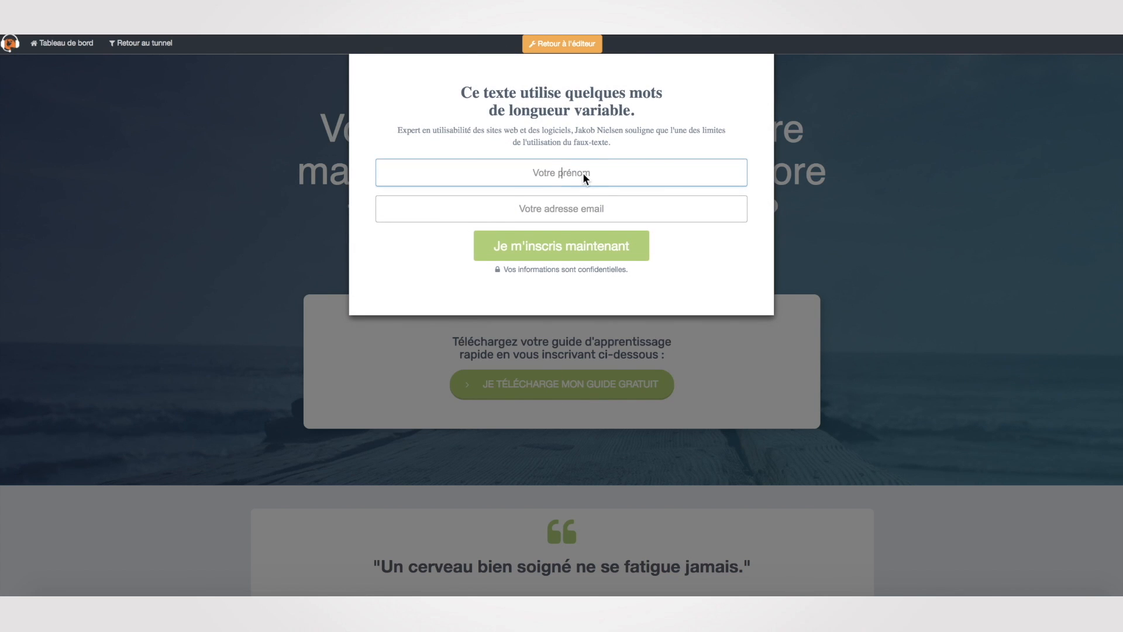
text(Sieg)
key(Tab)
text(sieg)
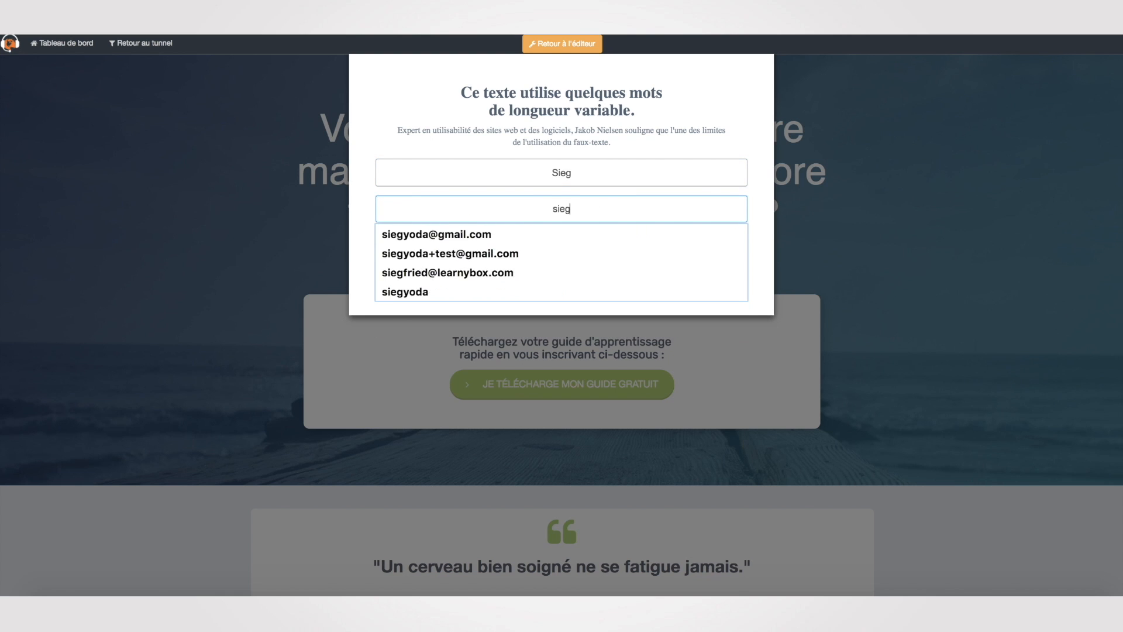
click(471, 273)
click(578, 249)
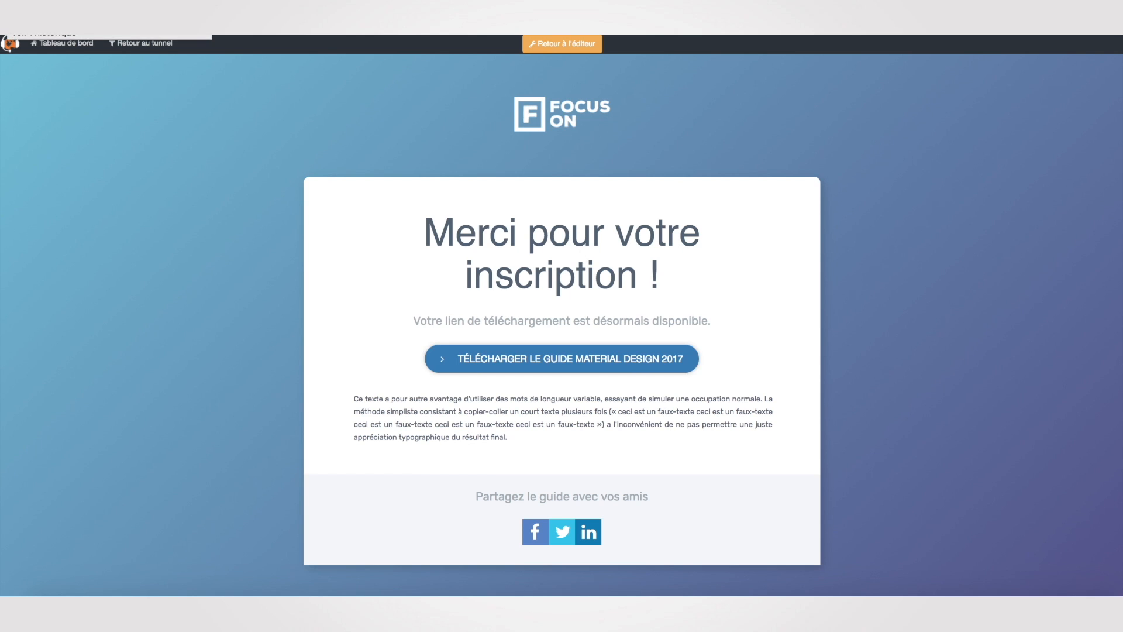
key(super+w)
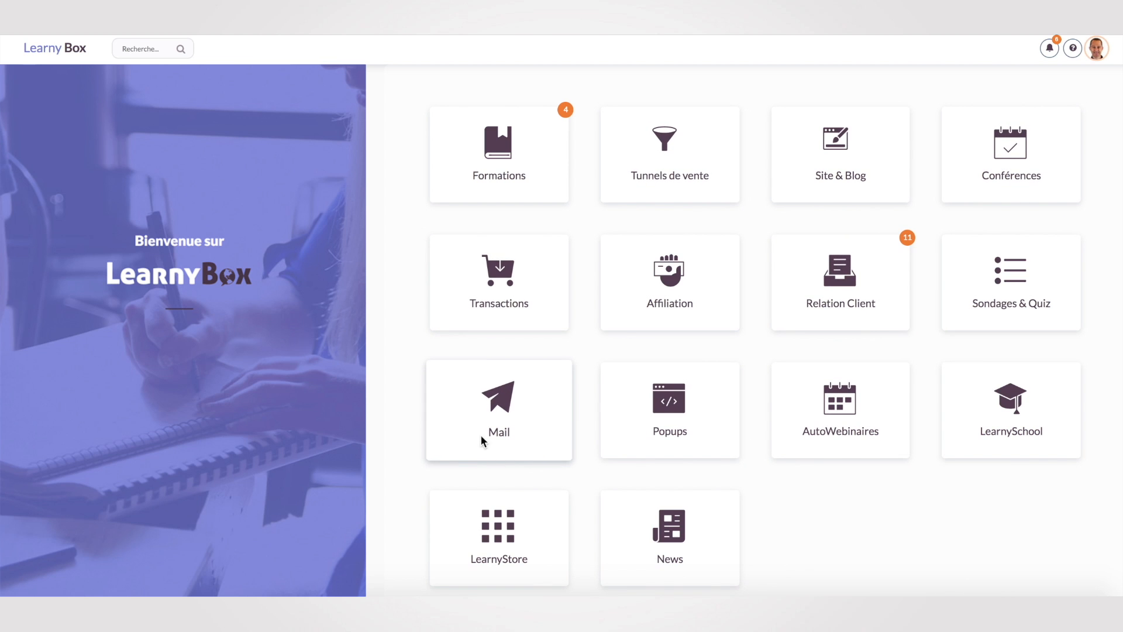
Start a new email sequence in the Mail area, give it a test name, and continue.
click(501, 417)
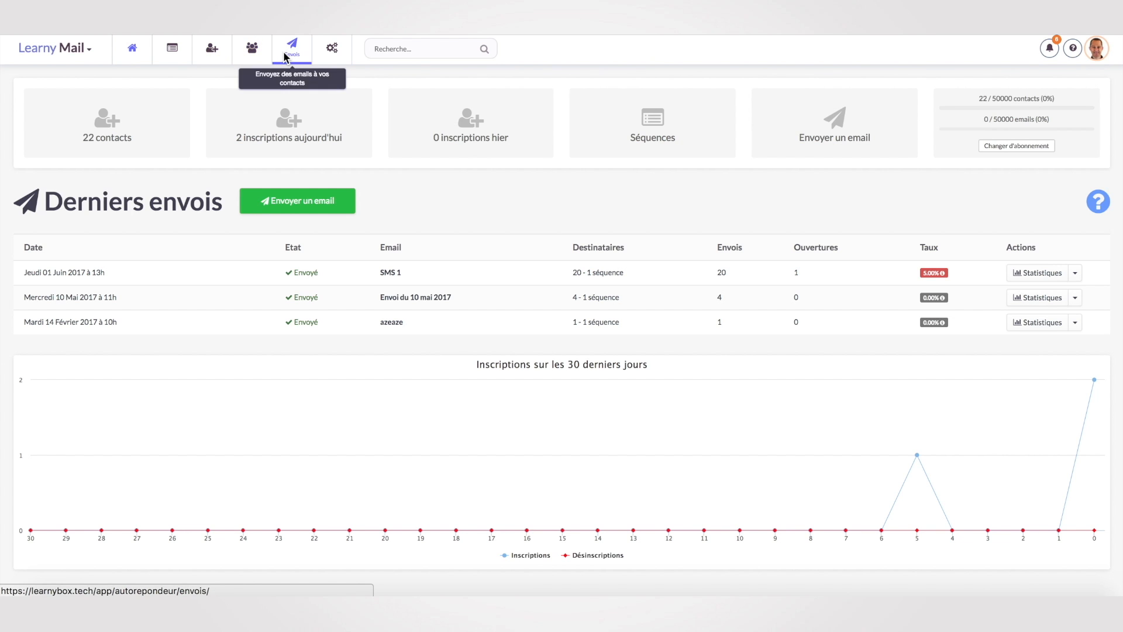
click(171, 52)
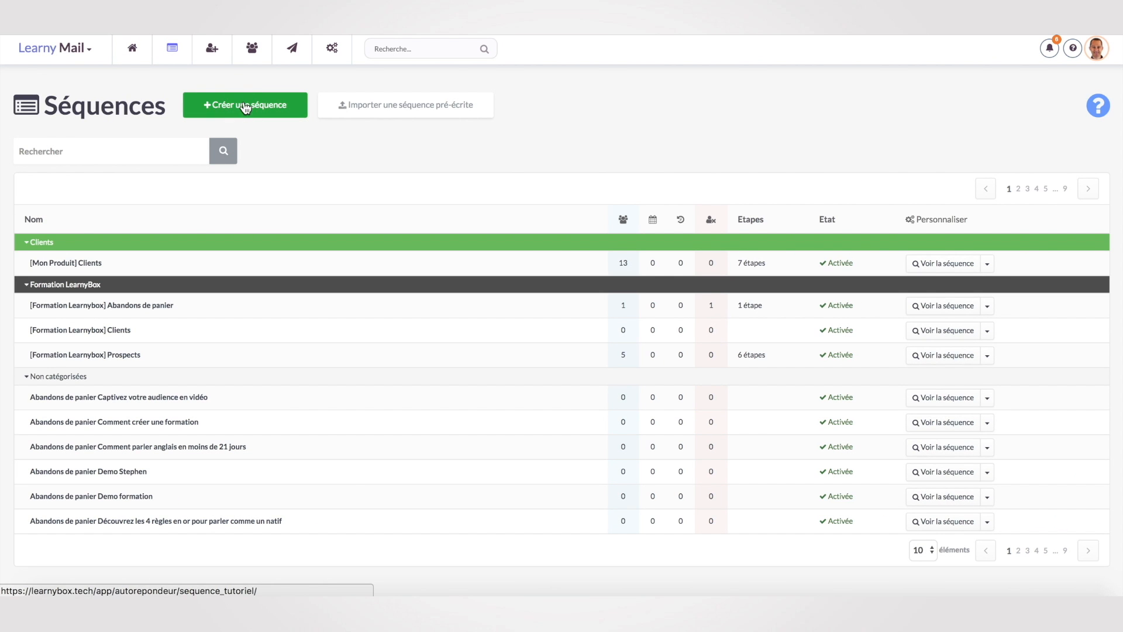
click(243, 104)
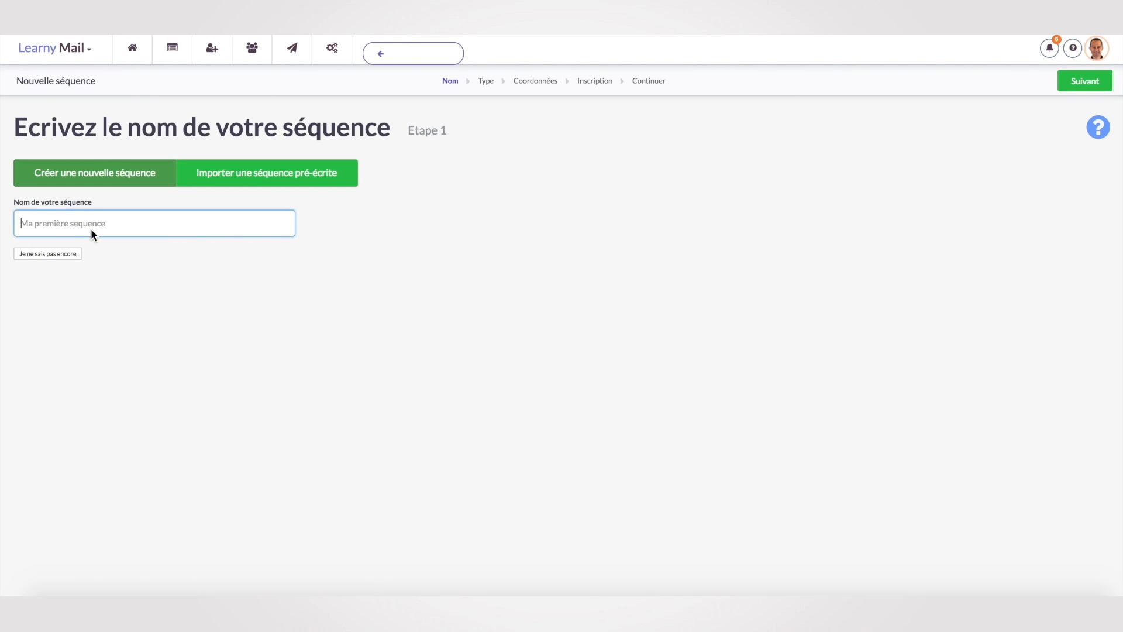
text(Test Siegfried)
click(1074, 86)
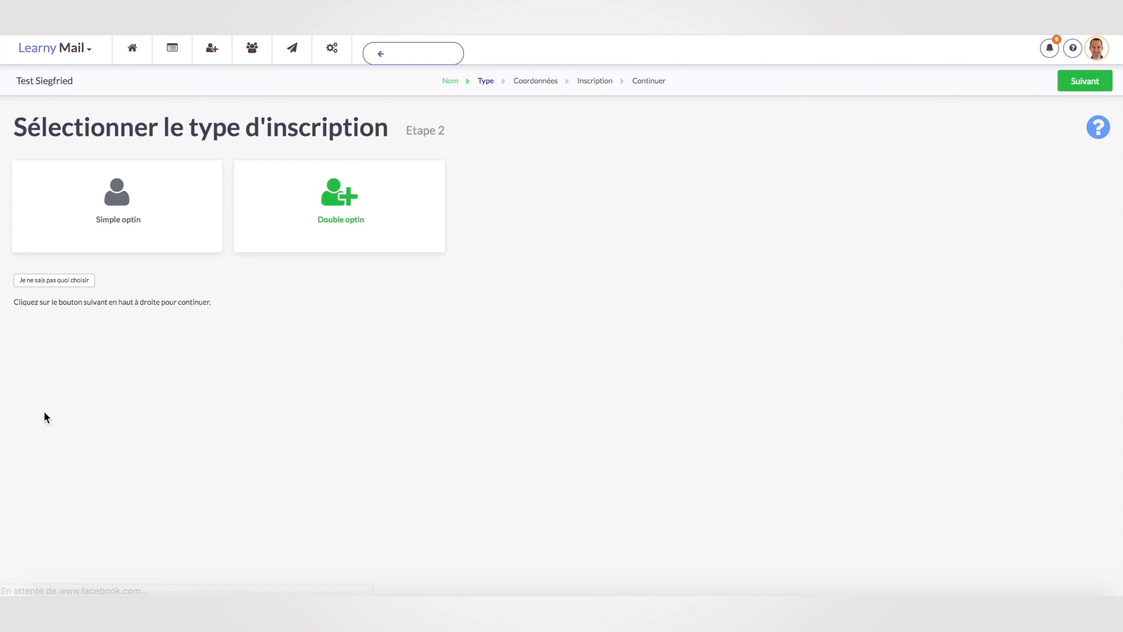
click(1080, 88)
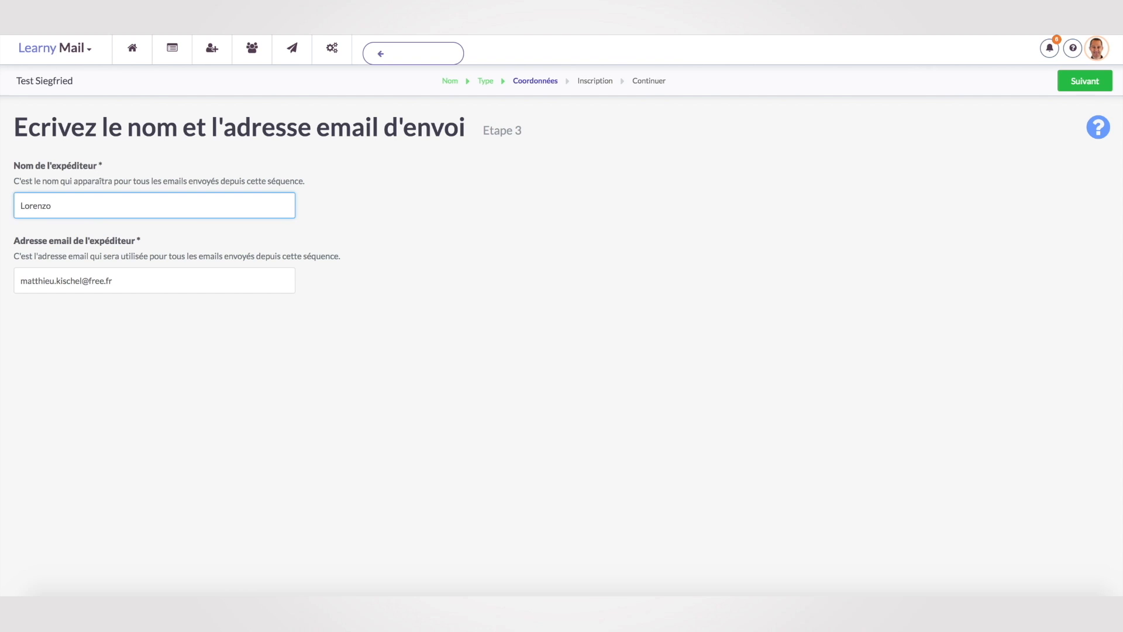
Replace the sender e-mail address, finish the sequence, and begin planning its first email.
drag(153, 286, 1, 276)
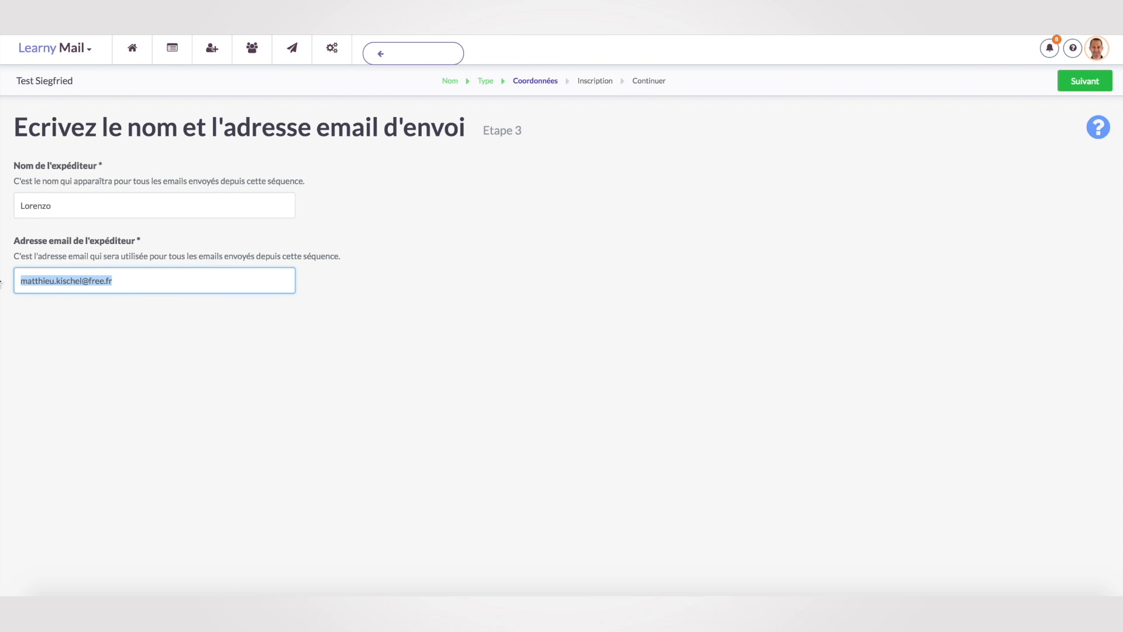
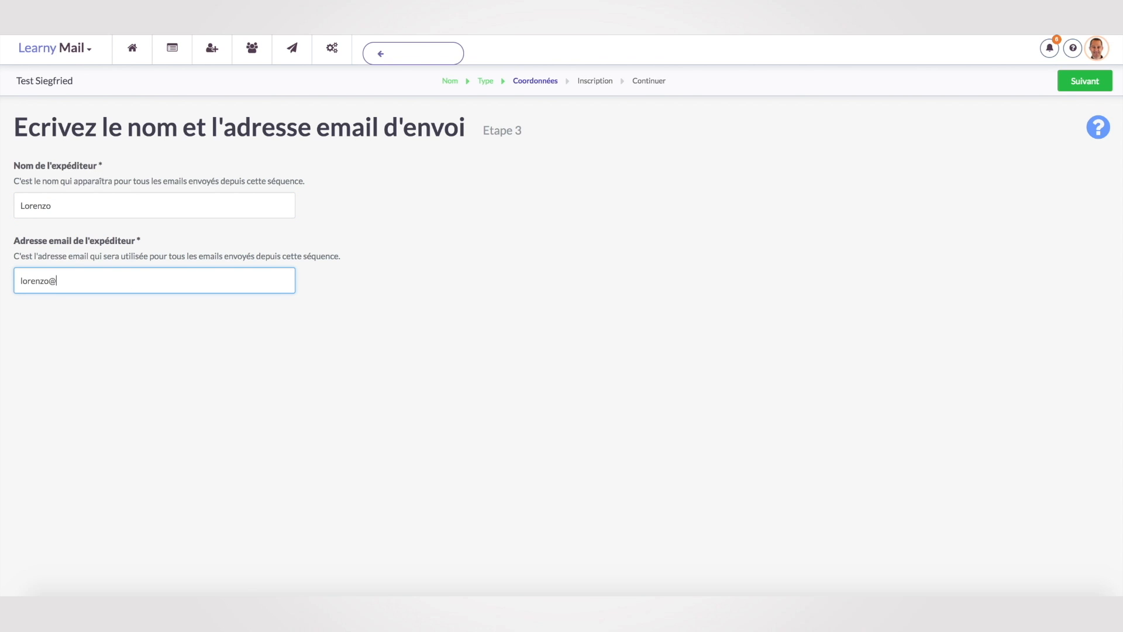
click(1089, 84)
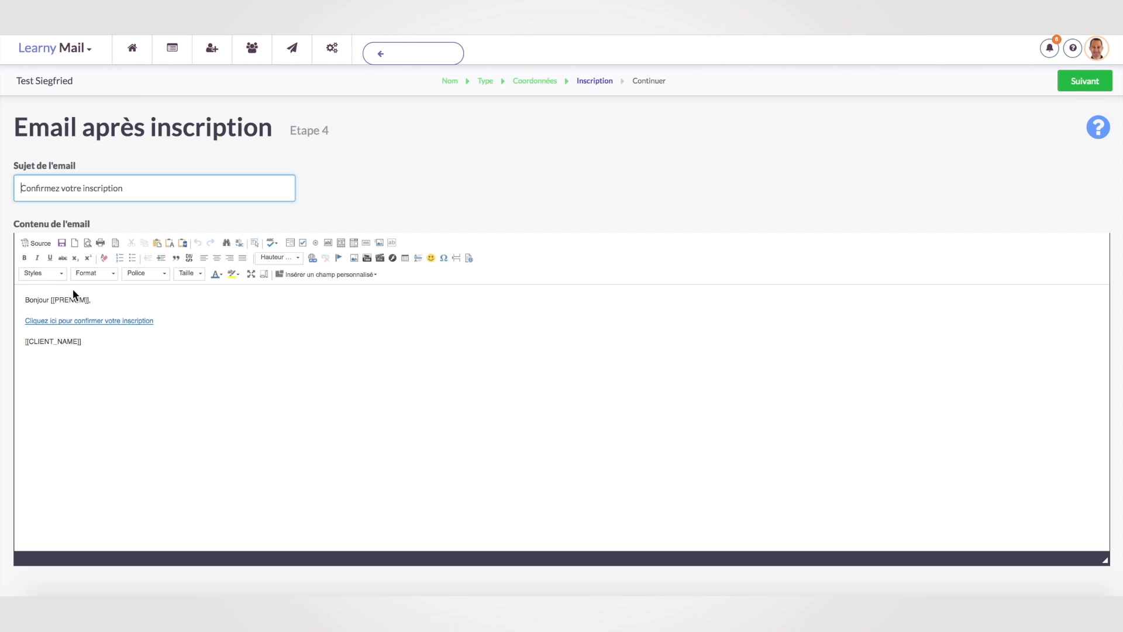
click(1110, 80)
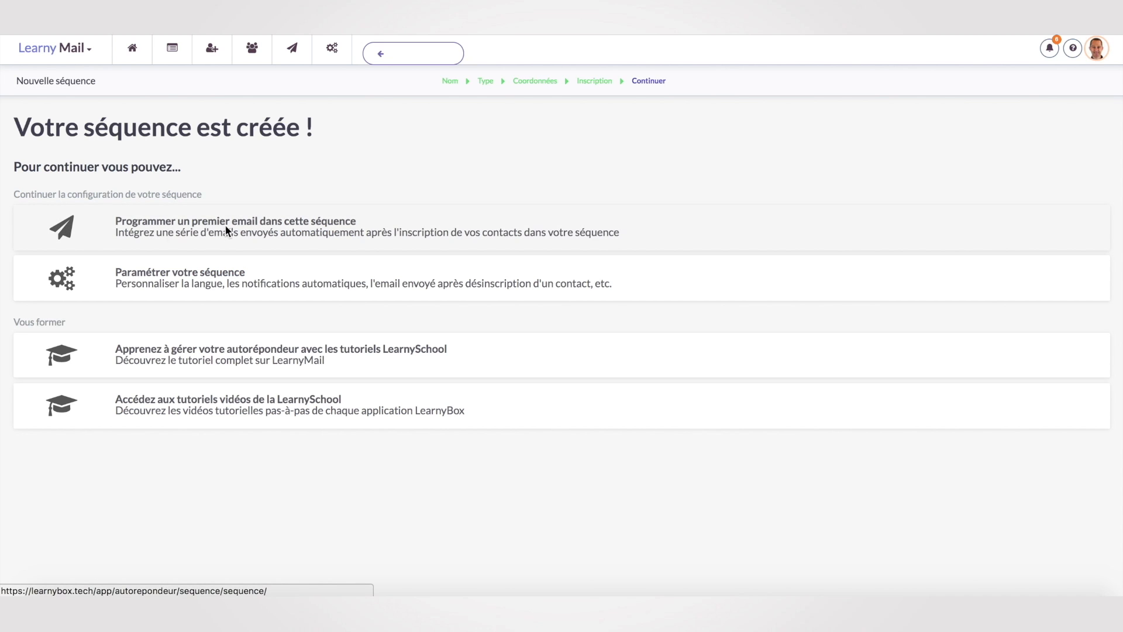
click(260, 232)
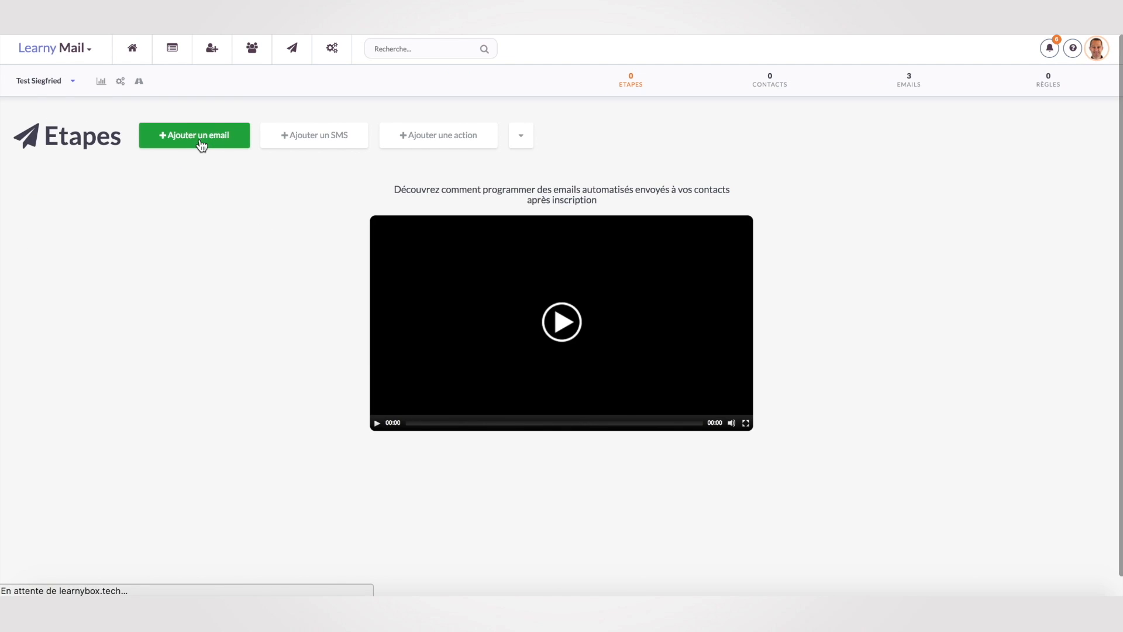
Add a new email from the News template with the subject 'Bonjour bienvenue'.
click(201, 145)
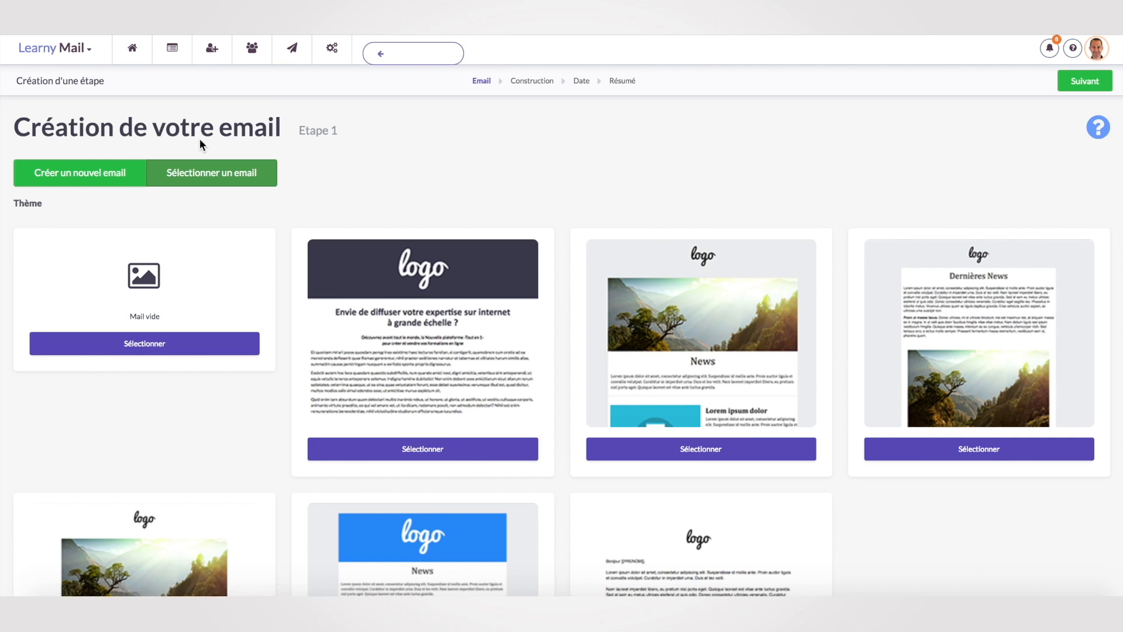
click(702, 449)
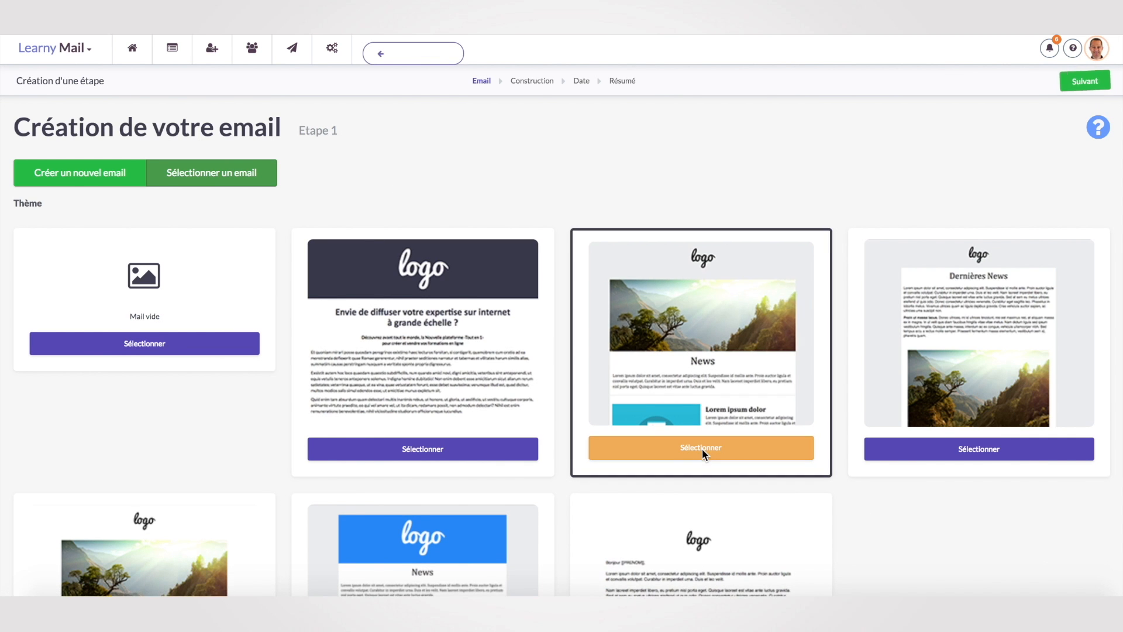
click(1082, 82)
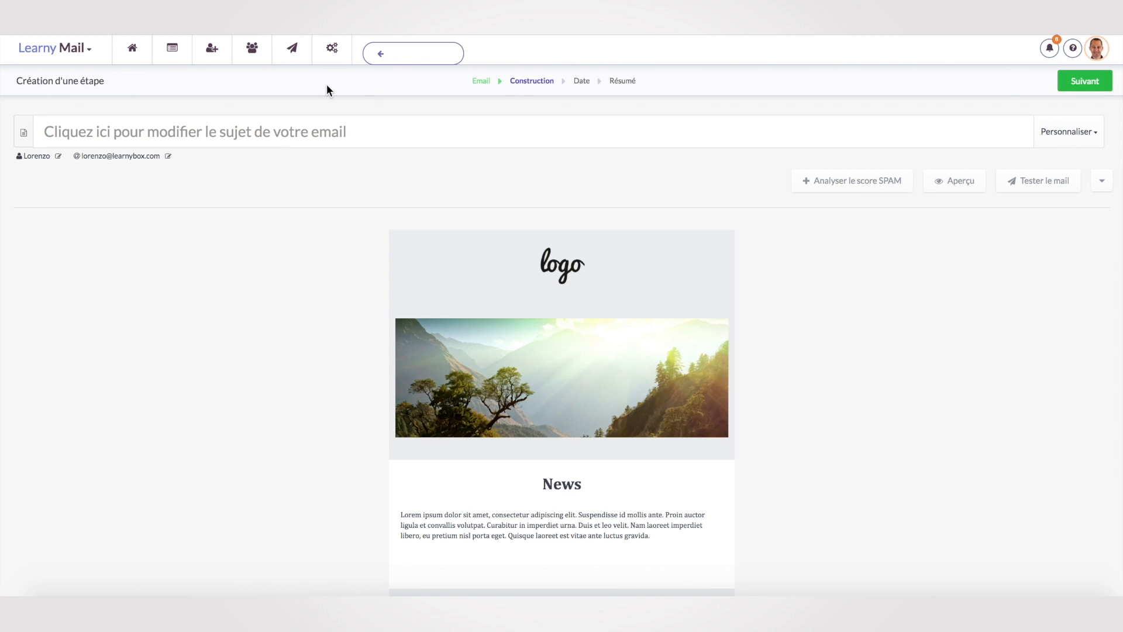
text(Suj)
key(BackSpace)
key(BackSpace)
key(BackSpace)
text(Bonjour)
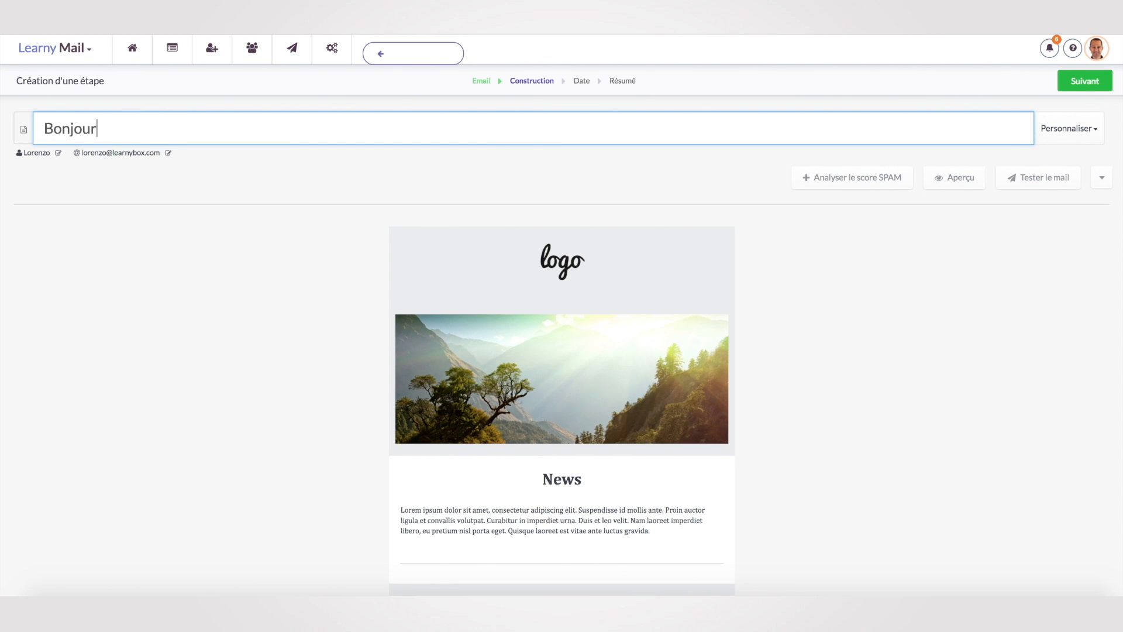
text( bienvenue)
Replace the News placeholder paragraph with the body text 'Bonjou'.
scroll(707, 180, down, 1)
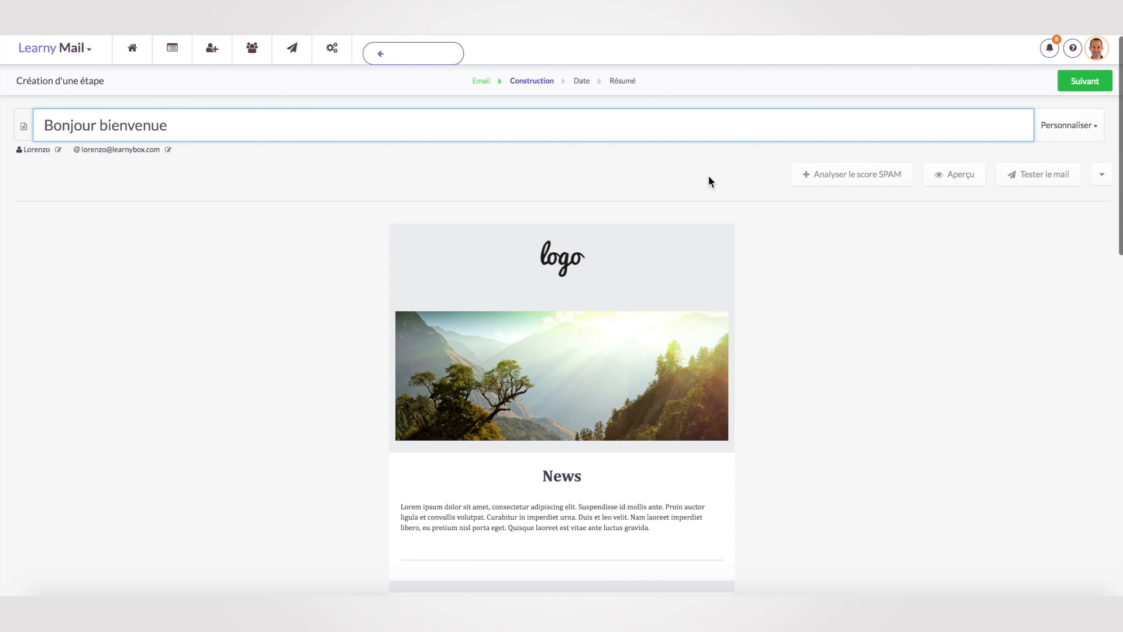
mouse_move(587, 268)
mouse_move(609, 326)
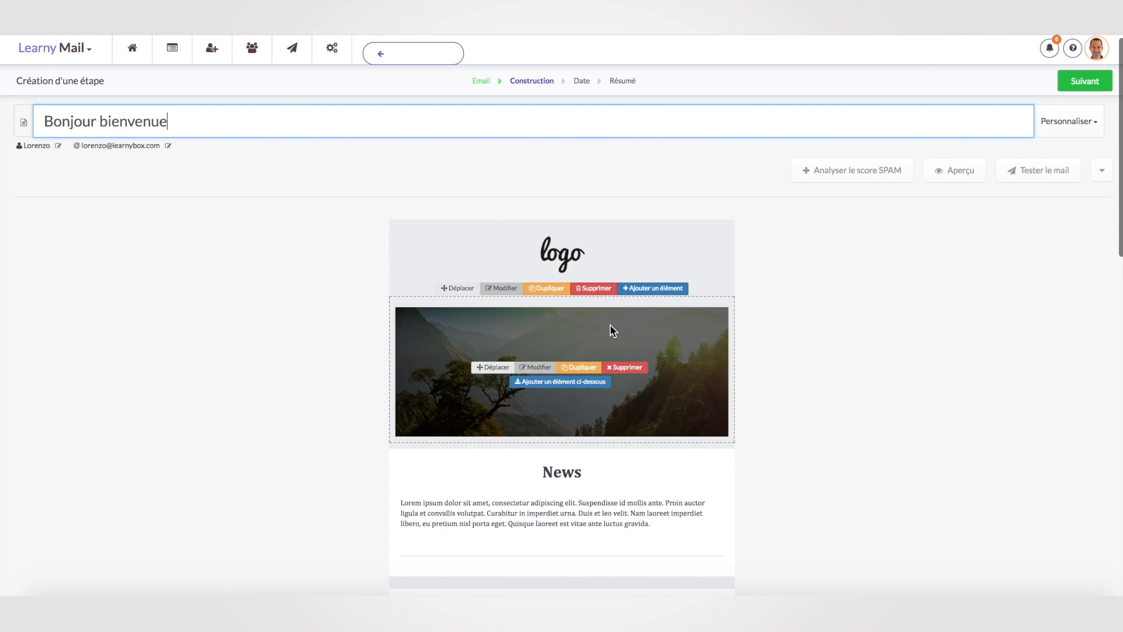
scroll(535, 367, down, 3)
click(585, 378)
drag(651, 391, 398, 372)
key(BackSpace)
text(Bon)
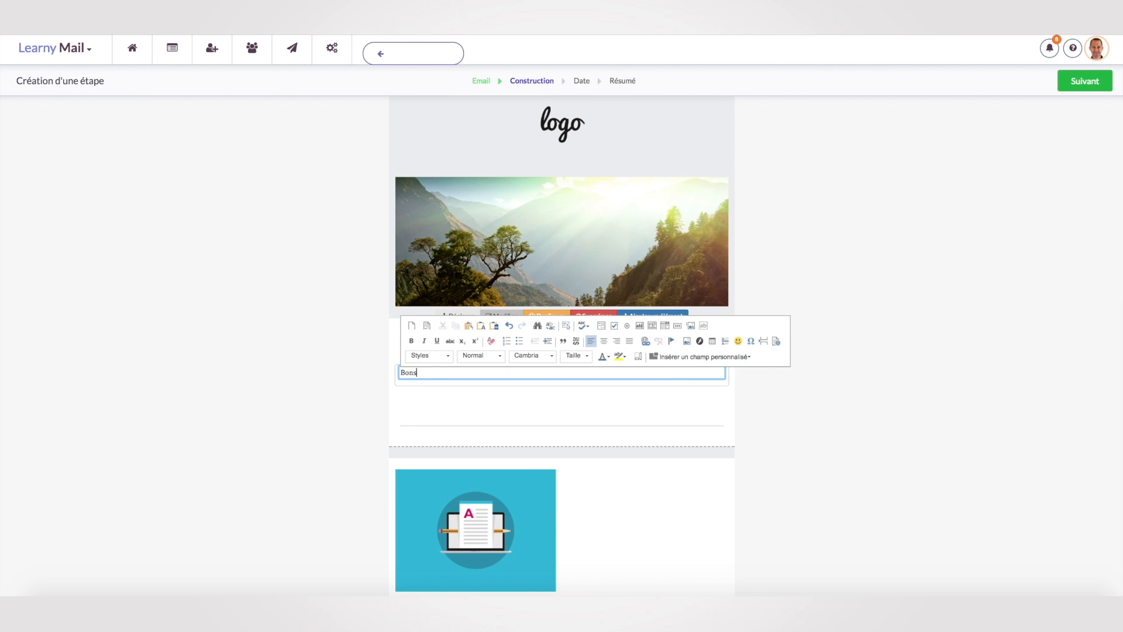
text(jour à vous nouveau visiteur...)
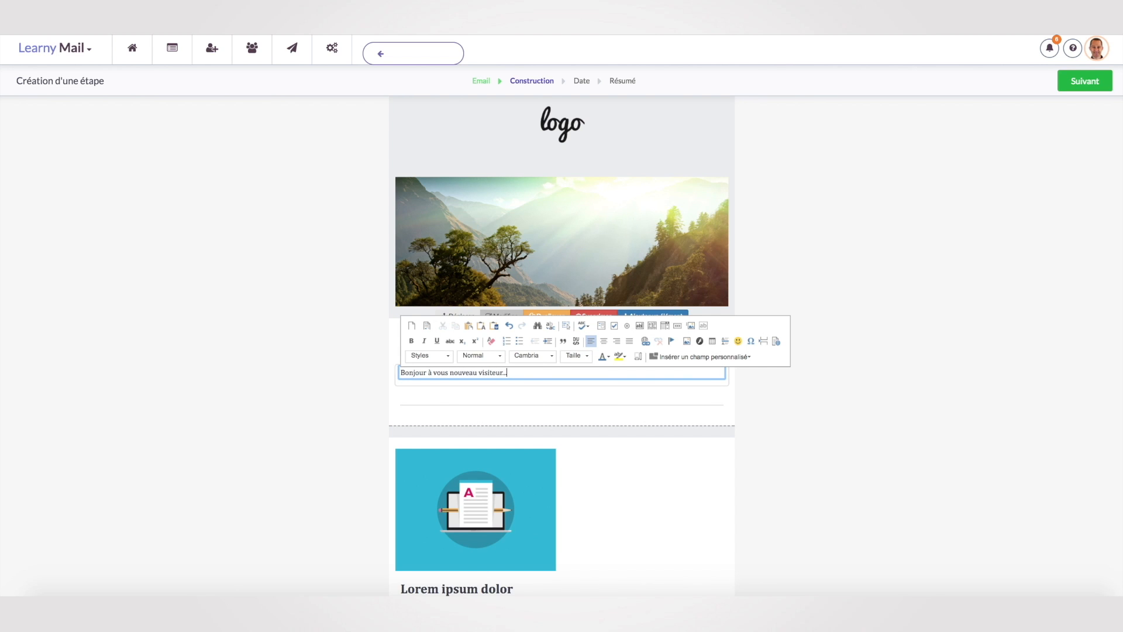
Schedule the email à une date fixe, 25 October 2017 at 07:00, and continue to the summary.
click(1086, 85)
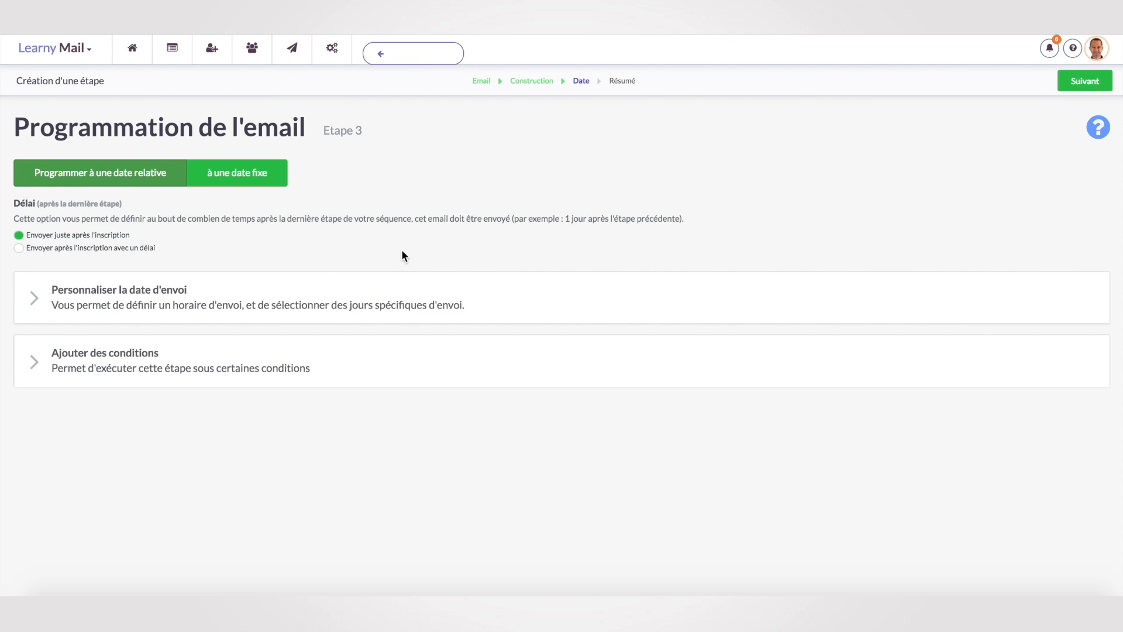
click(34, 298)
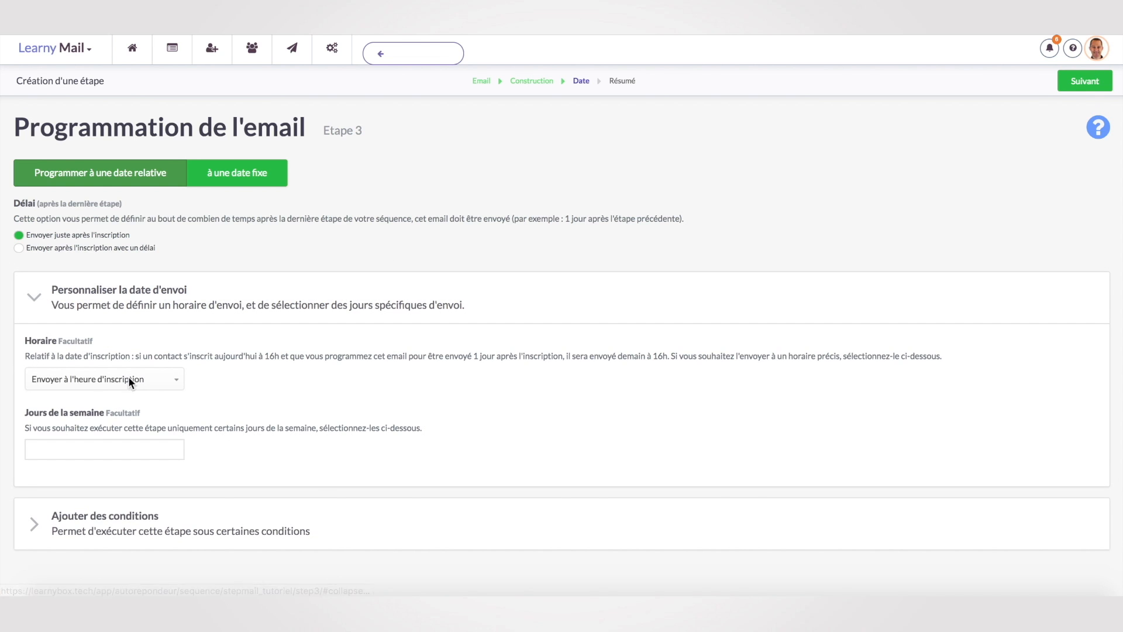
click(174, 380)
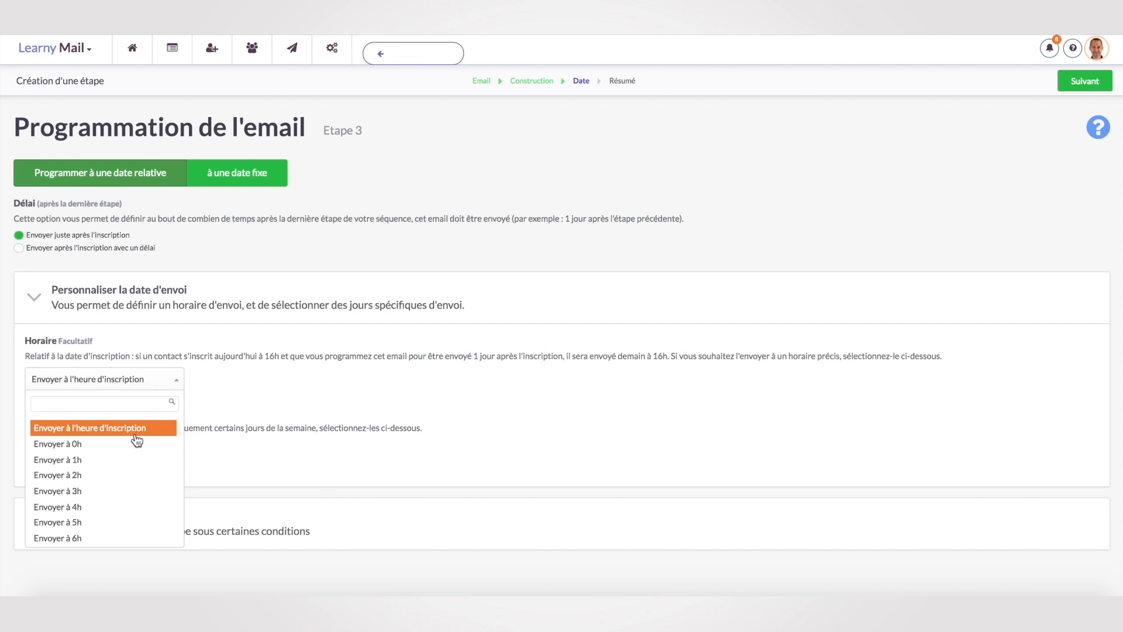
scroll(115, 492, down, 3)
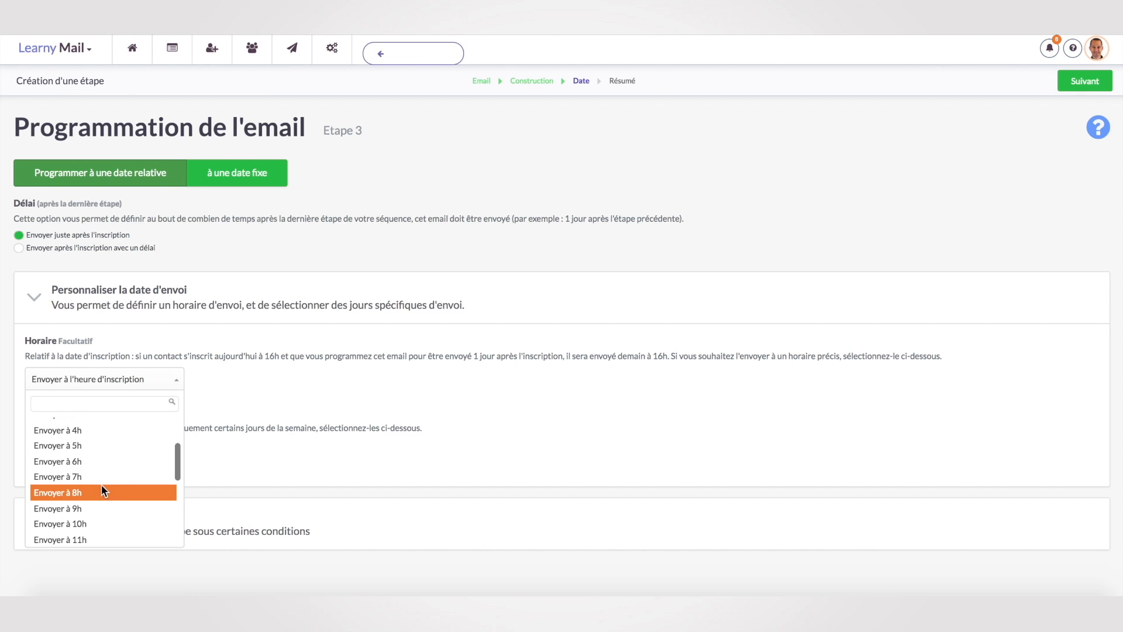
click(208, 404)
scroll(233, 388, down, 1)
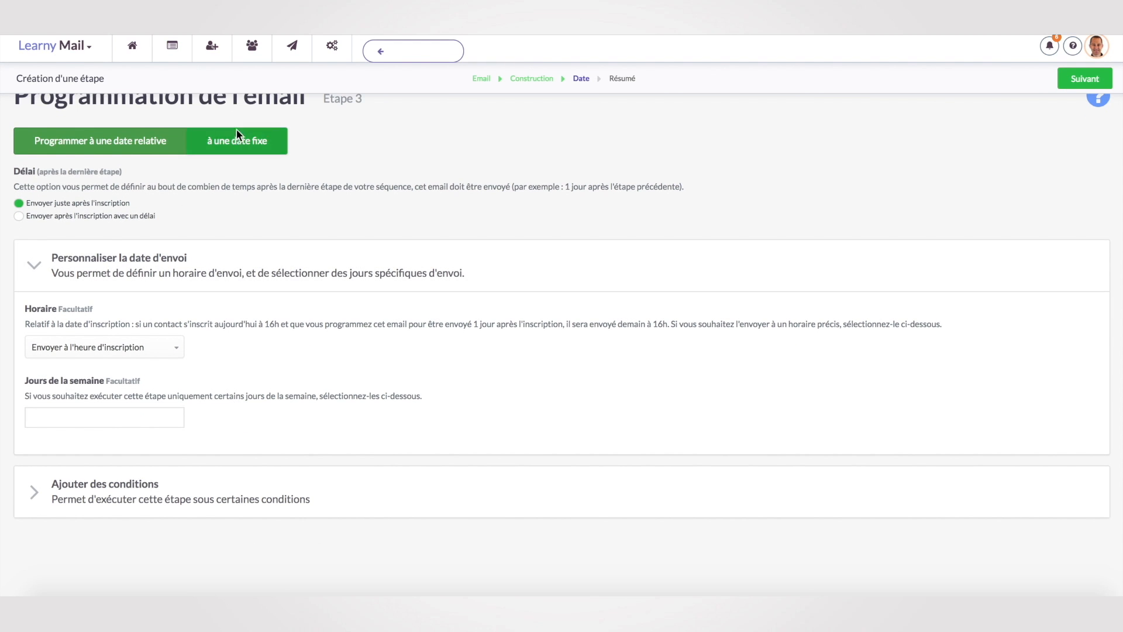
click(237, 140)
click(74, 242)
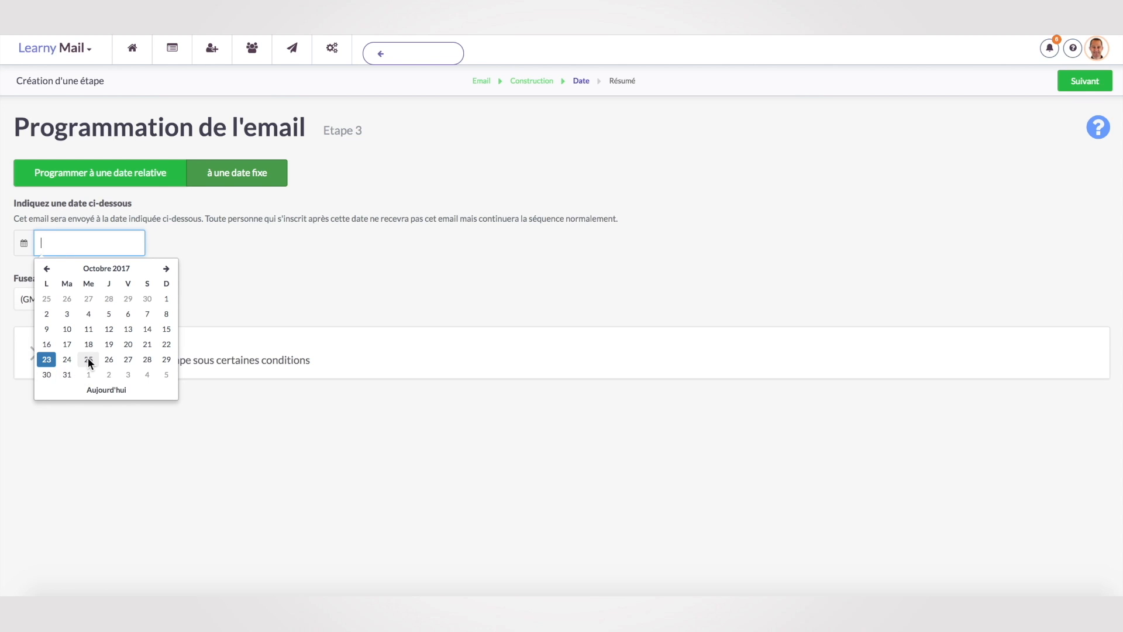
click(88, 360)
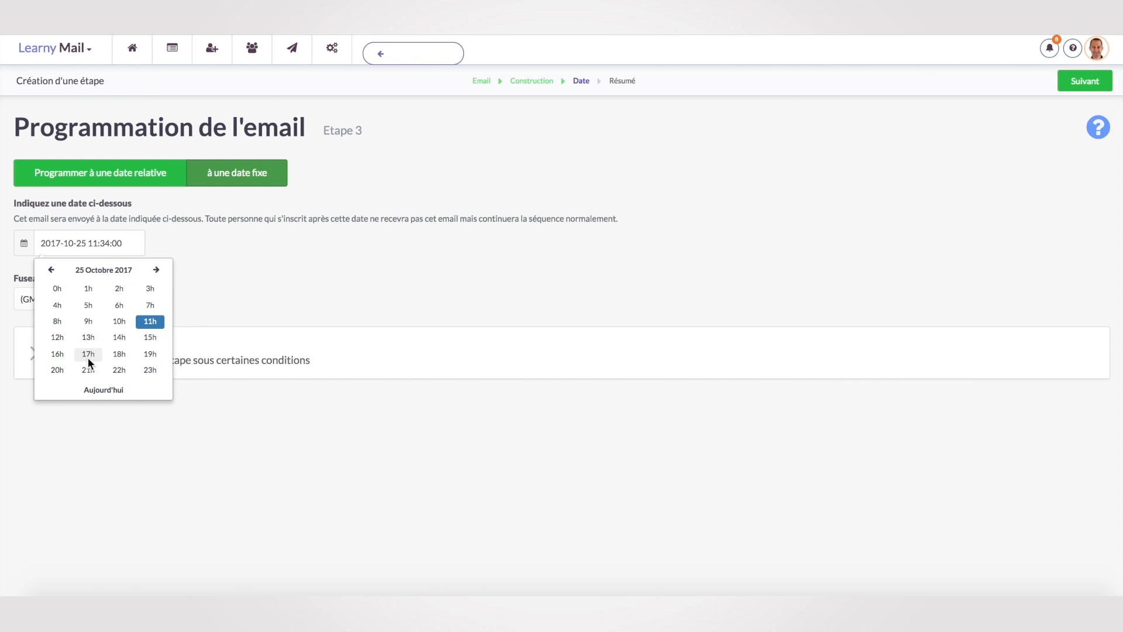
click(150, 307)
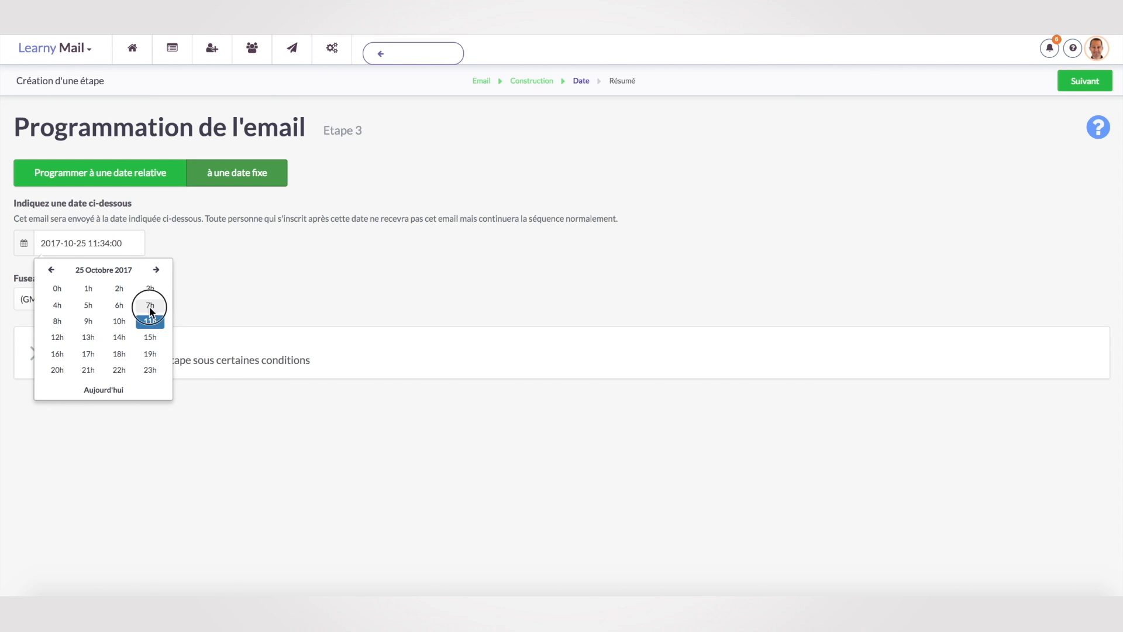
click(56, 286)
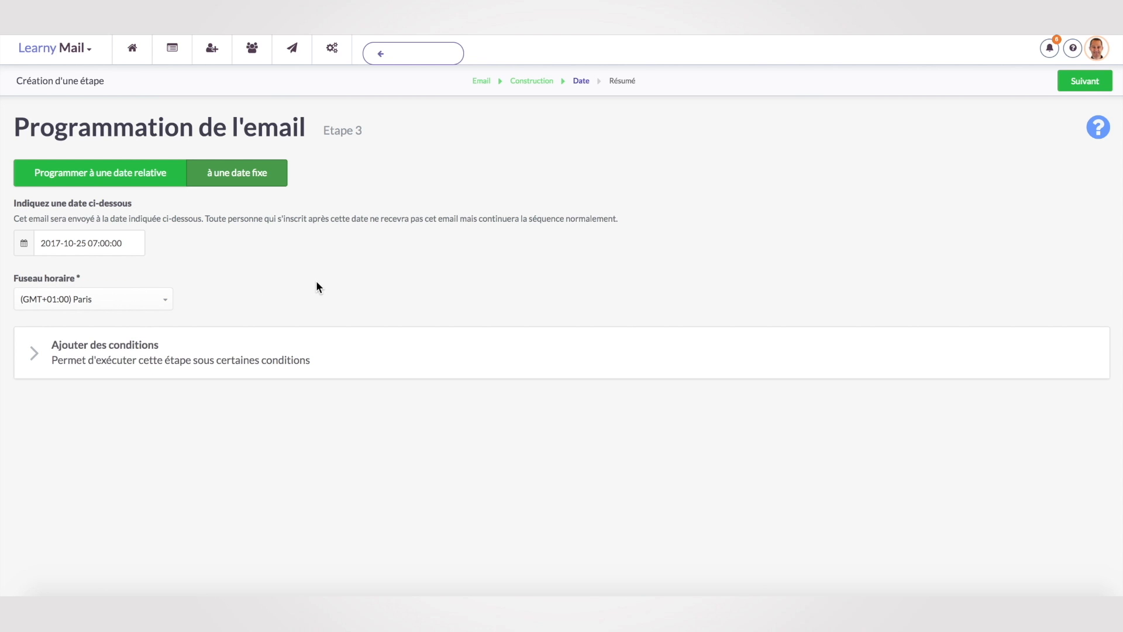
click(1086, 81)
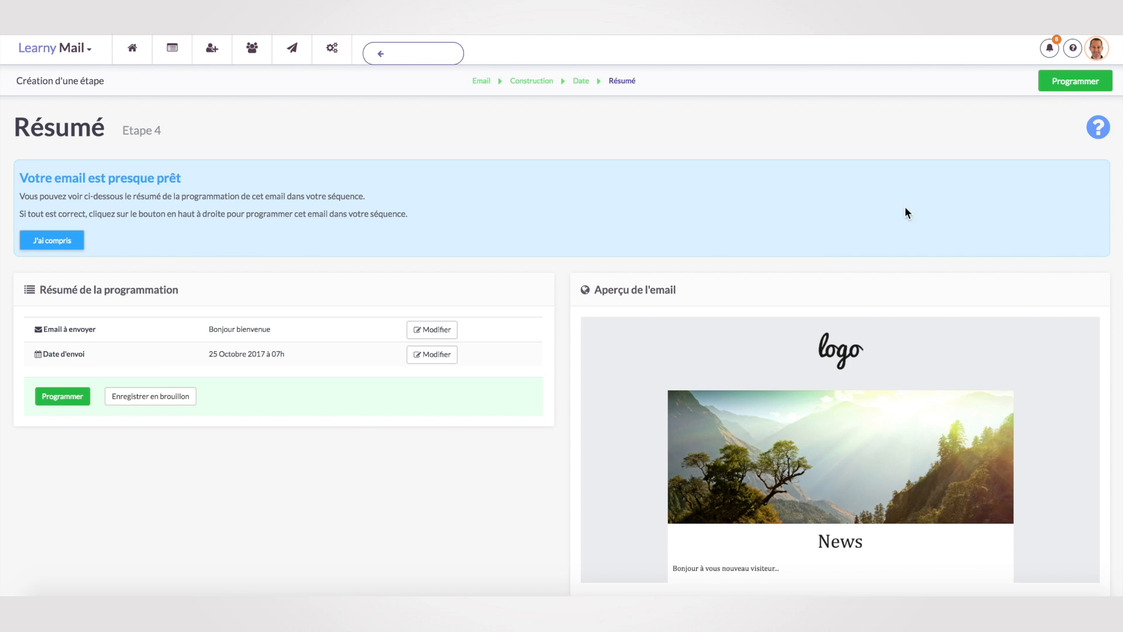
Programme 'Bonjour bienvenue' as activated step 1, sending 25 October 2017 at 07h.
click(1082, 87)
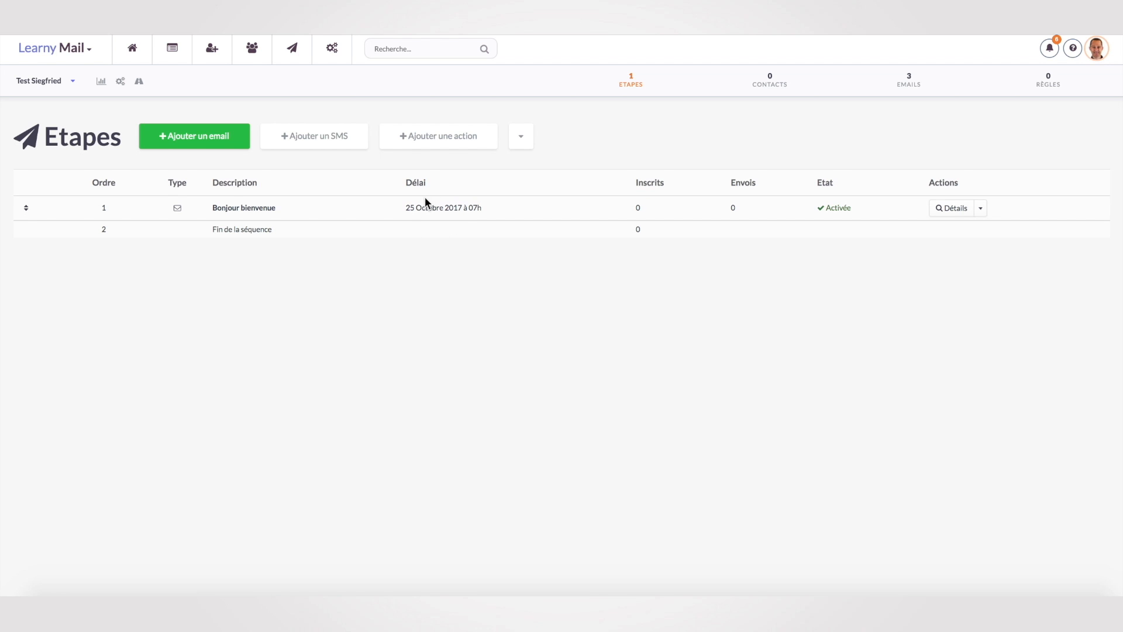
scroll(284, 358, down, 1)
scroll(283, 365, up, 1)
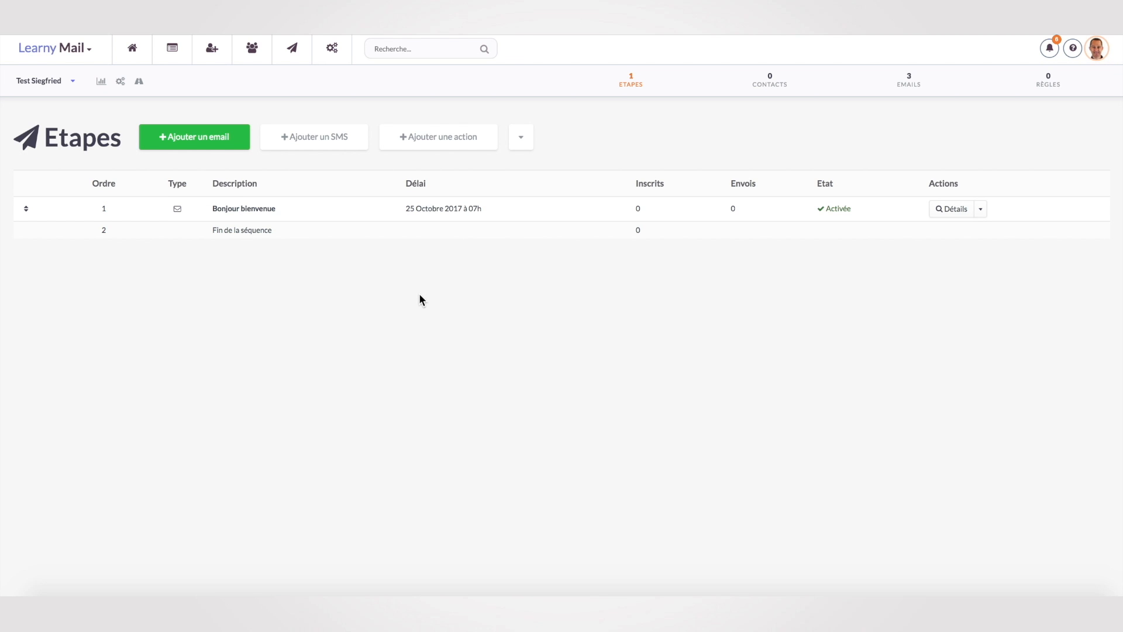
Start a new signup form using the second form theme.
click(213, 54)
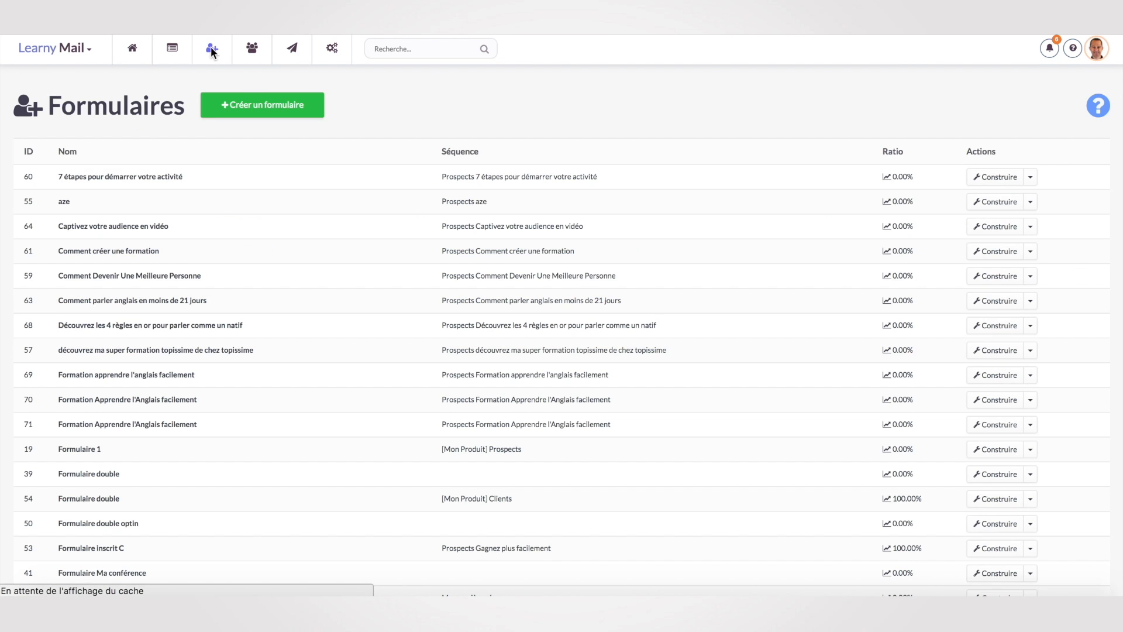
click(262, 107)
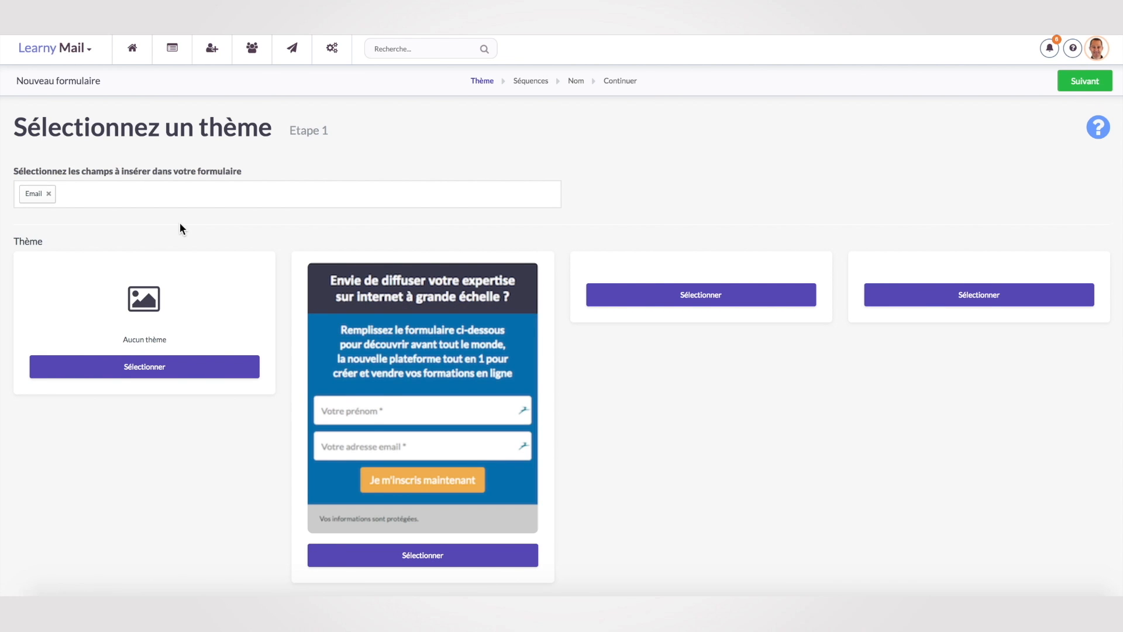
click(435, 553)
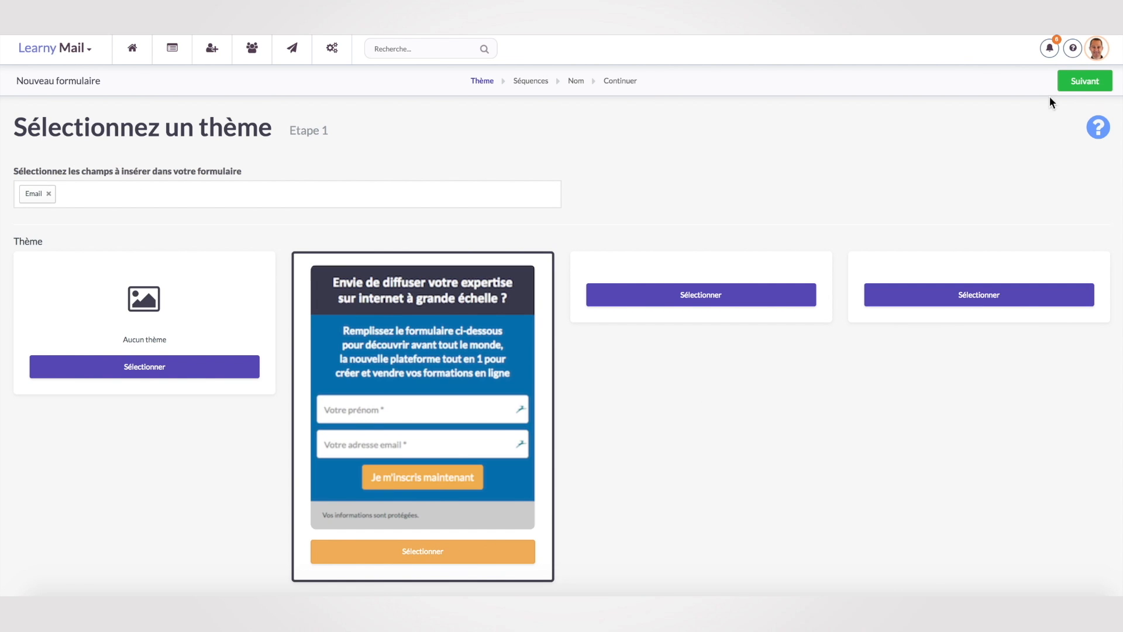
click(1081, 86)
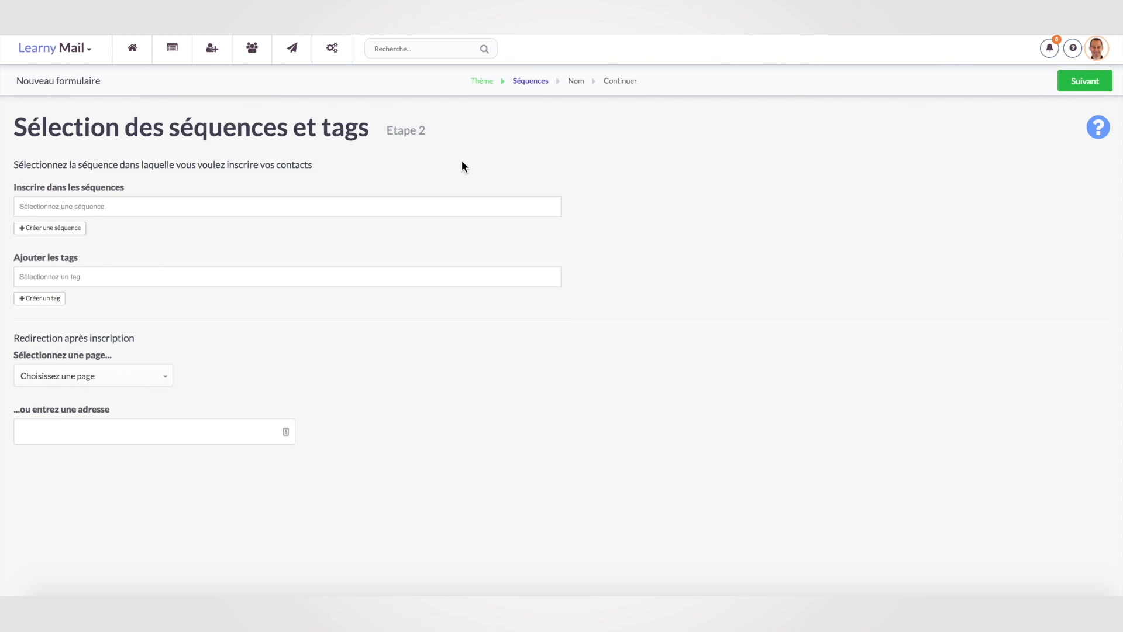
Enrol form signups in the Test sequence, searching tags for 'siegfried' but adding none.
click(105, 208)
scroll(147, 270, down, 10)
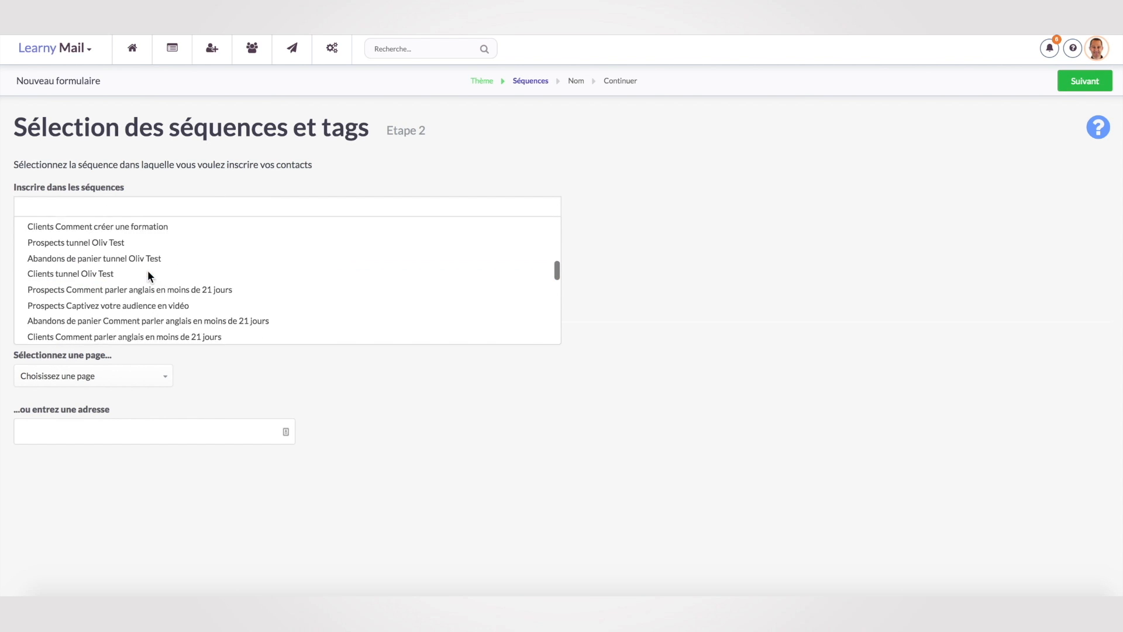
click(74, 332)
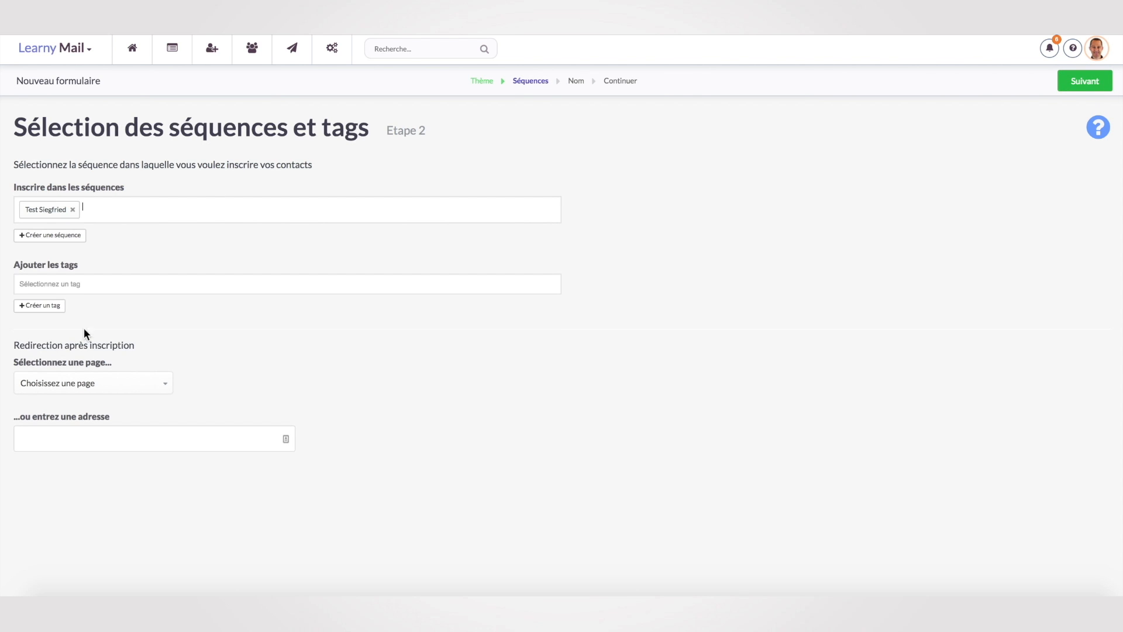
click(64, 283)
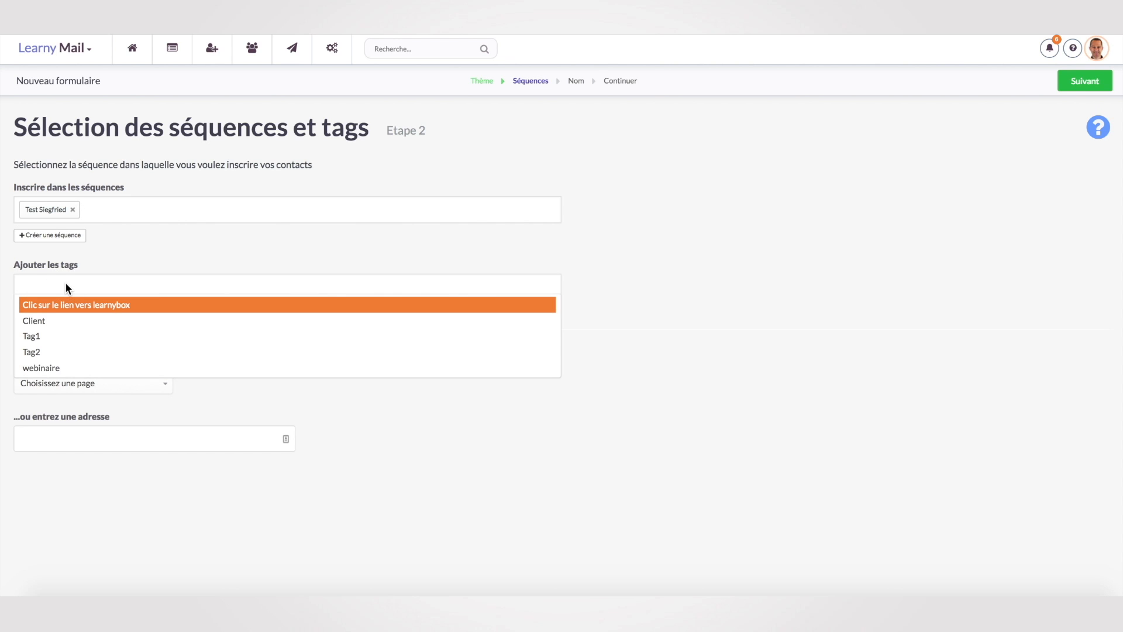
text(siegfre)
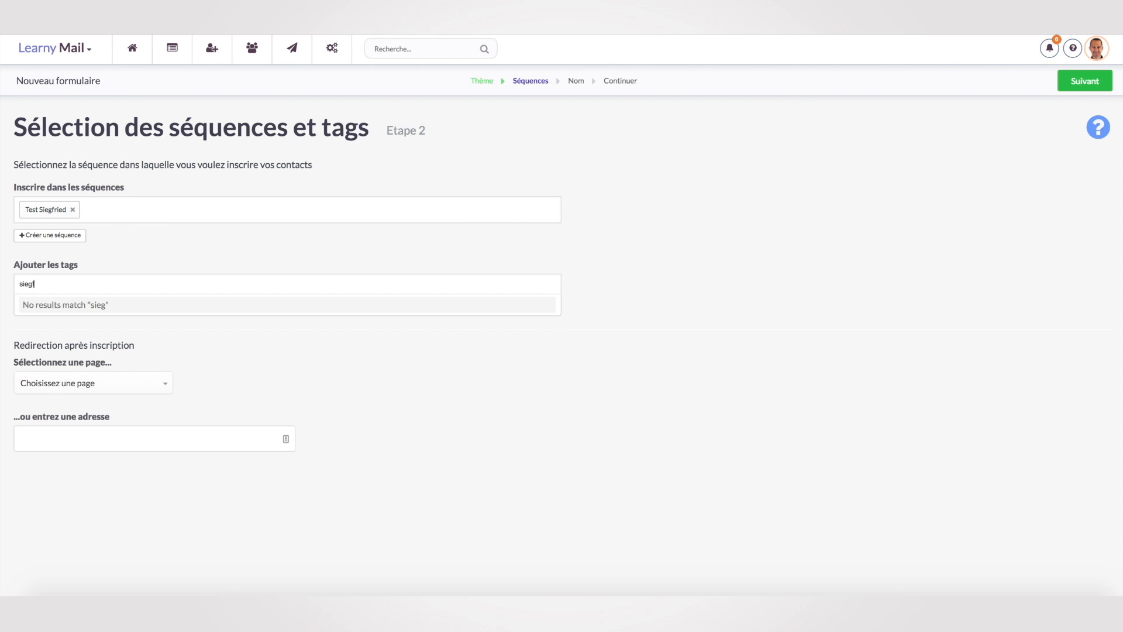
key(BackSpace)
text(ied)
click(649, 353)
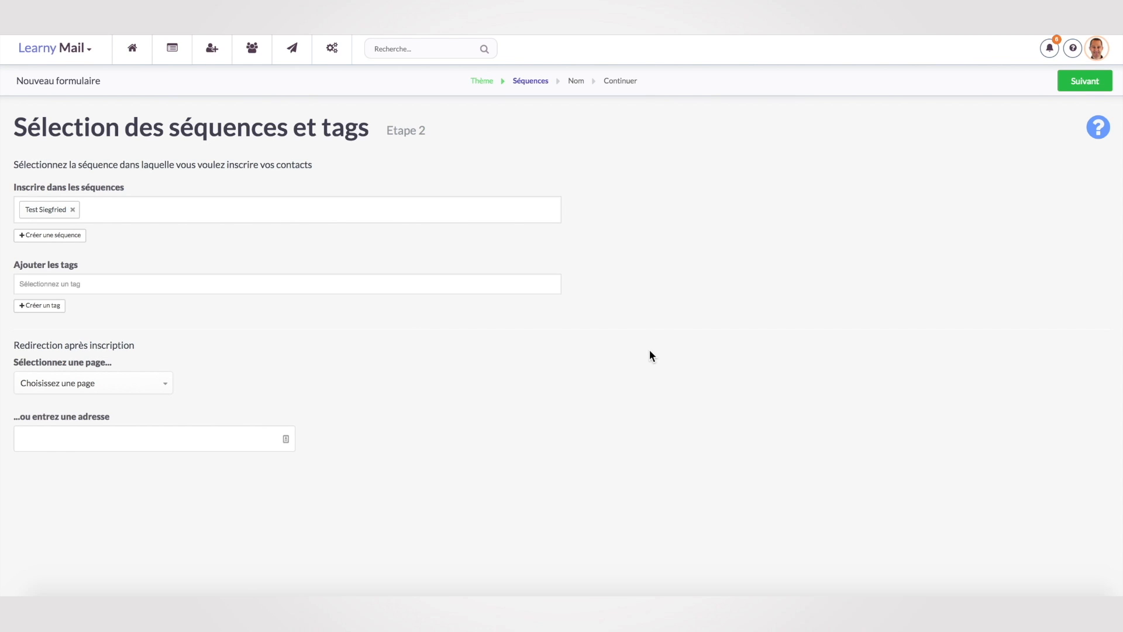
Leave the redirect empty, accept the name 'Formulaire Test Siegfried' and open its builder.
click(163, 386)
click(170, 385)
click(124, 444)
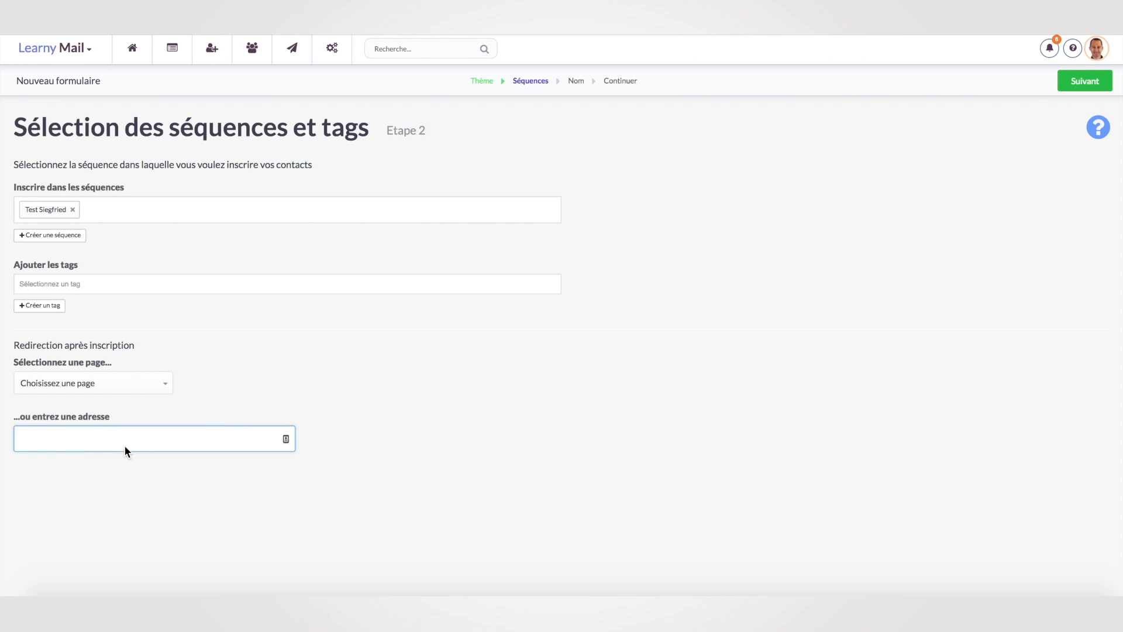
click(1083, 85)
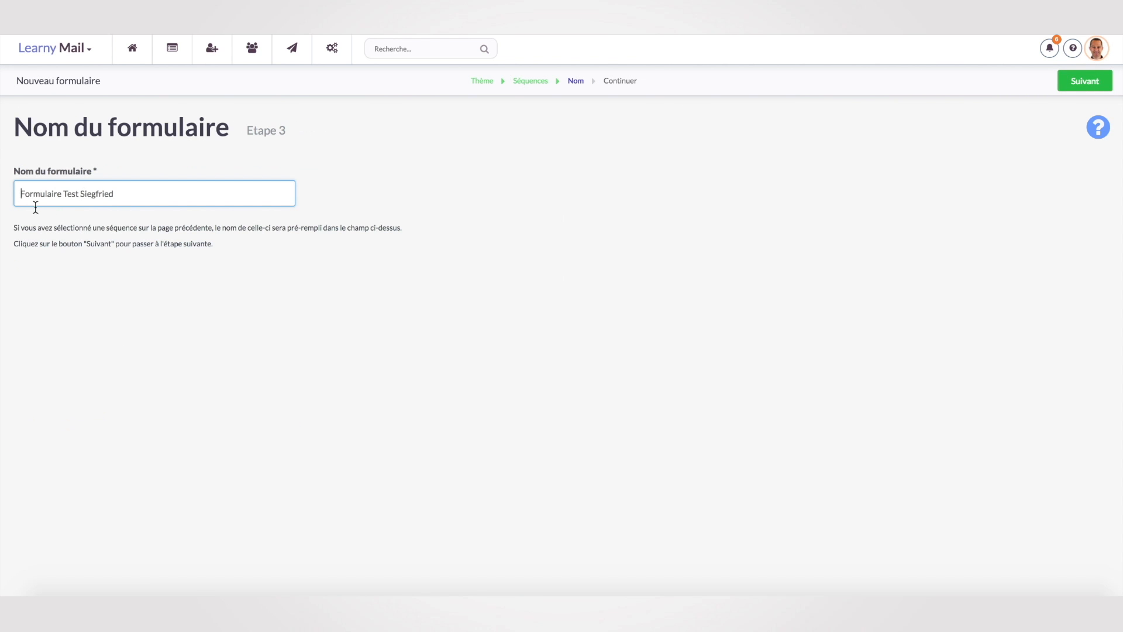
click(1096, 85)
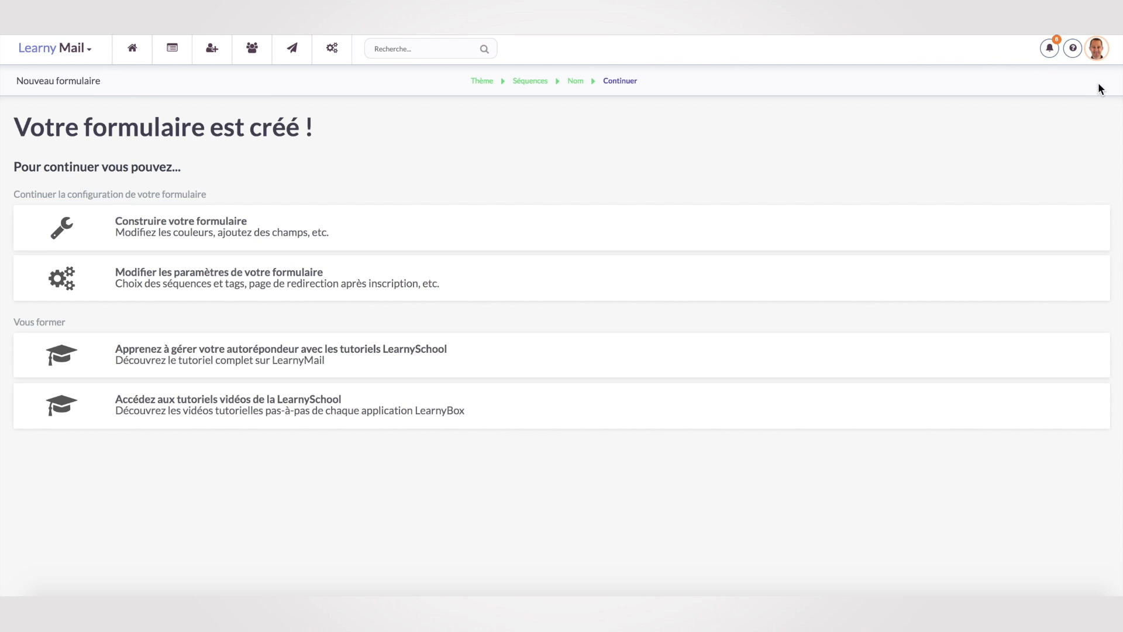
click(186, 242)
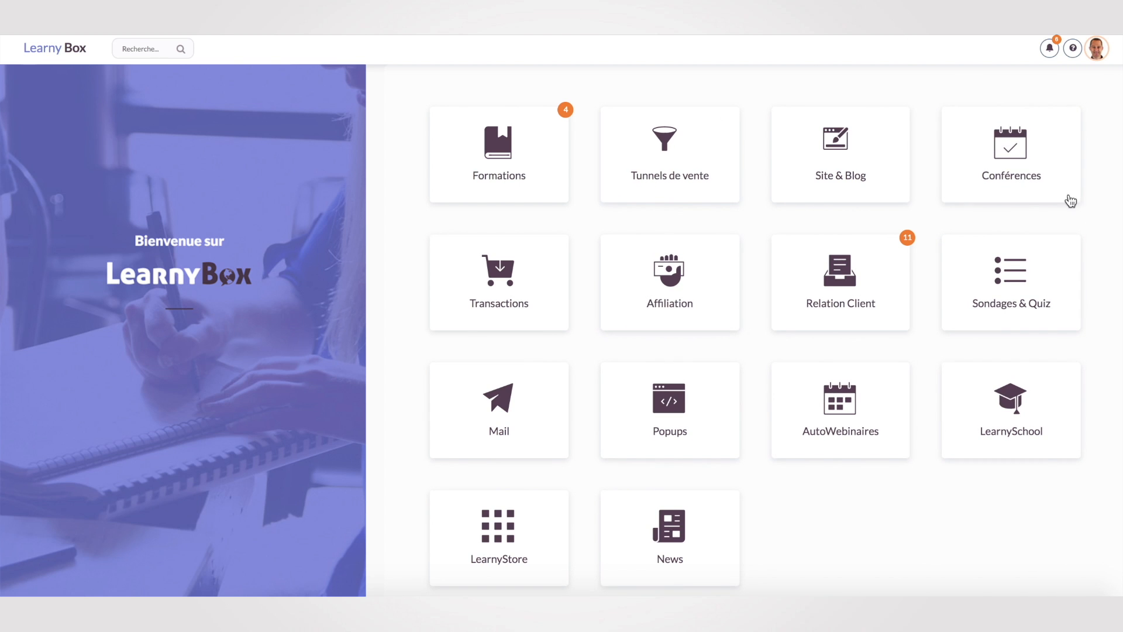
Create a conference named 'Tes Siegfried conférence' dated 23 October 2017 at 20:00.
click(999, 167)
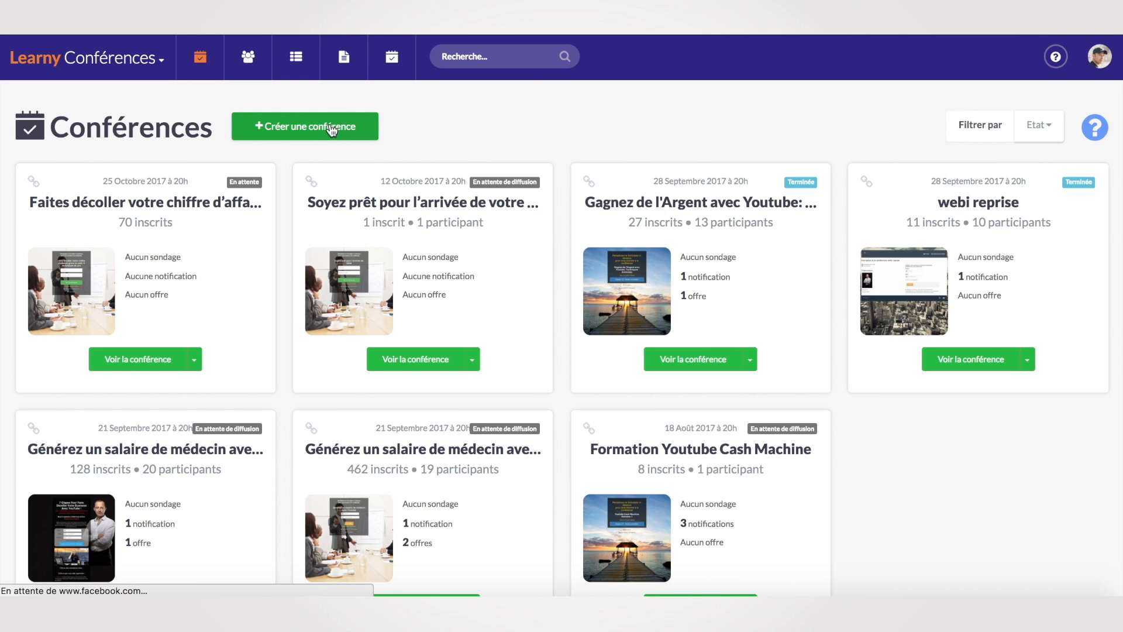
click(331, 130)
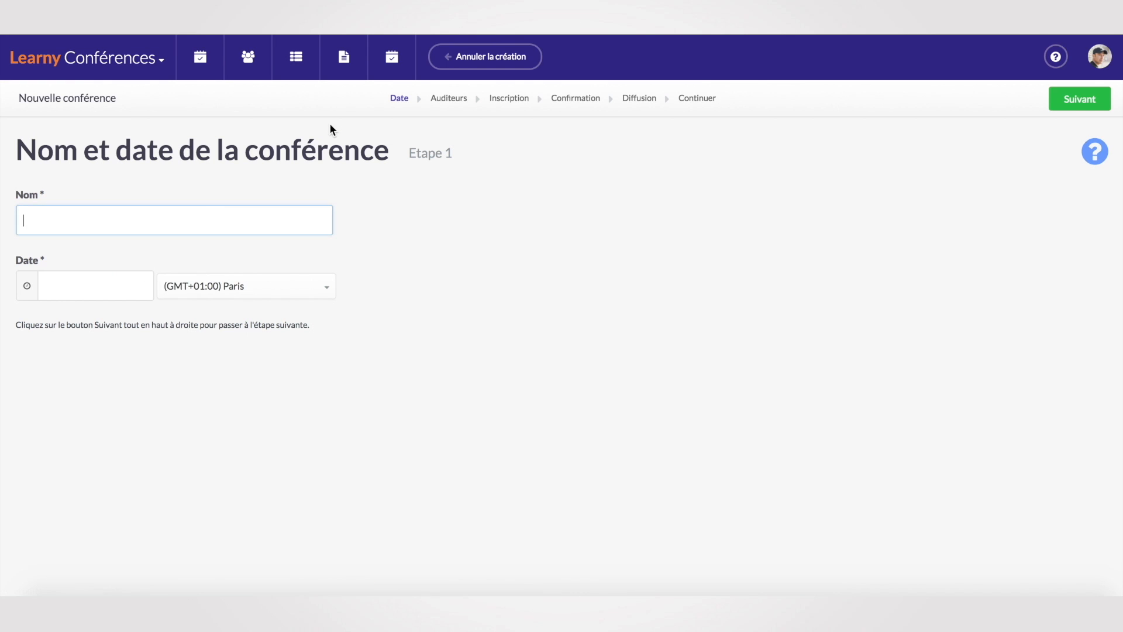
text(T)
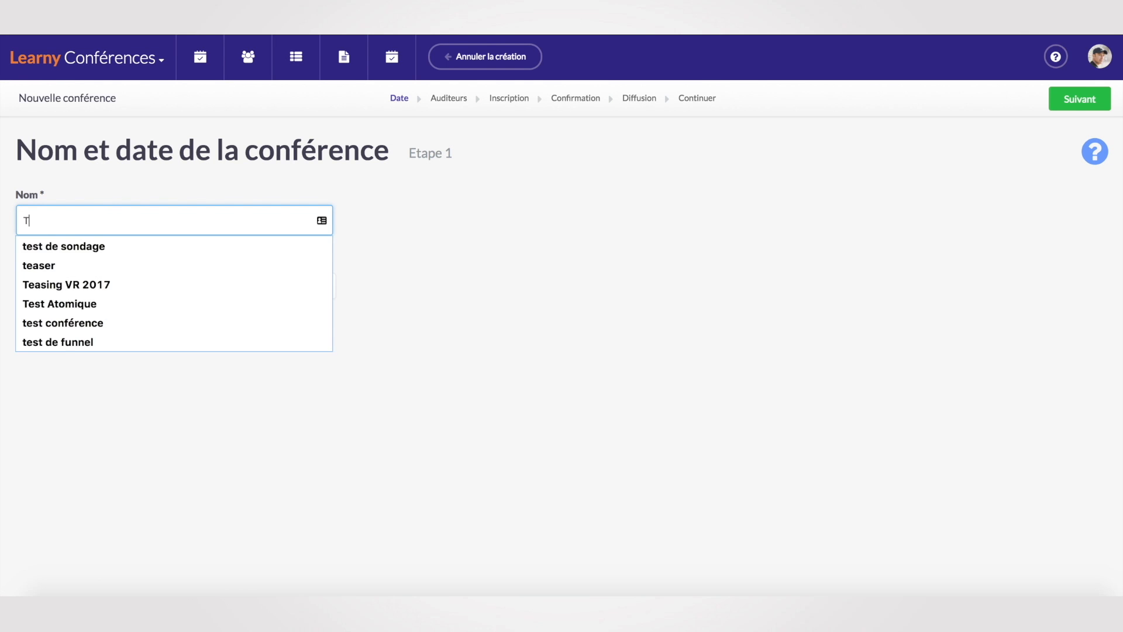
text(es Siegfried conférence)
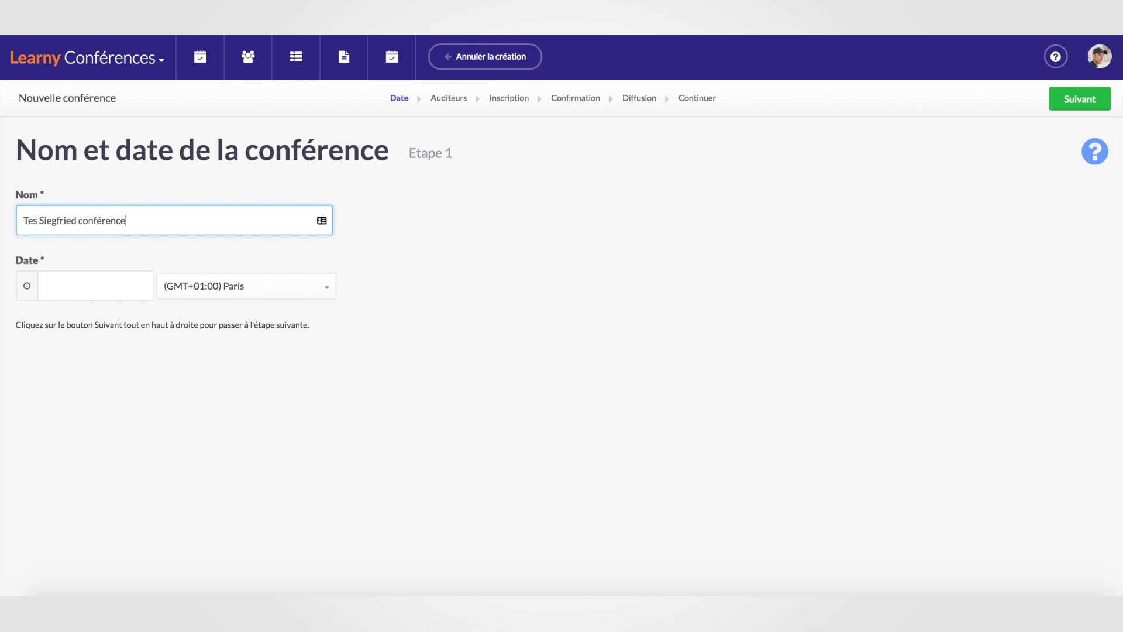
click(100, 291)
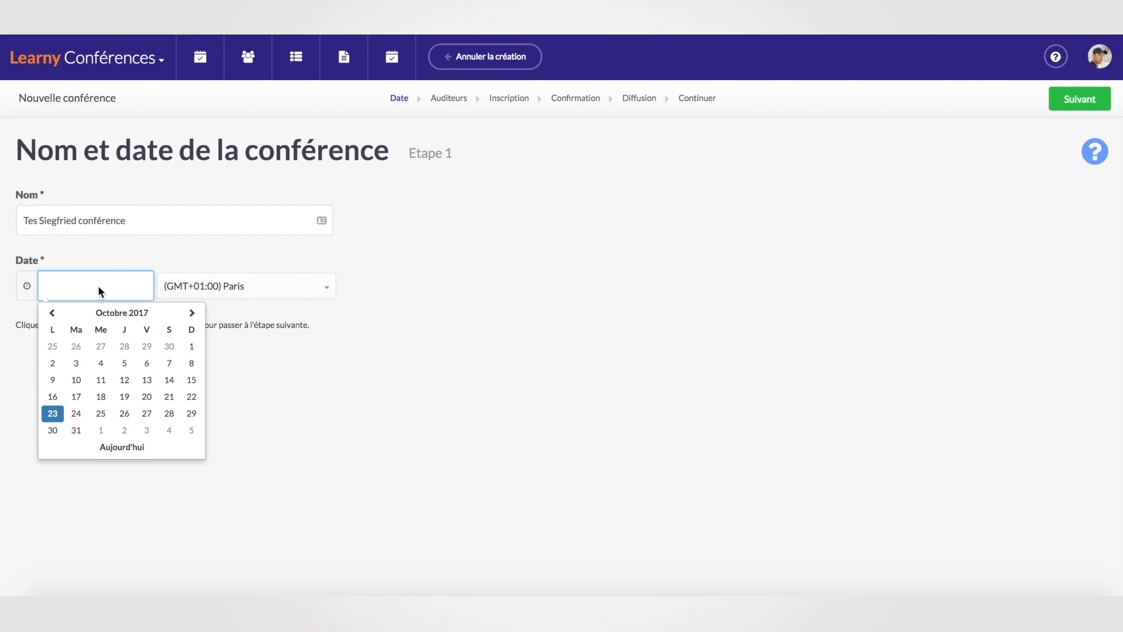
click(52, 413)
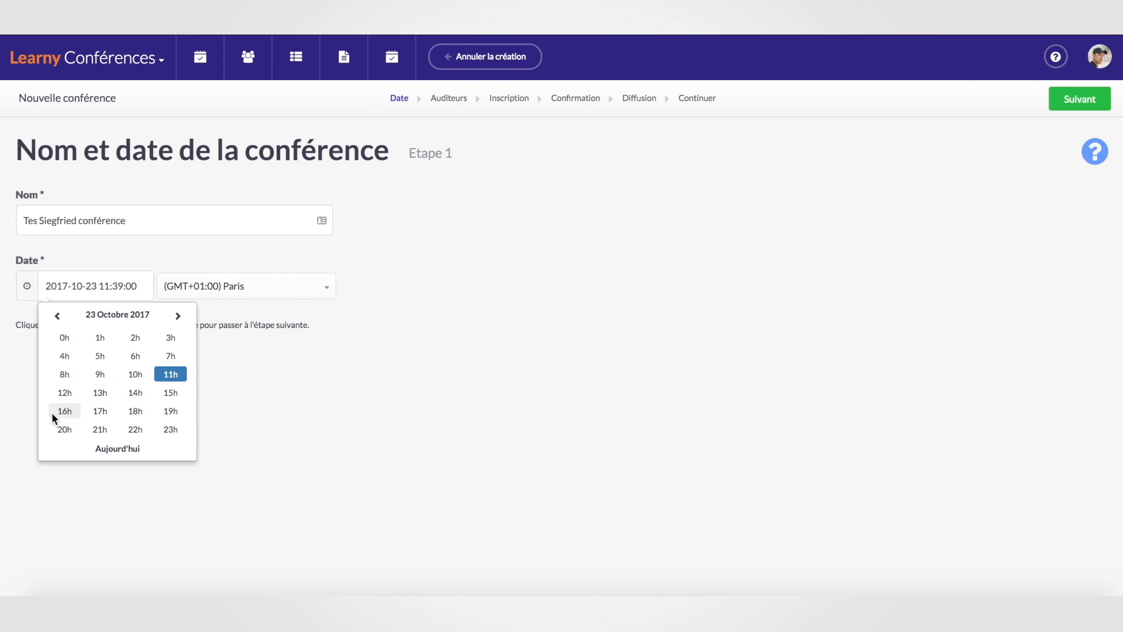
click(64, 429)
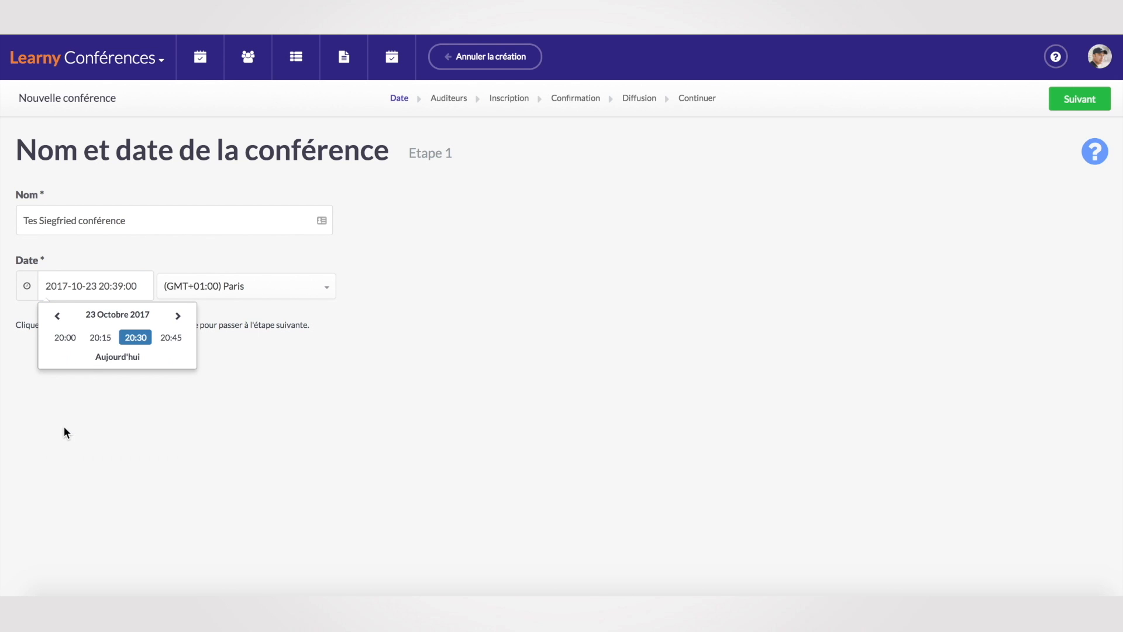
click(62, 336)
click(1090, 102)
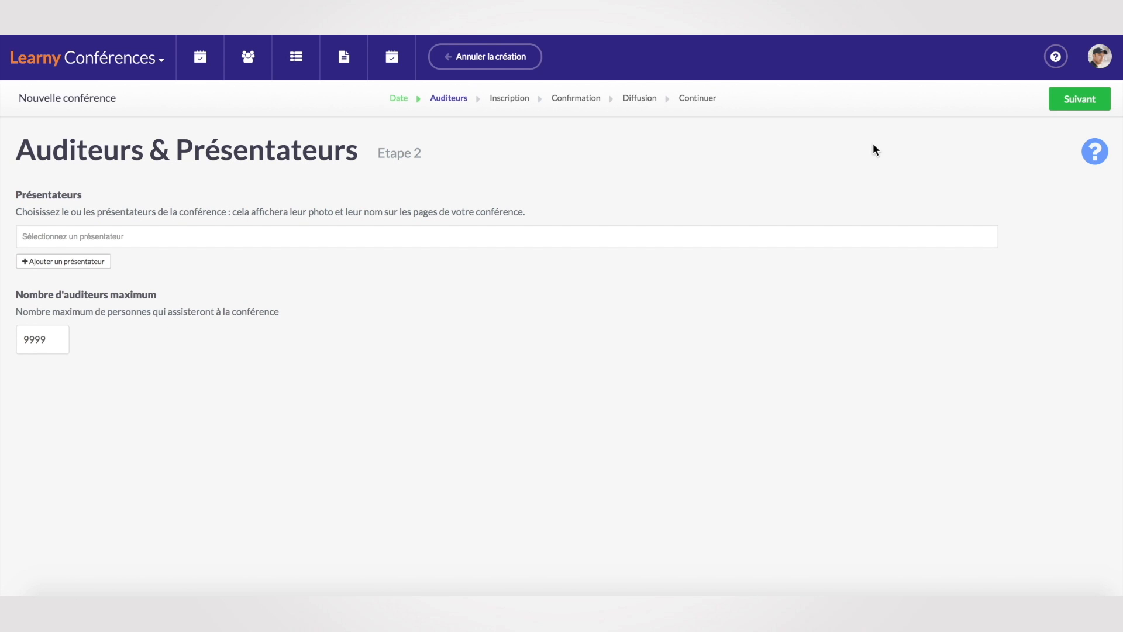
Add the available presenter to the conference and continue to the registration page.
click(106, 237)
click(100, 261)
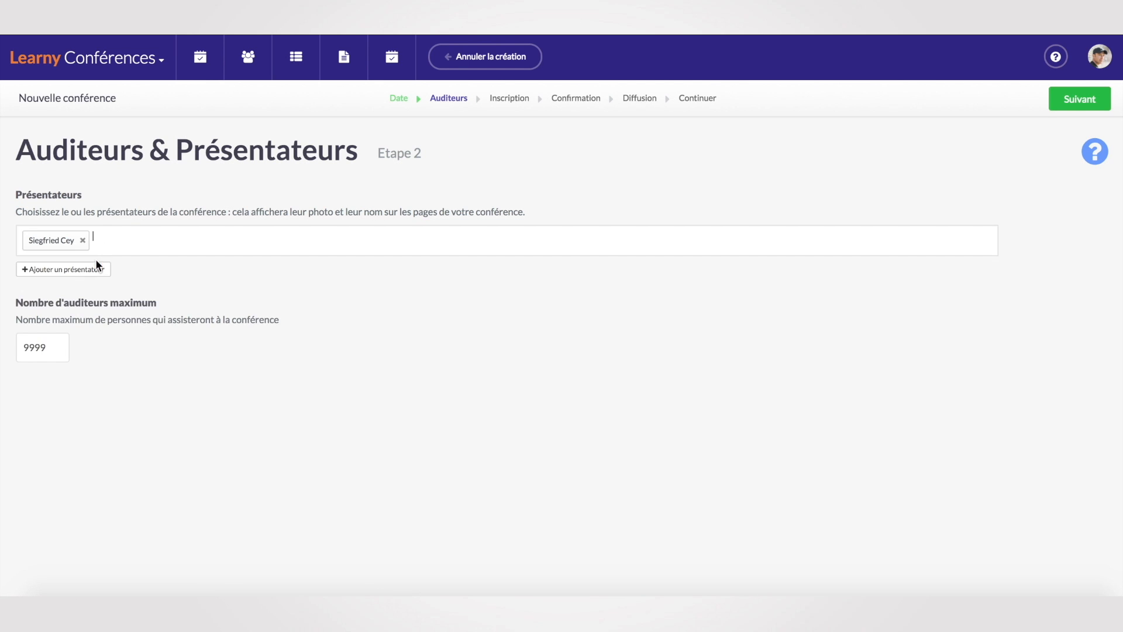
click(1088, 102)
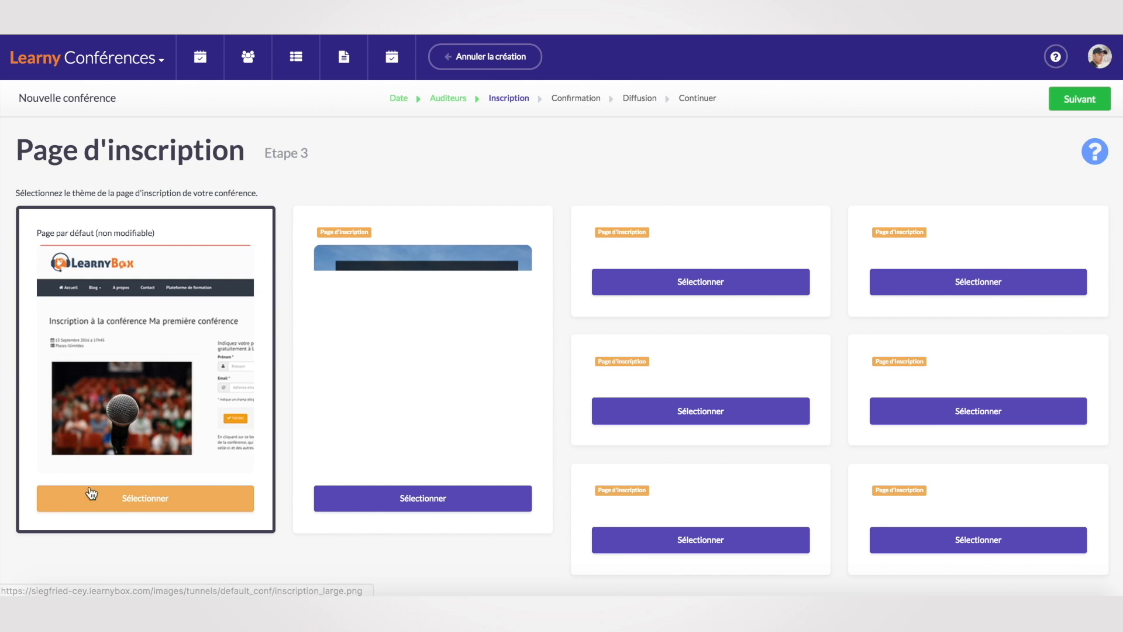
Accept the default Inscription, Confirmation and Salle de conférence steps to finish the wizard.
click(1087, 101)
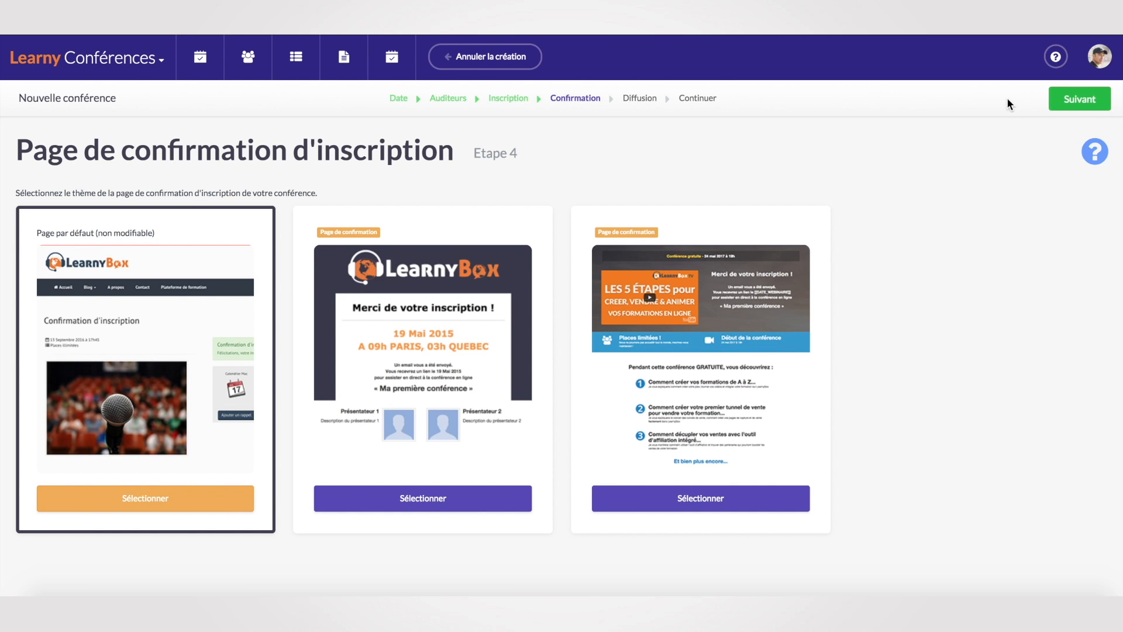
click(1074, 104)
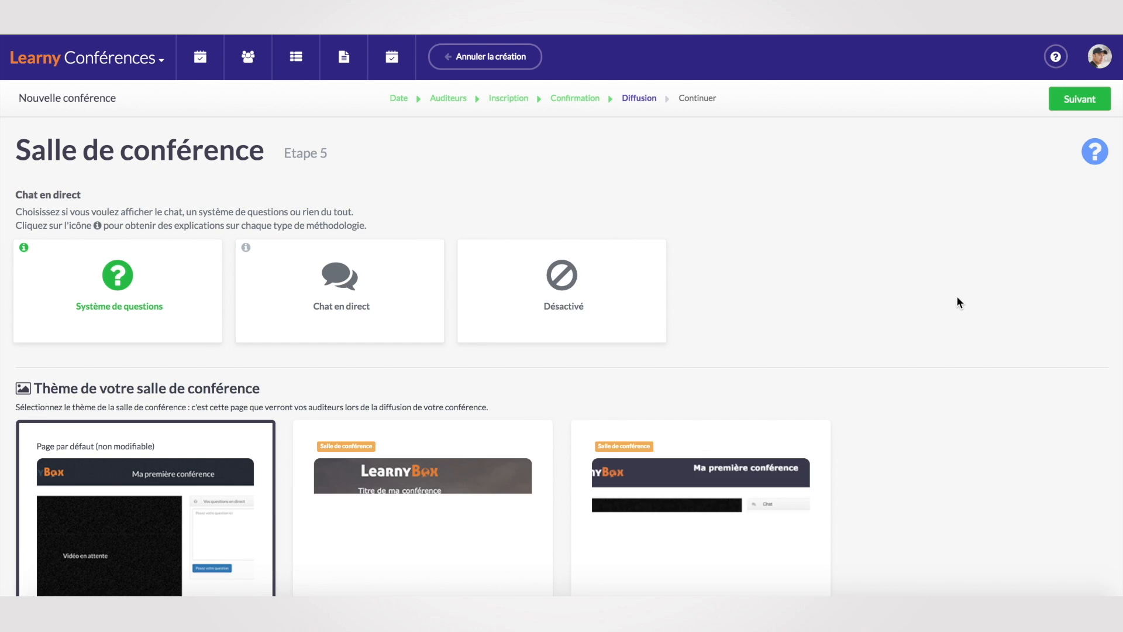
scroll(957, 298, down, 1)
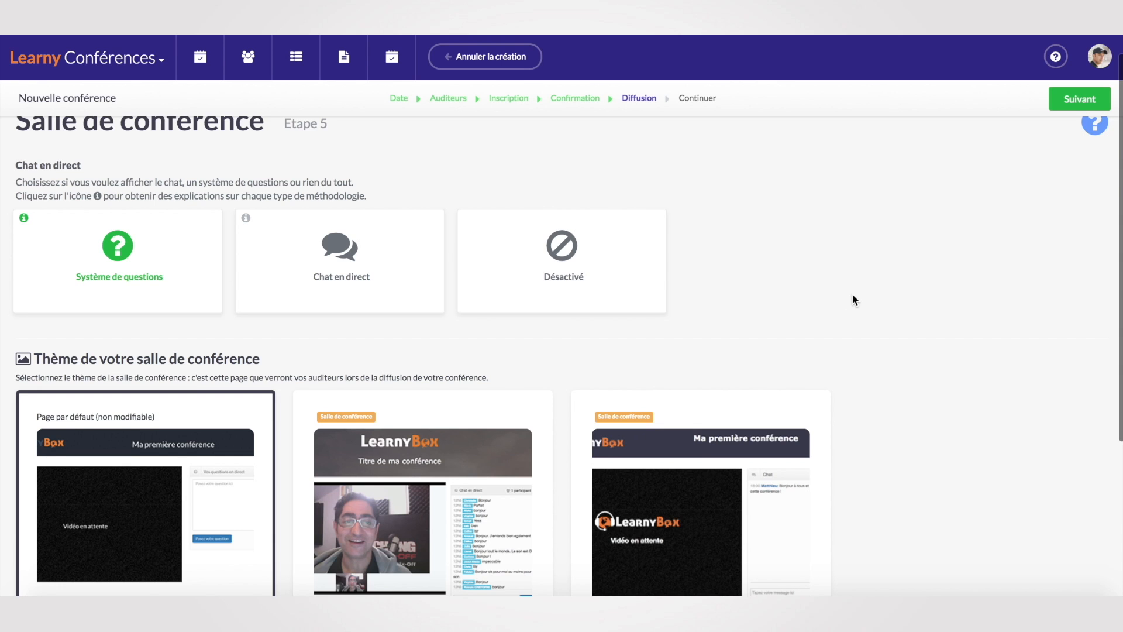
scroll(852, 293, down, 3)
scroll(877, 273, up, 2)
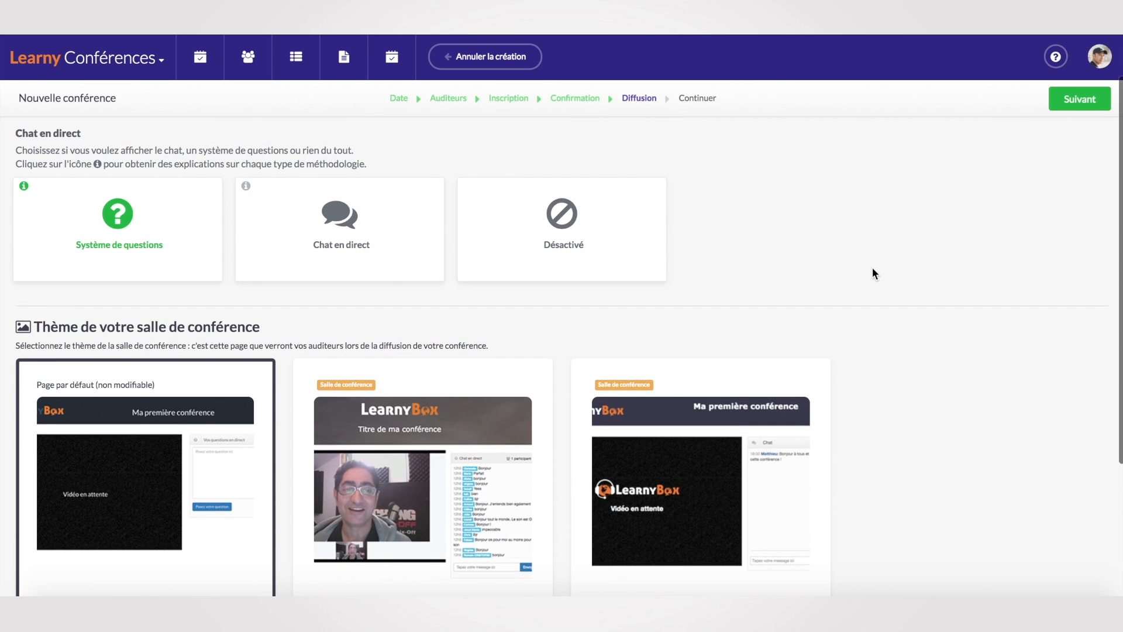
click(1080, 99)
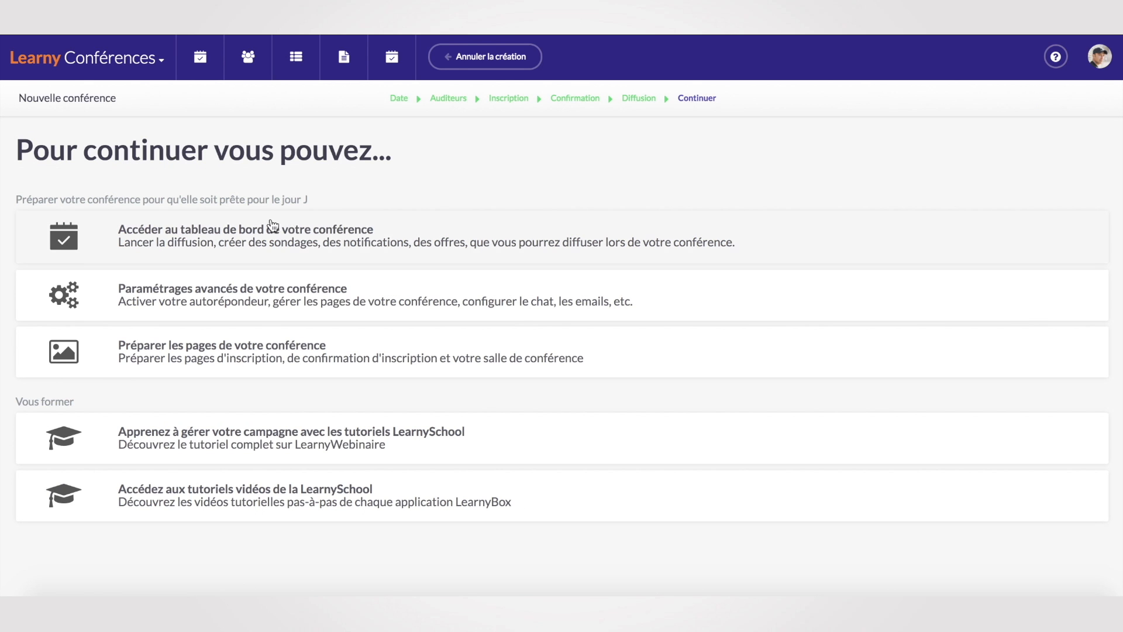
From the conference dashboard, set the broadcast on the linked YouTube account and join it.
click(246, 240)
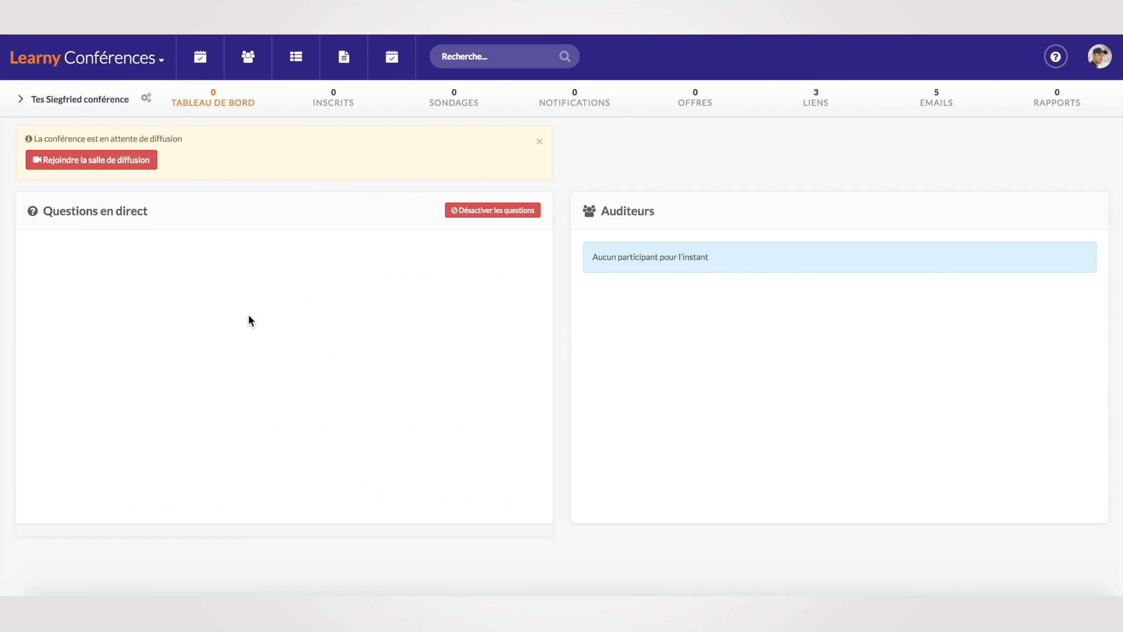
scroll(112, 162, down, 1)
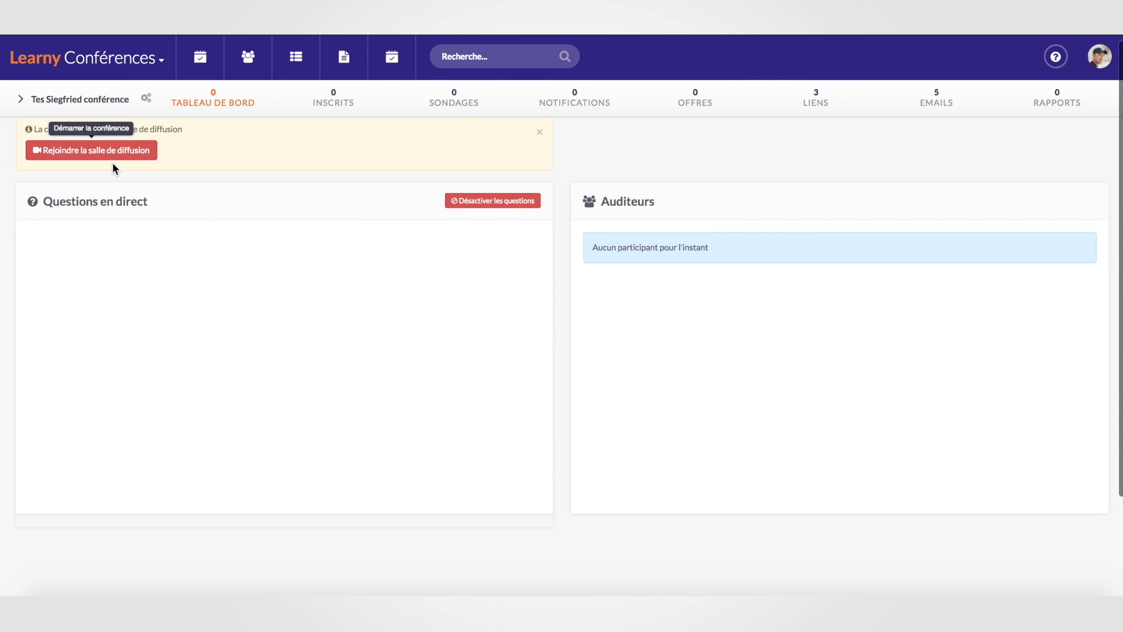
click(120, 150)
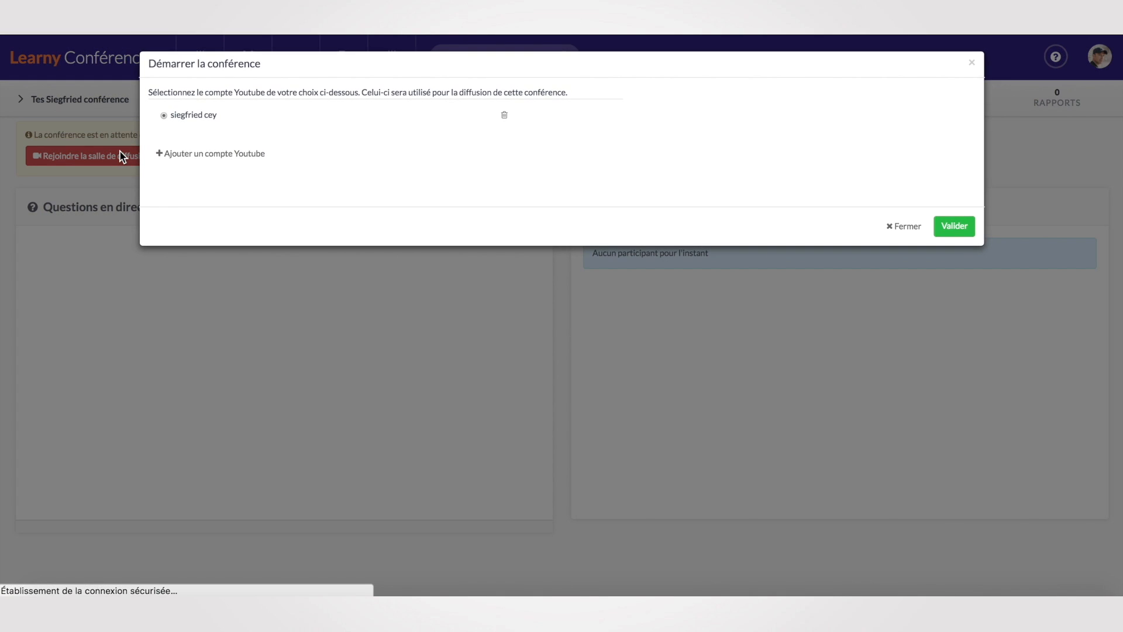
click(953, 227)
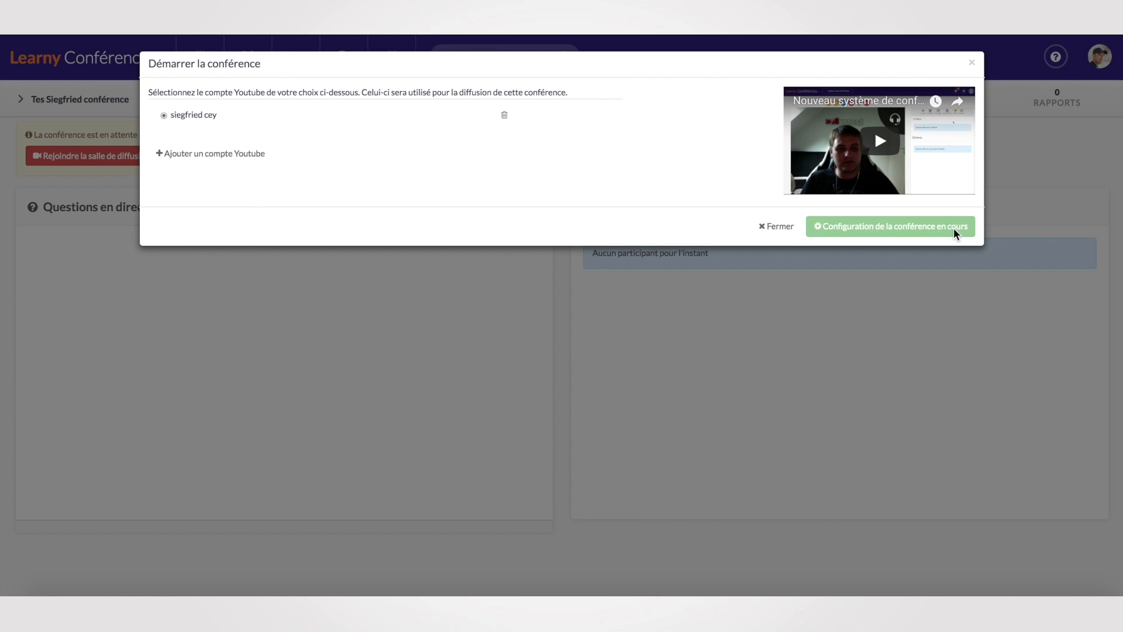
click(263, 152)
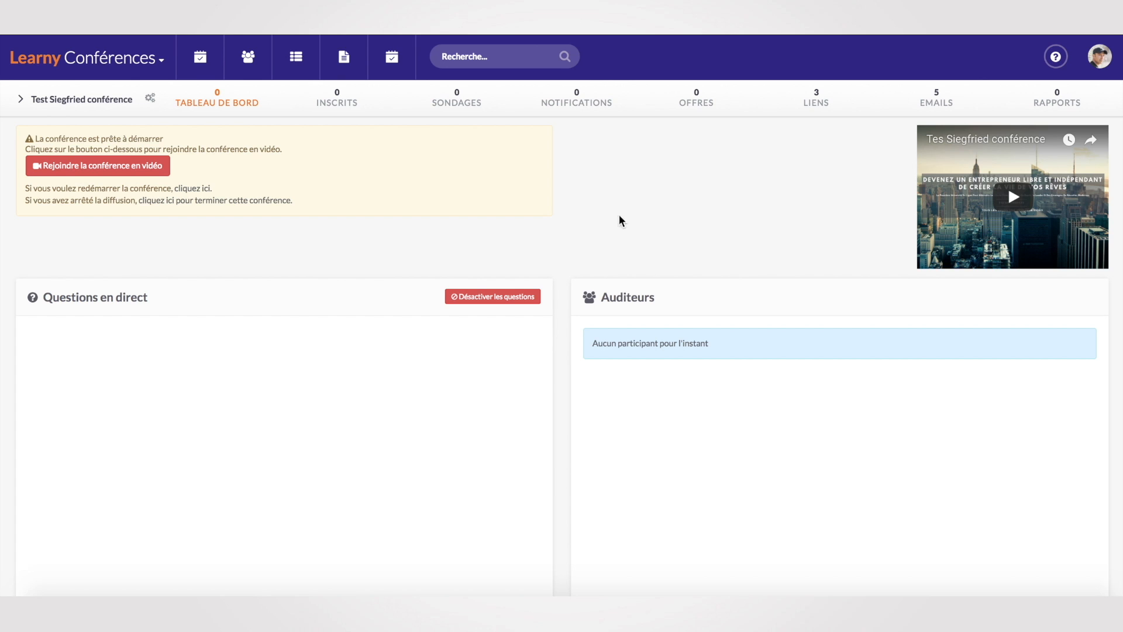
Sign up a test attendee with first name and email via the Page d'inscription link.
click(819, 103)
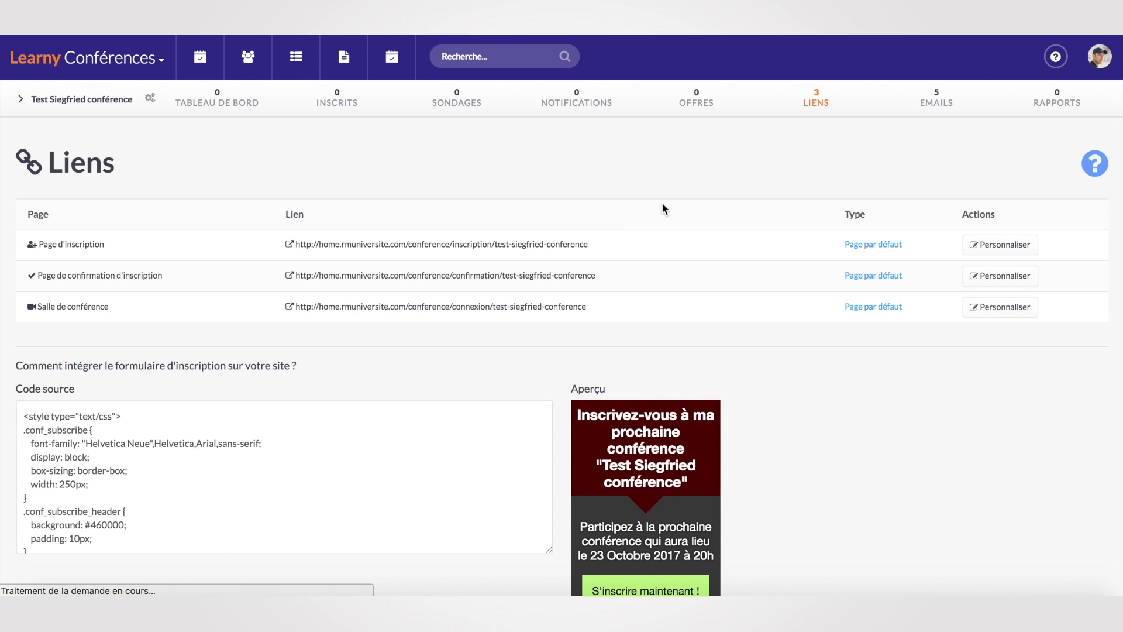
click(566, 244)
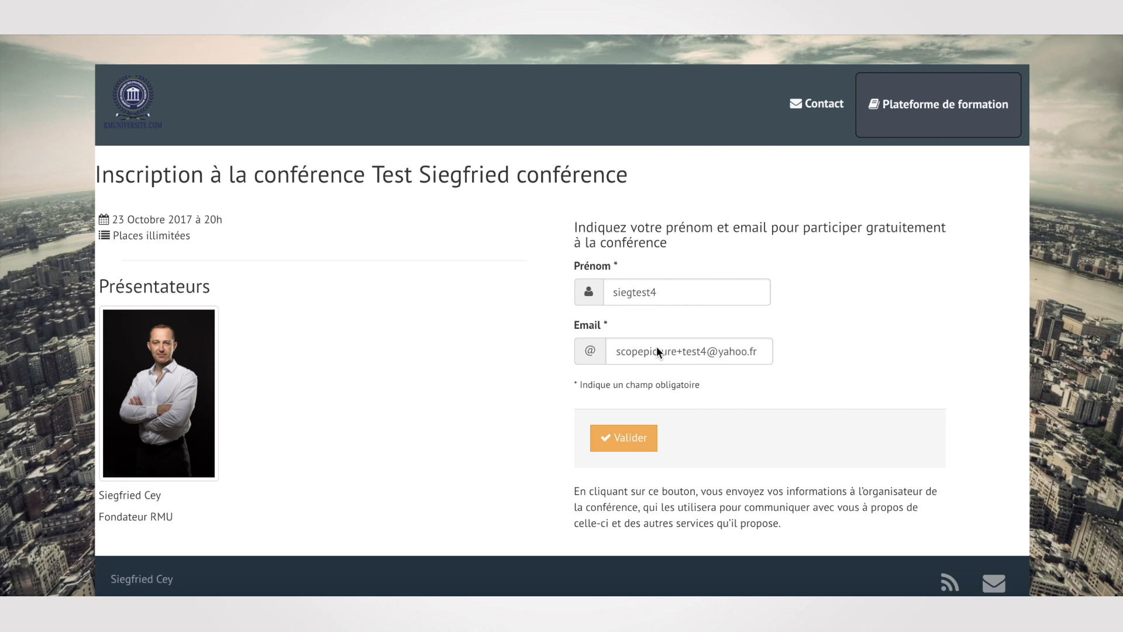
click(623, 443)
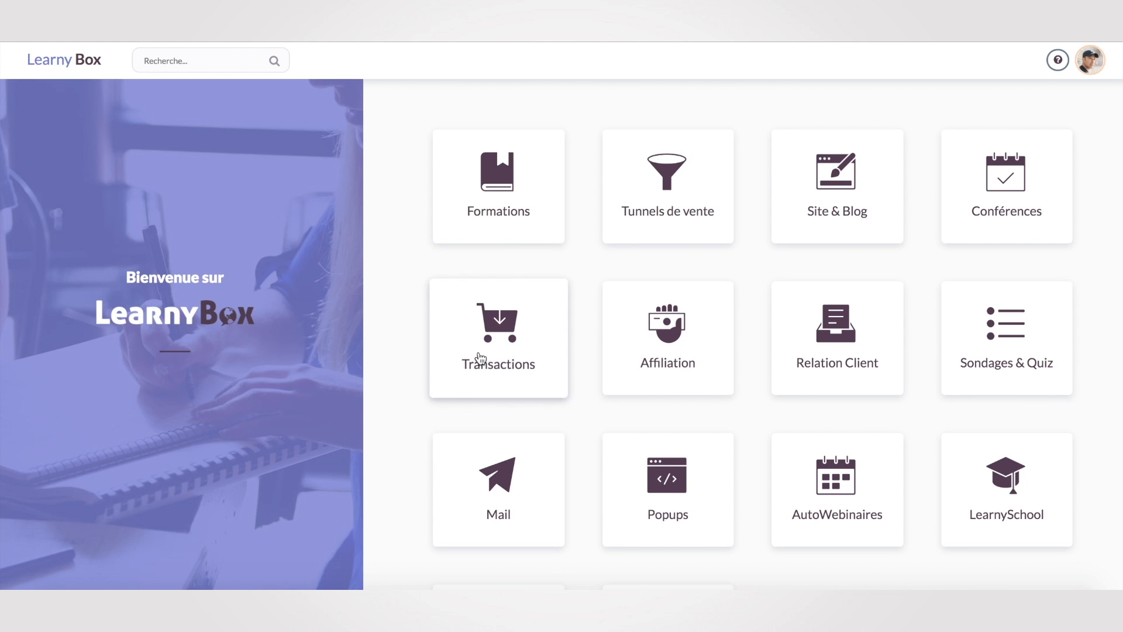
Open the Transactions app and go to the Comptes LearnyPay page.
click(508, 356)
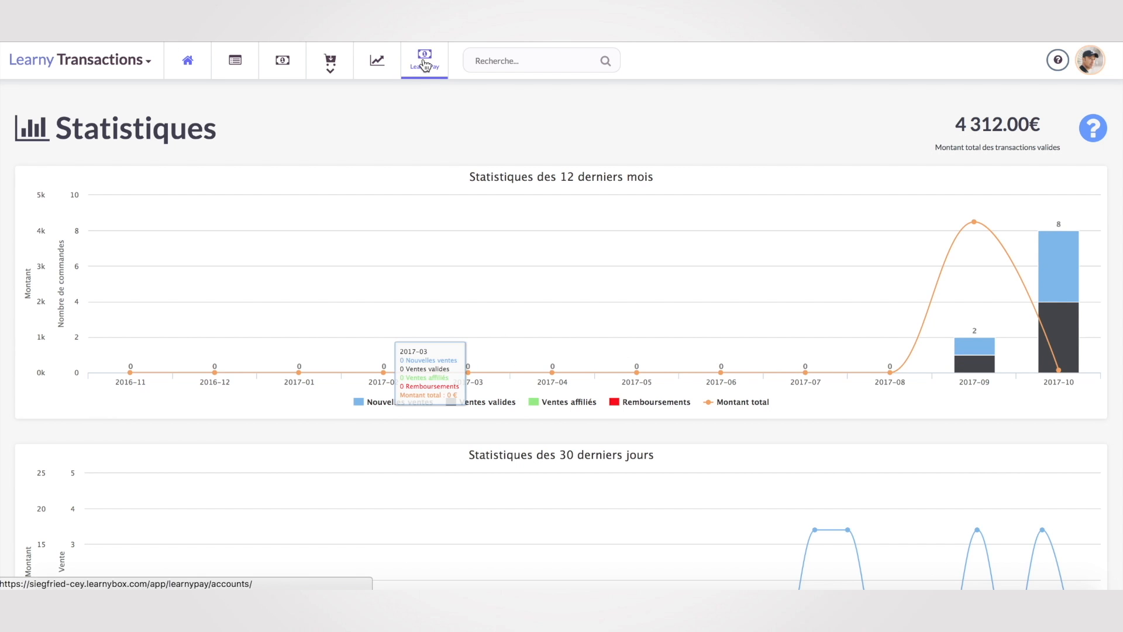
click(424, 62)
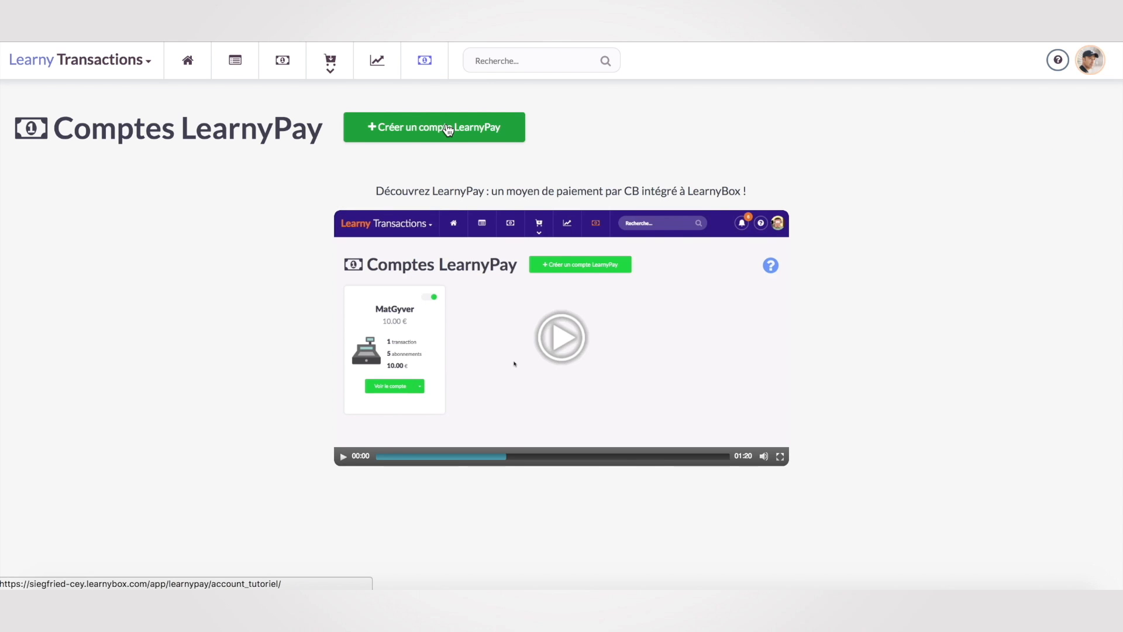
Start a LearnyPay account and enter the holder's last name, first name and contact details.
click(448, 129)
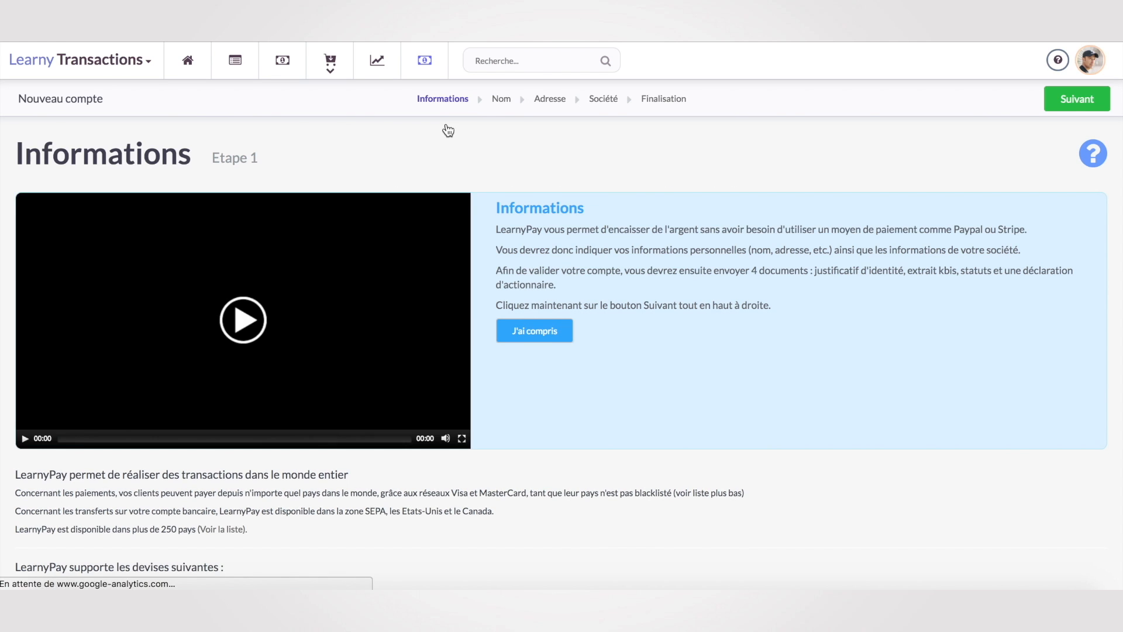
click(1076, 98)
scroll(261, 486, down, 3)
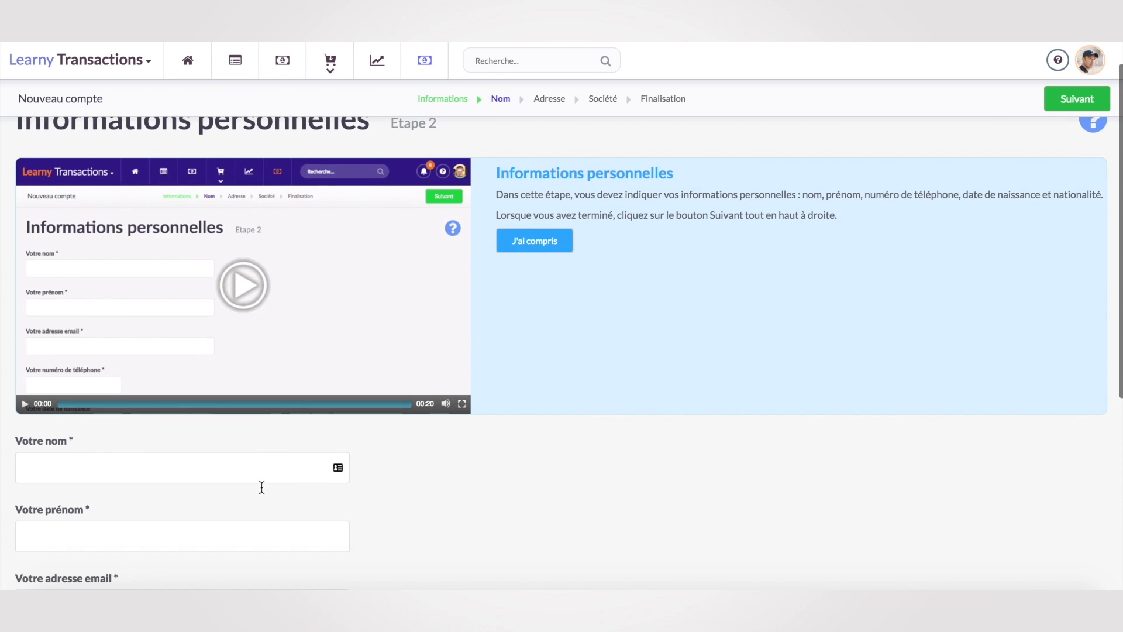
click(182, 406)
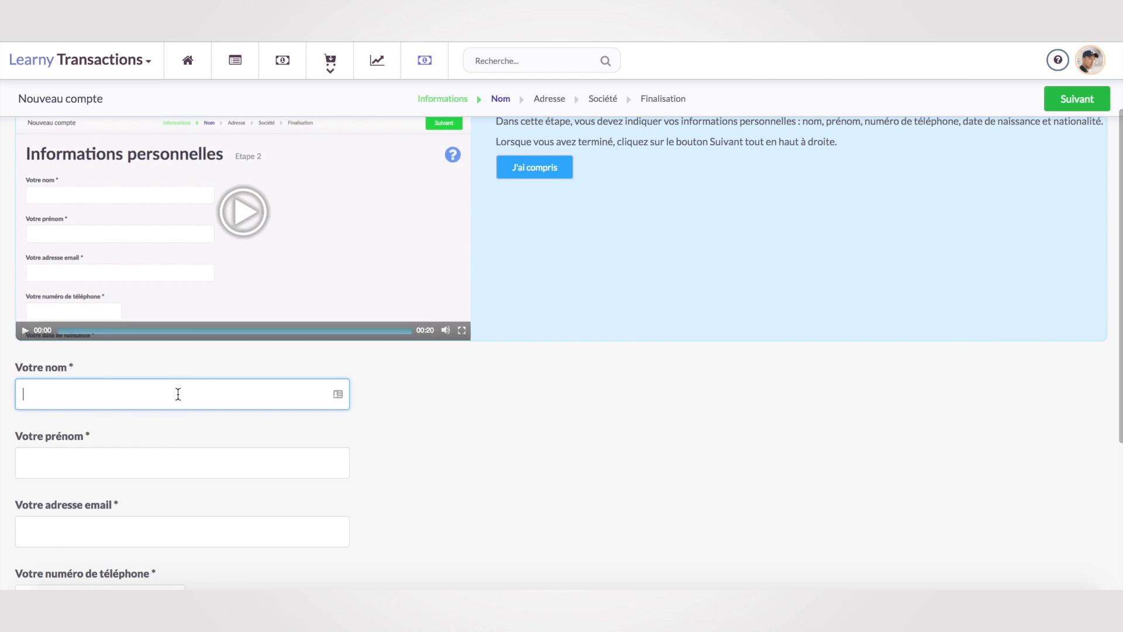
key(Tab)
key(Tab)
text(con)
Enter the account holder's birth date.
click(117, 510)
click(131, 493)
click(246, 524)
scroll(245, 524, down, 2)
click(116, 424)
click(92, 525)
click(157, 425)
click(146, 360)
click(352, 460)
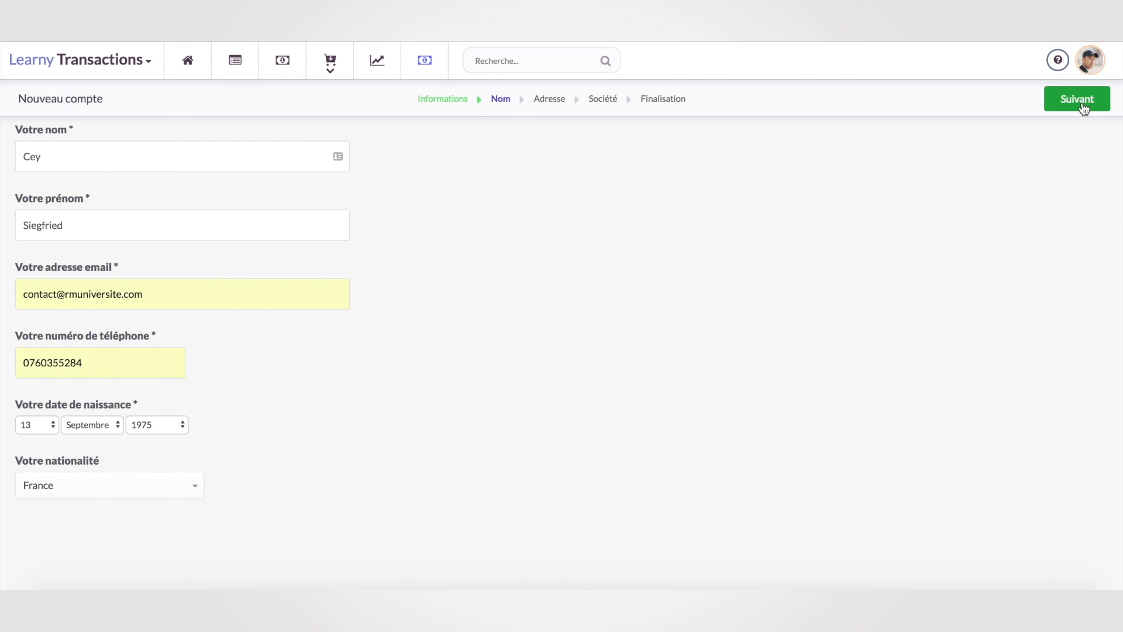
Paste in the holder's postal address.
click(1082, 104)
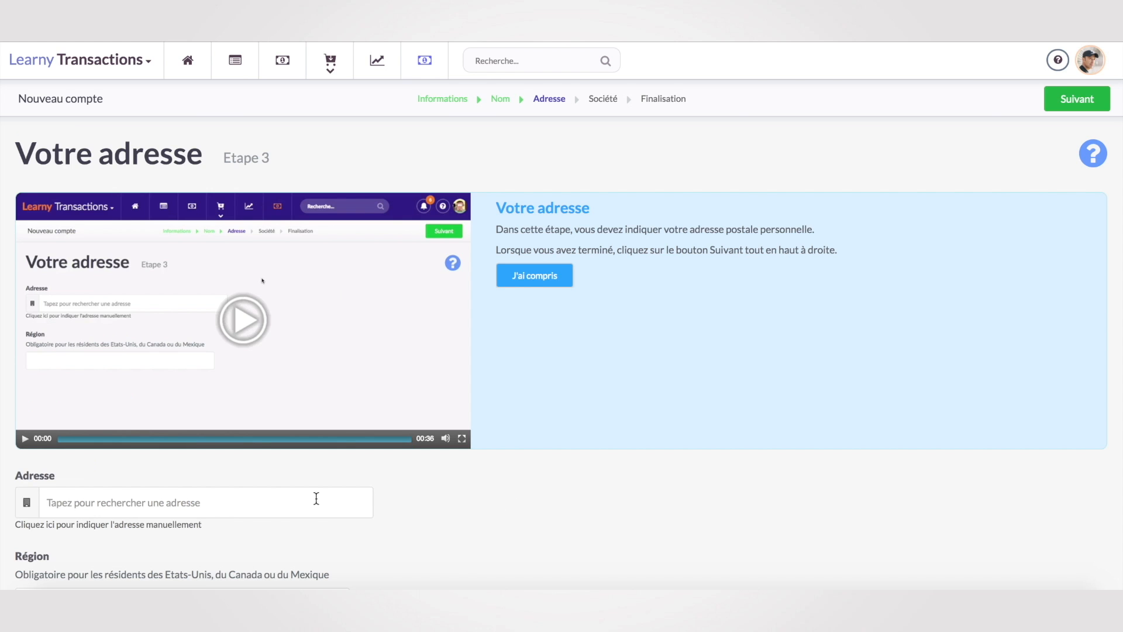
click(169, 501)
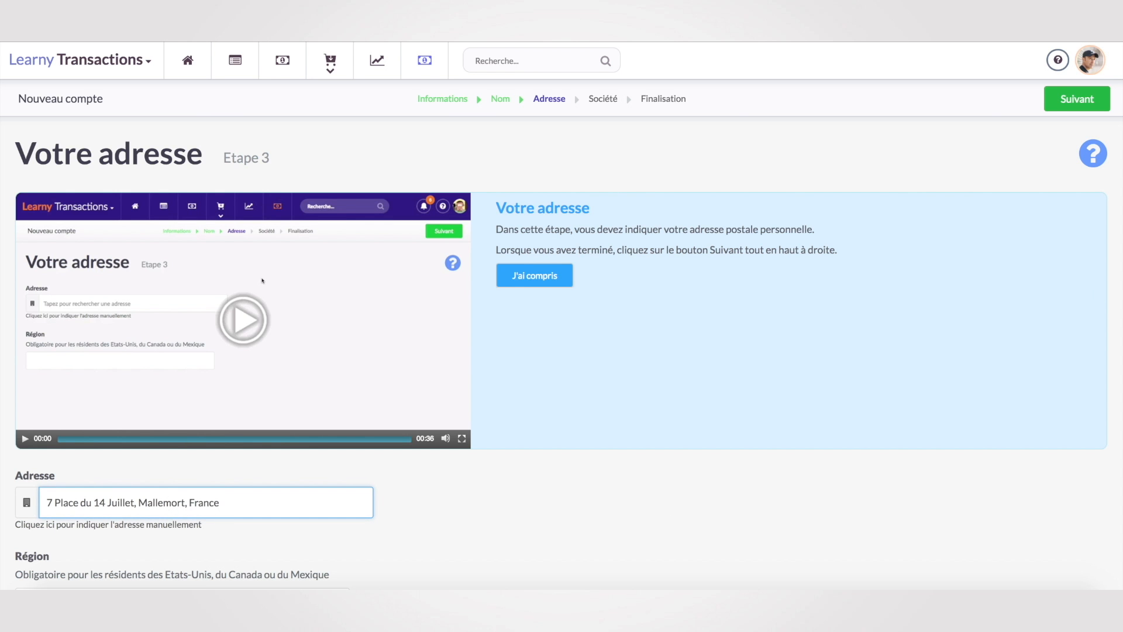
click(1060, 102)
Set the company type to Auto-entrepreneur, name the company 'RMUnivers', and create the account.
scroll(321, 504, down, 3)
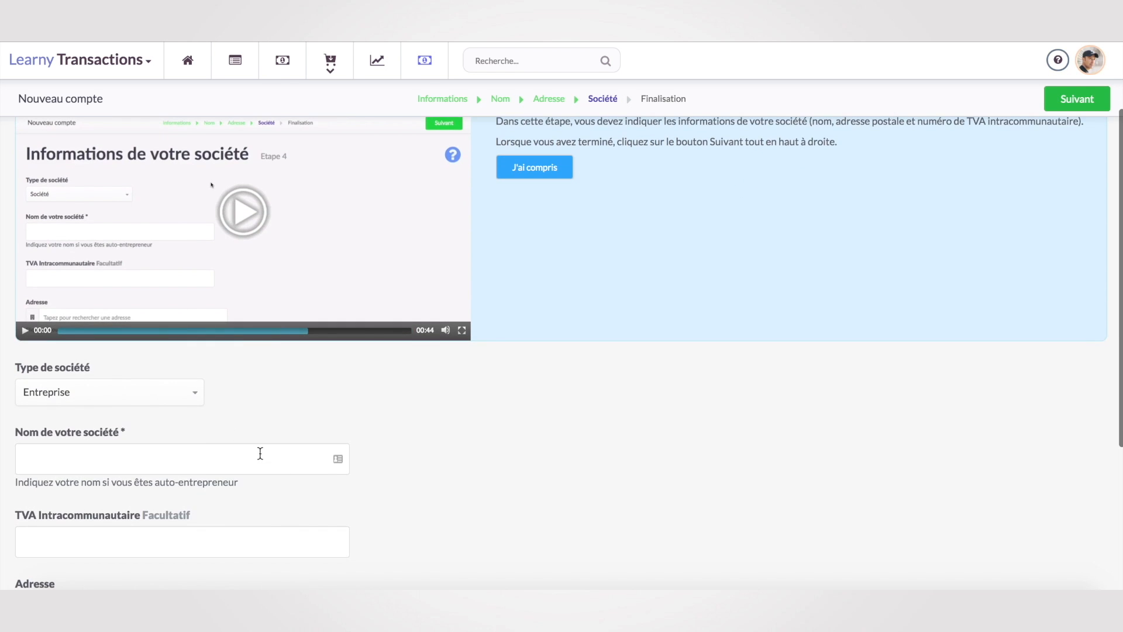
click(190, 395)
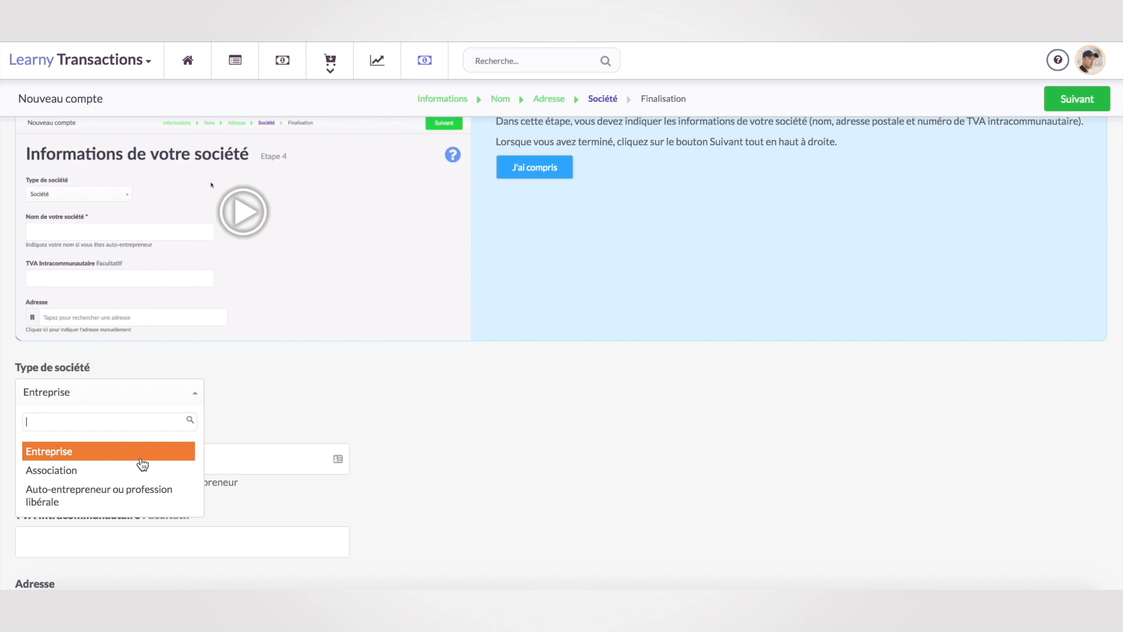
click(142, 494)
click(117, 459)
text(RMUnivers)
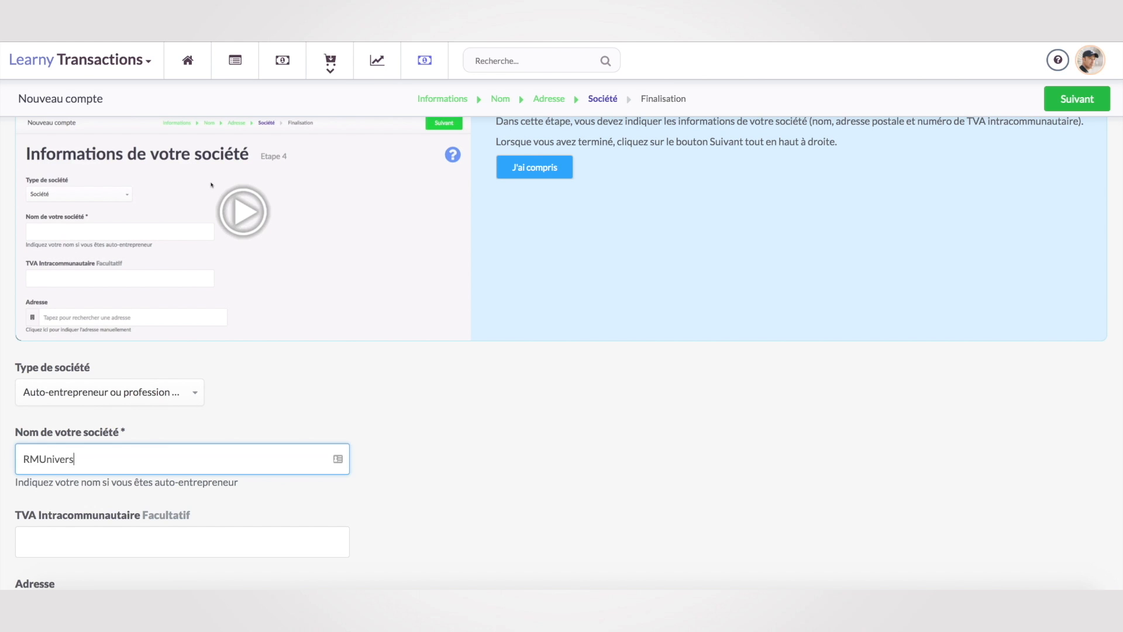
click(534, 167)
click(1065, 103)
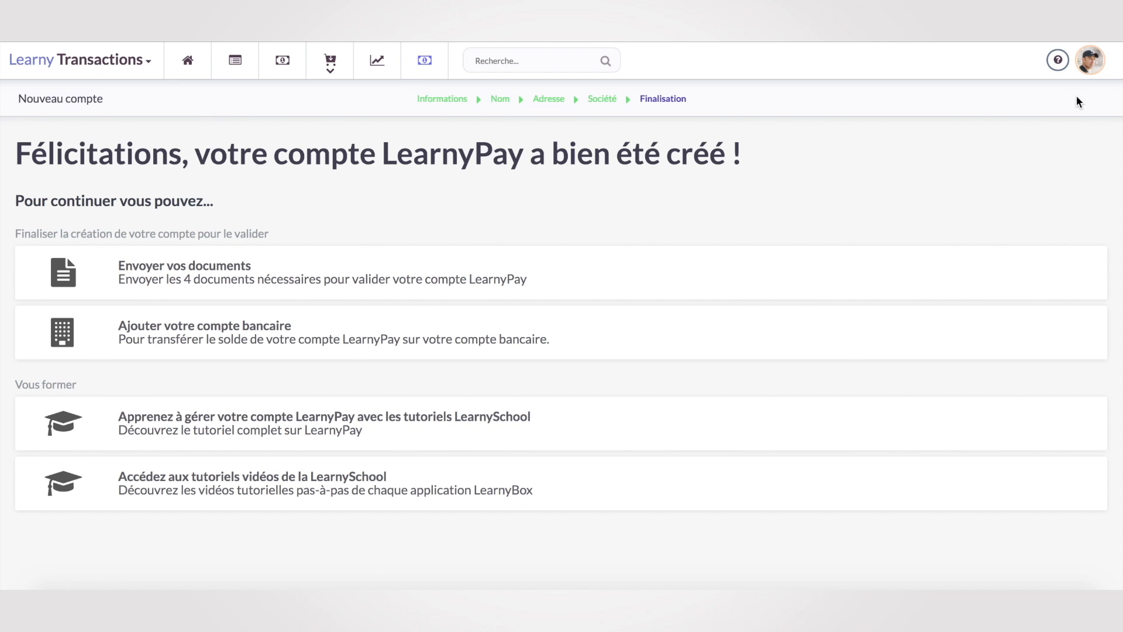
Register a bank account named CEPAC, entering its IBAN and BIC, and validate it.
click(269, 339)
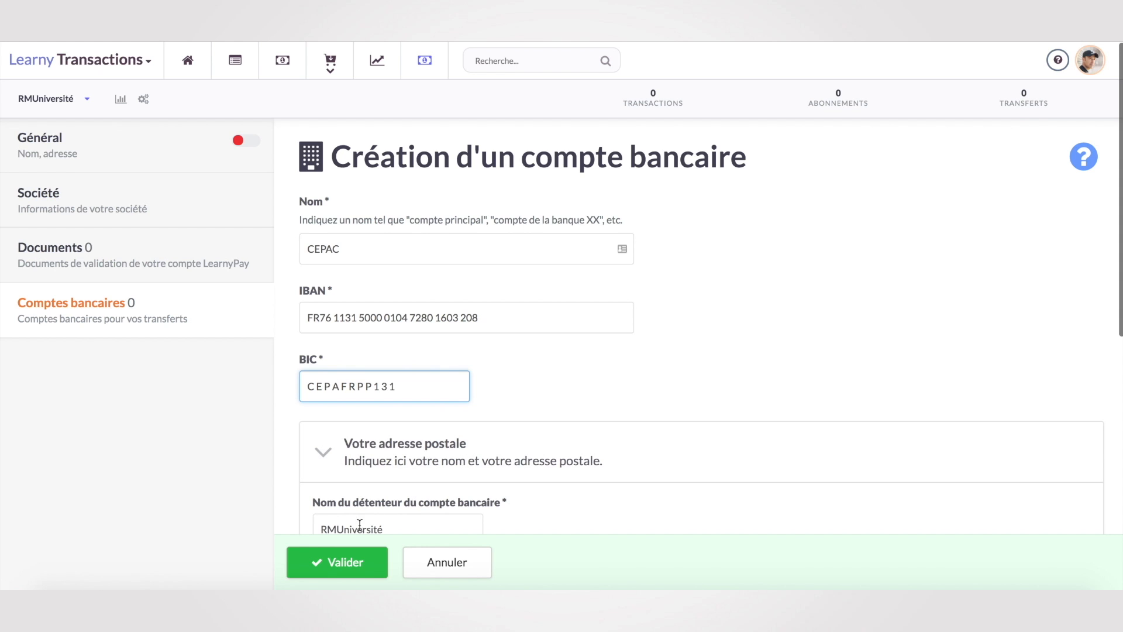
click(354, 565)
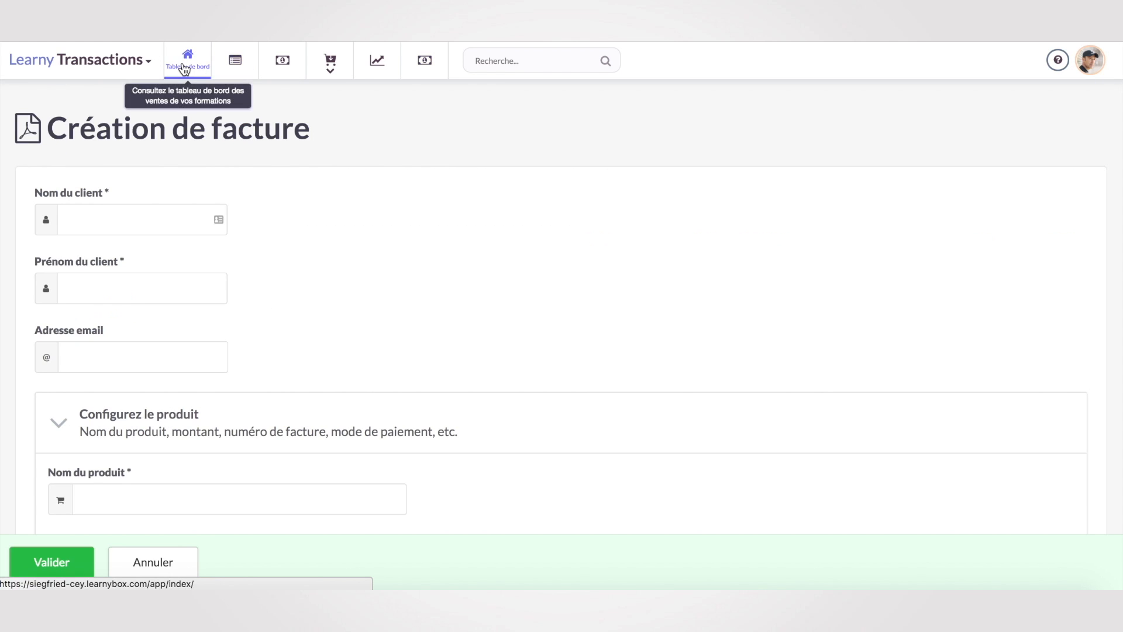
Open the invoice of the latest Rowing Secret transaction from the sales dashboard.
click(188, 62)
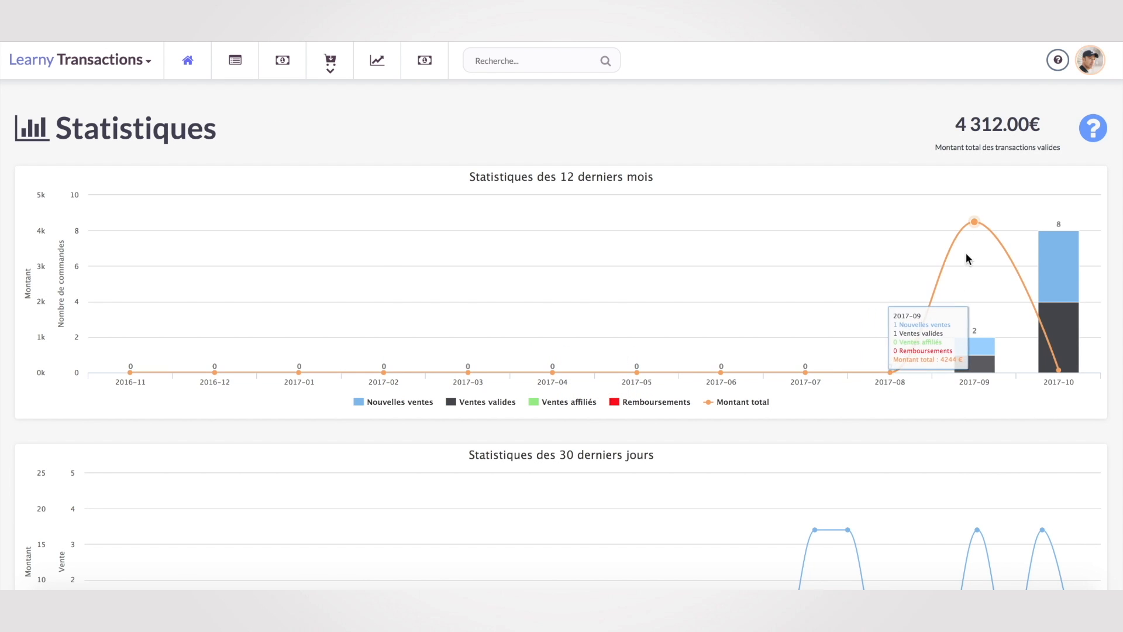
scroll(848, 416, down, 5)
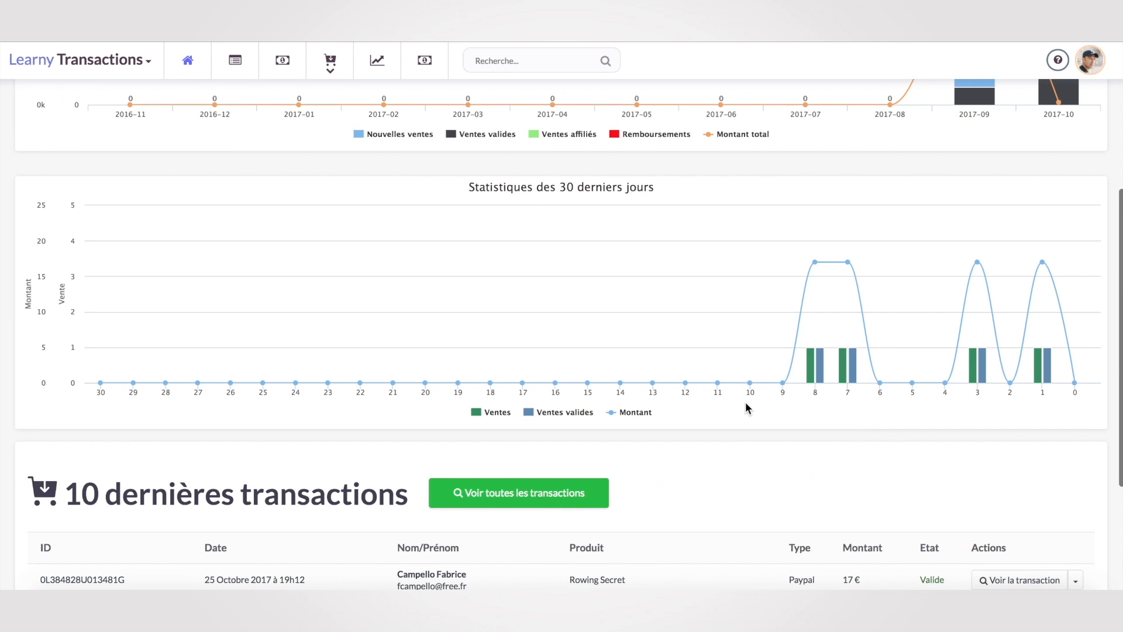
scroll(735, 442, down, 4)
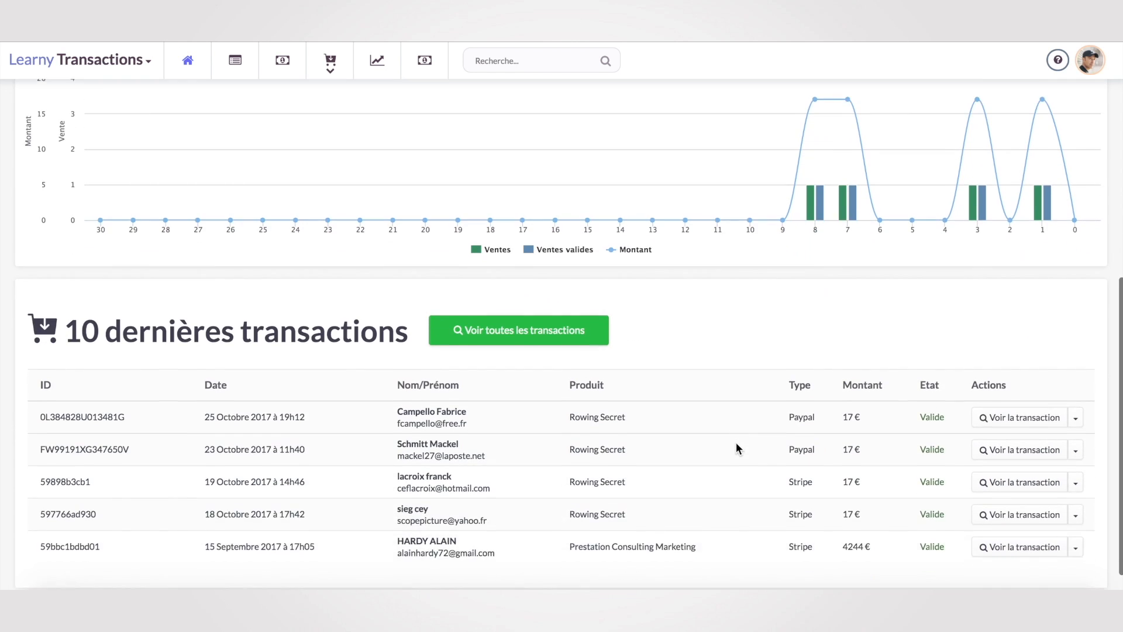
click(1027, 399)
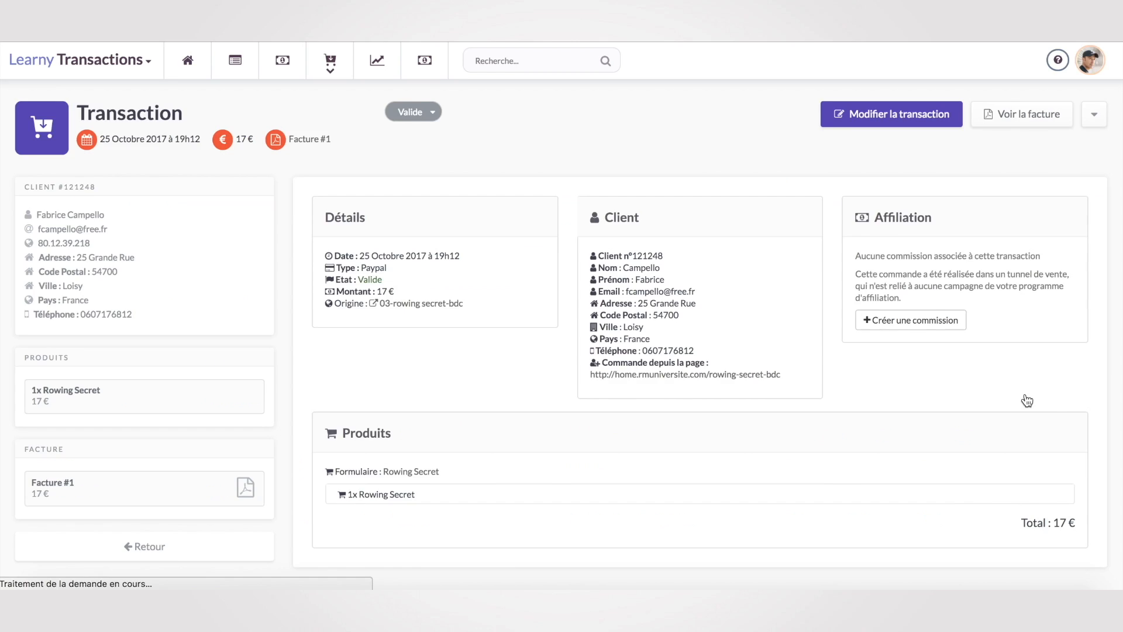
click(1006, 121)
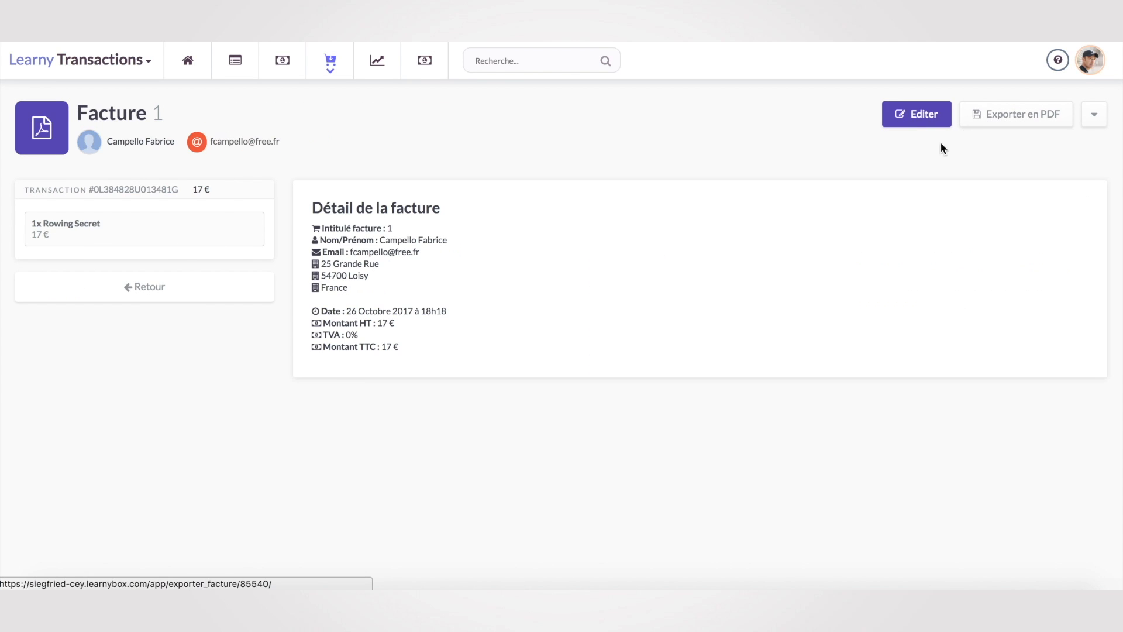
Validate invoice n°1 (Rowing Secret, 17 €) and export it as a PDF.
click(920, 127)
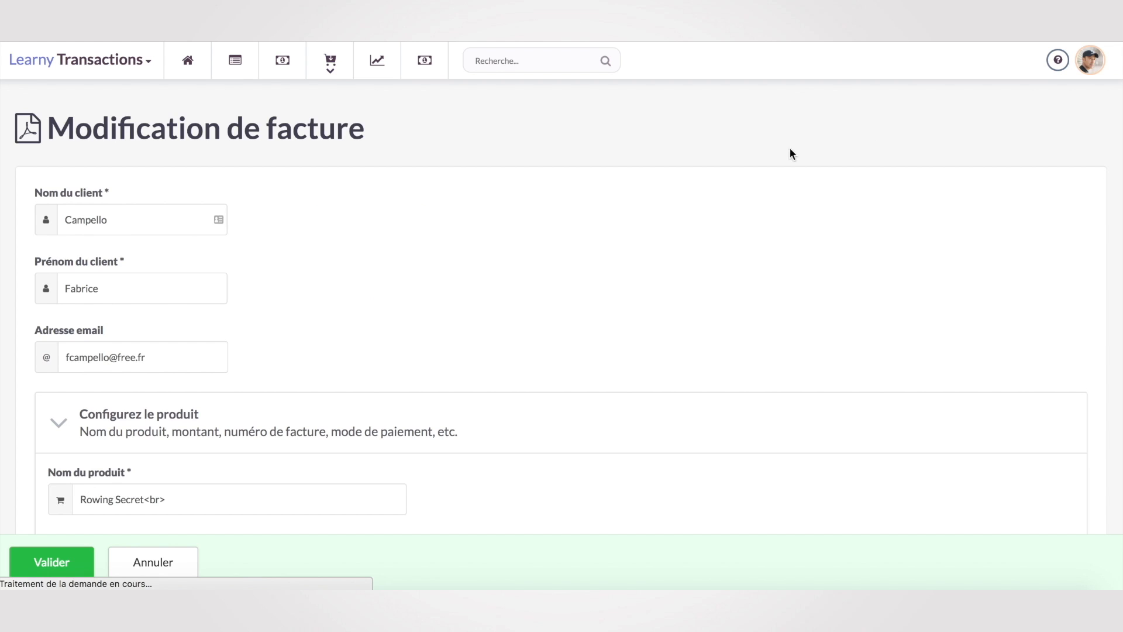
scroll(772, 334, down, 5)
scroll(769, 328, down, 8)
scroll(769, 328, up, 15)
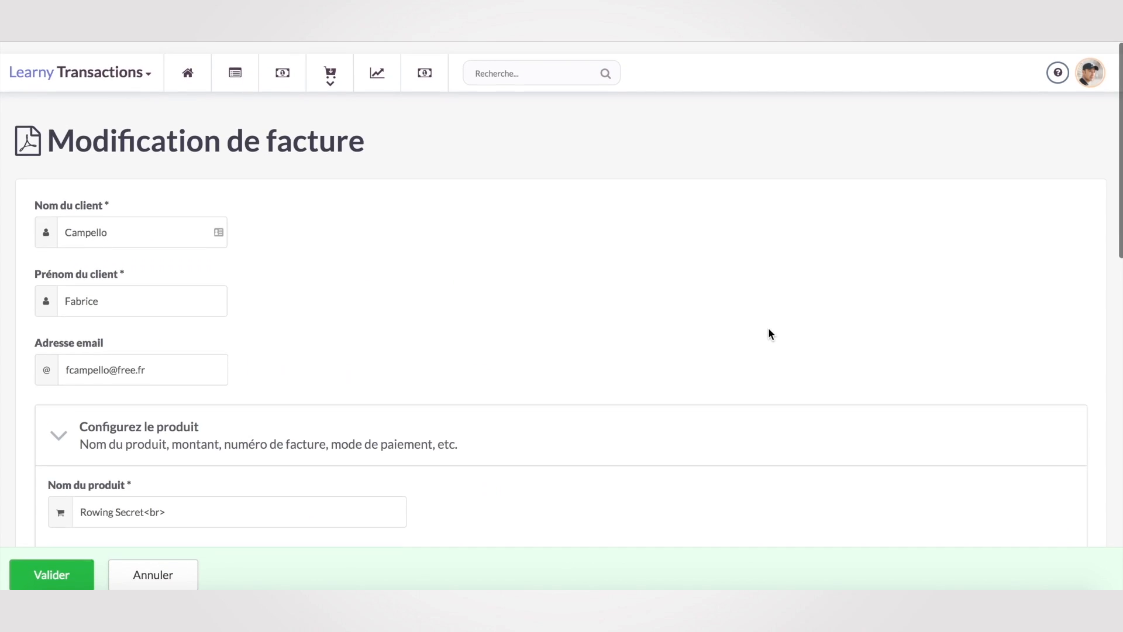
click(51, 562)
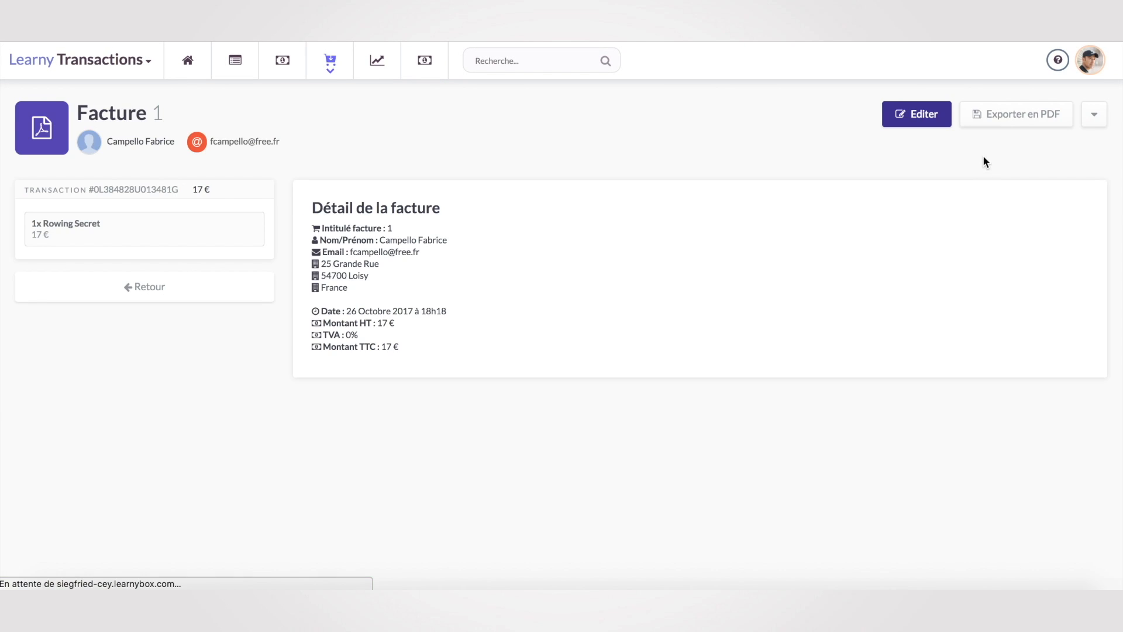
click(1028, 120)
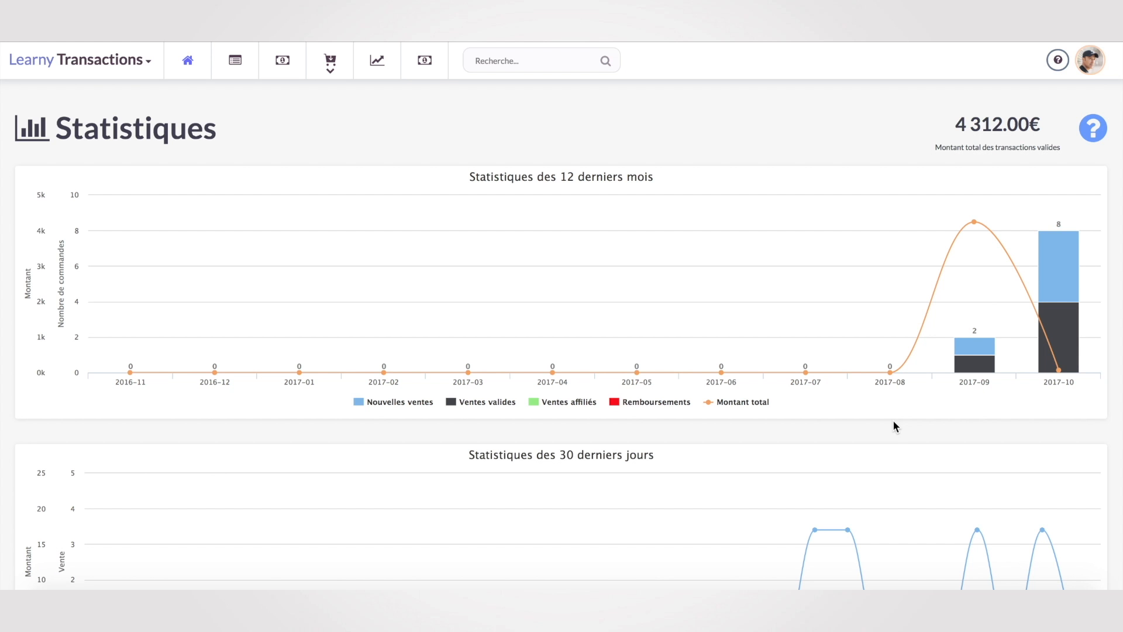
Start a new payment form from the Transactions app's payment forms list.
scroll(893, 440, down, 6)
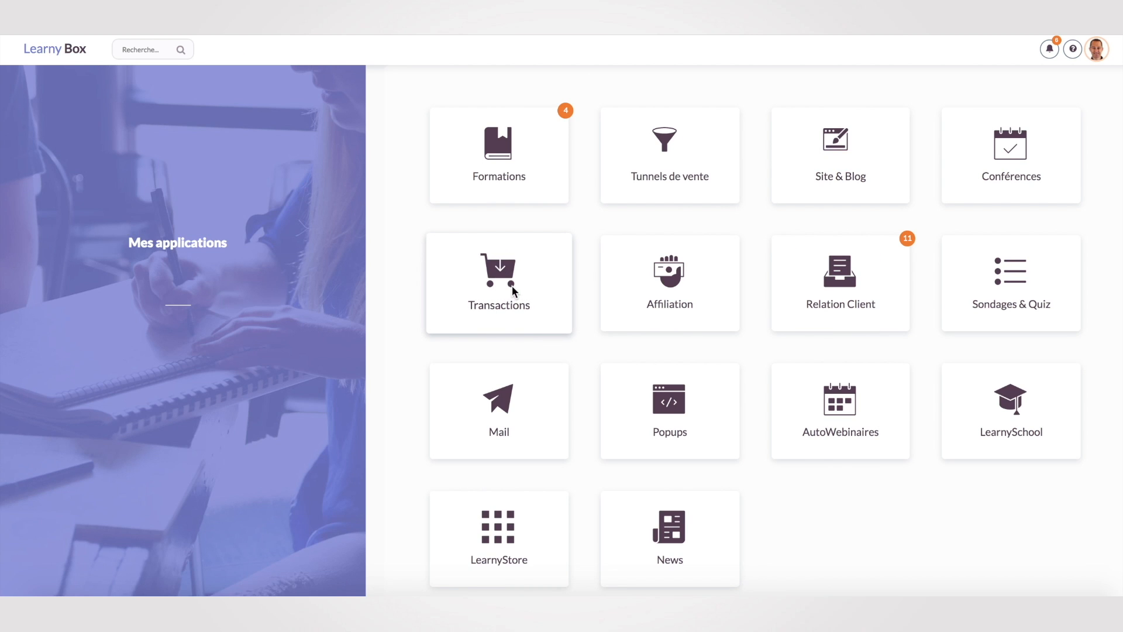
click(512, 285)
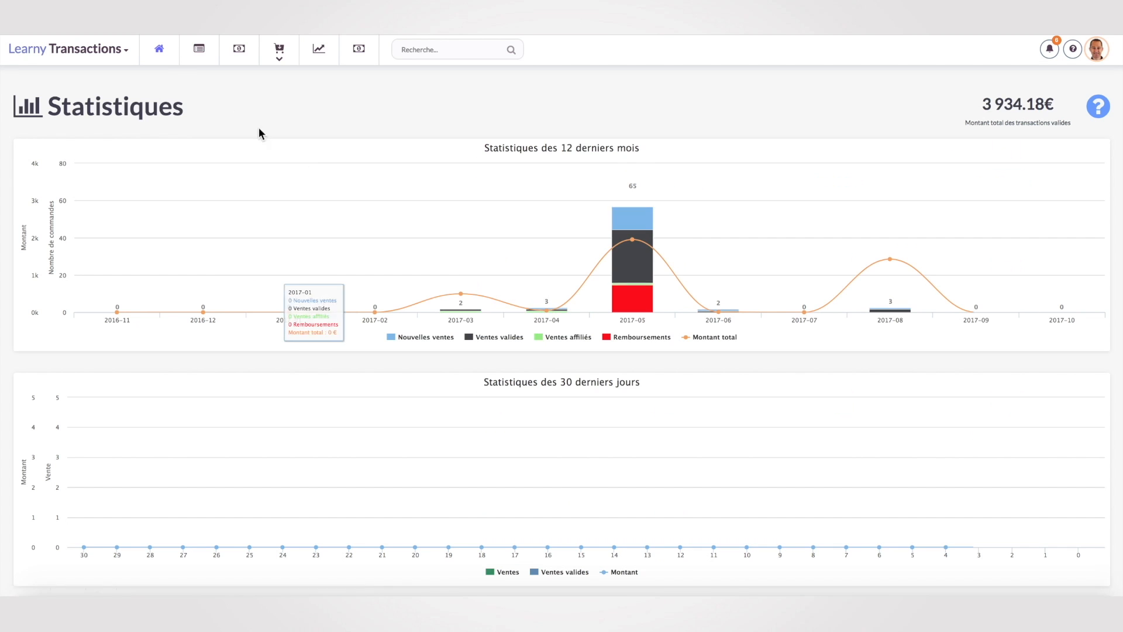
click(202, 54)
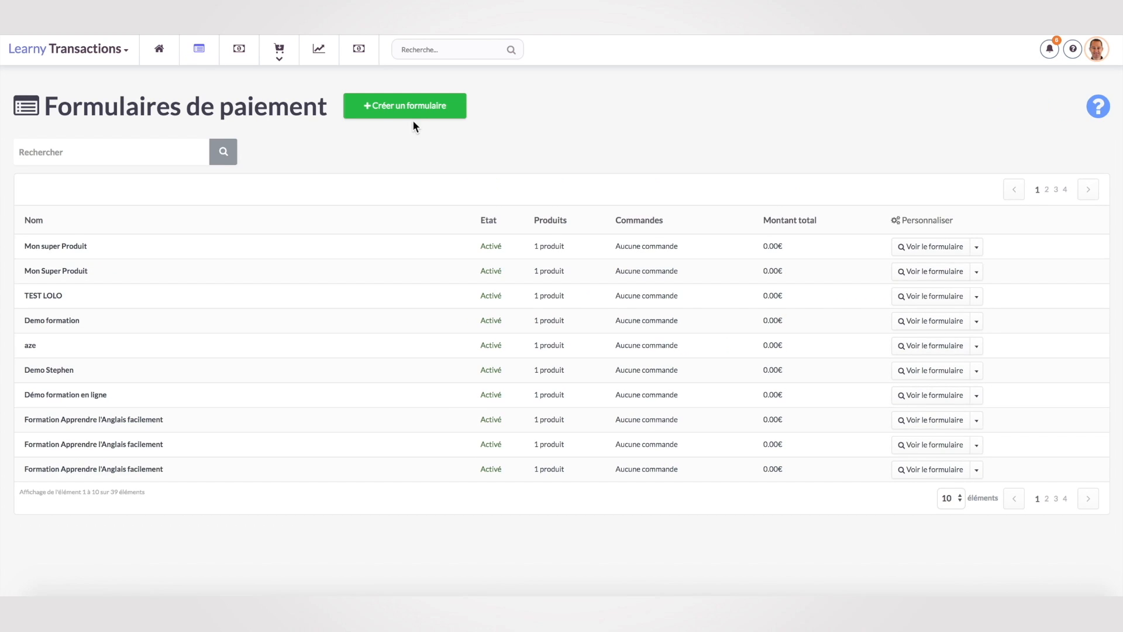
click(416, 110)
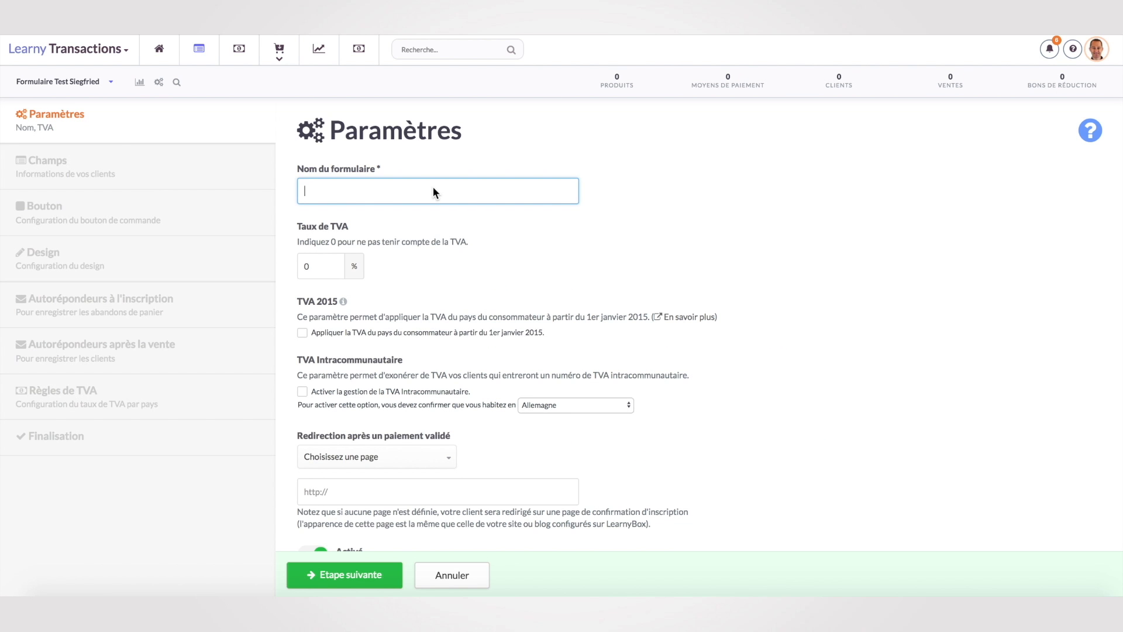
Name the form 'Mon super produit' with 20% VAT and the 2015 consumer-country rule, and save.
text(Mon super produi)
text(t)
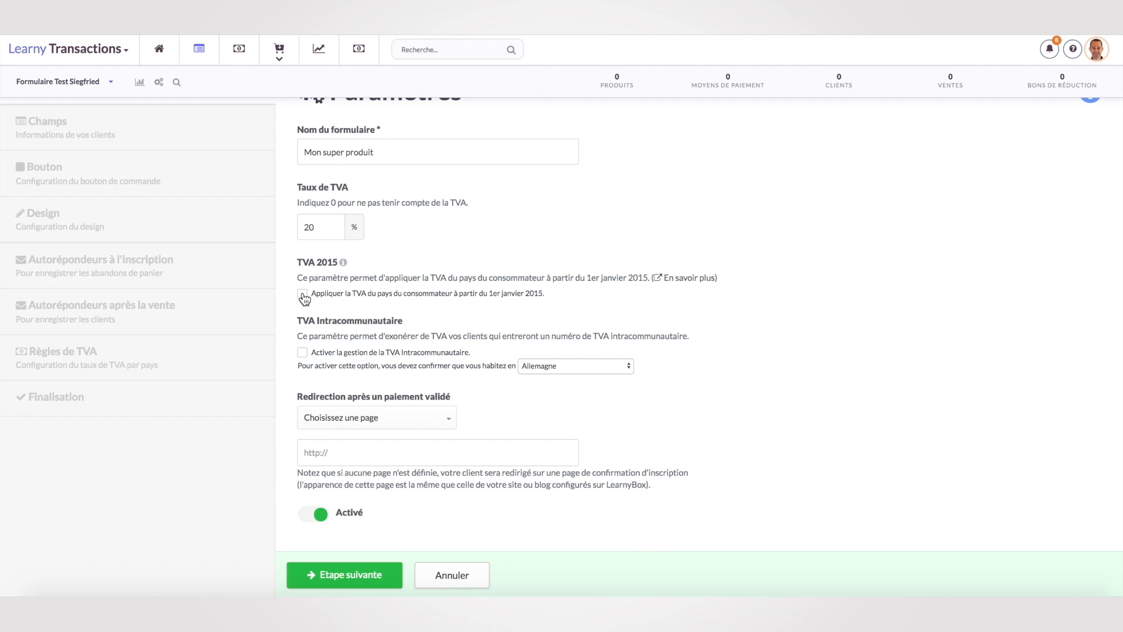
click(303, 294)
click(448, 411)
click(459, 409)
click(351, 454)
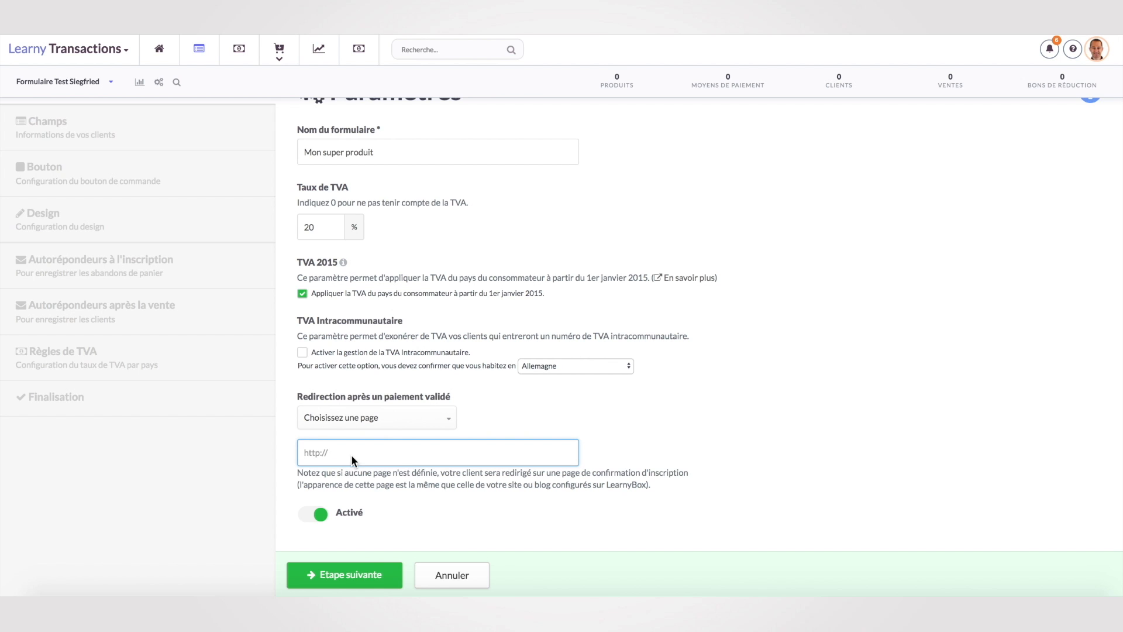
click(354, 575)
Accept the Champs, Bouton and Design steps unchanged to reach signup autoresponders.
scroll(596, 493, down, 10)
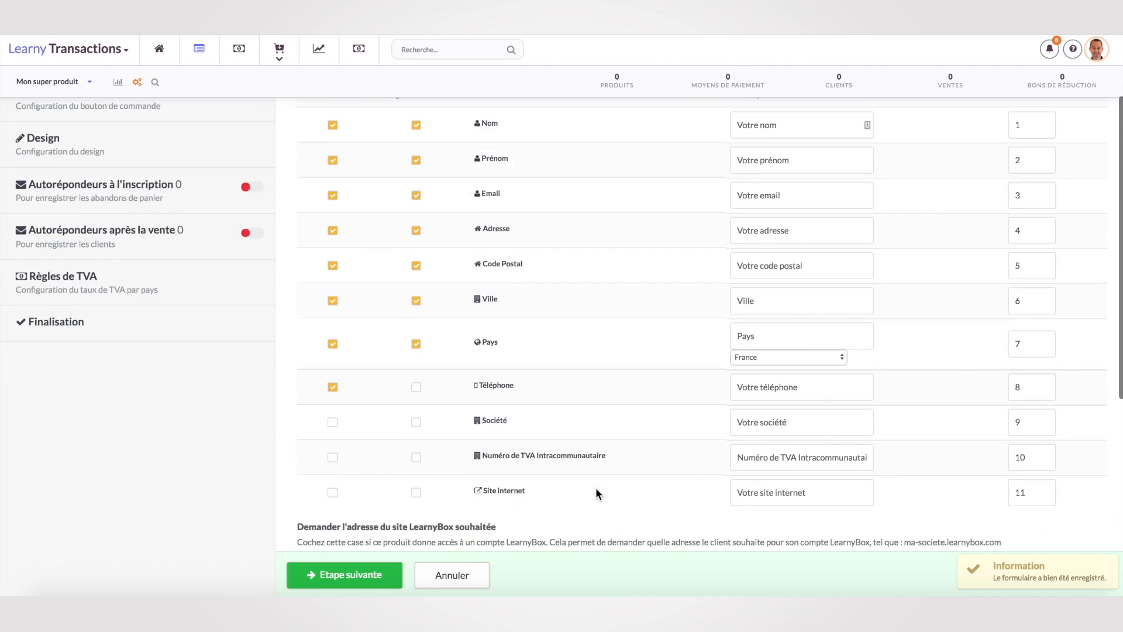
scroll(595, 494, up, 7)
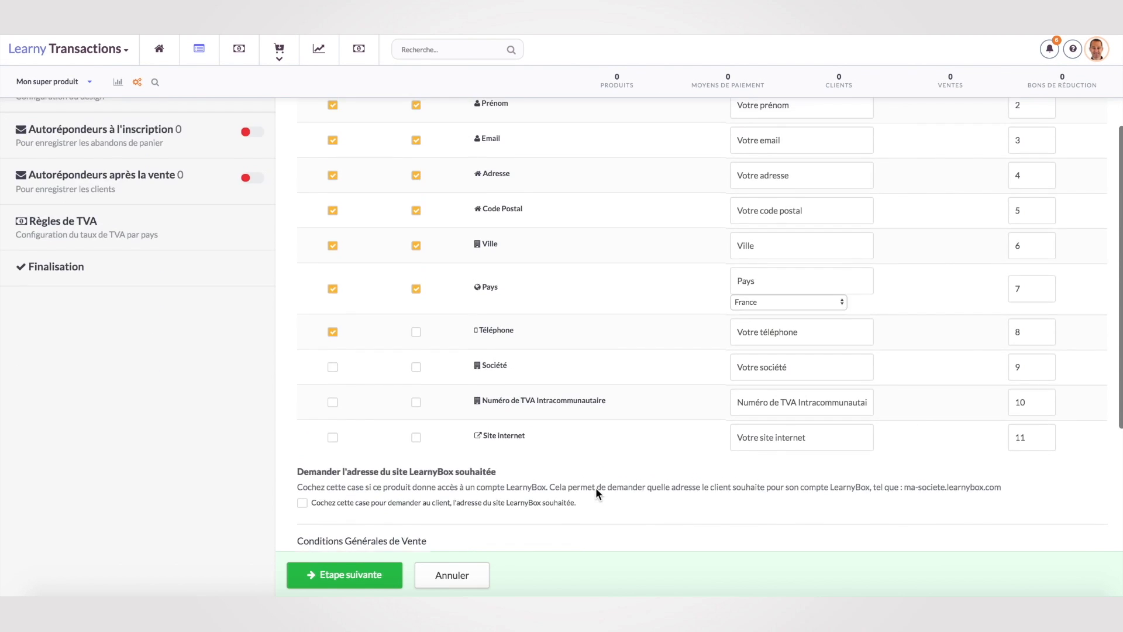
click(361, 574)
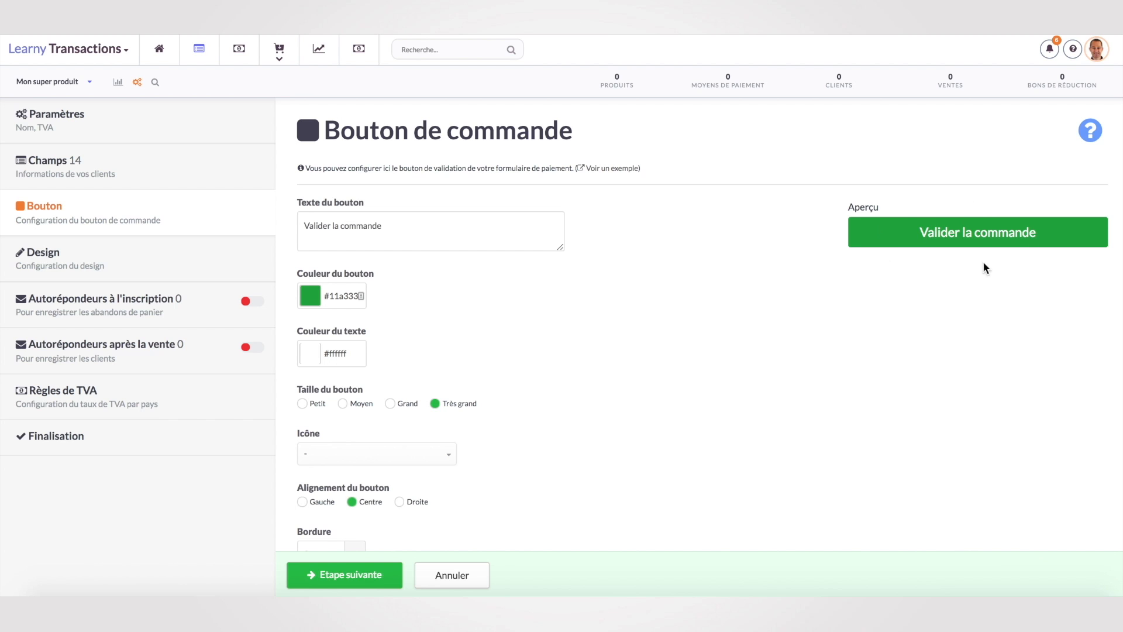
click(354, 576)
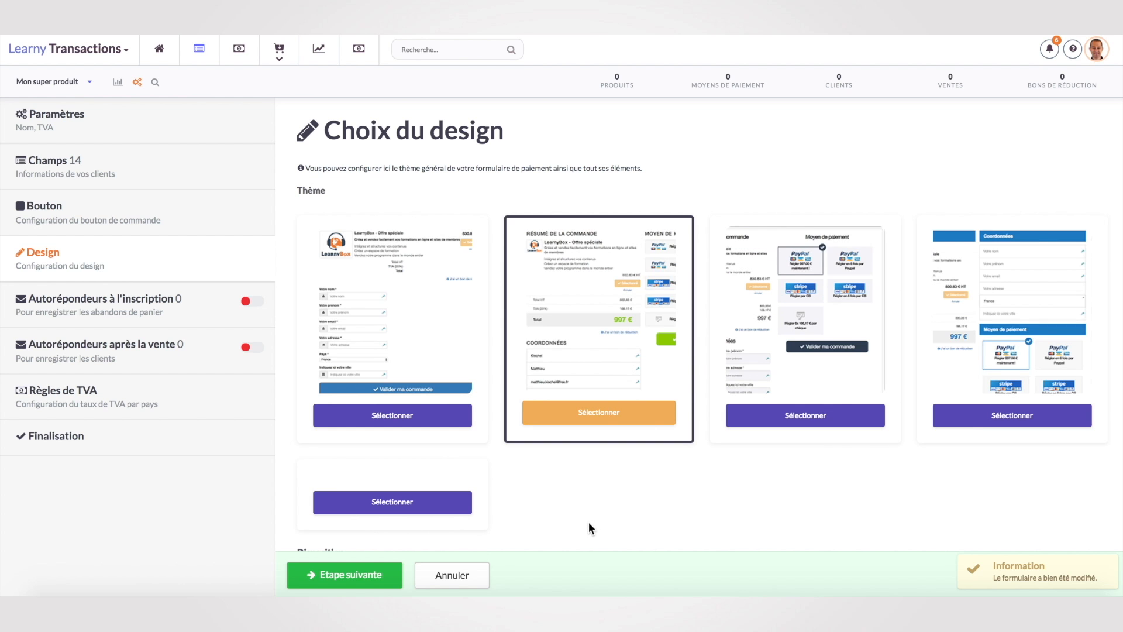
click(353, 576)
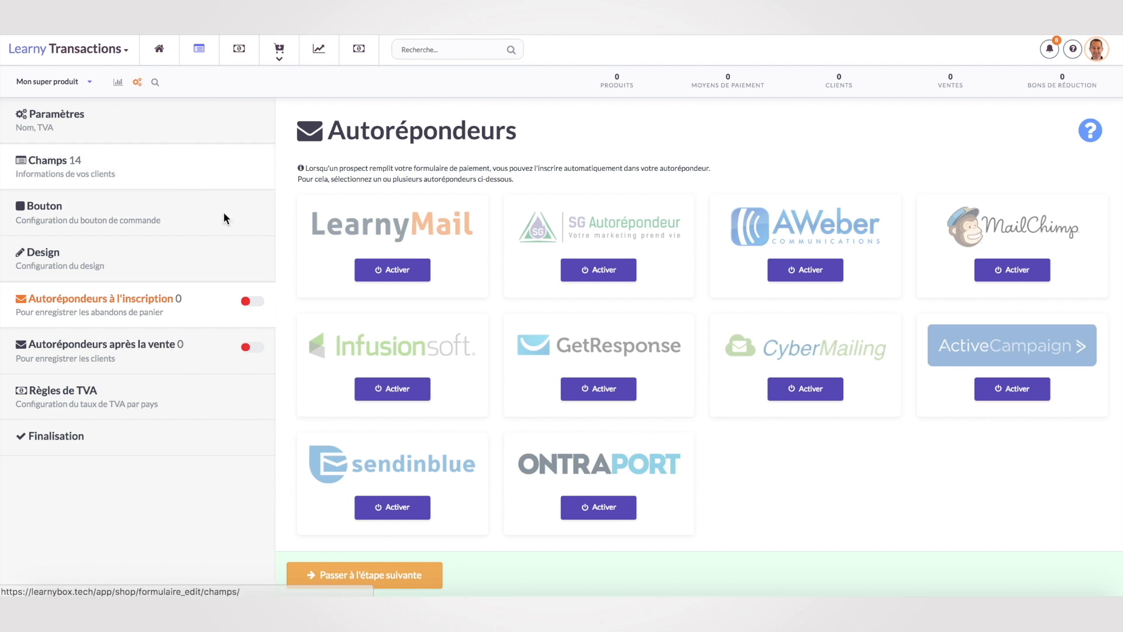
Enable LearnyMail and add the test sequence as the signup autoresponder, then save.
click(415, 273)
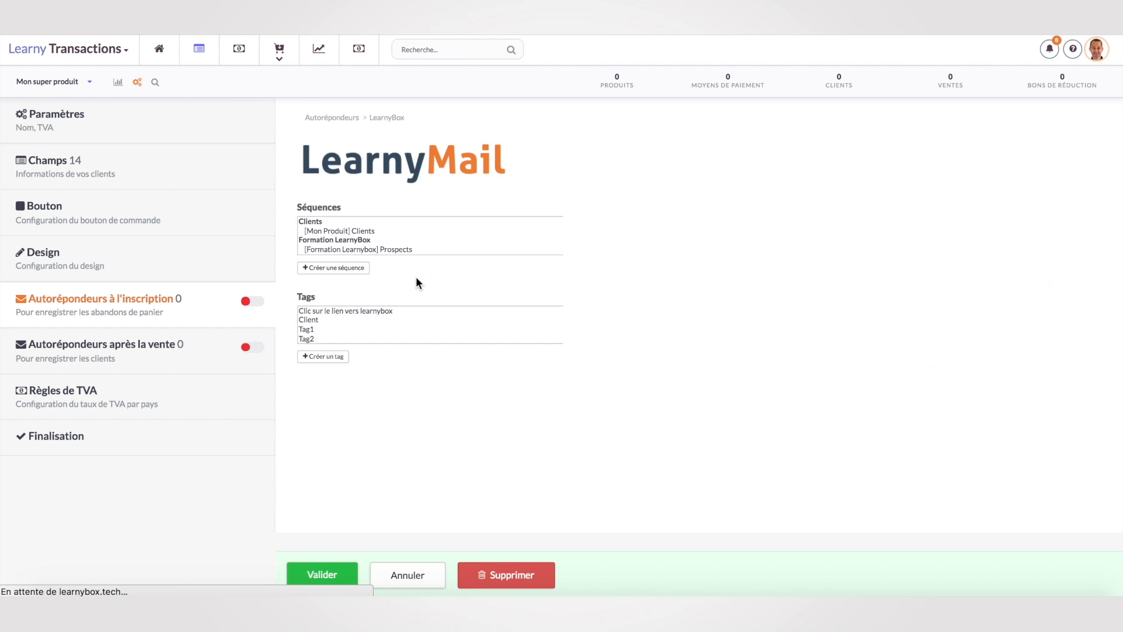
click(346, 228)
scroll(380, 293, down, 5)
scroll(380, 292, down, 5)
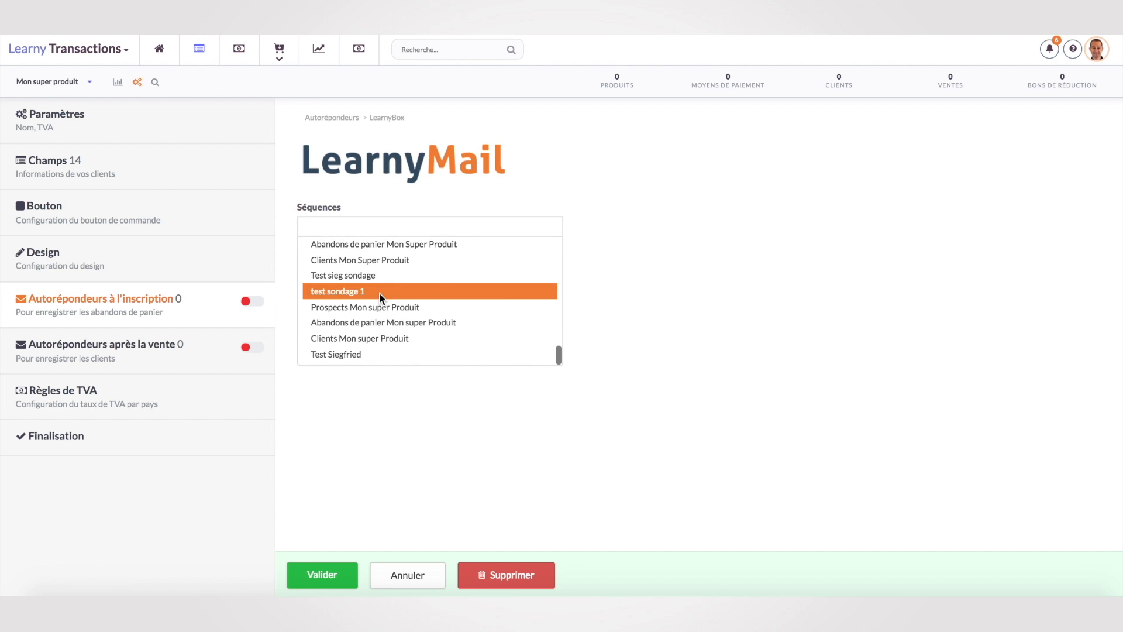
click(360, 351)
click(333, 573)
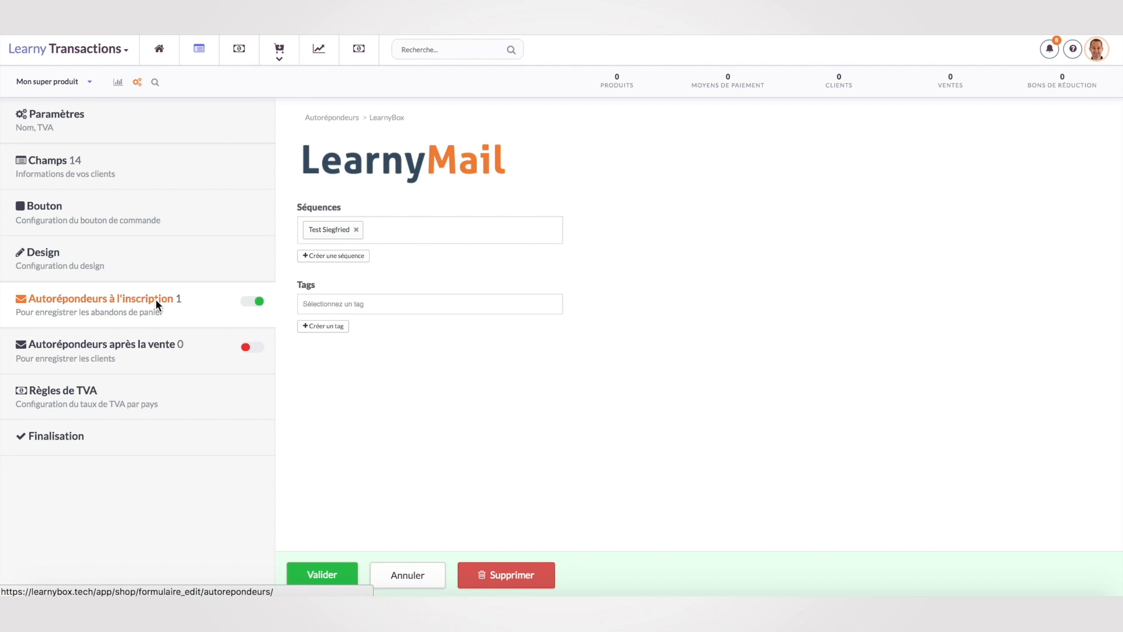
click(106, 345)
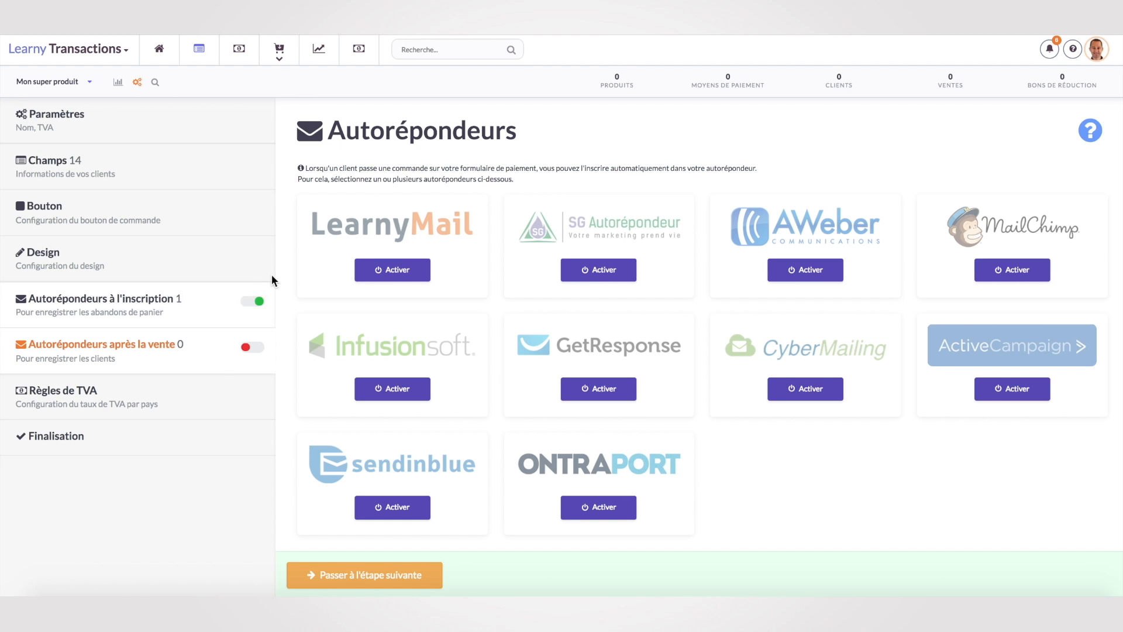
Enable LearnyMail and add the test sequence as the after-sale autoresponder for buyers.
click(412, 272)
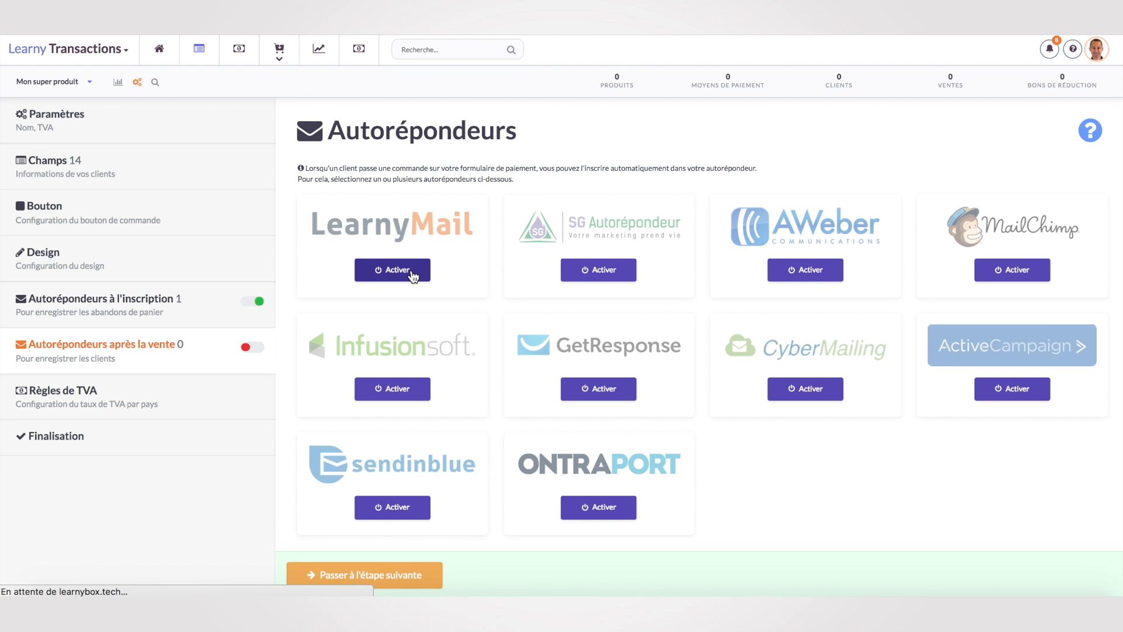
click(380, 225)
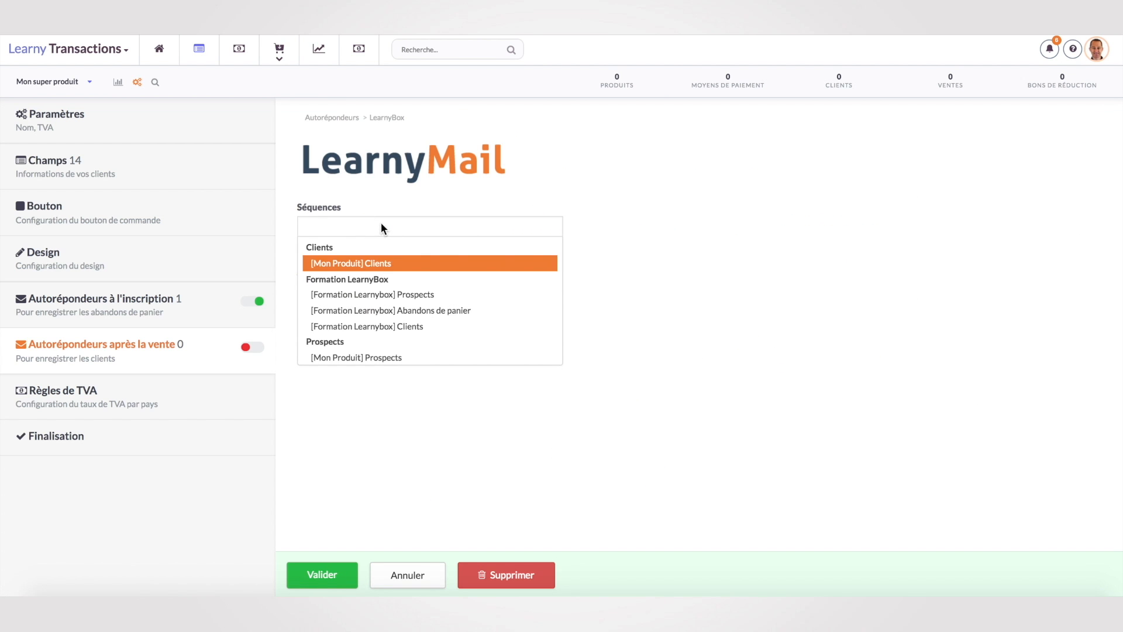
scroll(427, 323, down, 10)
scroll(392, 335, down, 5)
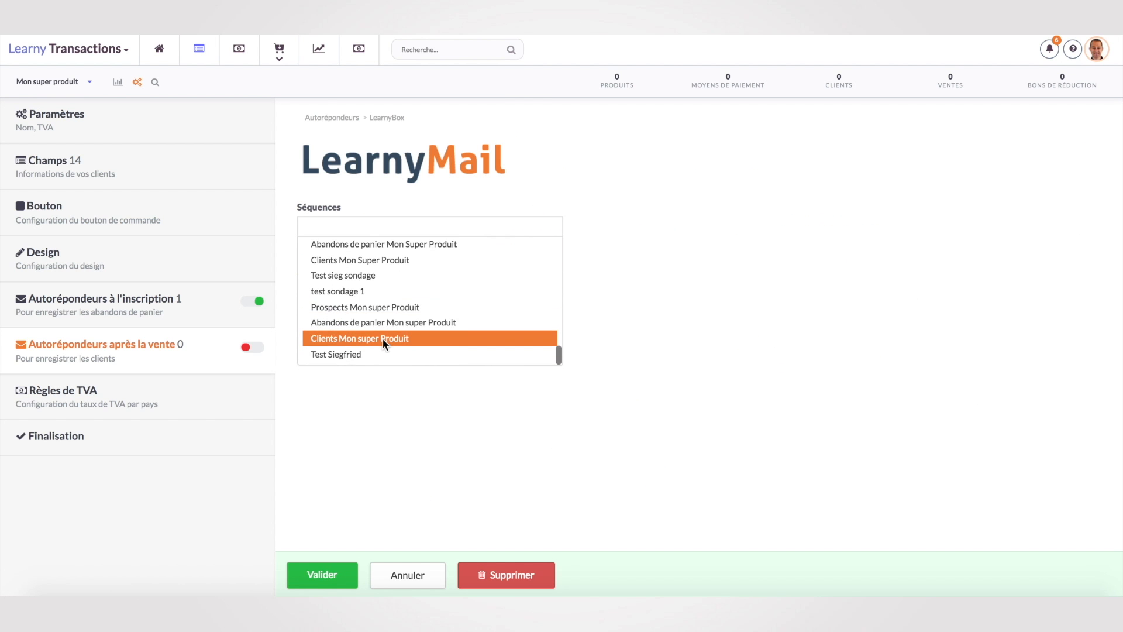
click(364, 348)
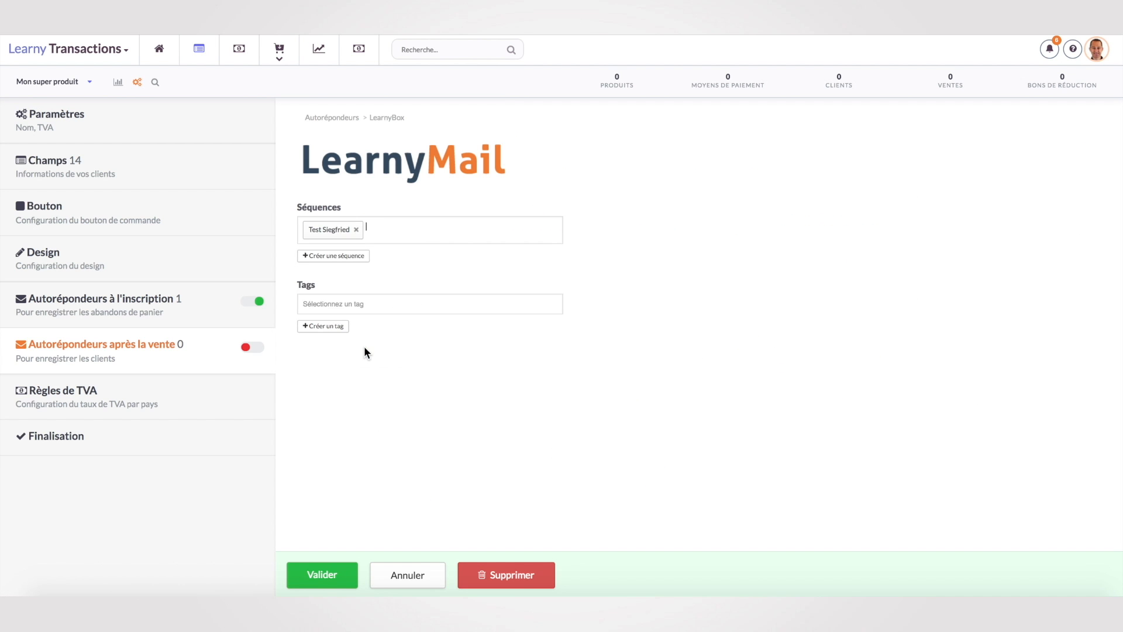
click(339, 574)
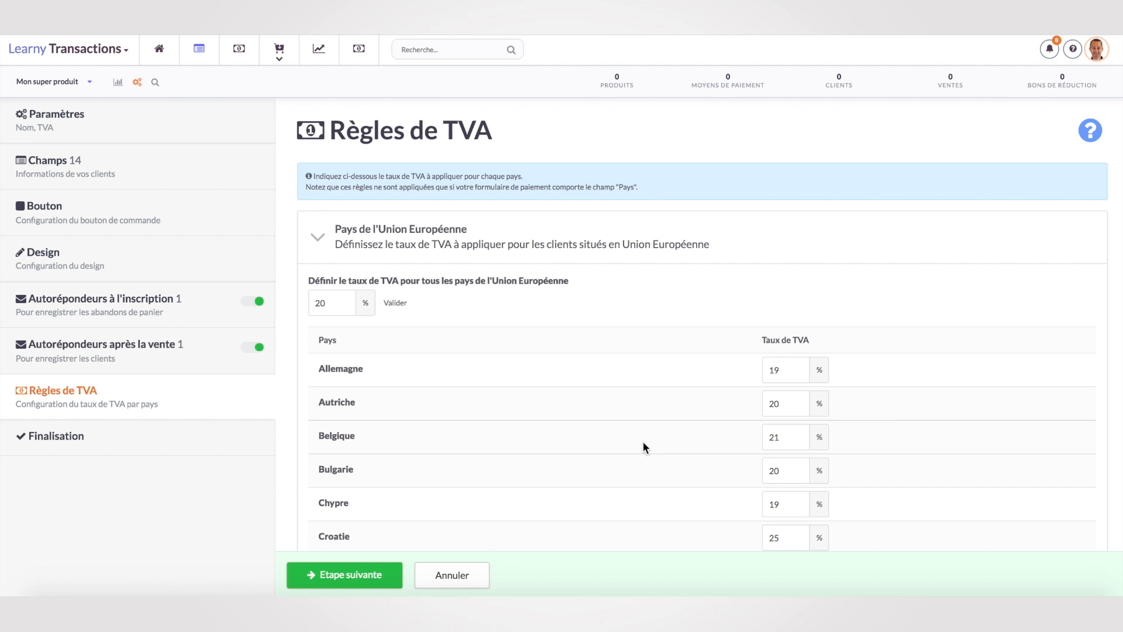
scroll(643, 444, down, 5)
scroll(634, 468, up, 5)
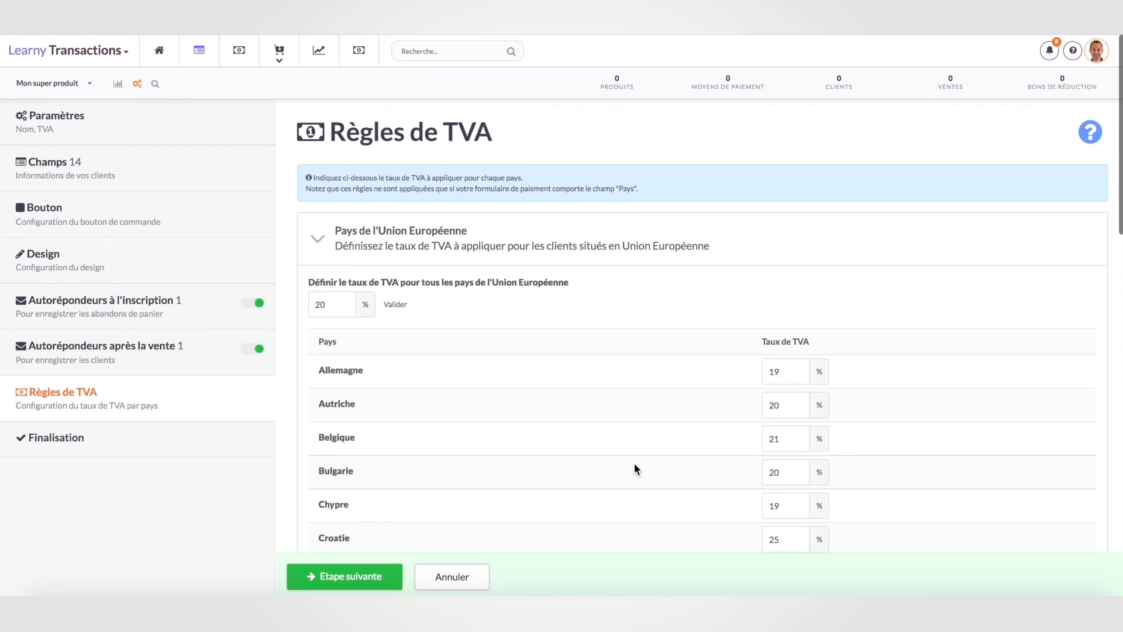
Finalise the payment form and start adding a new product to it.
click(56, 435)
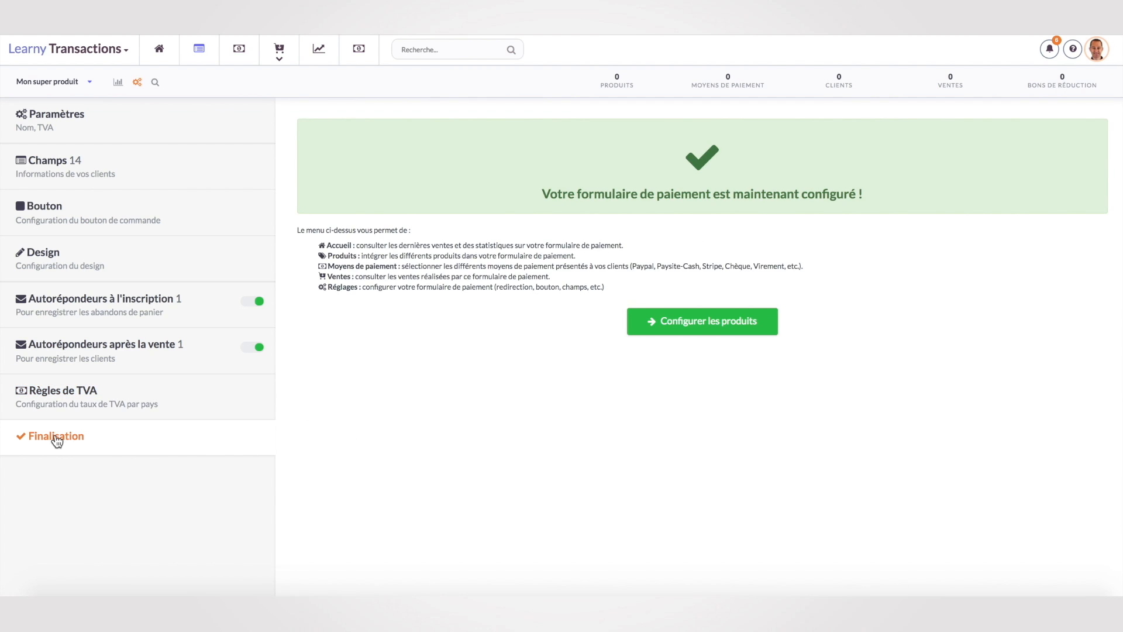
click(708, 325)
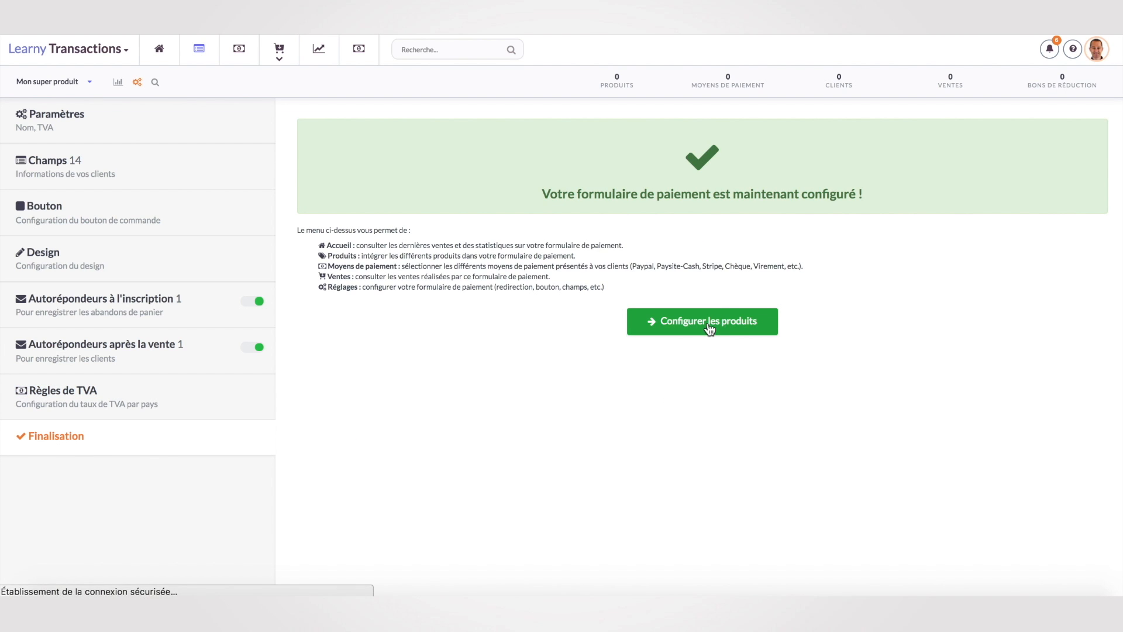
click(221, 142)
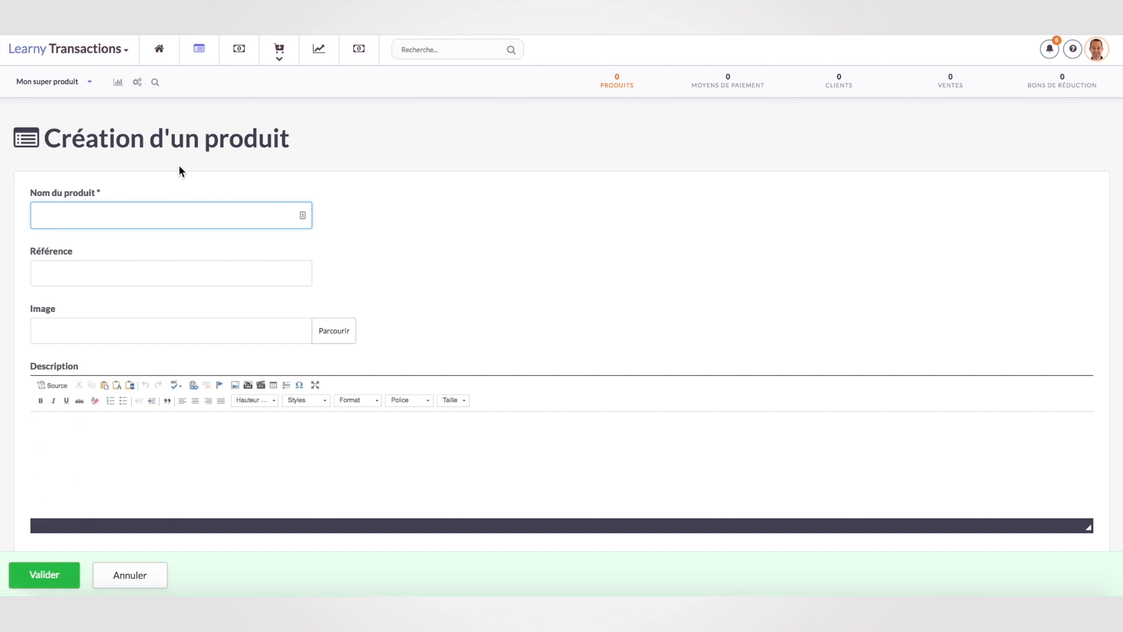
Save product 'Mon super produit' at 47 € before tax, 56,4 € with 20% VAT.
text(Mon s)
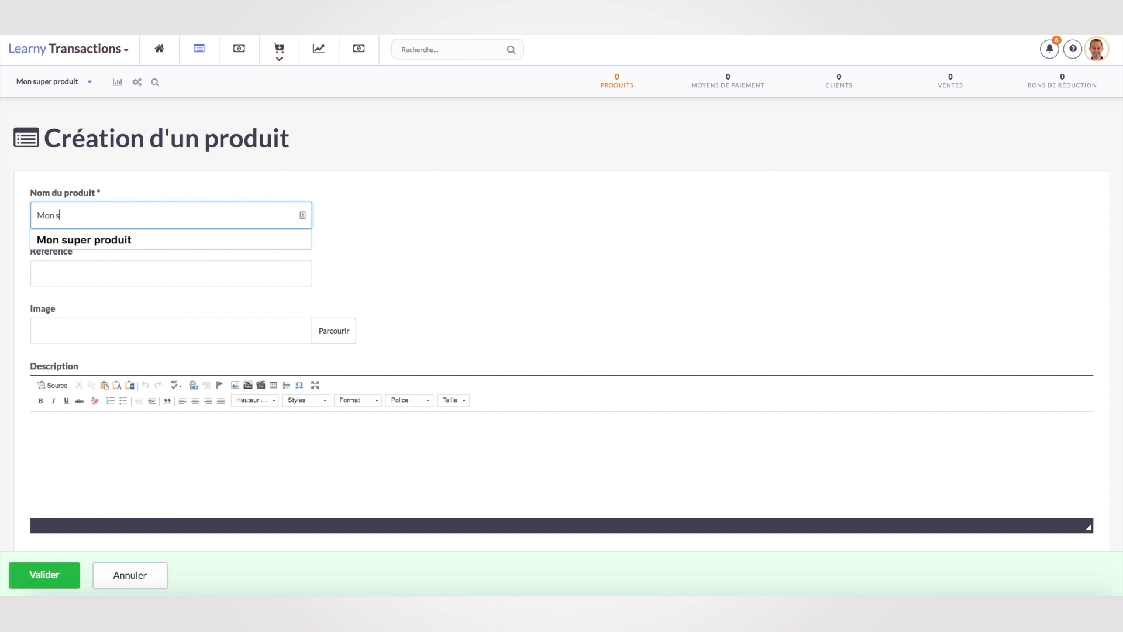
text(uper produt)
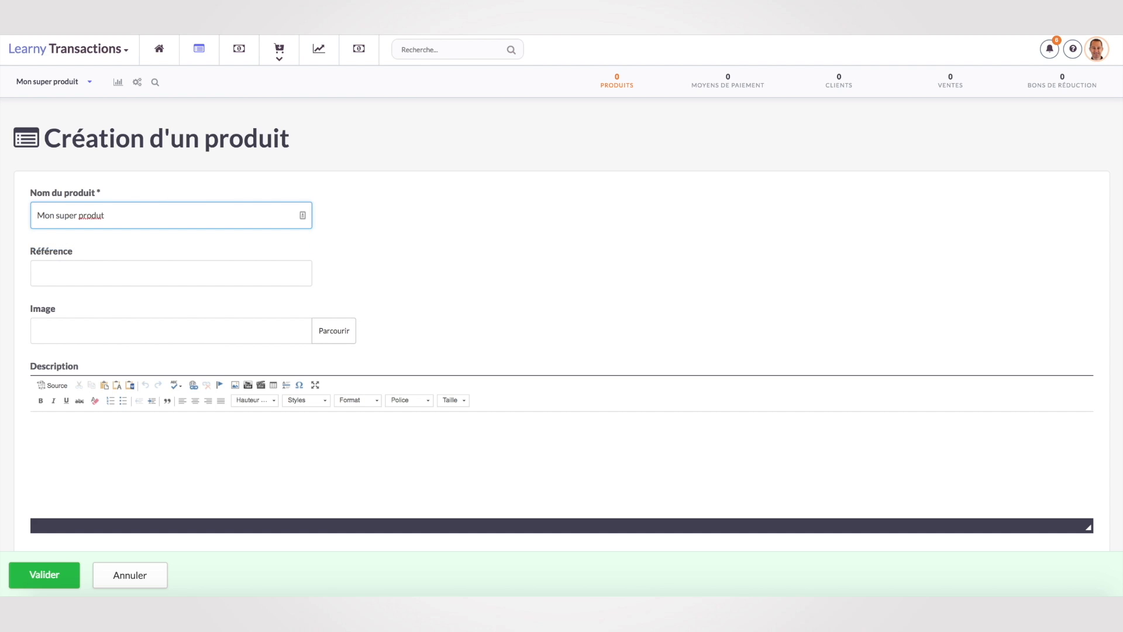
key(BackSpace)
text(it)
scroll(161, 479, down, 5)
click(32, 295)
text(4)
click(393, 395)
scroll(353, 436, down, 3)
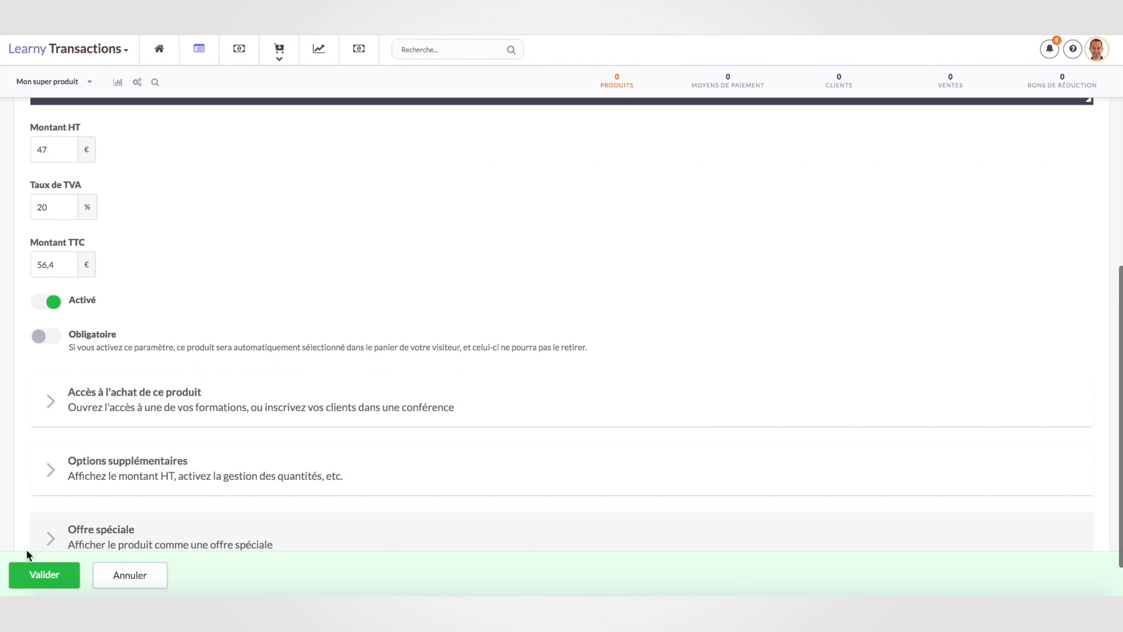
click(50, 577)
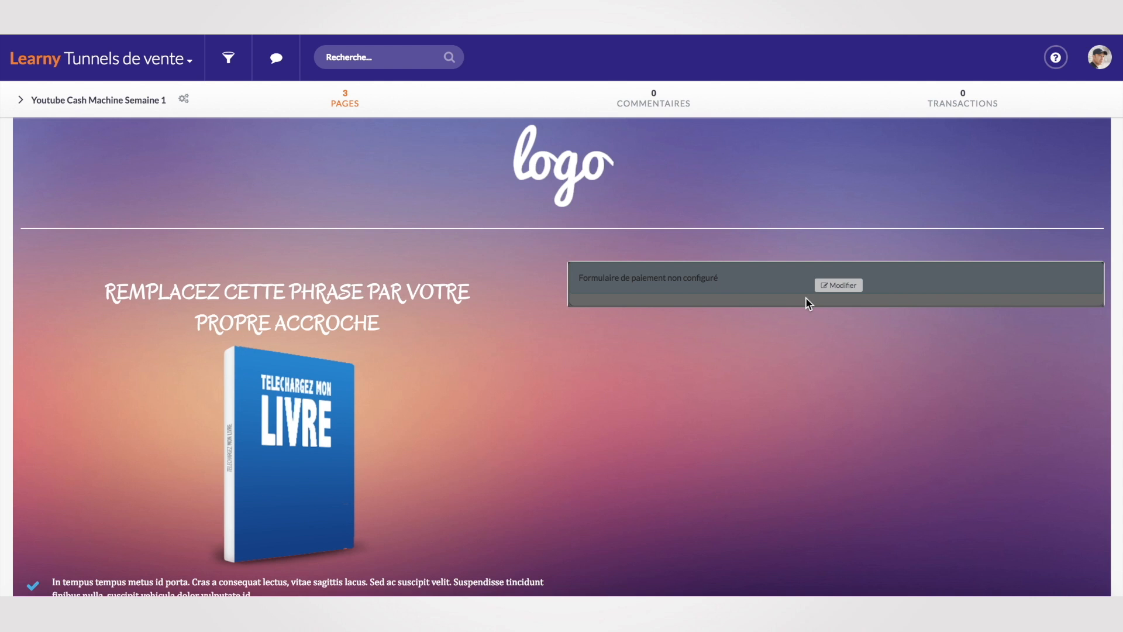
Embed the 'Prestation Consulting Marketing' payment form in the funnel page's payment block.
click(835, 286)
click(240, 179)
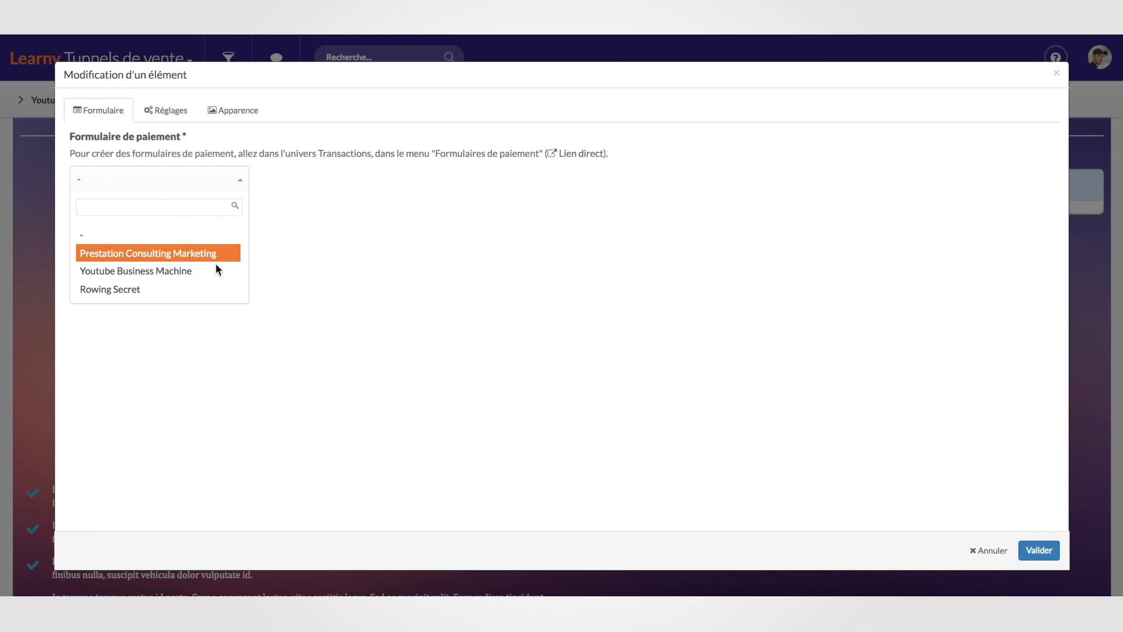
click(163, 254)
click(1039, 550)
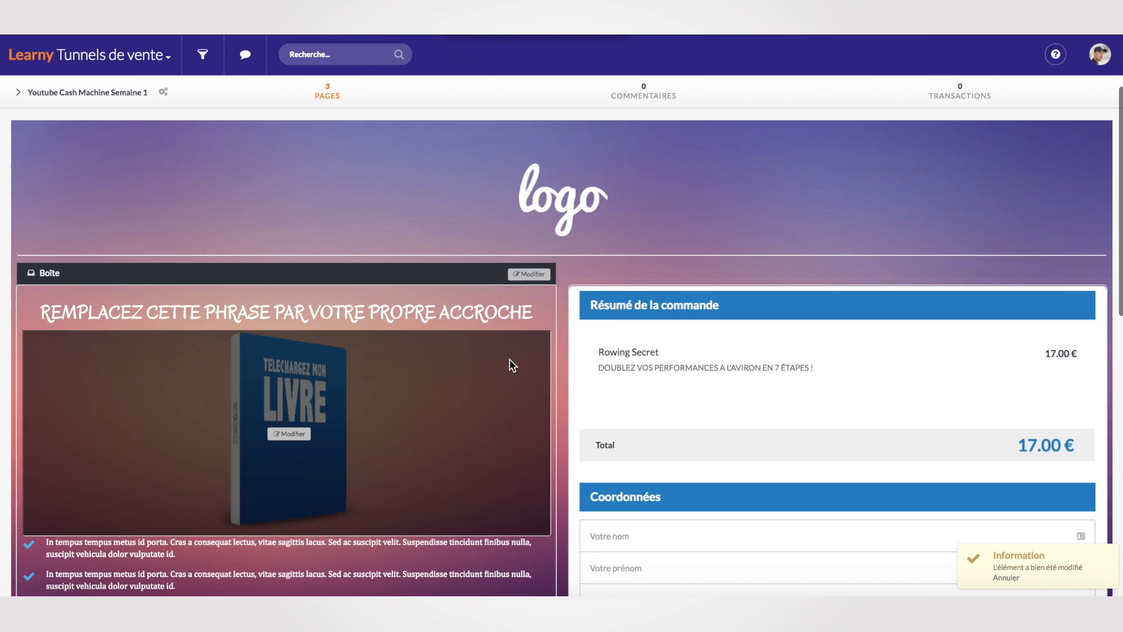
Review the updated funnel page and open the published sales page live.
scroll(640, 370, down, 5)
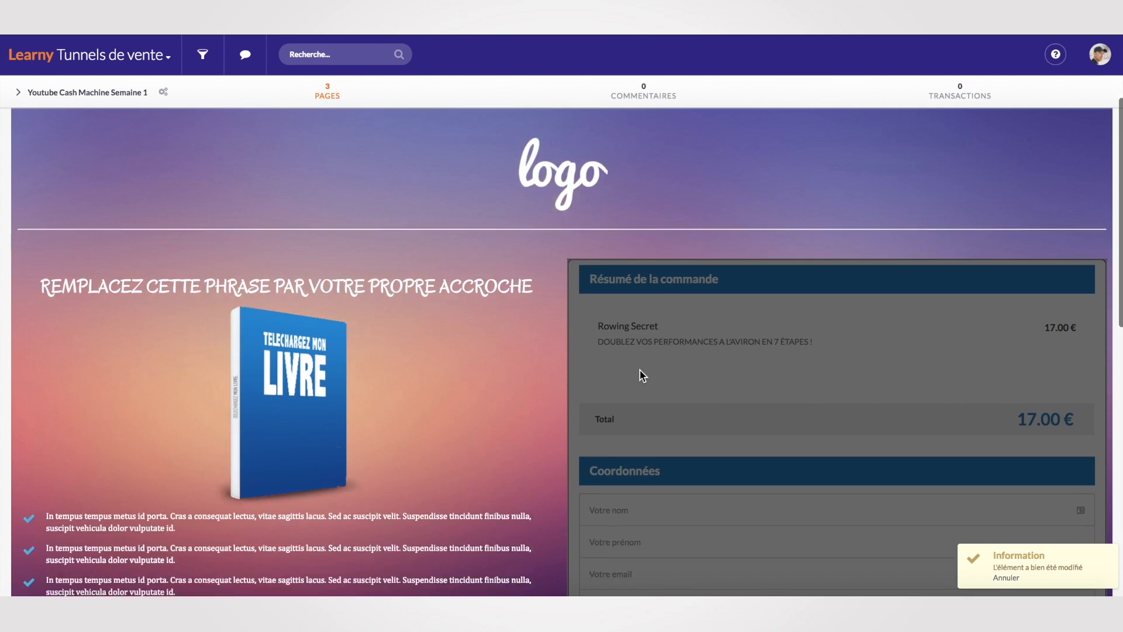
scroll(637, 377, down, 2)
scroll(638, 380, up, 10)
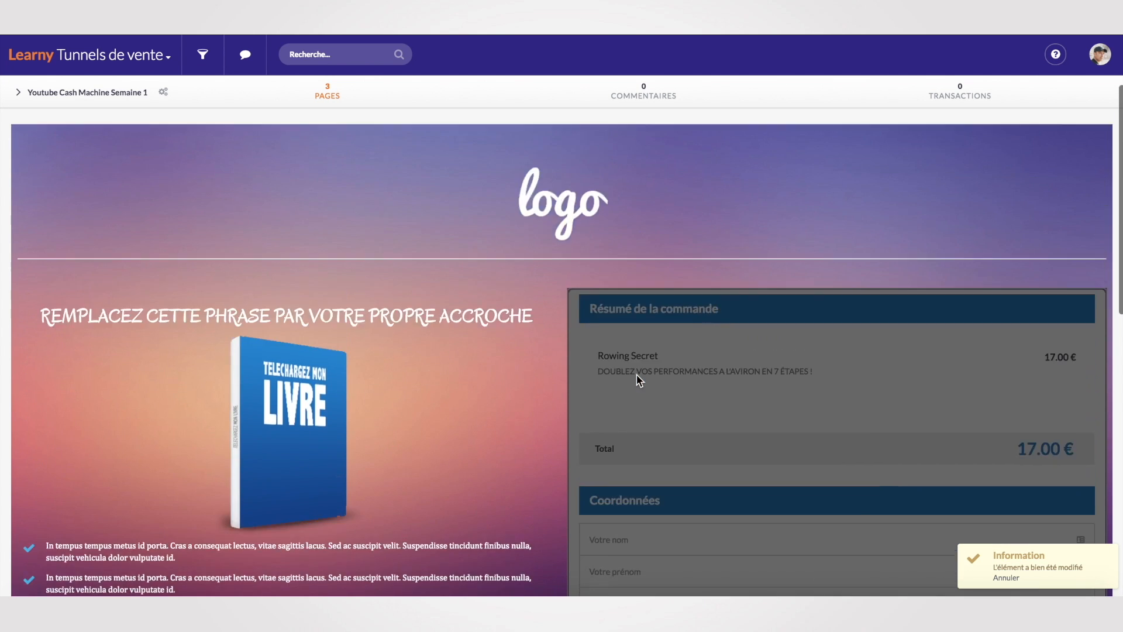
click(110, 192)
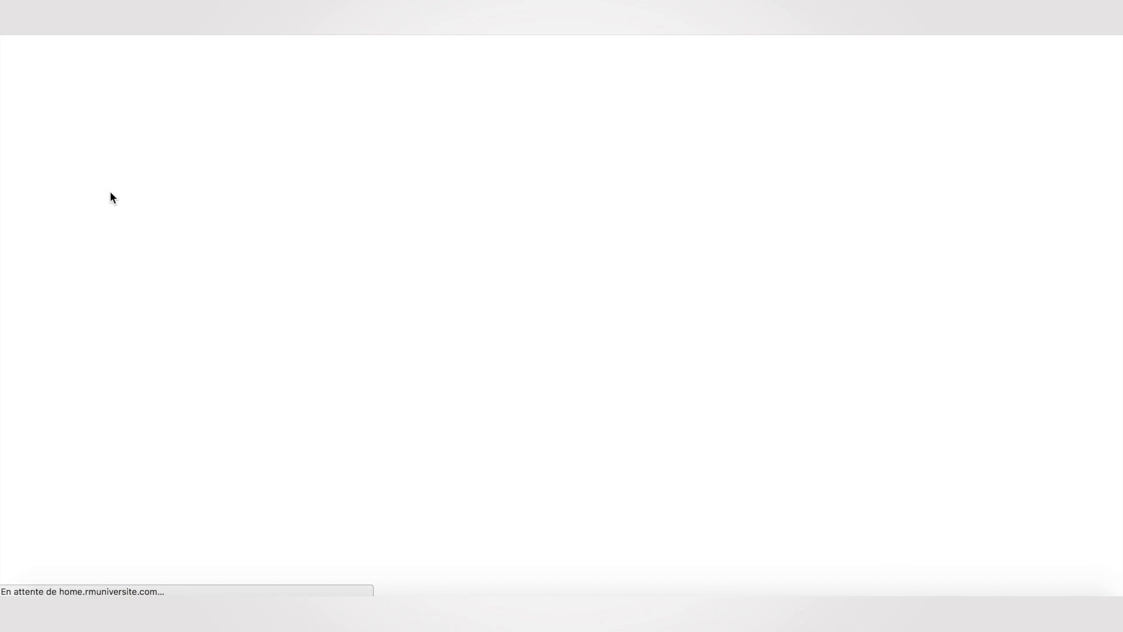
Scroll through the live Rowing Secret sales page to review its 17.00 € order form.
scroll(160, 287, down, 3)
scroll(155, 282, down, 1)
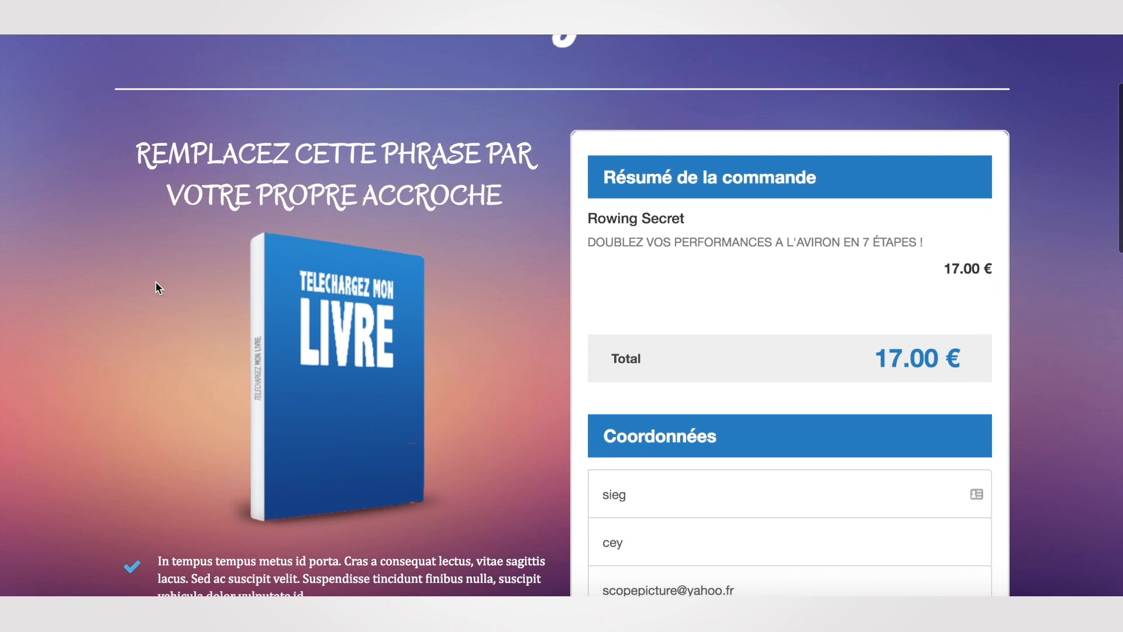
scroll(735, 301, down, 12)
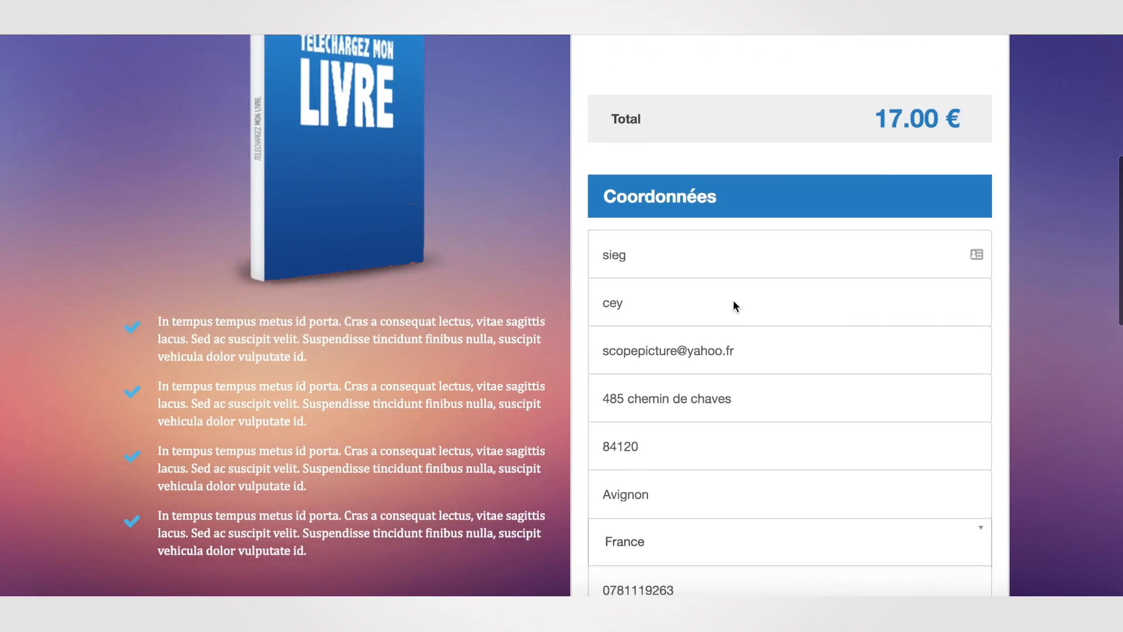
scroll(734, 304, down, 6)
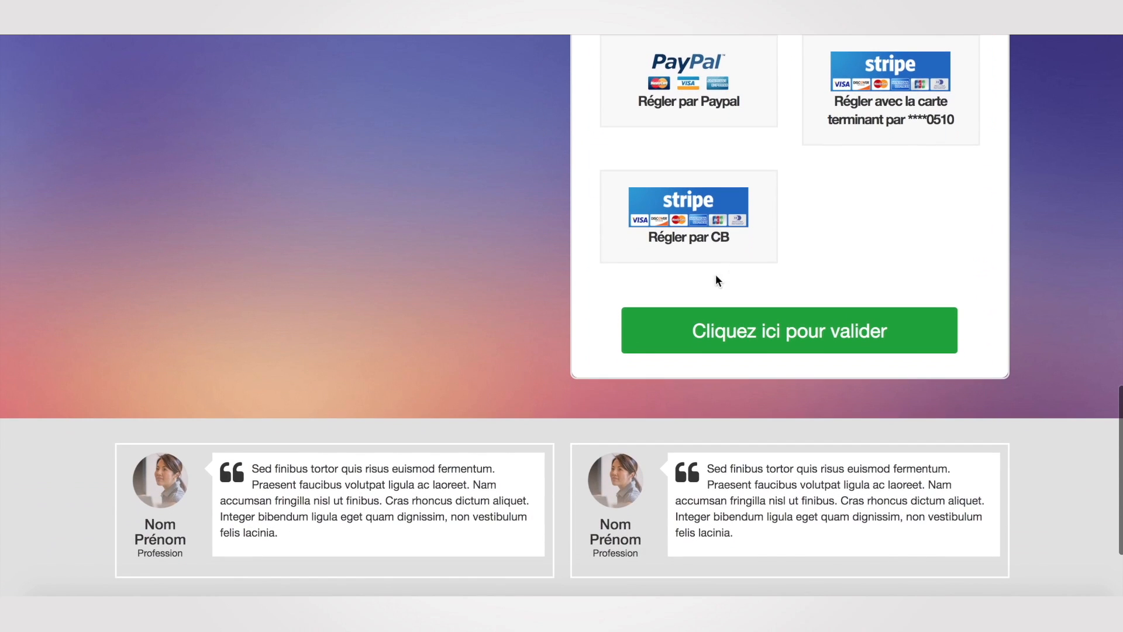
scroll(402, 253, down, 3)
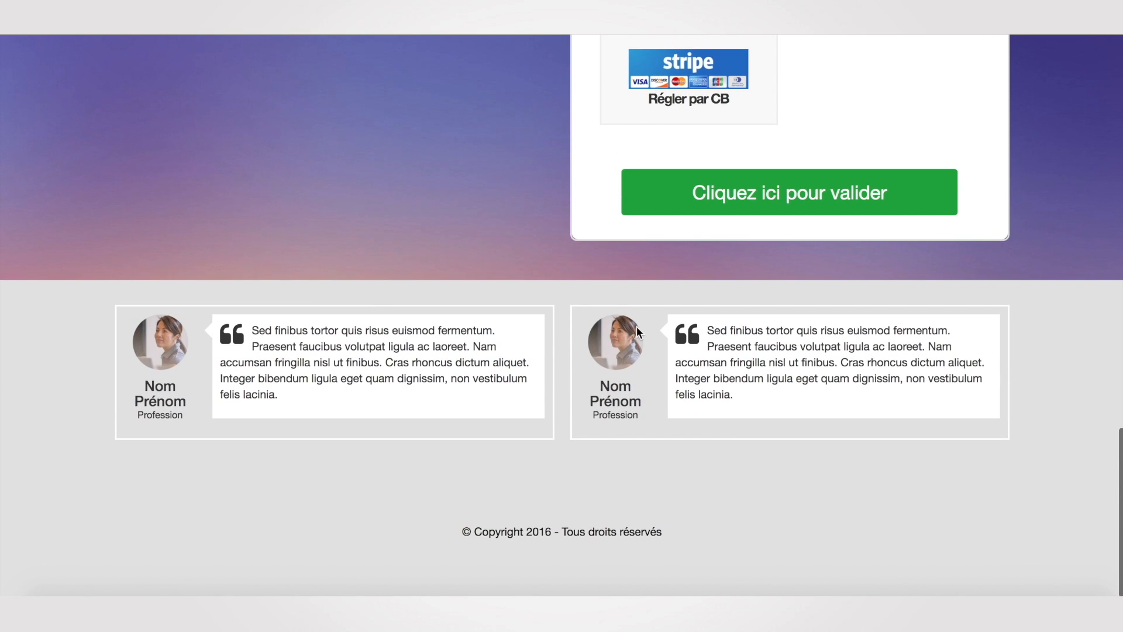
scroll(303, 354, up, 13)
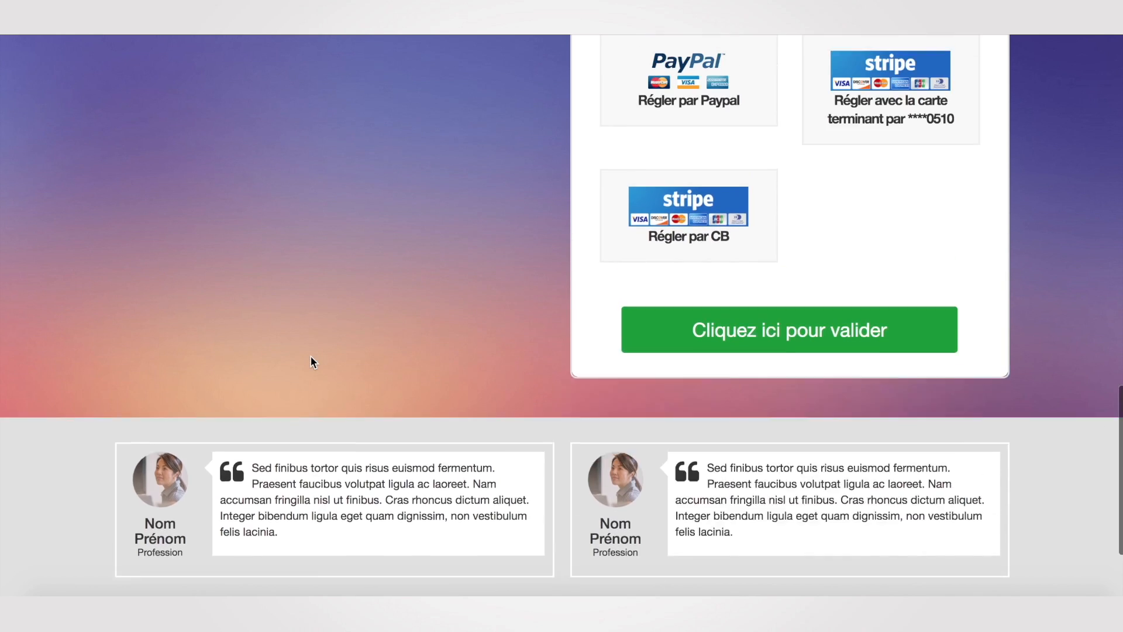
scroll(310, 355, up, 6)
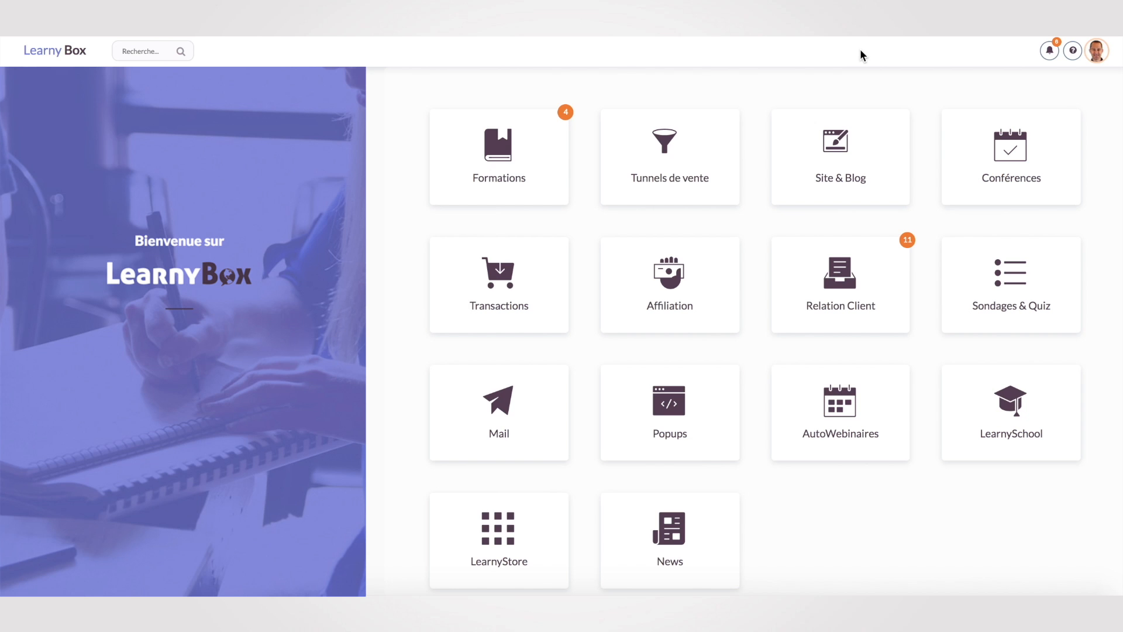
Create a new course in Formations and choose the Golf theme for it.
click(494, 176)
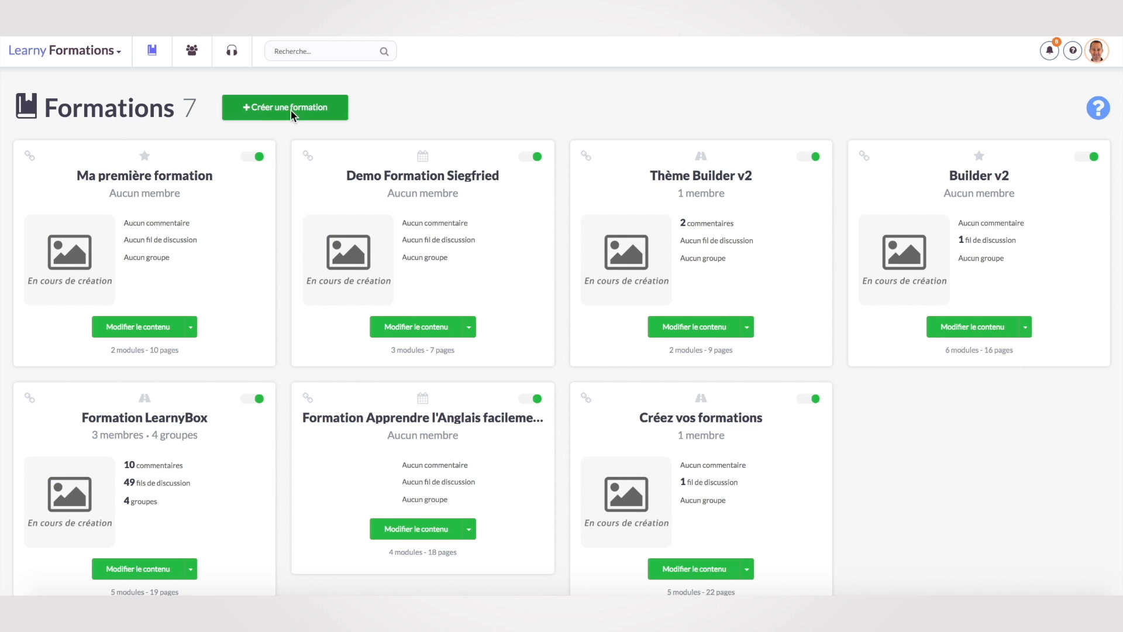
click(290, 110)
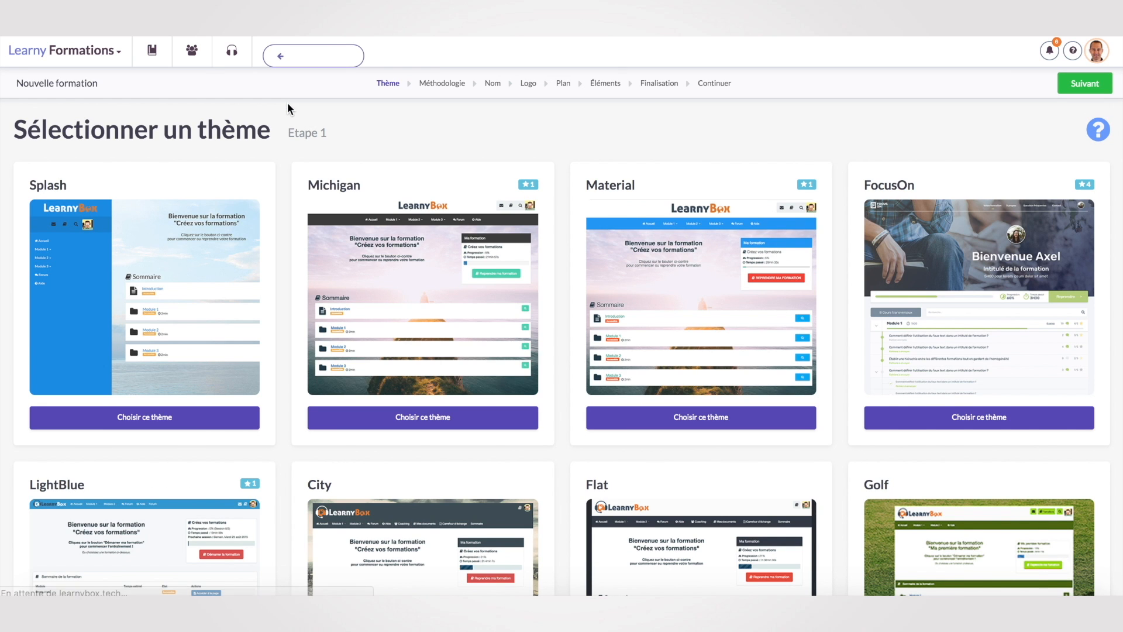
scroll(865, 345, down, 3)
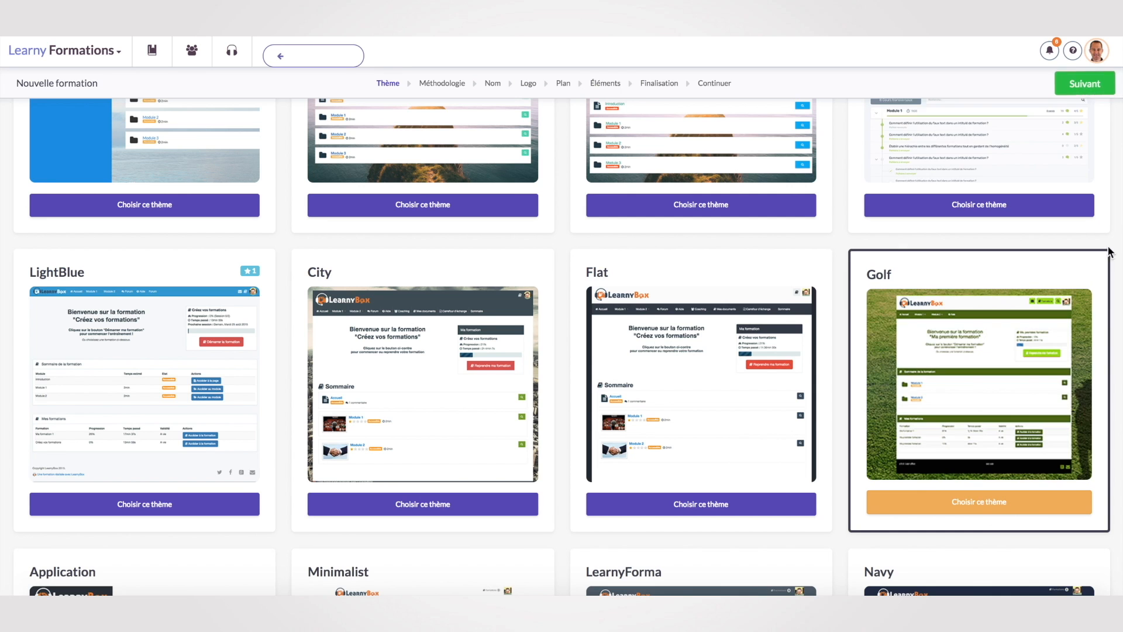
click(1084, 83)
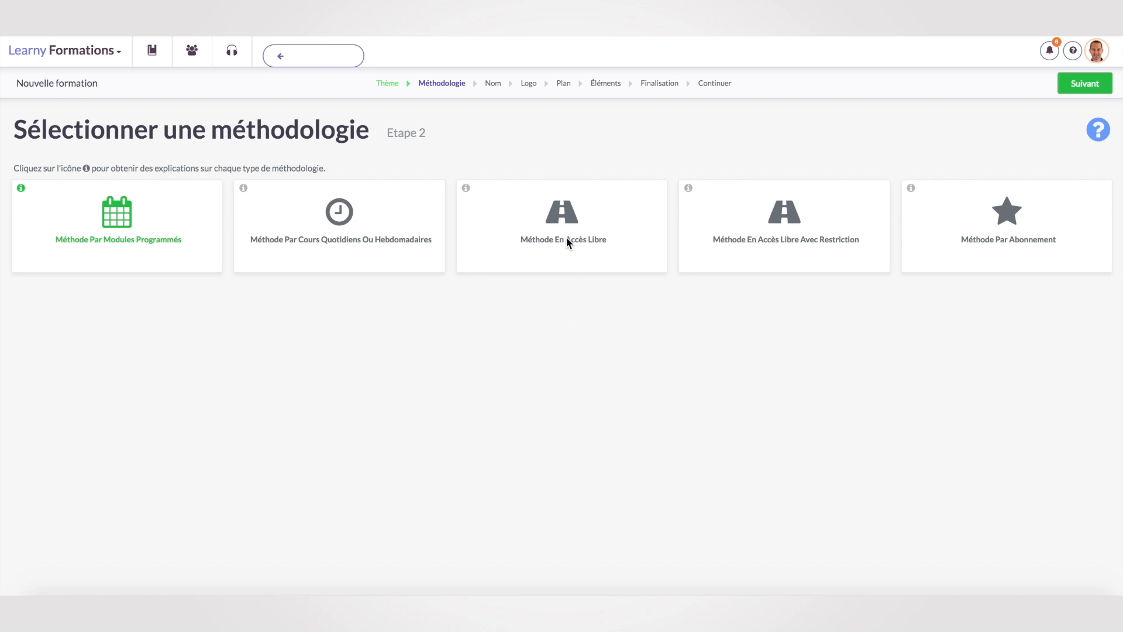
Keep the scheduled-modules methodology and name the course 'Pro du Golf !'.
click(1085, 86)
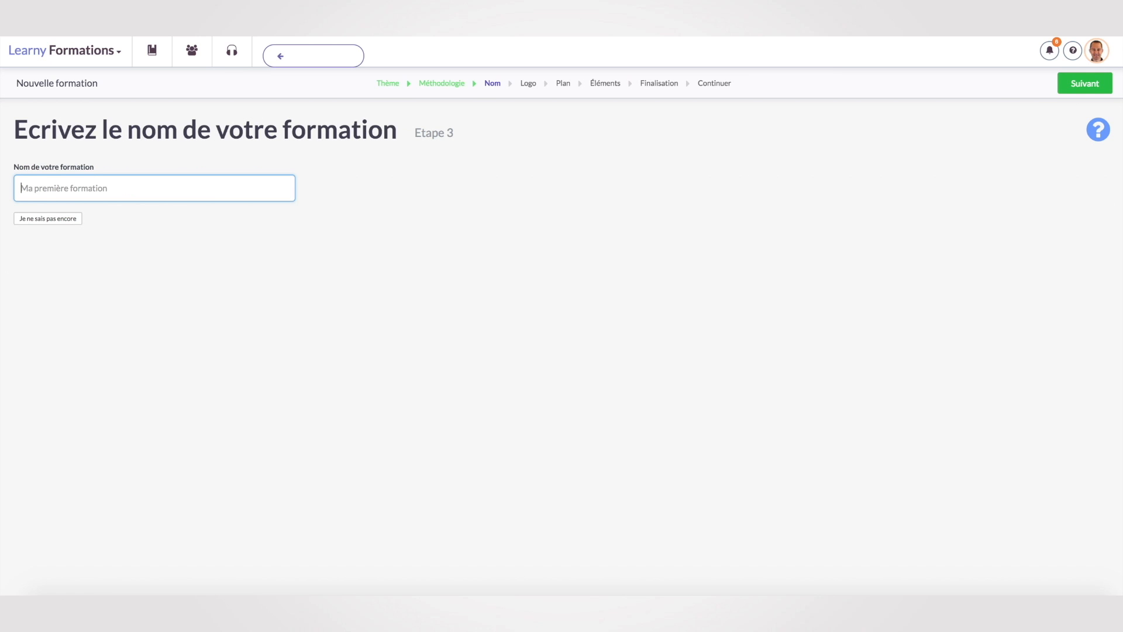
text(Pro du Golf !)
click(1083, 84)
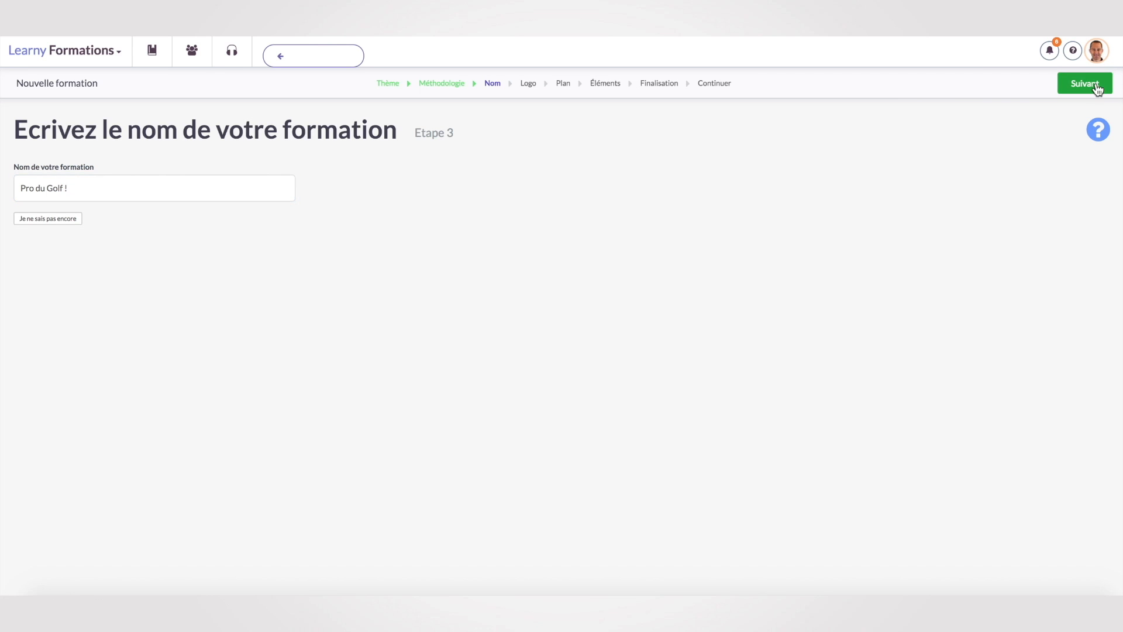
Declare the course plan ready with 5 modules of 2 pages each.
click(88, 205)
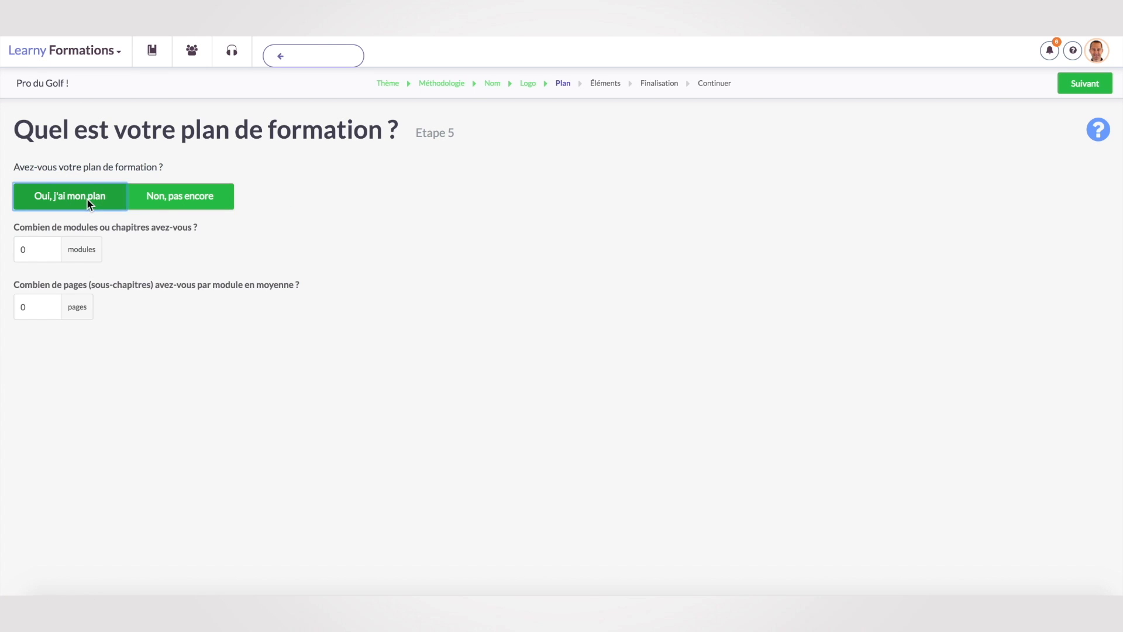
drag(33, 251, 16, 250)
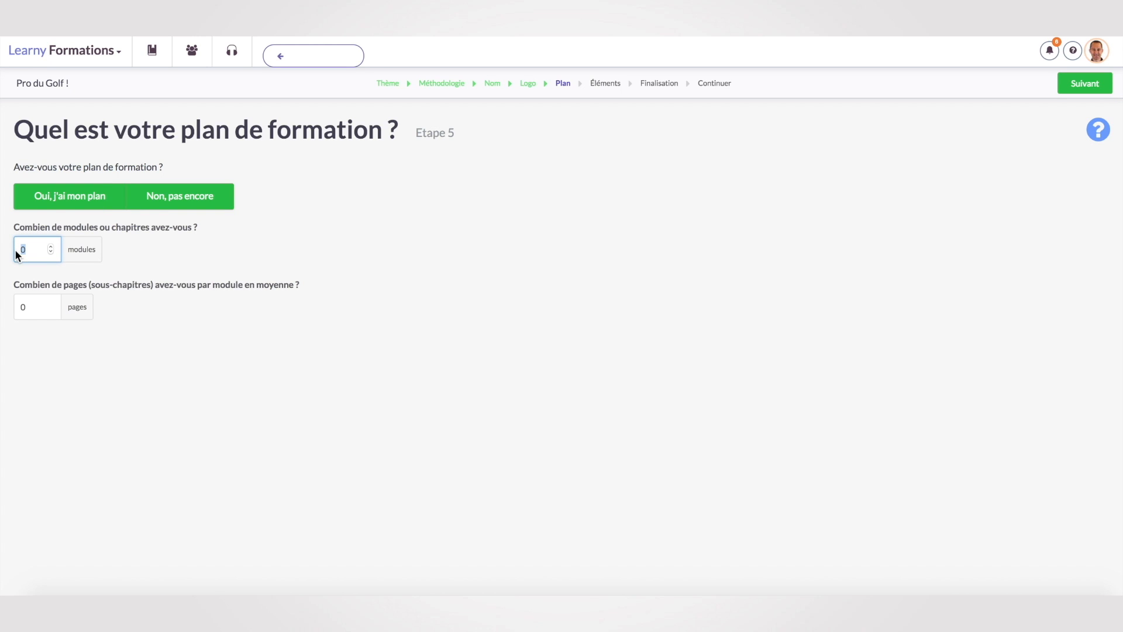
text(5)
drag(32, 306, 12, 306)
text(2)
click(202, 400)
click(1088, 85)
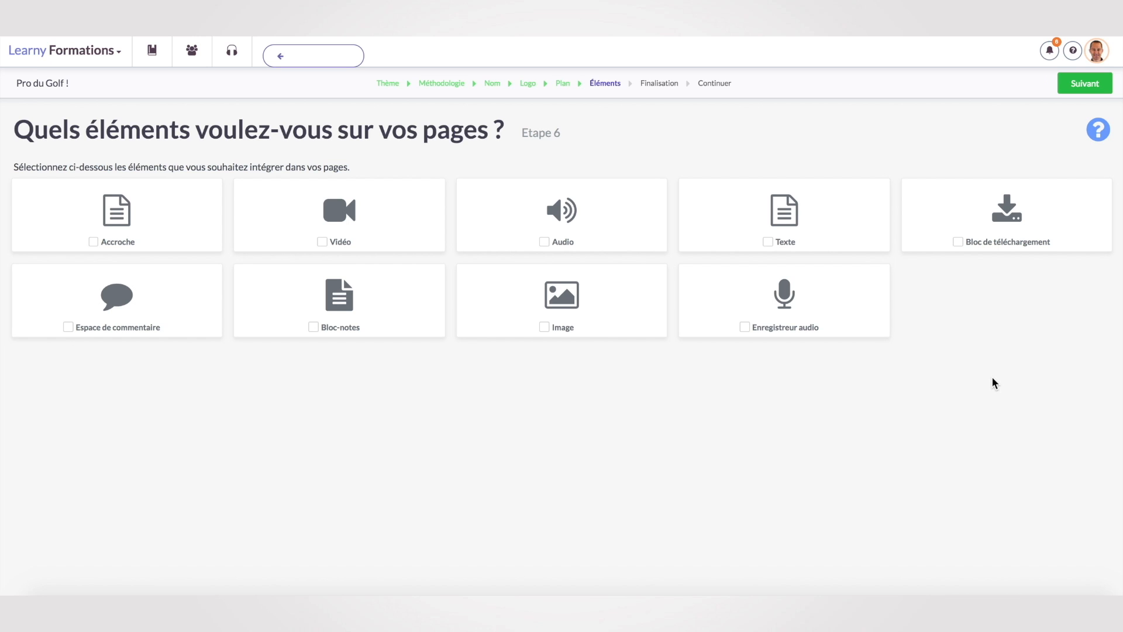
Include the Accroche, Vidéo, Audio, Texte and Enregistreur audio elements on the course pages.
click(98, 244)
click(323, 243)
click(544, 243)
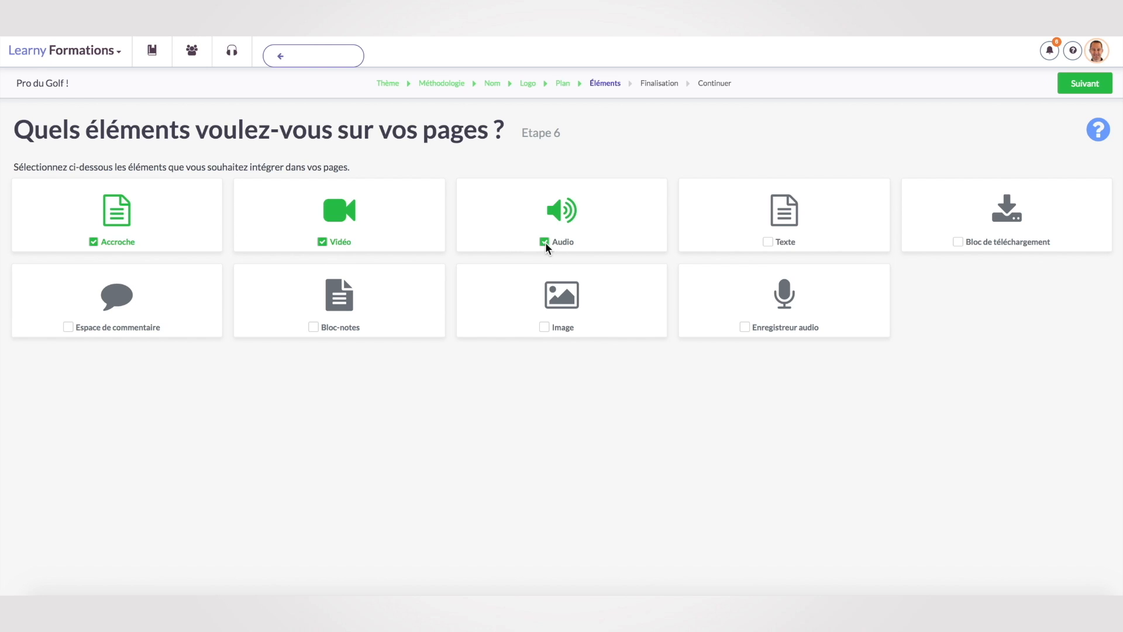
click(767, 243)
click(745, 327)
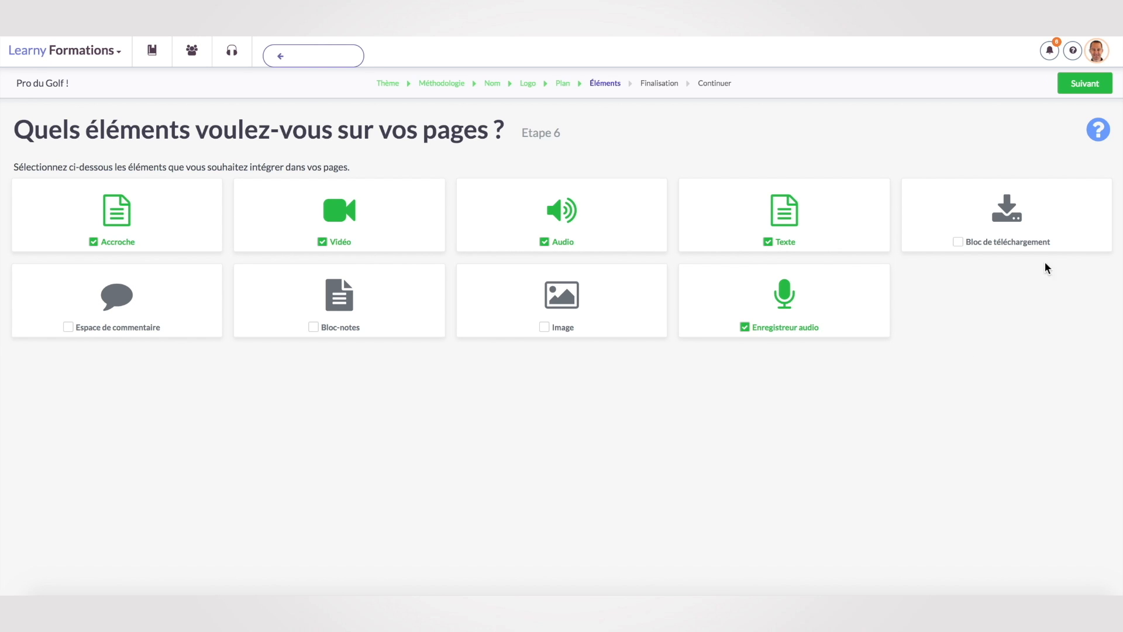
Finish the course setup and open the Pro du Golf ! content editor.
click(1085, 86)
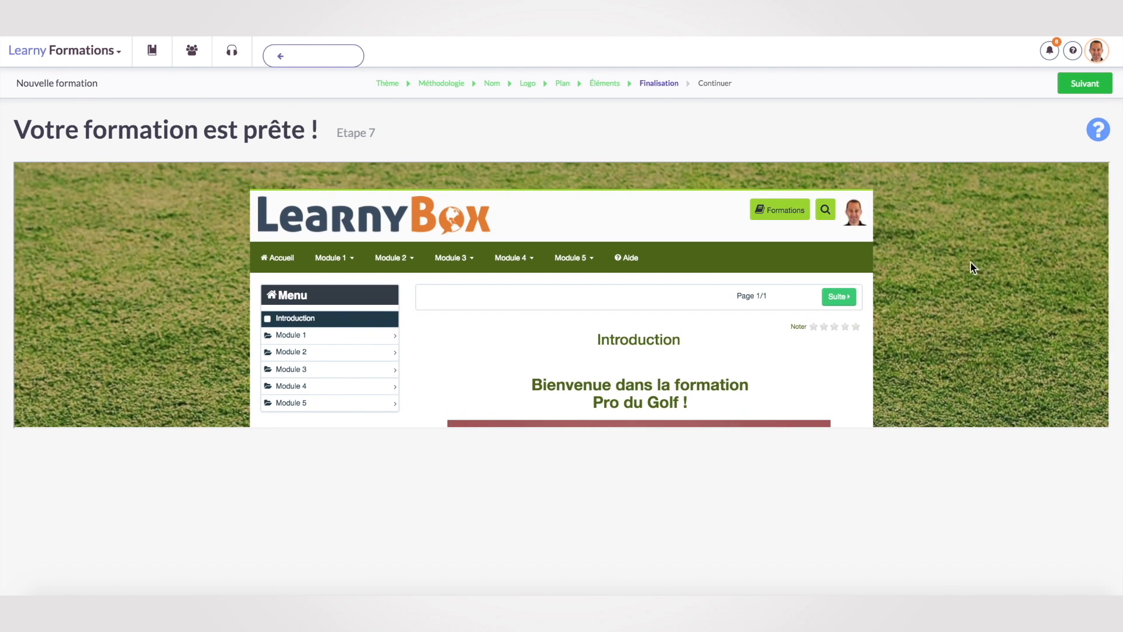
click(1087, 85)
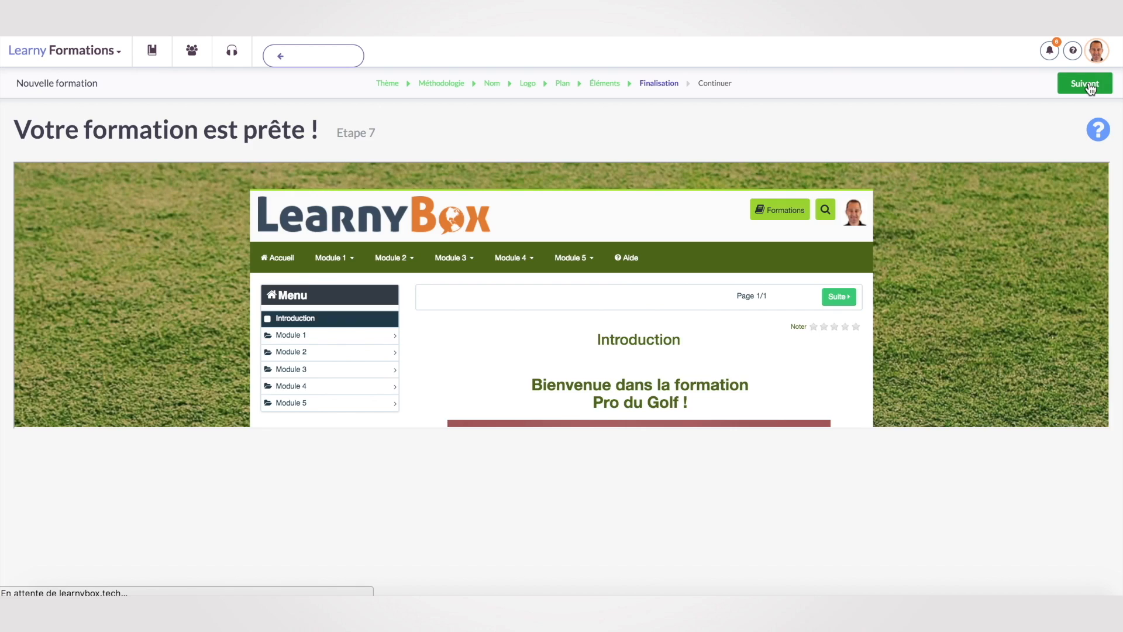
click(191, 206)
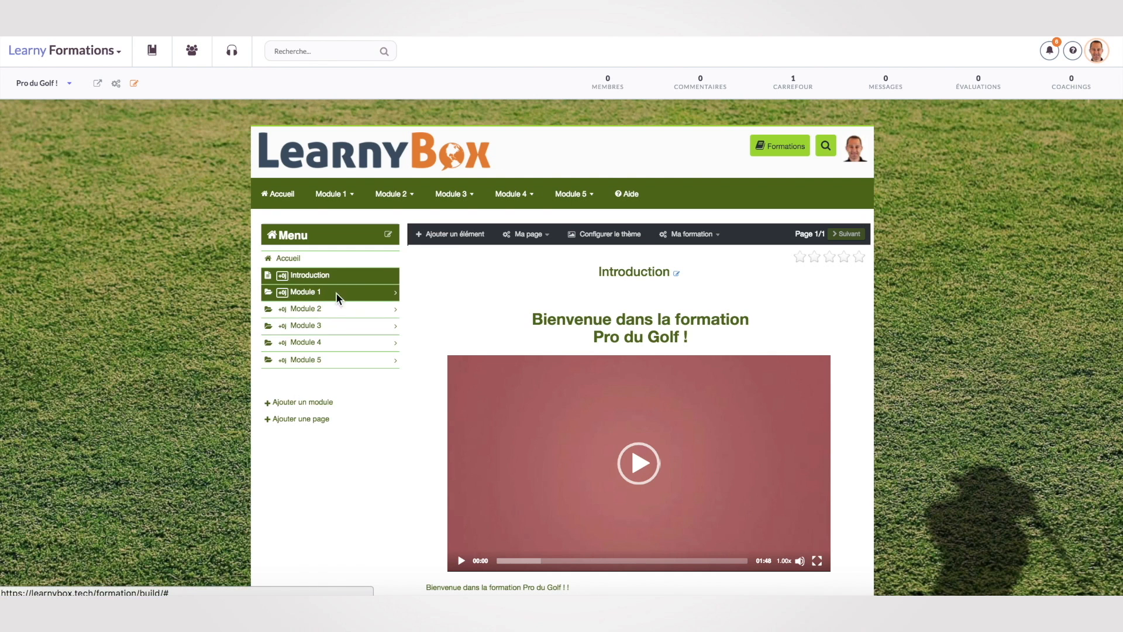
click(395, 294)
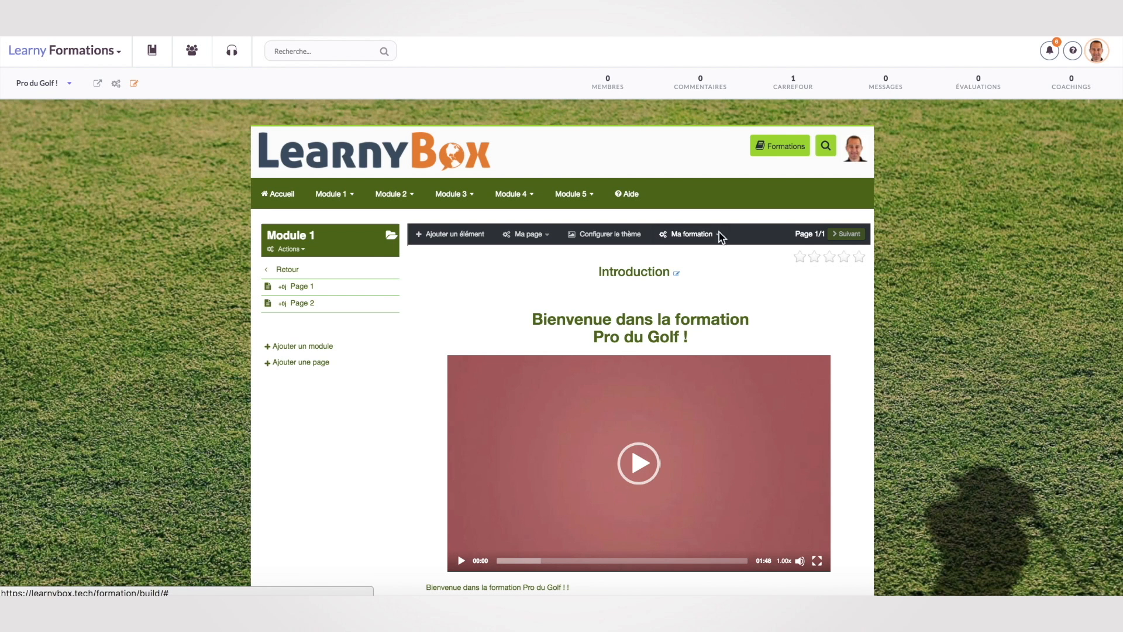
scroll(914, 447, down, 1)
scroll(914, 447, down, 3)
scroll(914, 447, up, 5)
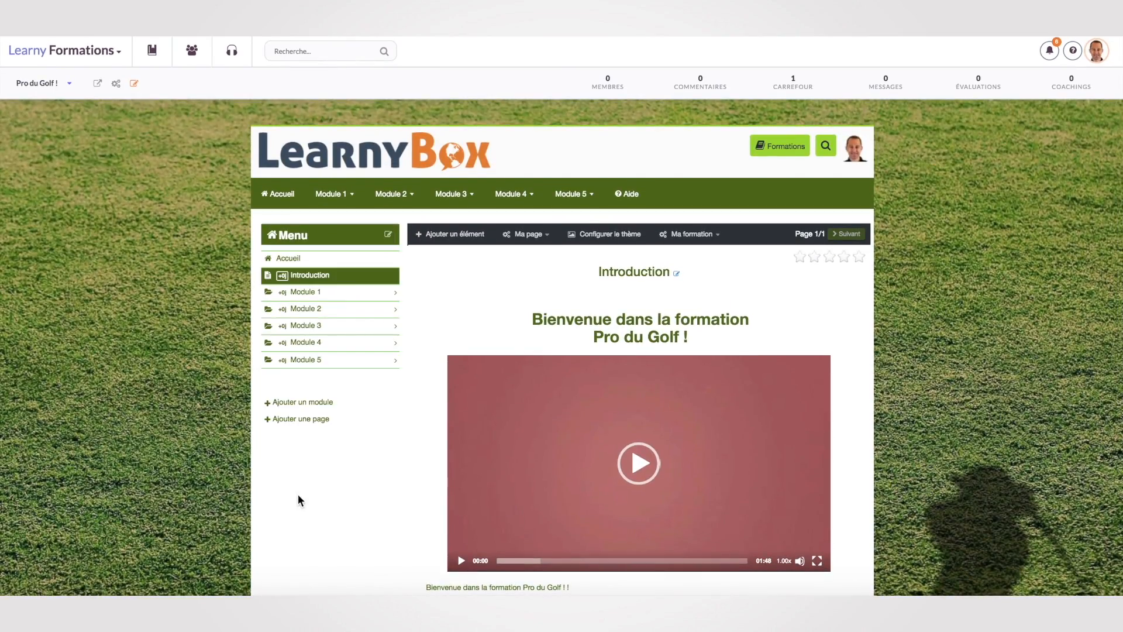
In the course settings' Liens section, create and save a free signup link named 'lien d'accès'.
click(116, 83)
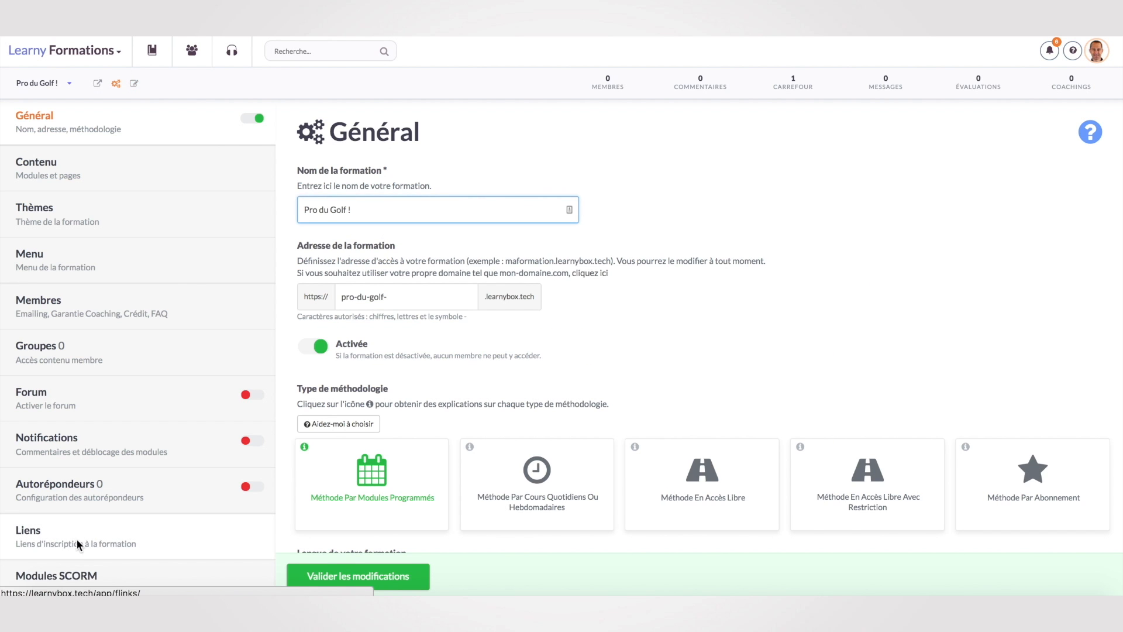
click(71, 543)
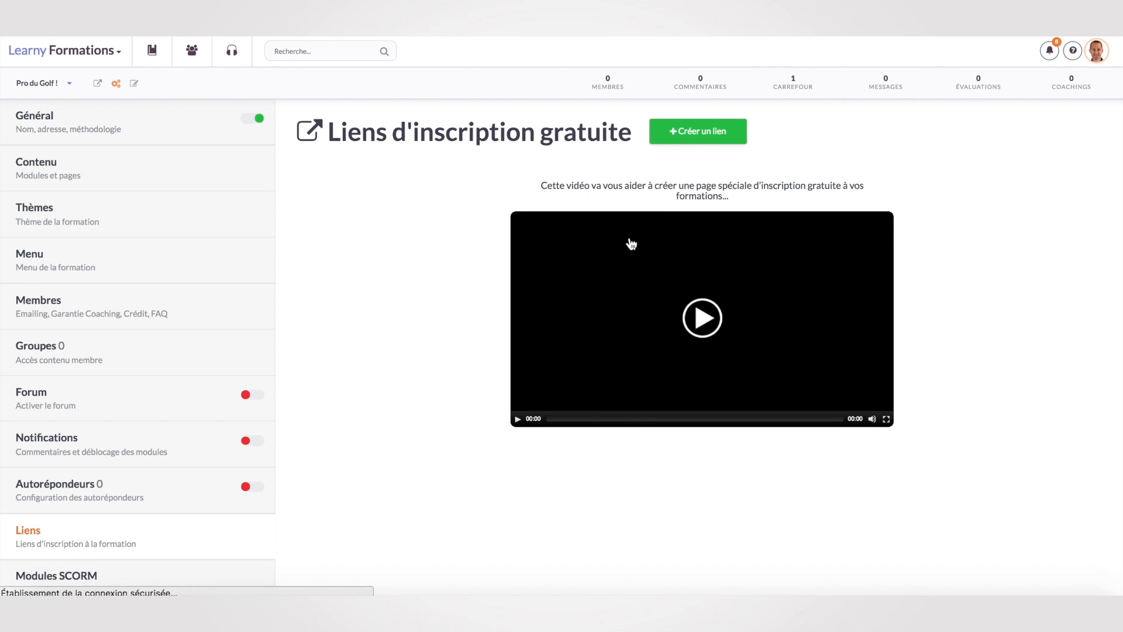
click(699, 136)
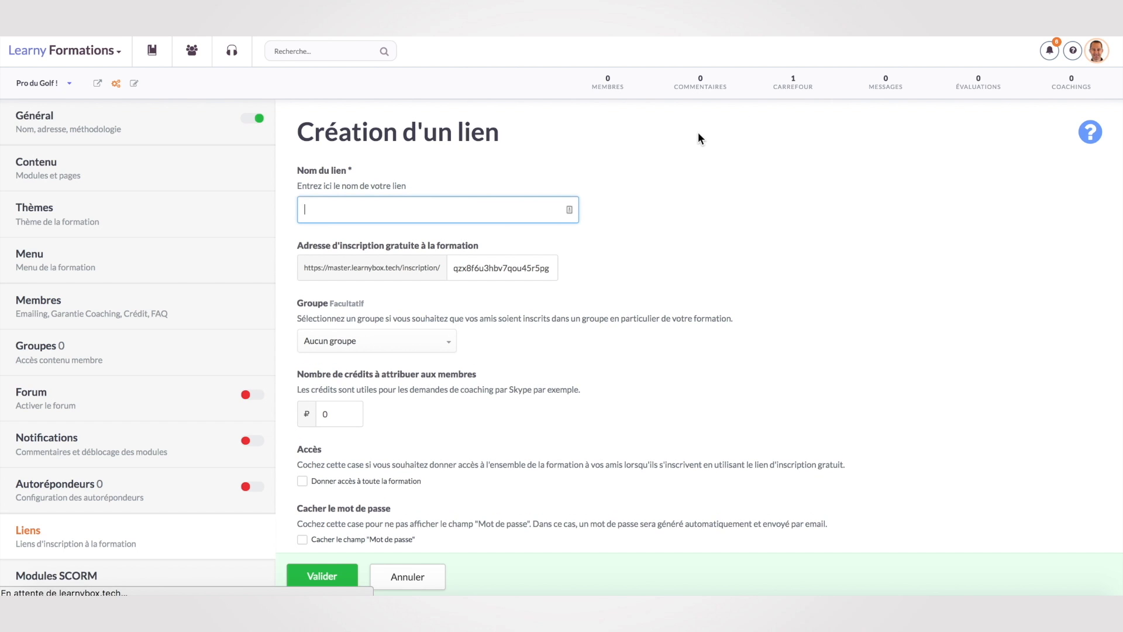
text(lien d'accès)
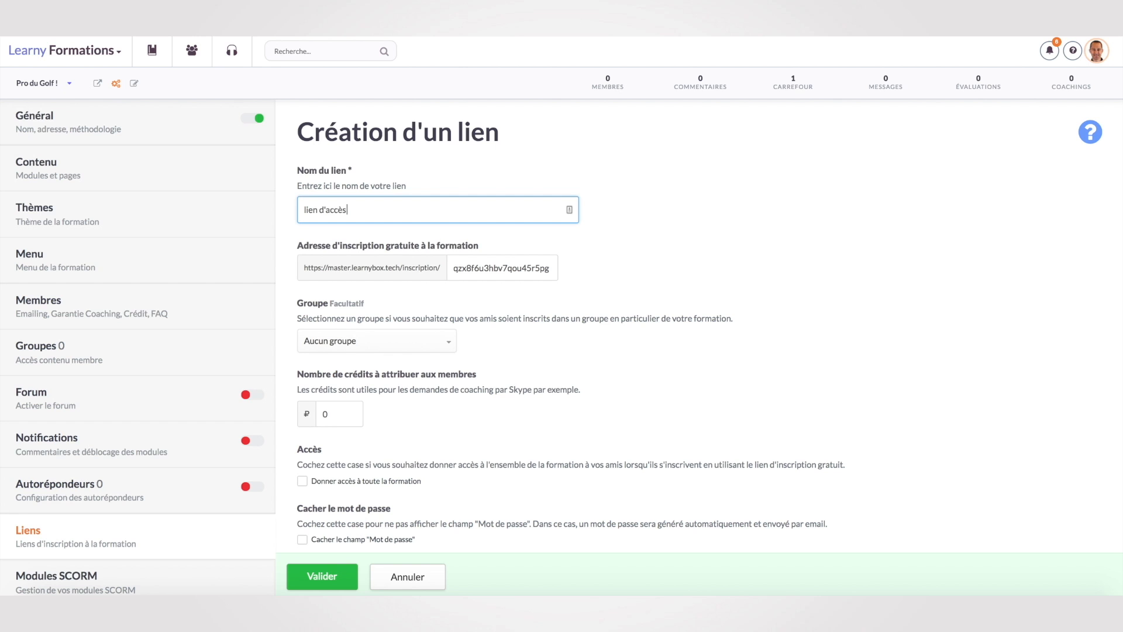
scroll(561, 363, down, 3)
click(321, 576)
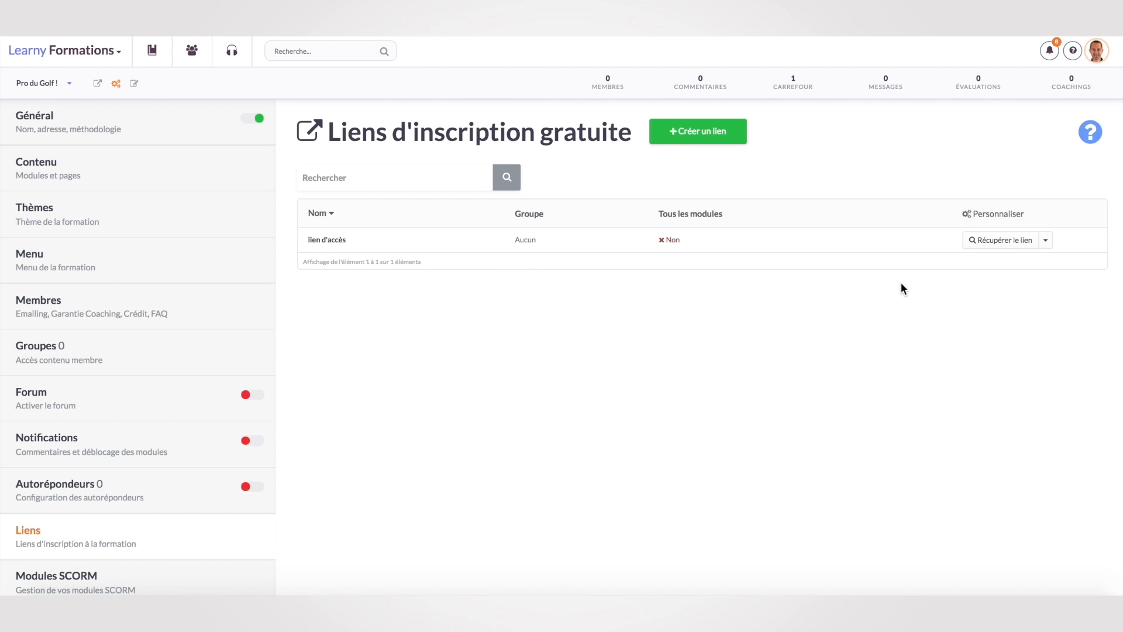
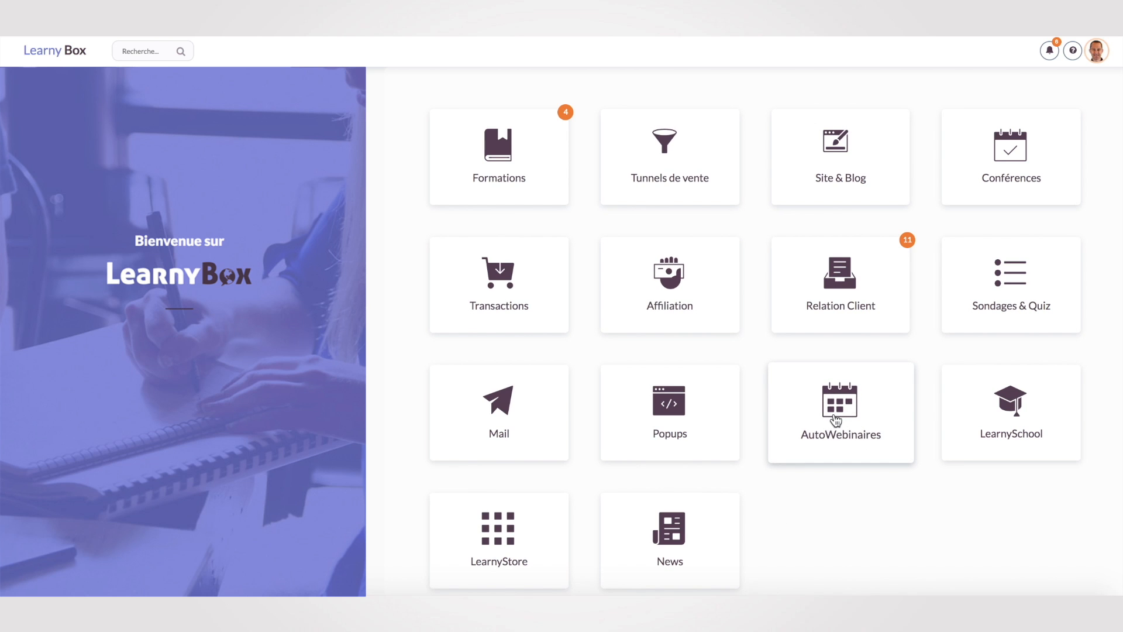
Create a new automated webinar named 'test de webinaire siegfried'.
click(837, 420)
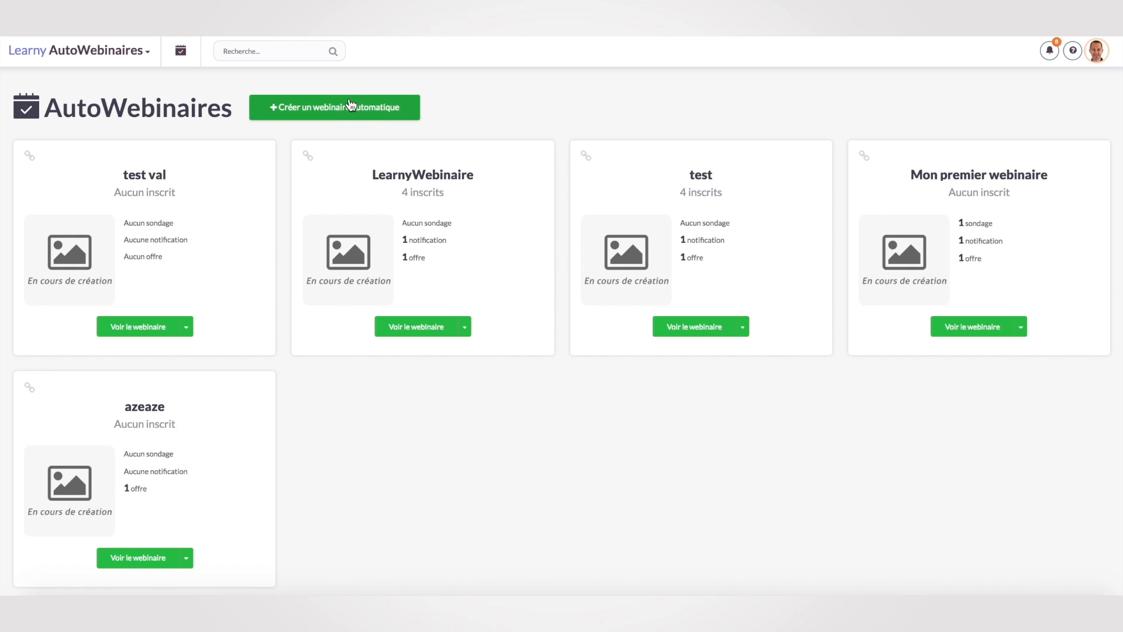
click(353, 119)
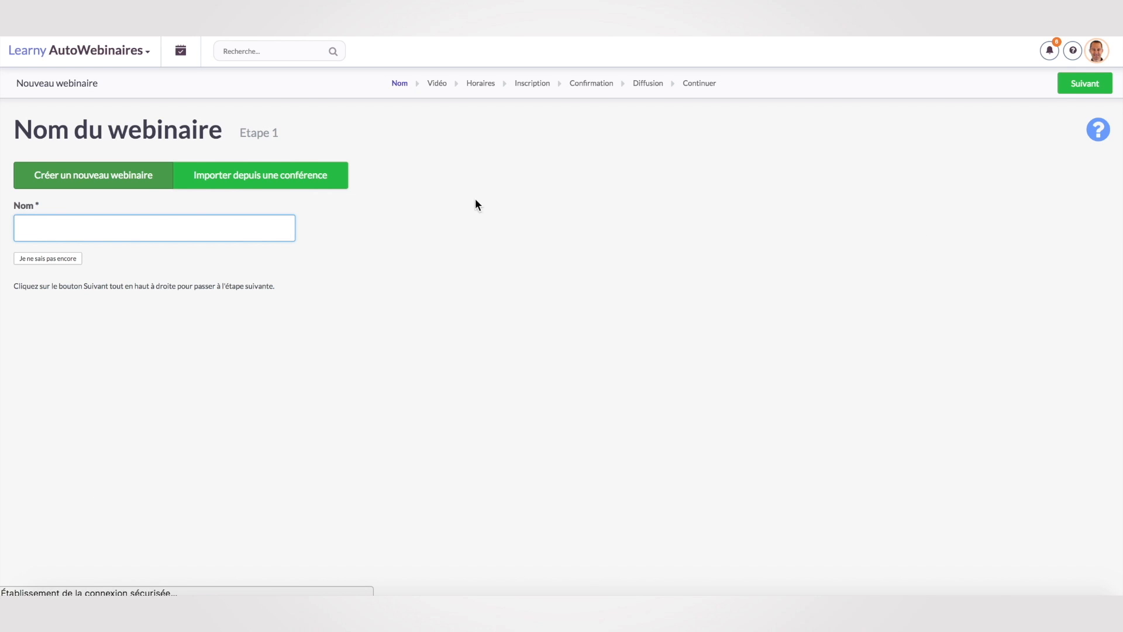
text(tes)
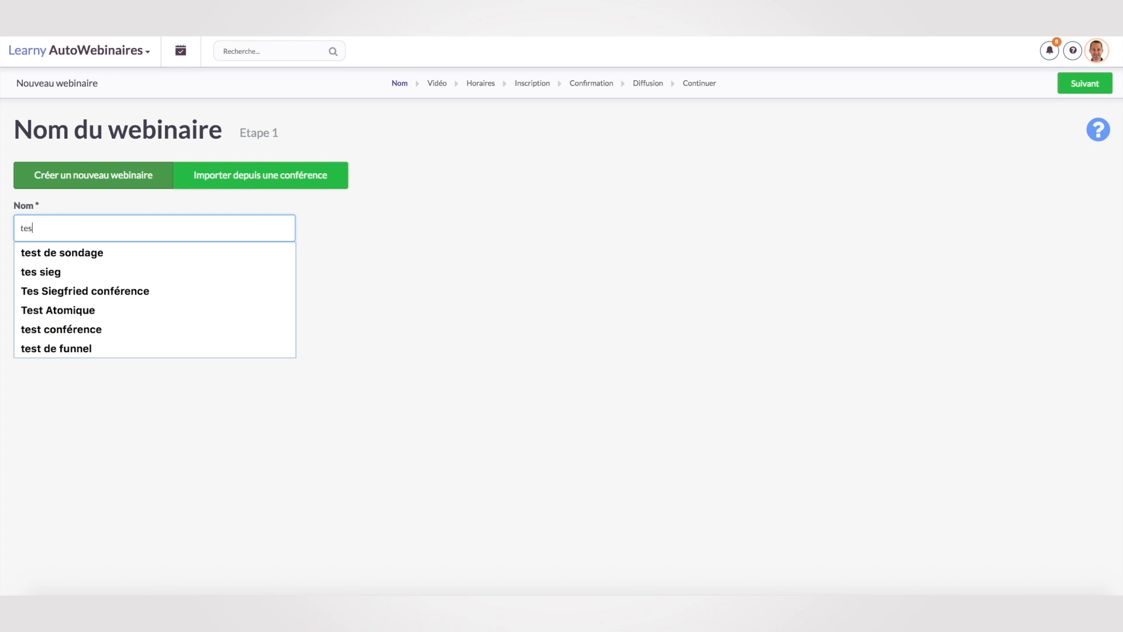
text(t de webinai)
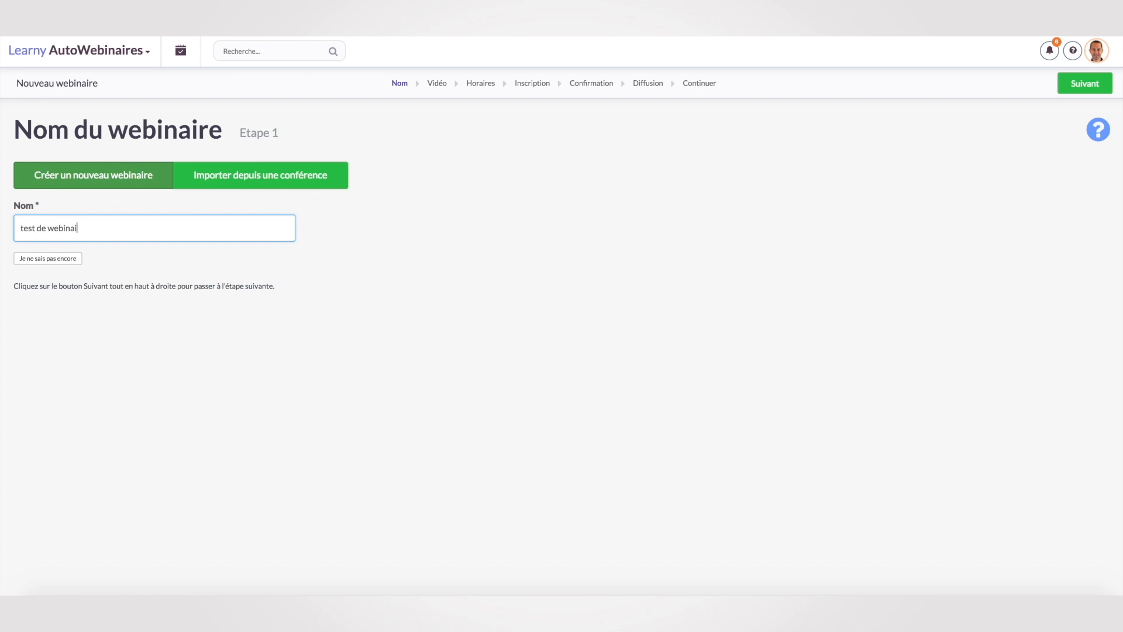
text(re siegfried)
click(1091, 83)
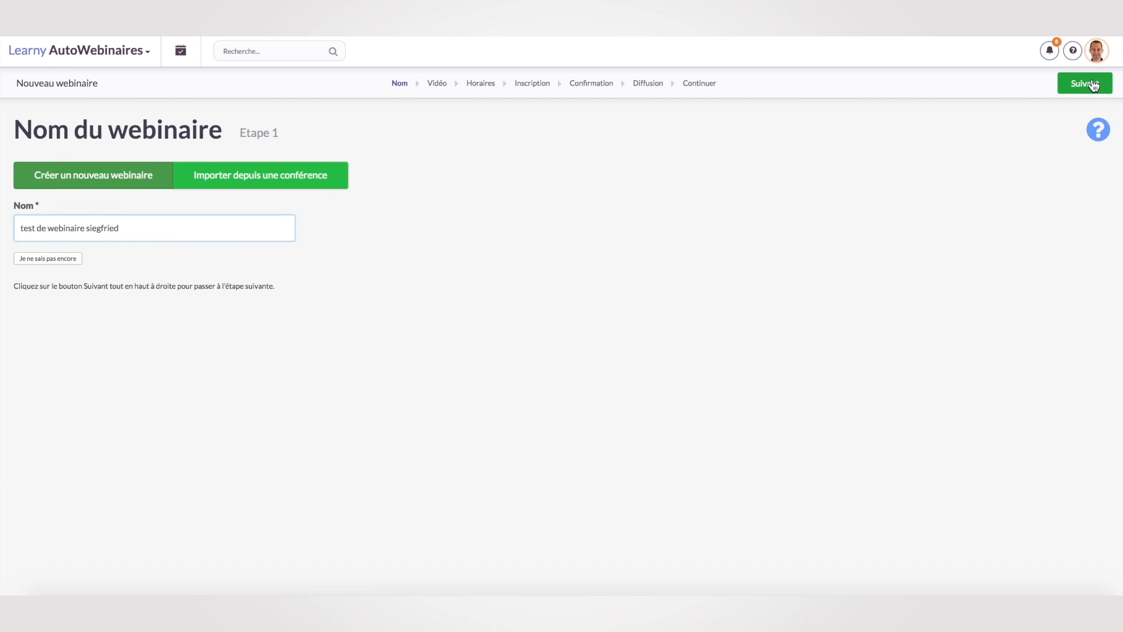
Use a pasted YouTube URL as the webinar video and continue to the schedule.
click(326, 212)
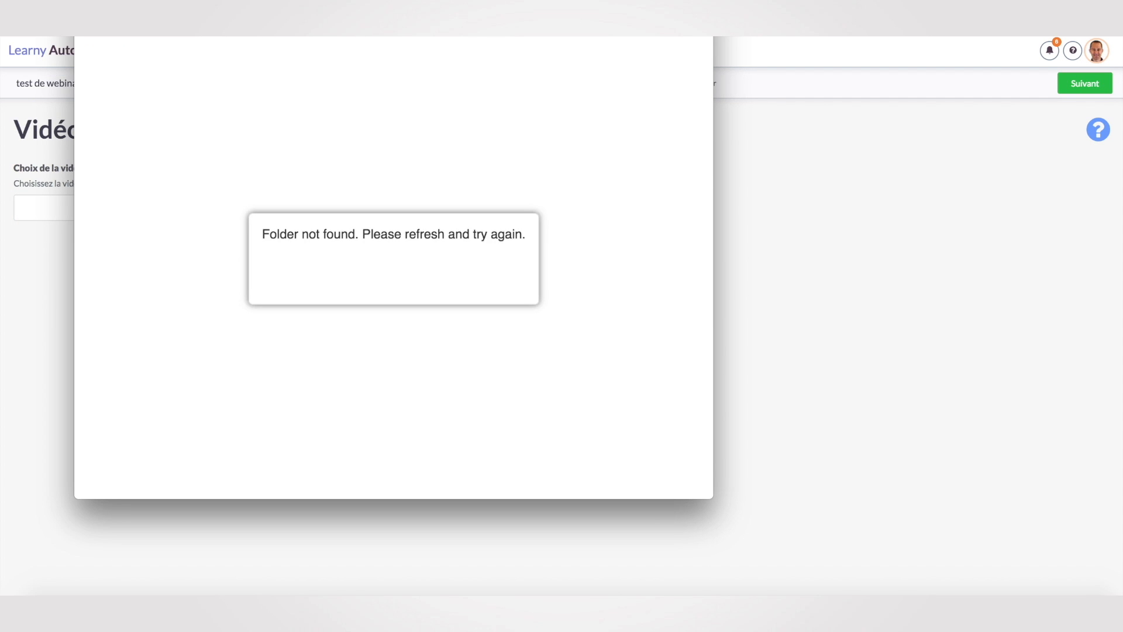
click(85, 18)
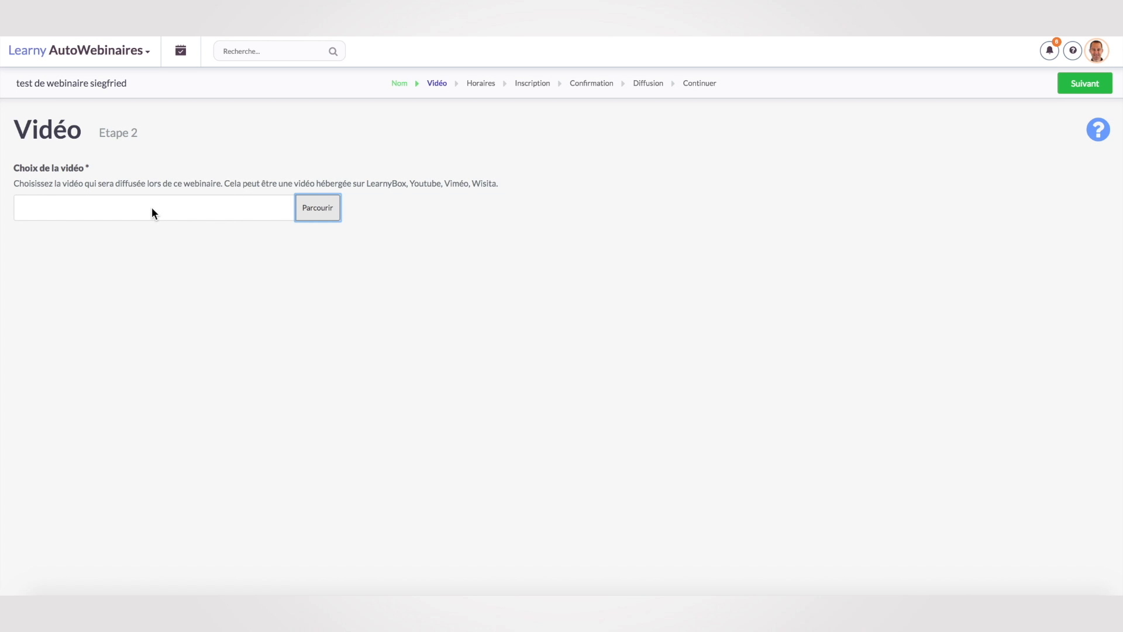
click(175, 205)
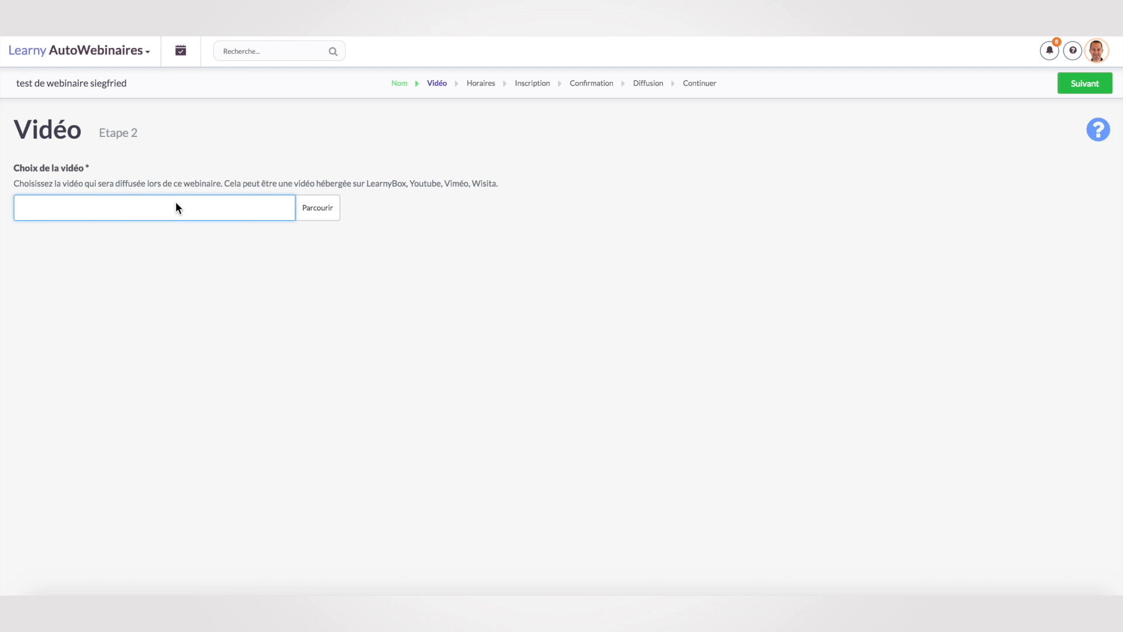
text(https://www.youtube.com/watch?v=DVg4-zKfJbk)
click(1072, 86)
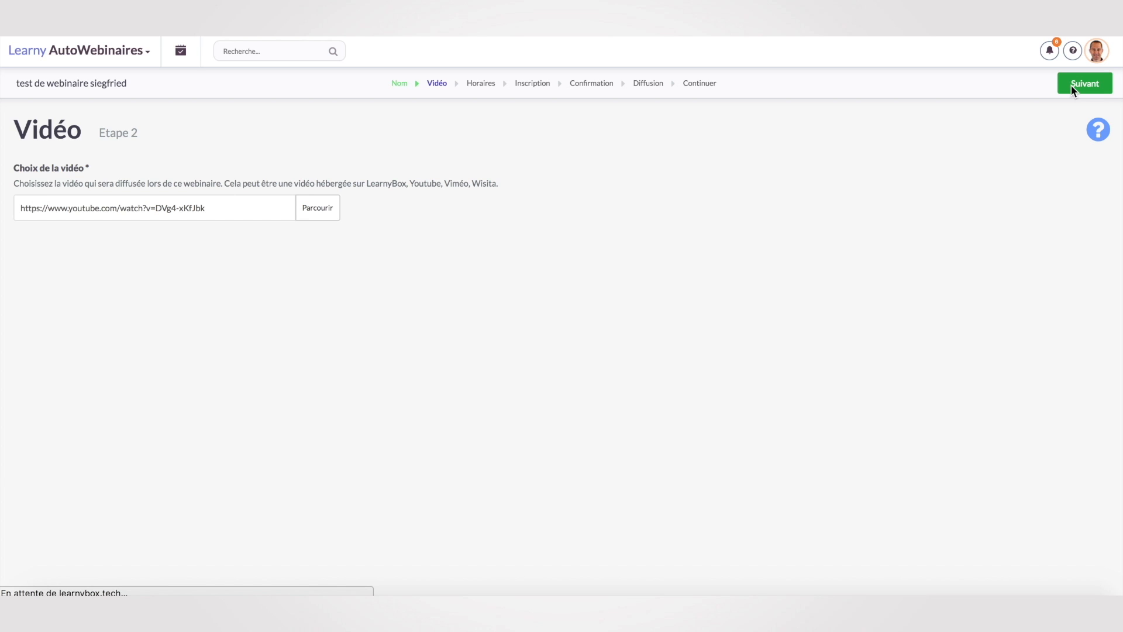
click(459, 196)
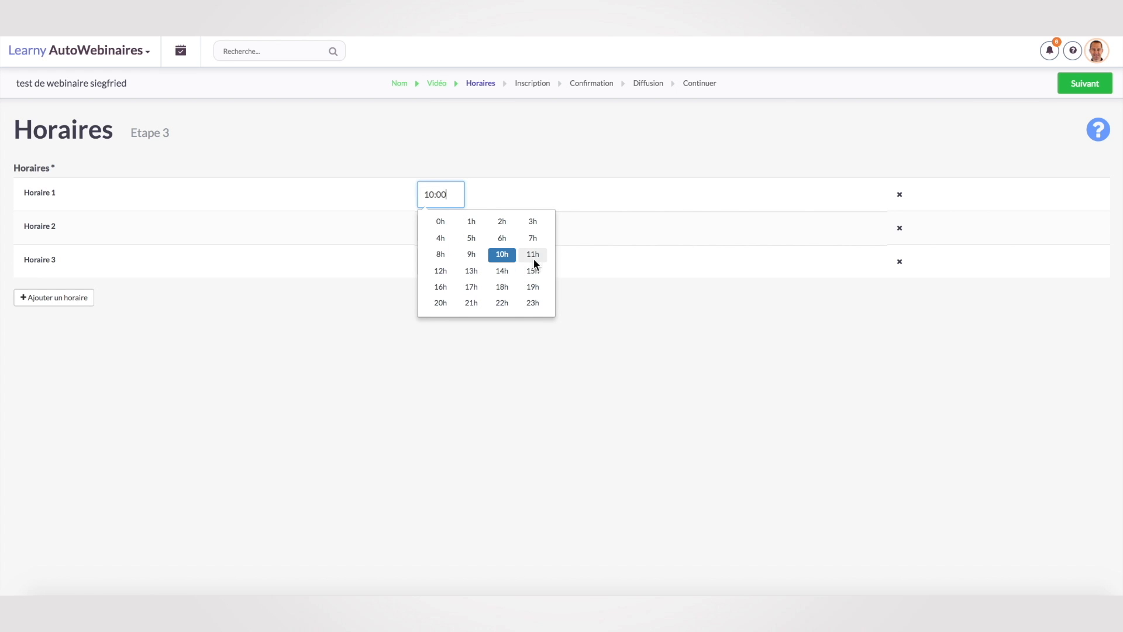
Set the first session to 20:00 and delete the second and third sessions.
click(443, 303)
click(439, 222)
click(899, 228)
click(901, 228)
Keep the default registration, confirmation and broadcast pages to finish the wizard.
click(1087, 85)
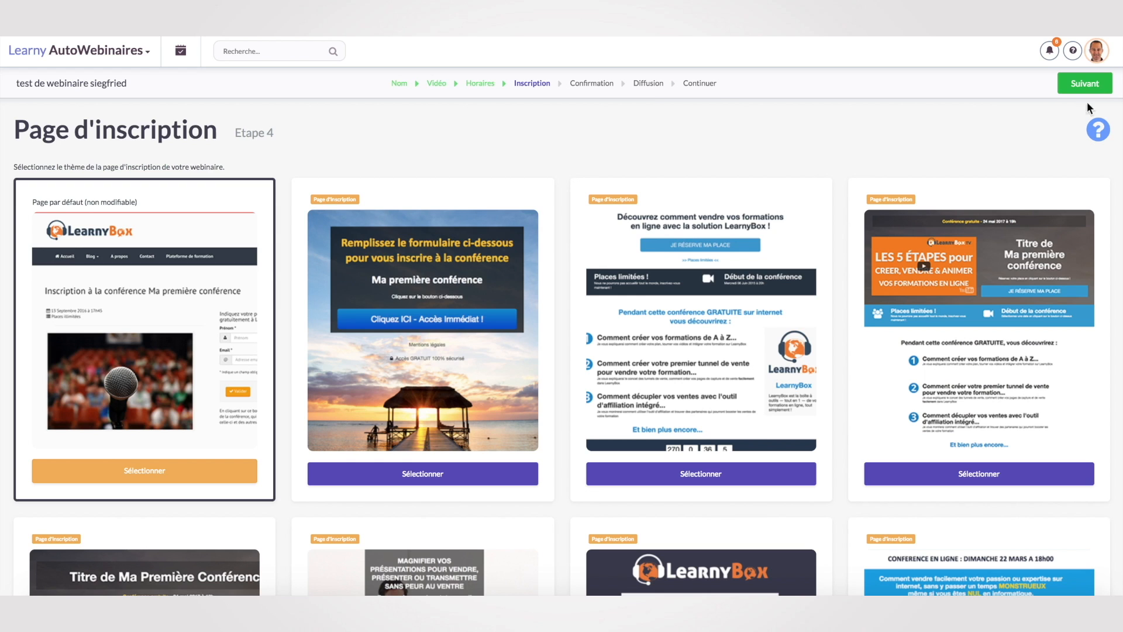
click(1096, 88)
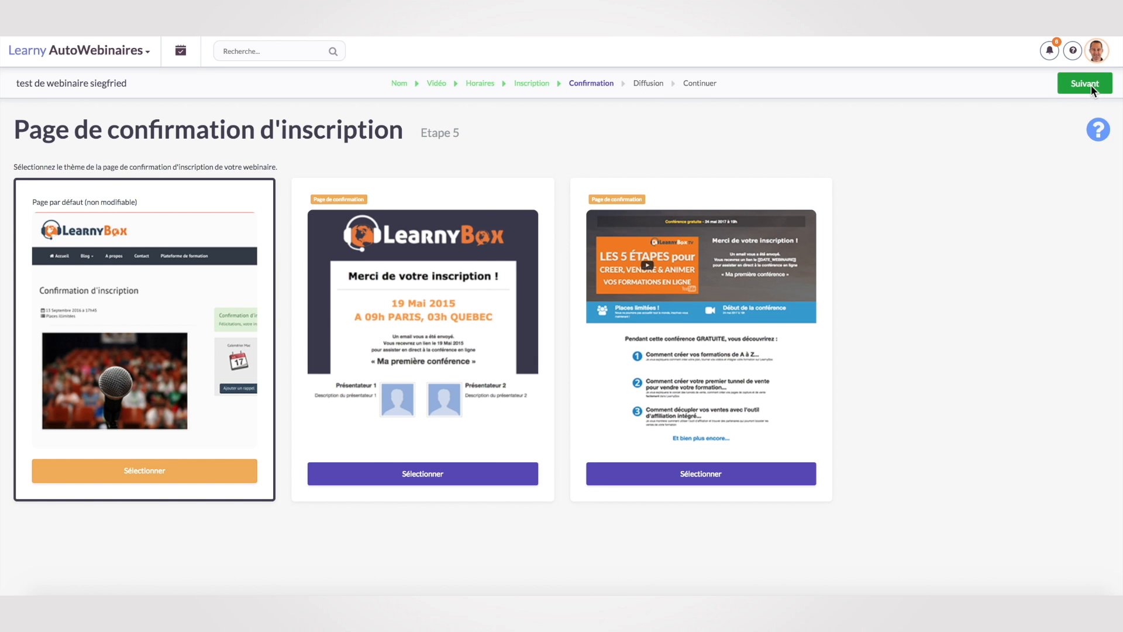
click(1080, 86)
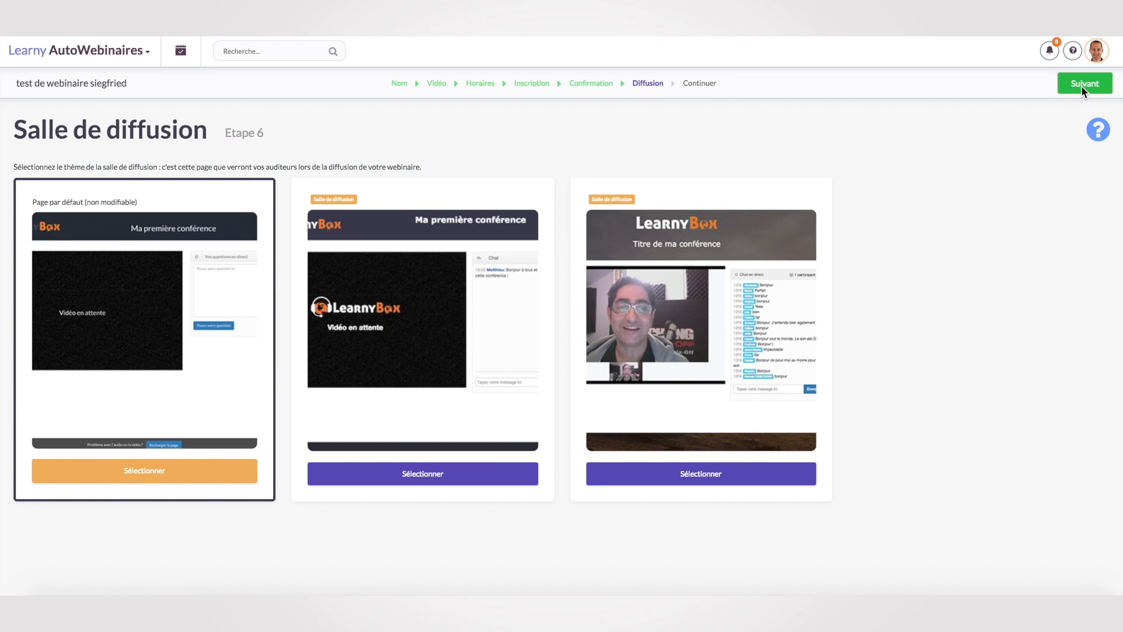
click(1081, 85)
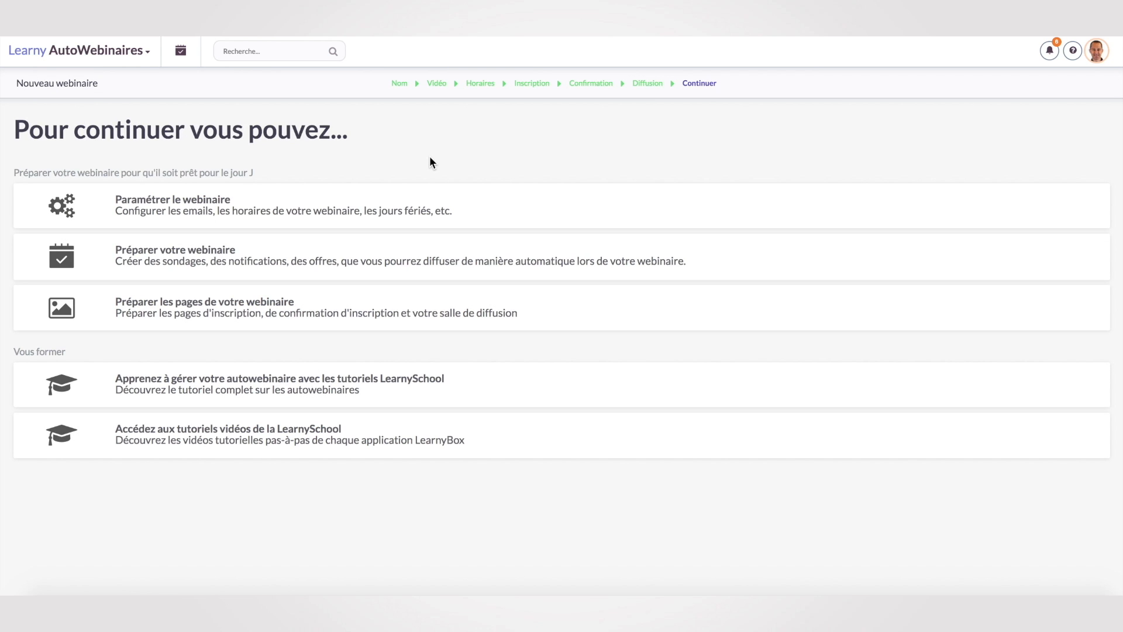
Look through the webinar's settings and automatic emails, ending on its Liens page URLs.
click(209, 208)
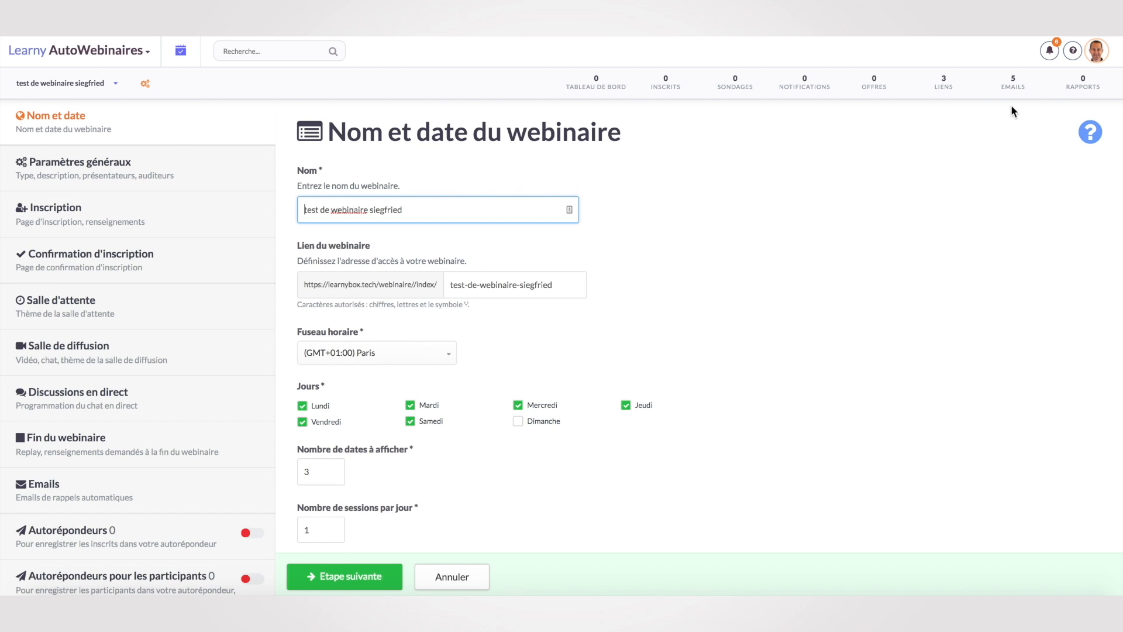
click(1012, 85)
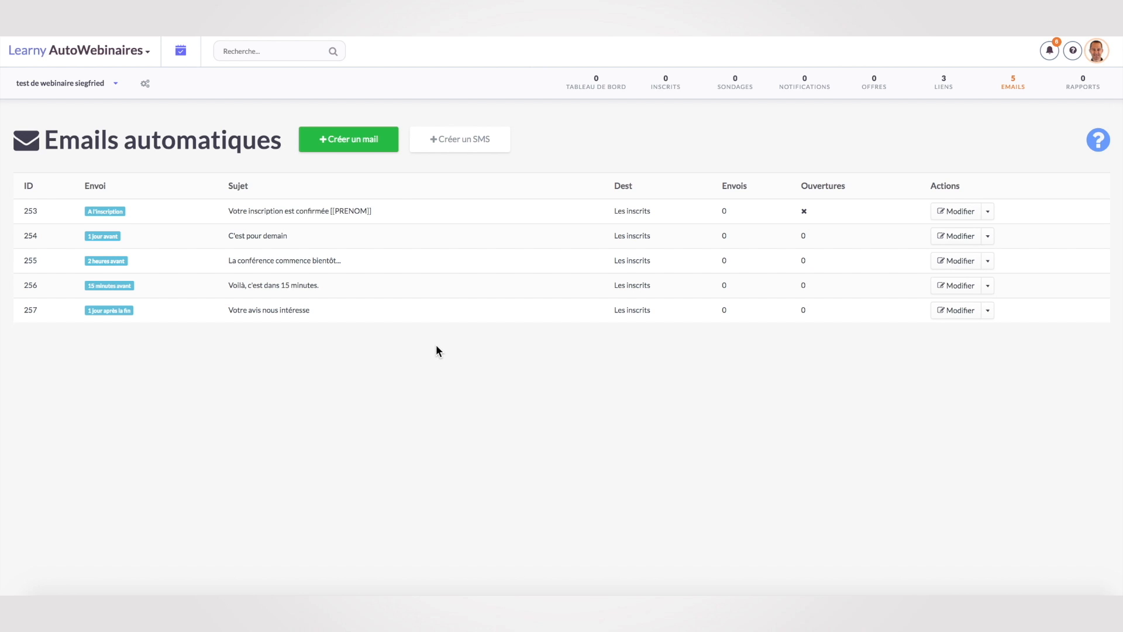
click(365, 146)
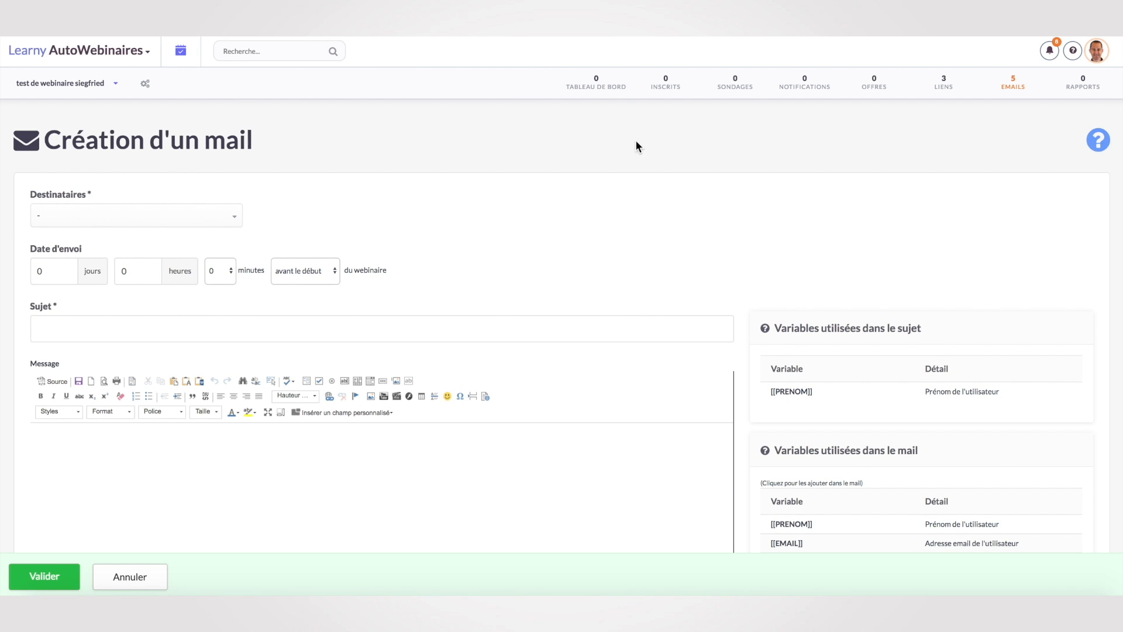
click(943, 85)
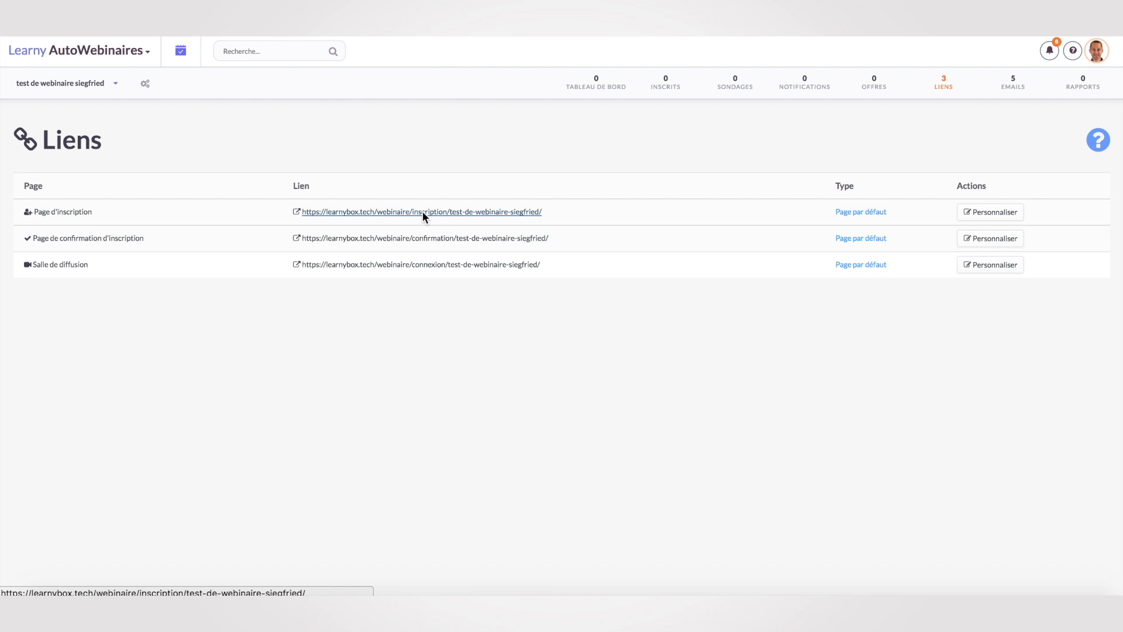
Open the registration page in a new tab and test its name, email and date fields.
right_click(422, 211)
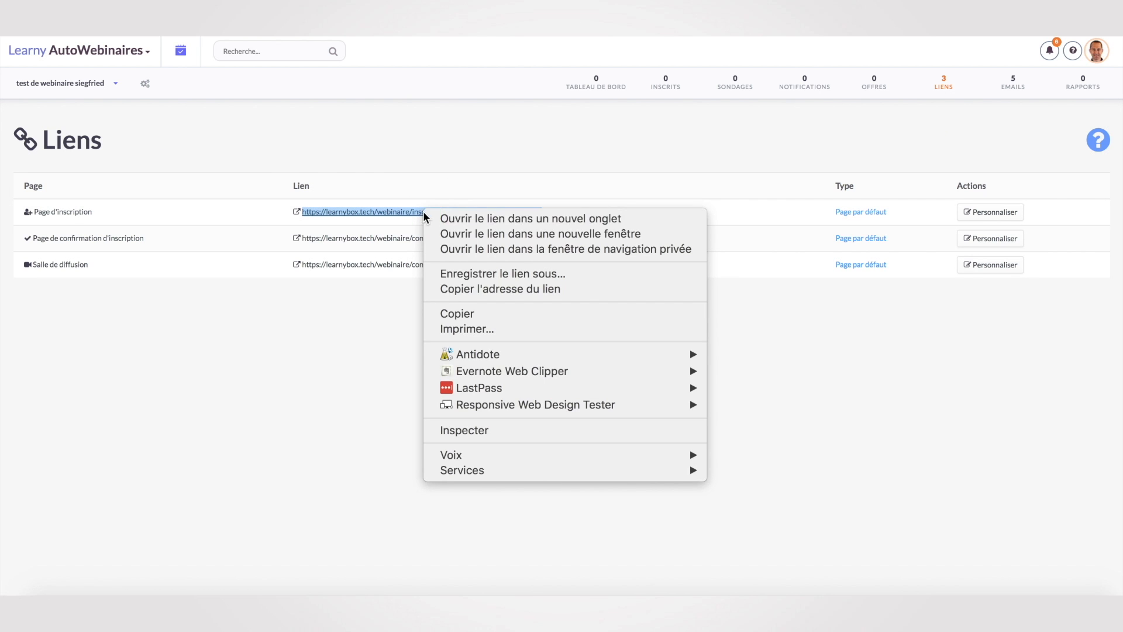
click(468, 218)
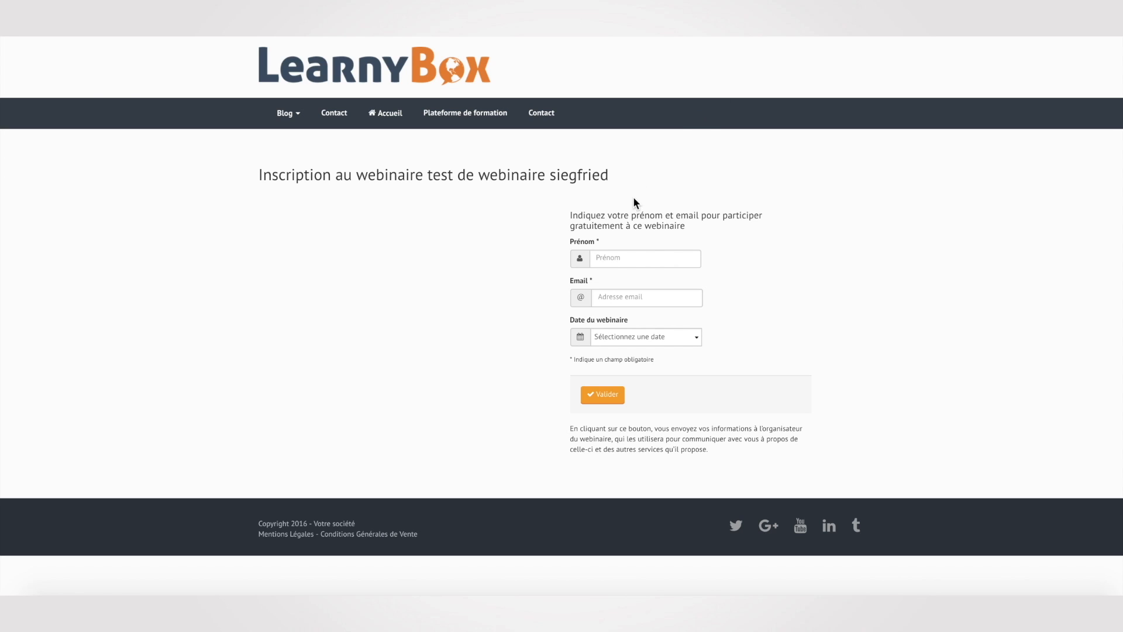
click(628, 258)
click(640, 303)
click(692, 339)
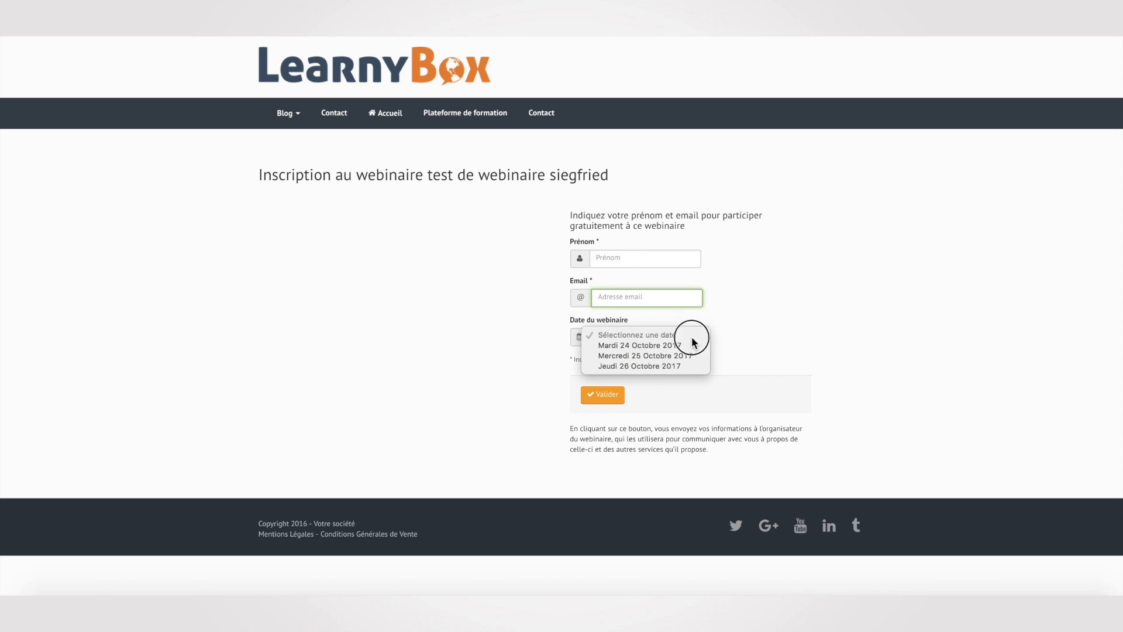
click(744, 293)
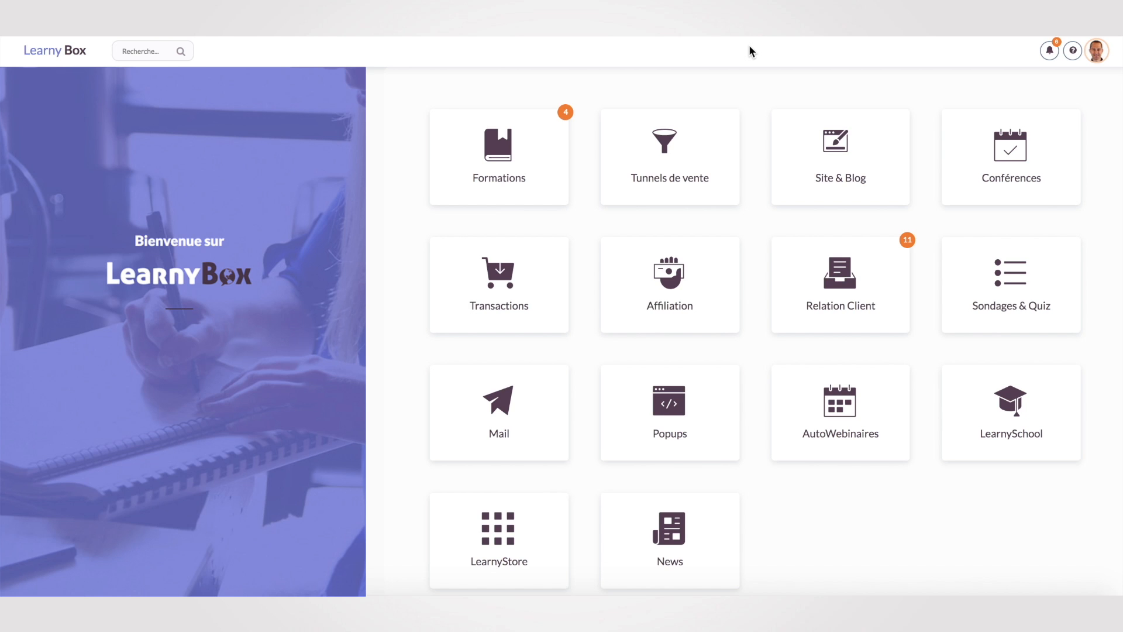
Scroll the home screen and open the Affiliation app's campaigns.
scroll(757, 119, down, 1)
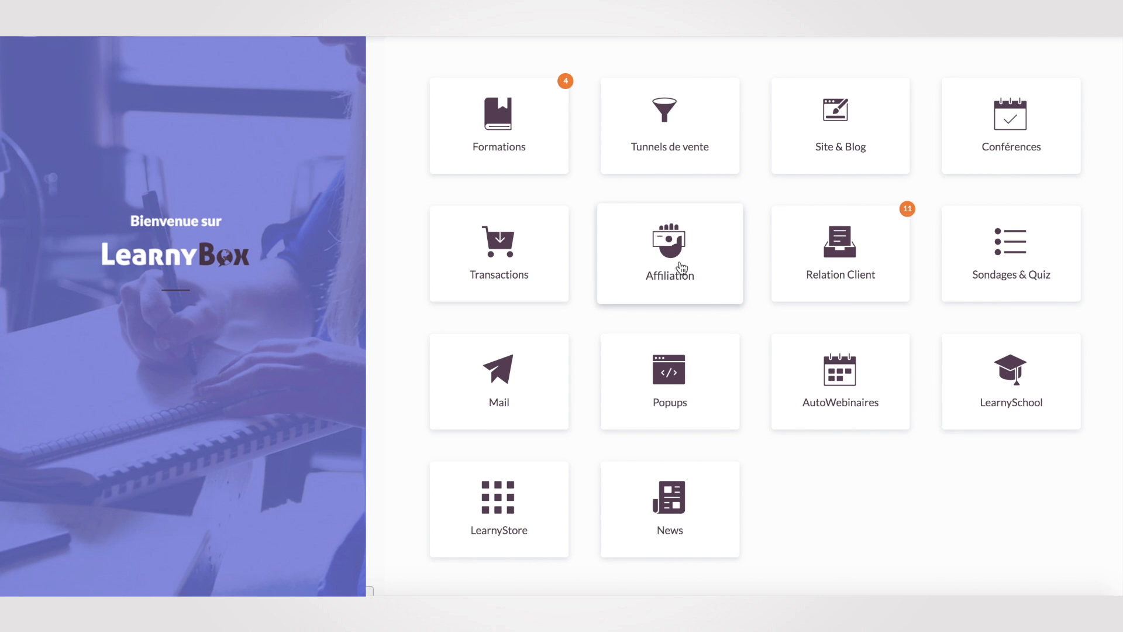
click(681, 268)
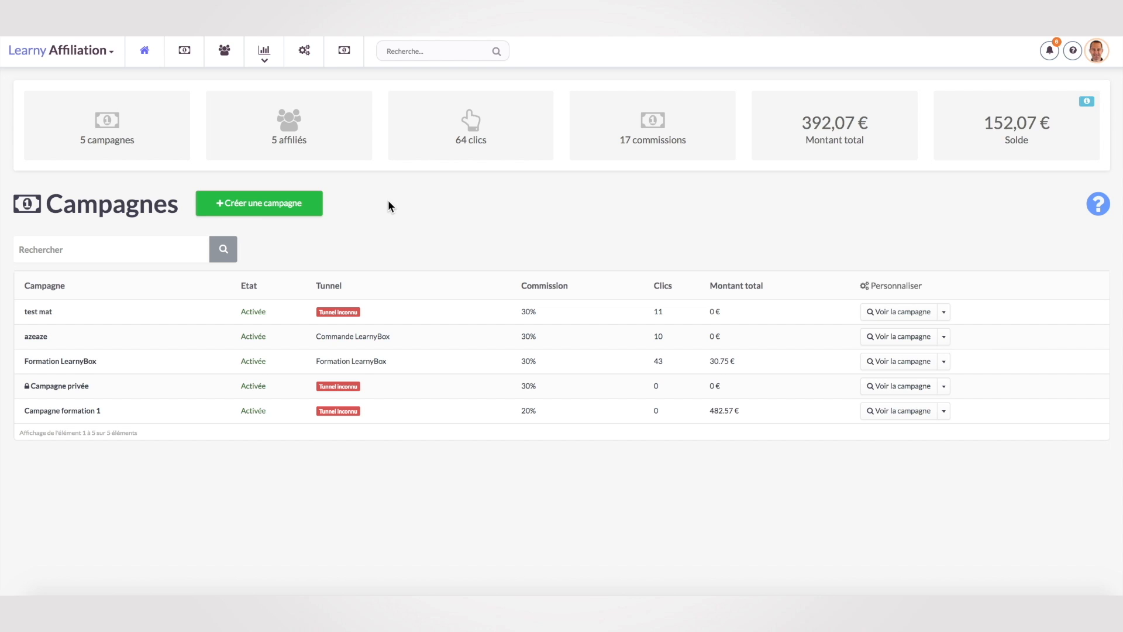
Start a campaign named 'Campagne test affiliation' and keep the 30% commission.
click(263, 204)
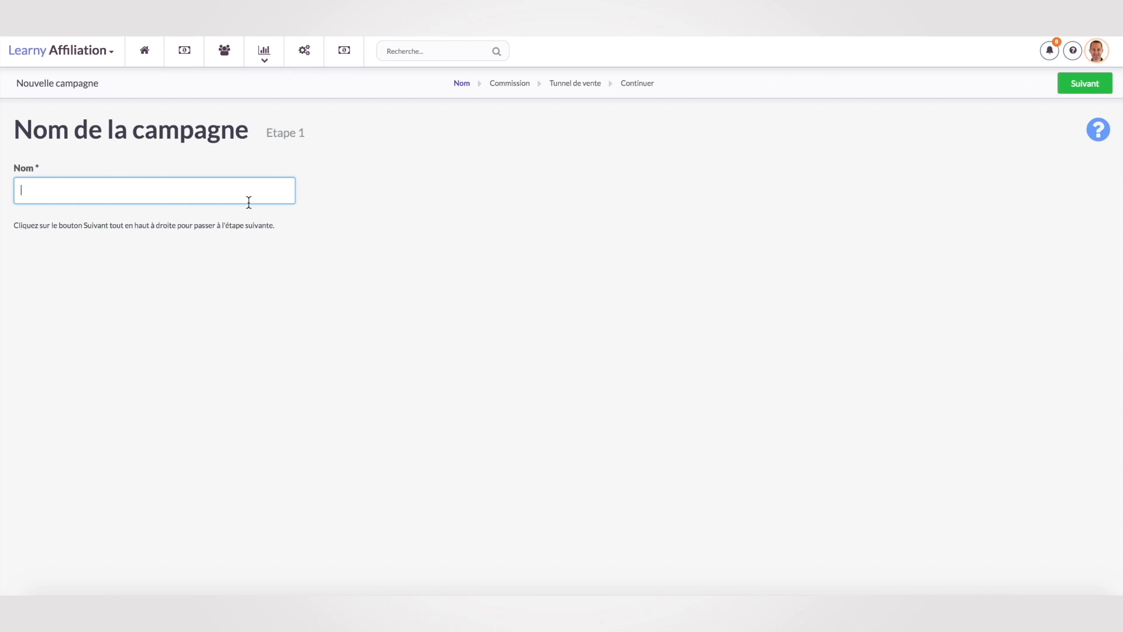
text(Campagne test affiliation)
click(1082, 87)
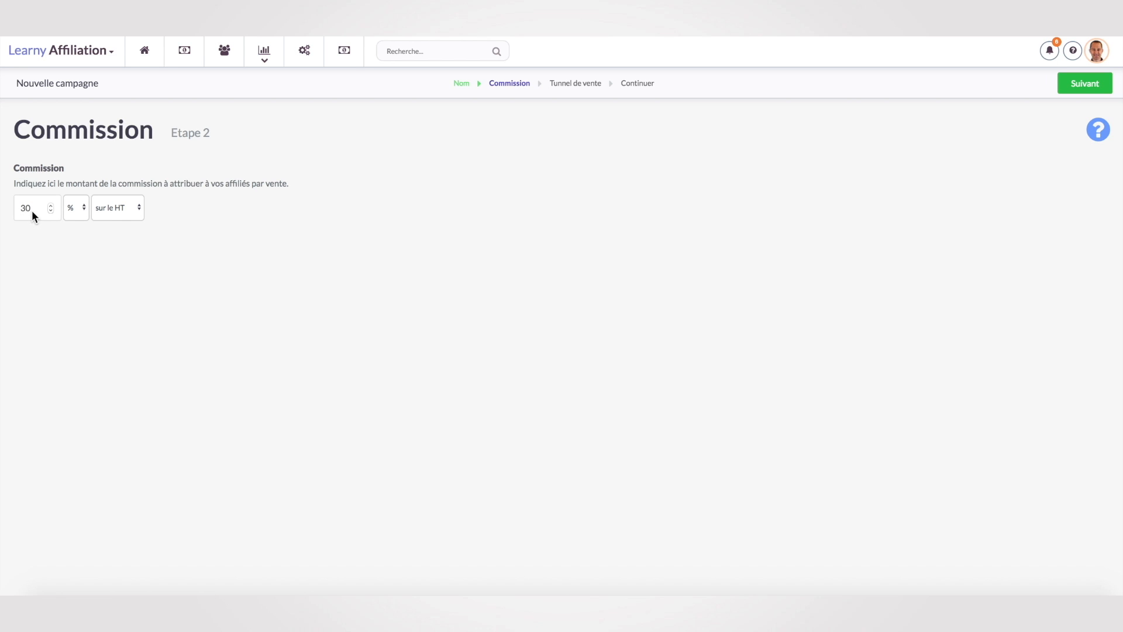
click(1086, 87)
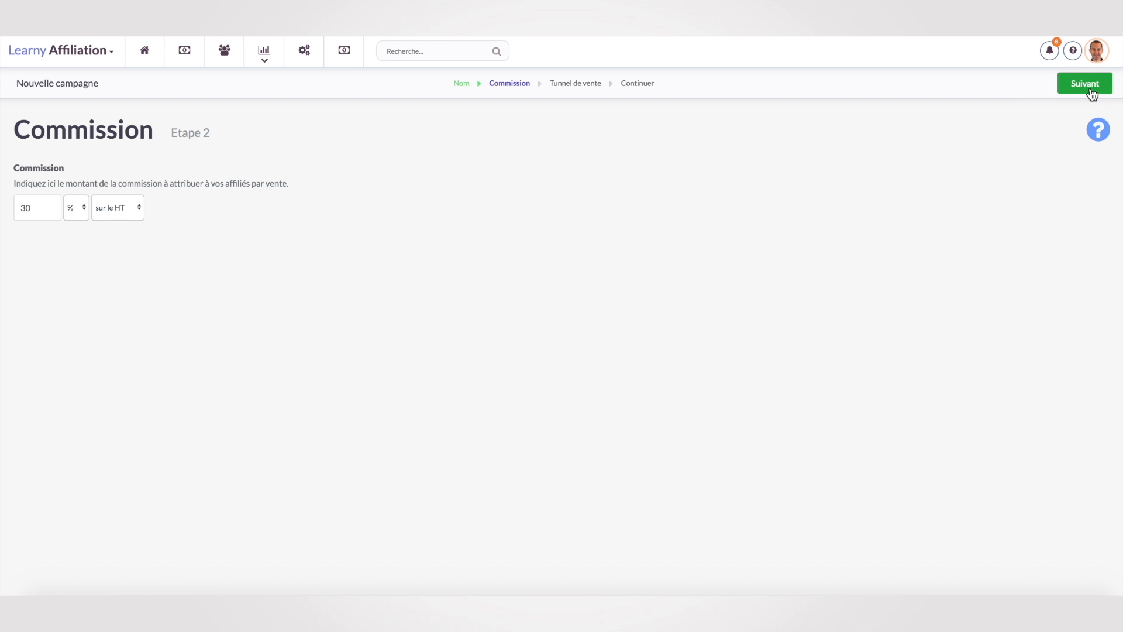
Link the campaign to the Sieg test sales funnel and complete its creation.
click(166, 190)
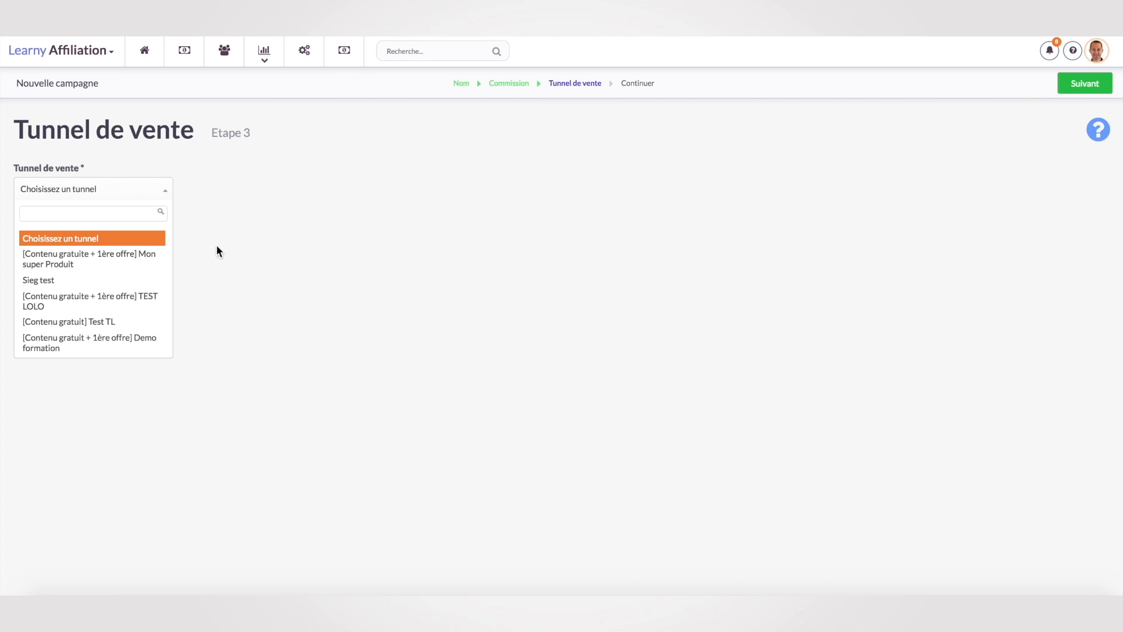
click(62, 279)
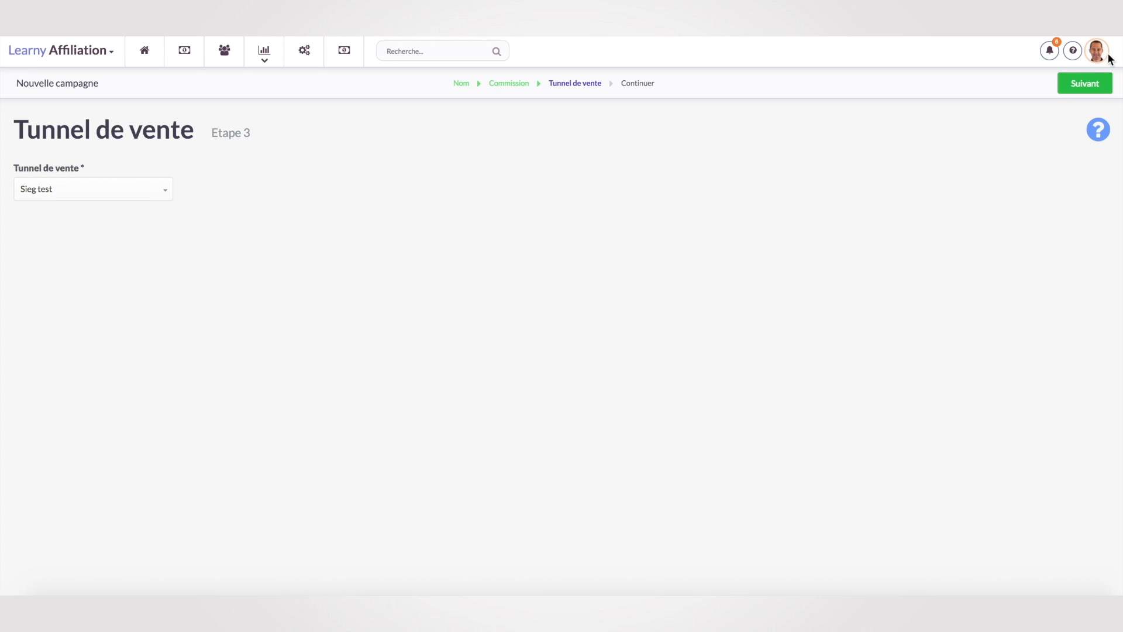
click(1091, 85)
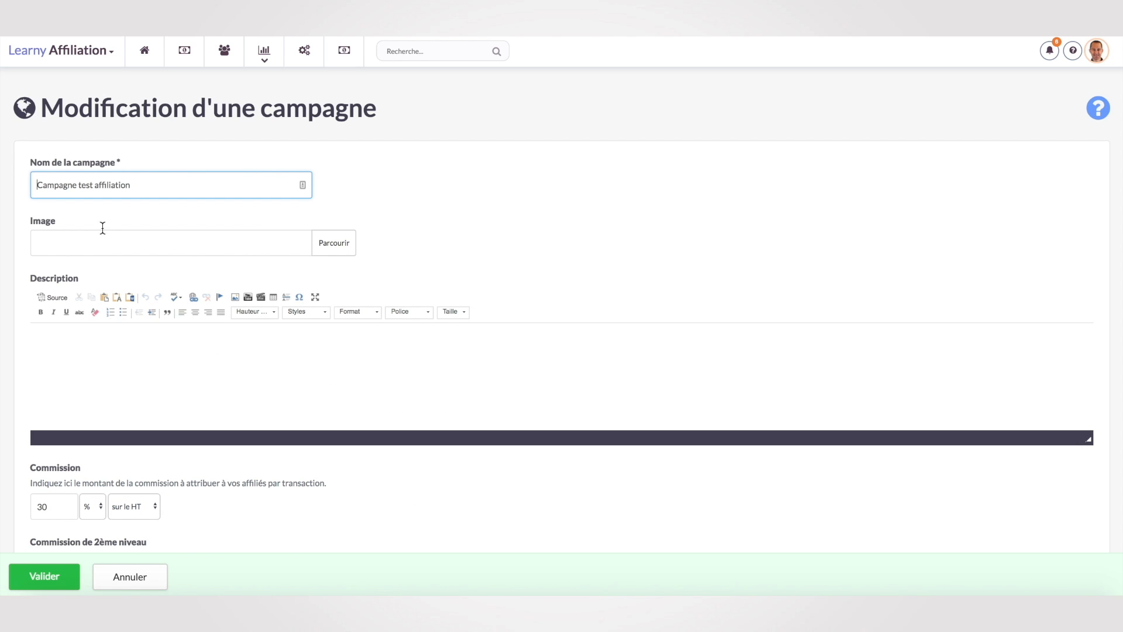
scroll(191, 419, down, 3)
scroll(191, 418, up, 3)
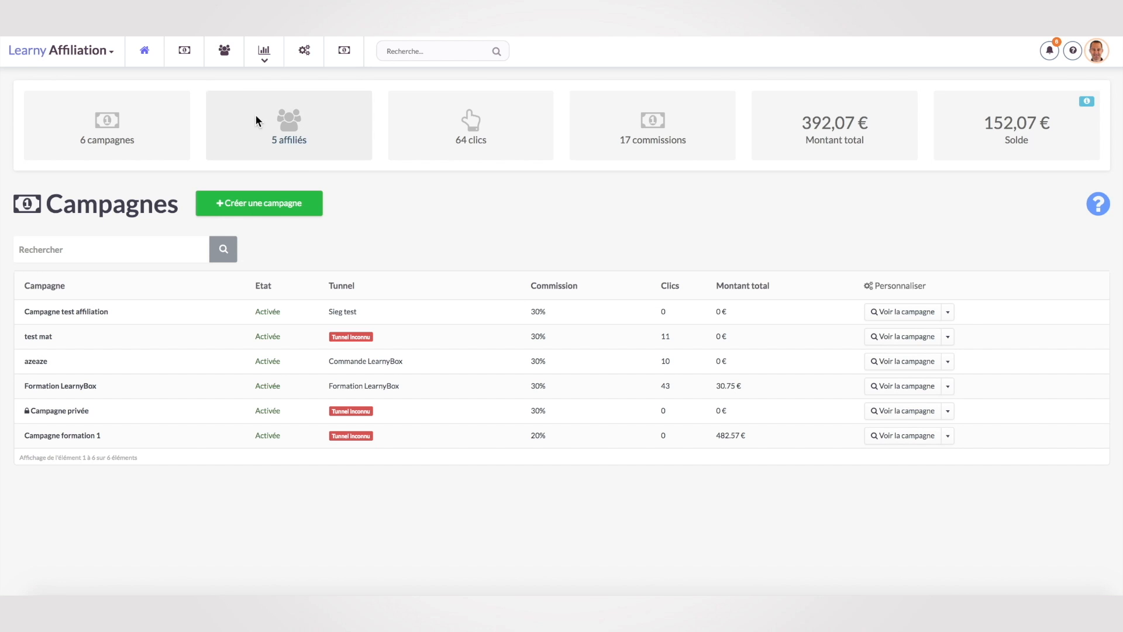
Open the affiliate registration page from the Pages section of the affiliation settings.
click(307, 57)
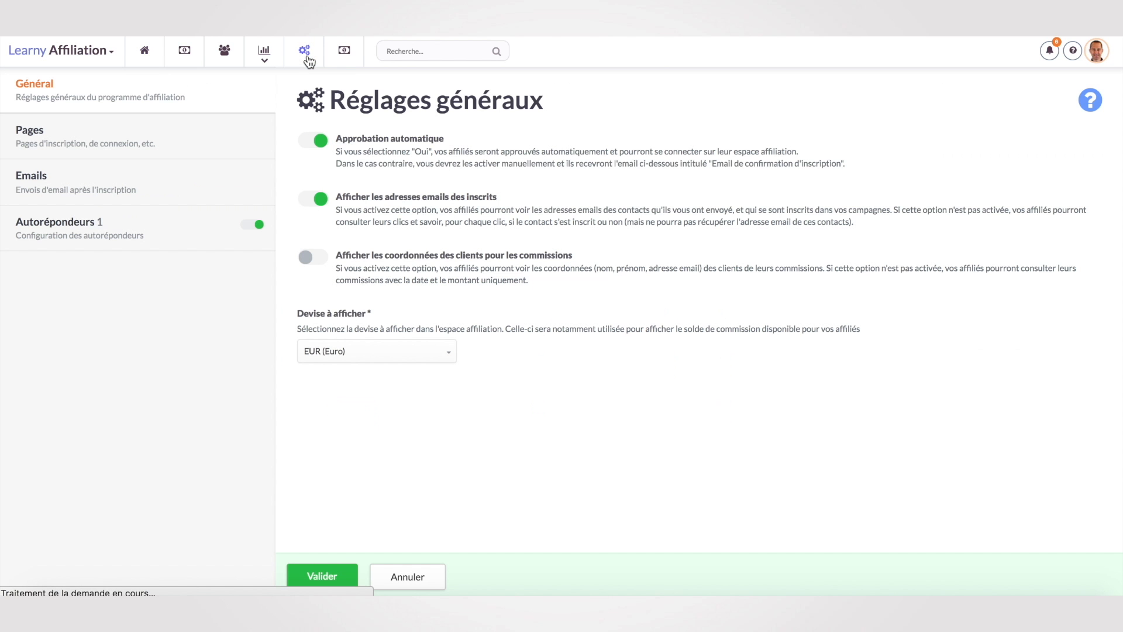
click(94, 139)
drag(456, 159, 304, 155)
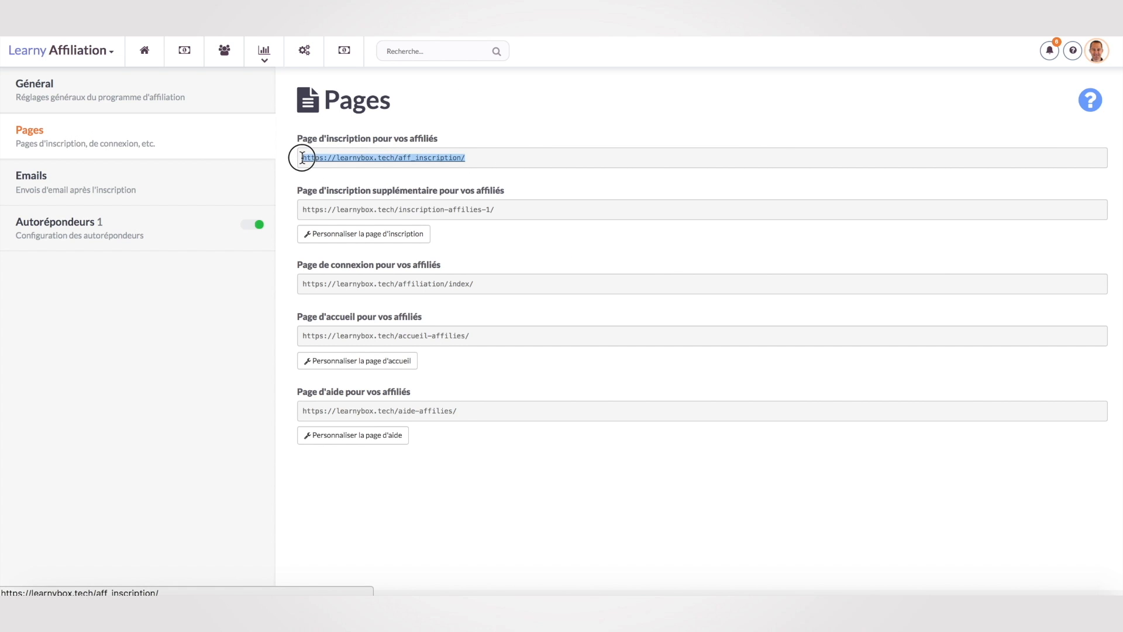
click(359, 156)
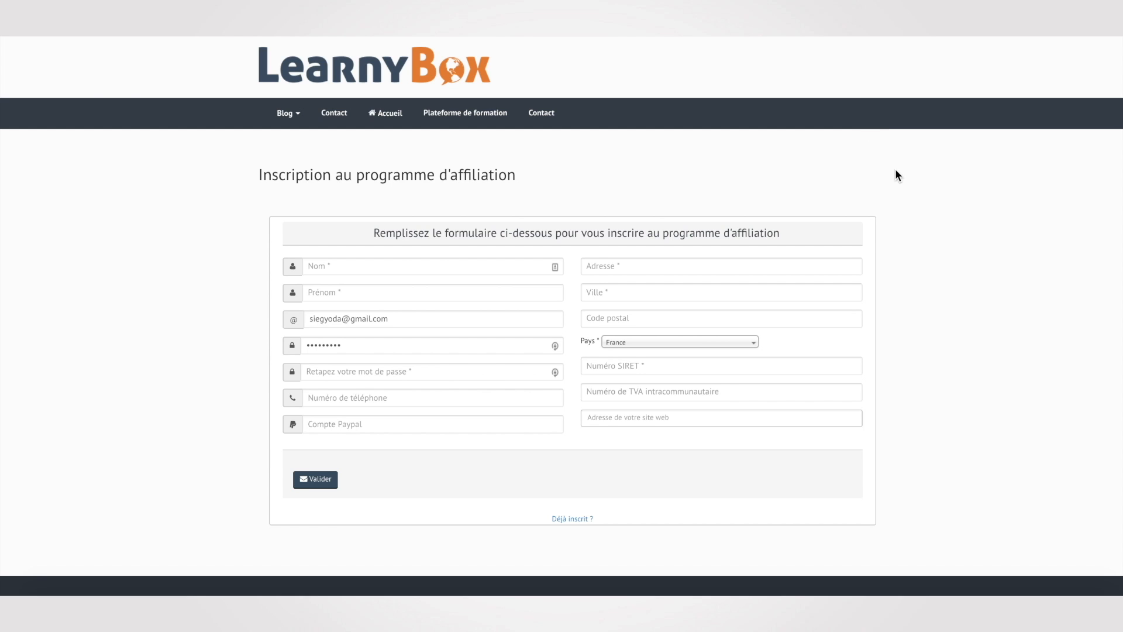